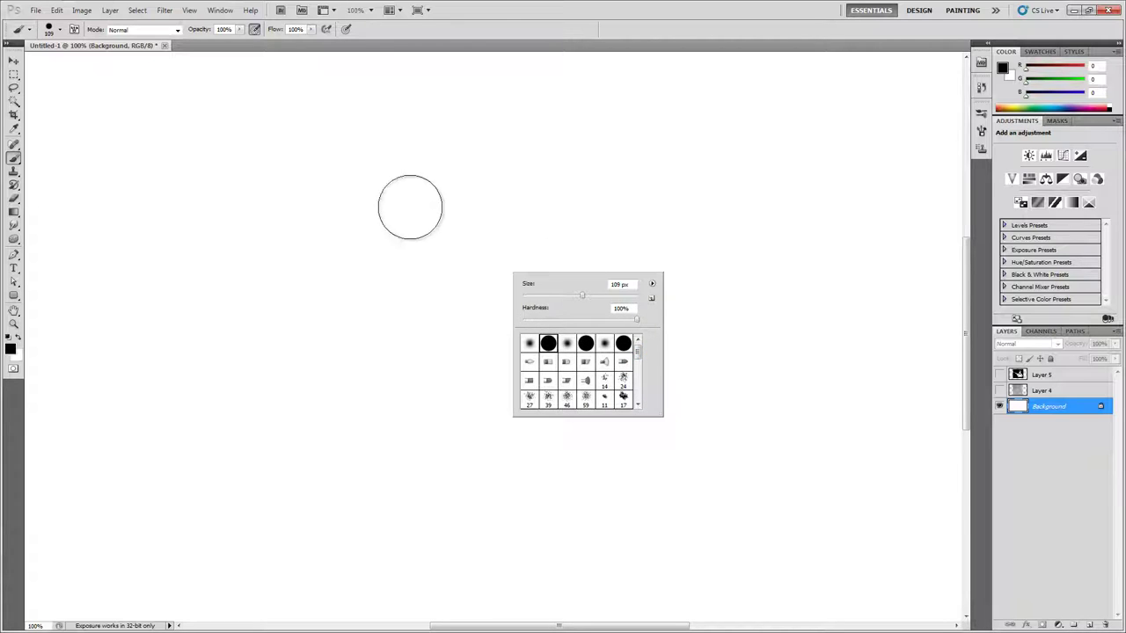
Step: Try diagonal test strokes with the hard round brush at 100% and 30% opacity, undoing each one
{"action": "left_click_drag", "start_coordinate": [410, 207], "coordinate": [635, 338]}
{"action": "key", "text": "ctrl+z"}
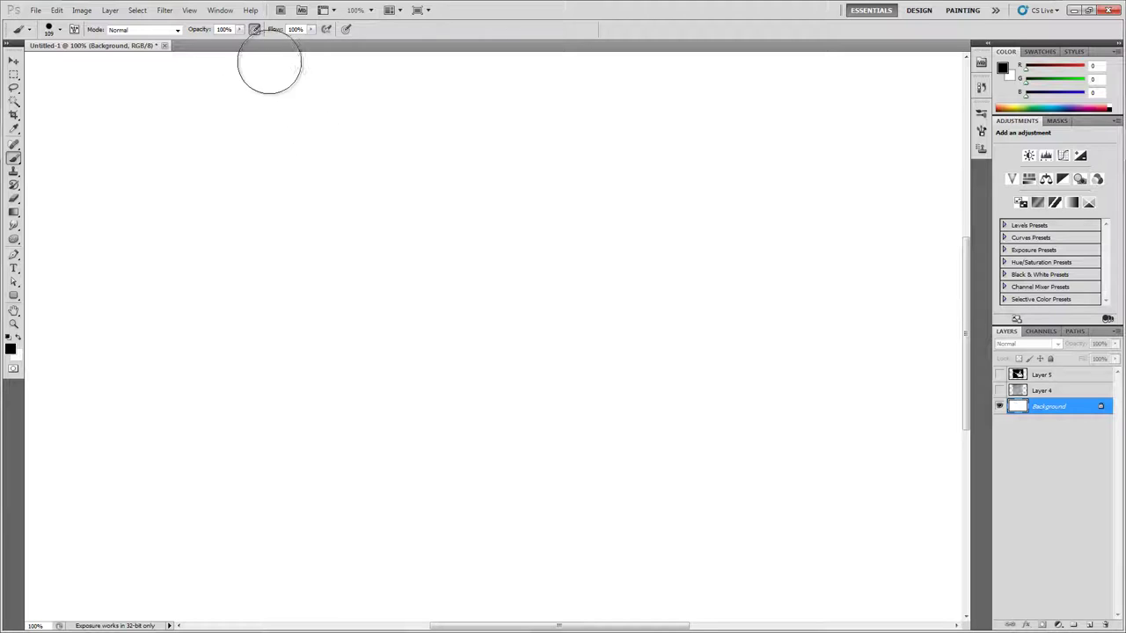
{"action": "key", "text": "3"}
{"action": "key", "text": "2"}
{"action": "left_click", "coordinate": [239, 32]}
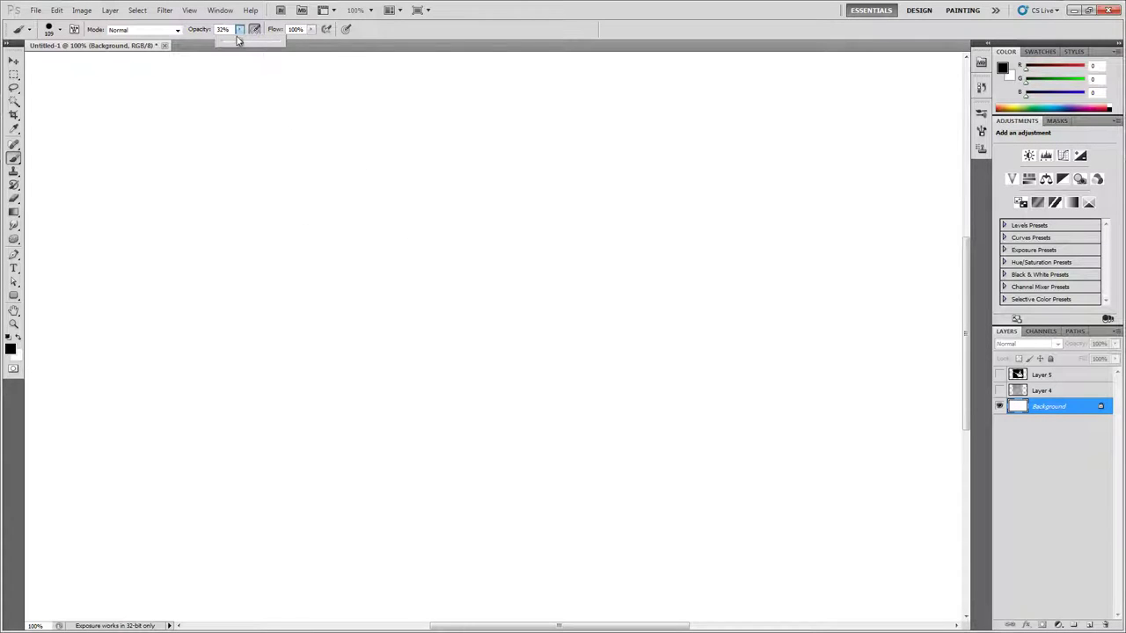
{"action": "mouse_move", "coordinate": [322, 240]}
{"action": "left_mouse_down"}
{"action": "mouse_move", "coordinate": [471, 358]}
{"action": "mouse_move", "coordinate": [531, 346]}
{"action": "mouse_move", "coordinate": [504, 272]}
{"action": "mouse_move", "coordinate": [350, 200]}
{"action": "mouse_move", "coordinate": [326, 246]}
{"action": "mouse_move", "coordinate": [410, 339]}
{"action": "mouse_move", "coordinate": [553, 357]}
{"action": "left_mouse_up"}
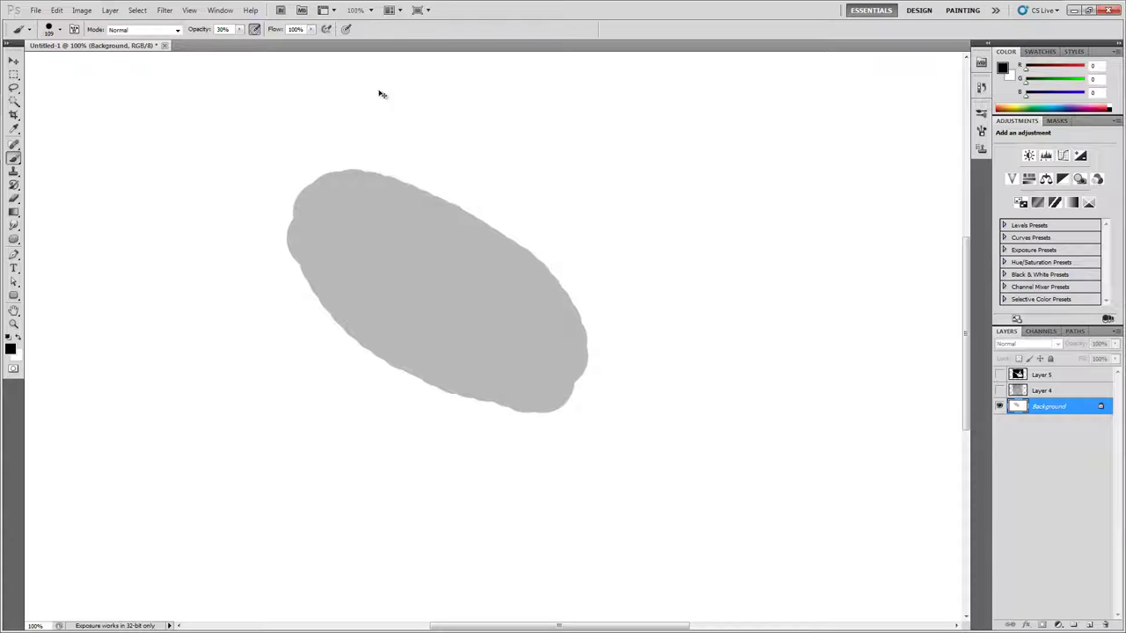
{"action": "key", "text": "ctrl+z"}
Step: Set the brush to 100% opacity and 30% flow, paint a diagonal test stroke, and clear the canvas to white
{"action": "left_click_drag", "start_coordinate": [238, 32], "coordinate": [311, 35]}
{"action": "left_click", "coordinate": [311, 30]}
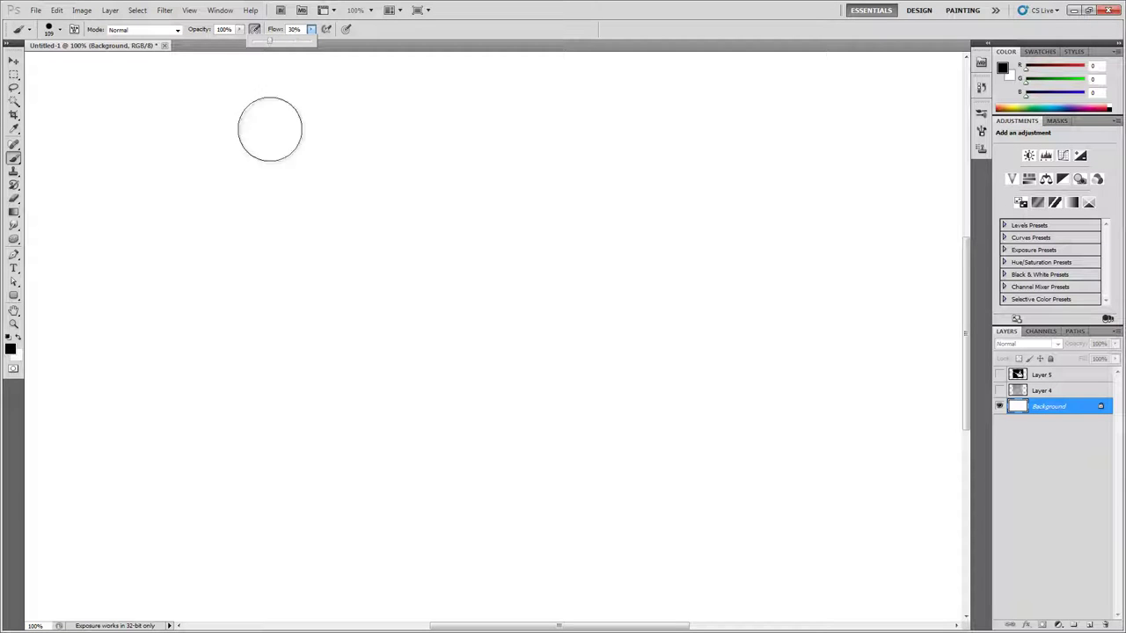
{"action": "mouse_move", "coordinate": [299, 230]}
{"action": "left_mouse_down"}
{"action": "mouse_move", "coordinate": [540, 357]}
{"action": "mouse_move", "coordinate": [329, 200]}
{"action": "mouse_move", "coordinate": [538, 353]}
{"action": "mouse_move", "coordinate": [284, 184]}
{"action": "mouse_move", "coordinate": [538, 353]}
{"action": "mouse_move", "coordinate": [351, 195]}
{"action": "mouse_move", "coordinate": [515, 352]}
{"action": "mouse_move", "coordinate": [334, 196]}
{"action": "mouse_move", "coordinate": [515, 332]}
{"action": "mouse_move", "coordinate": [510, 345]}
{"action": "left_mouse_up"}
{"action": "key", "text": "ctrl+alt+z"}
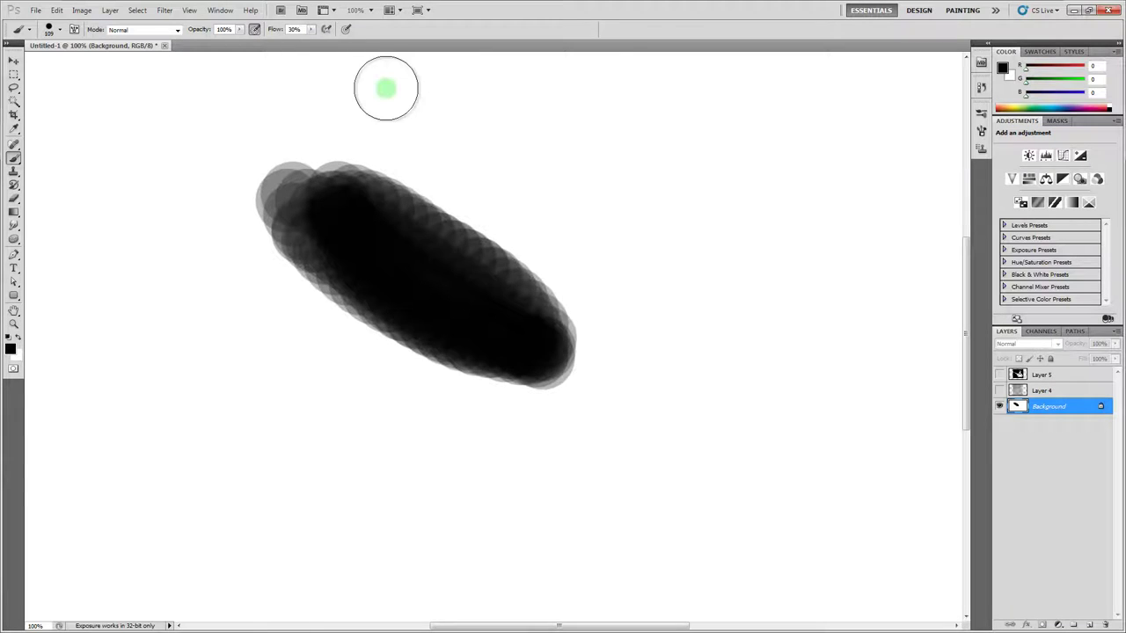
{"action": "left_click", "coordinate": [224, 31]}
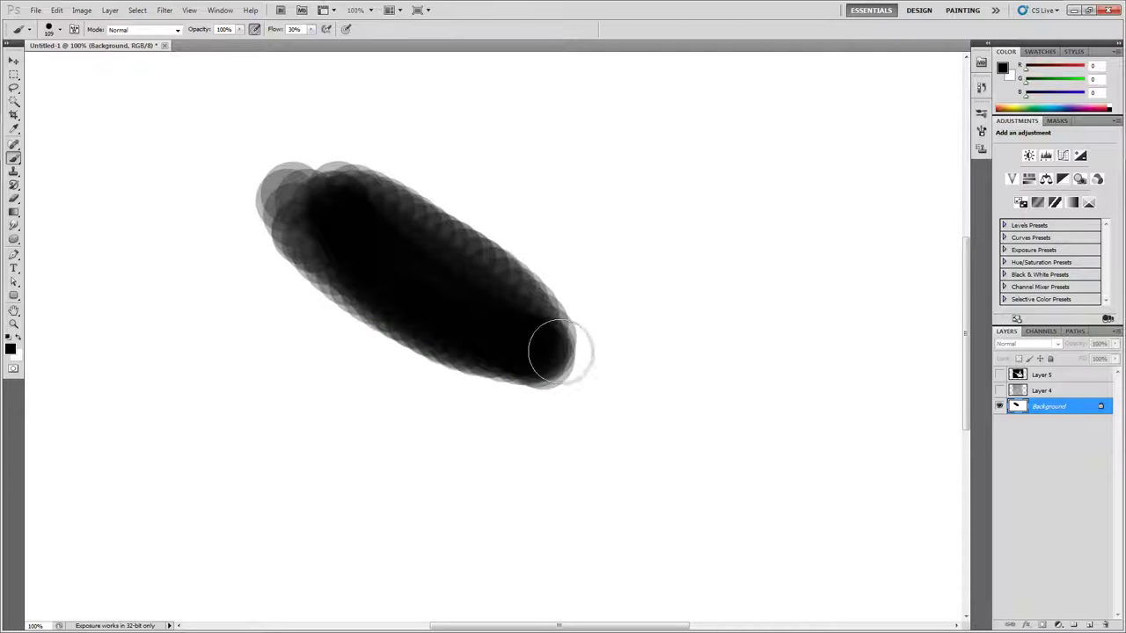
{"action": "key", "text": "ctrl+BackSpace"}
Step: Switch to a soft round brush of 94 px with 0% hardness and paint a thick diagonal black stroke
{"action": "right_click", "coordinate": [391, 232]}
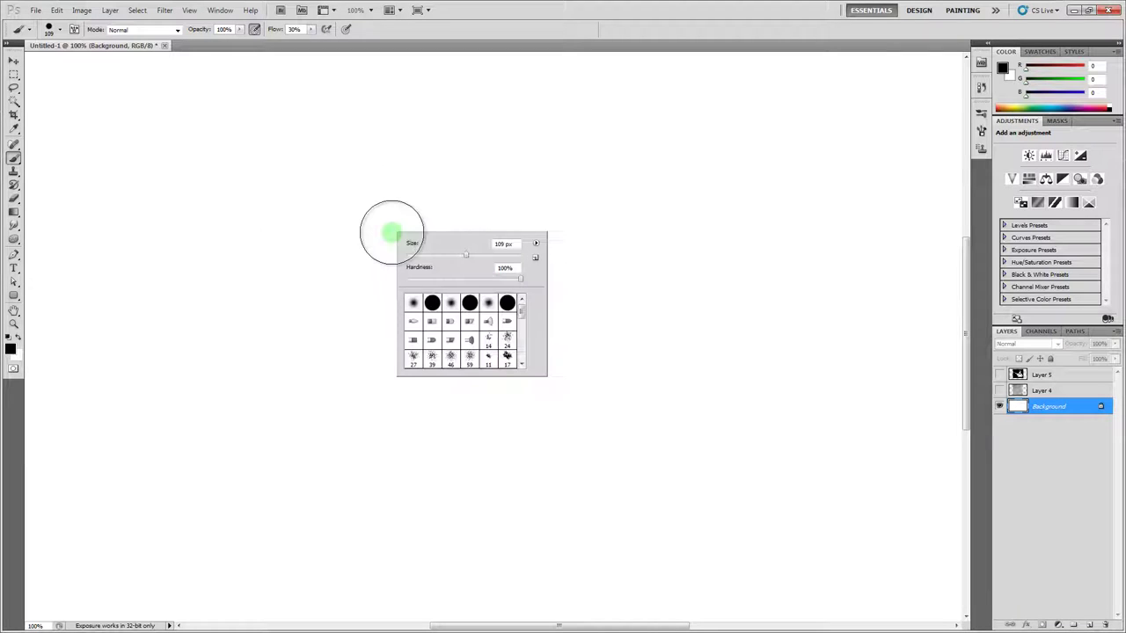
{"action": "left_click", "coordinate": [490, 304]}
{"action": "left_click", "coordinate": [460, 255]}
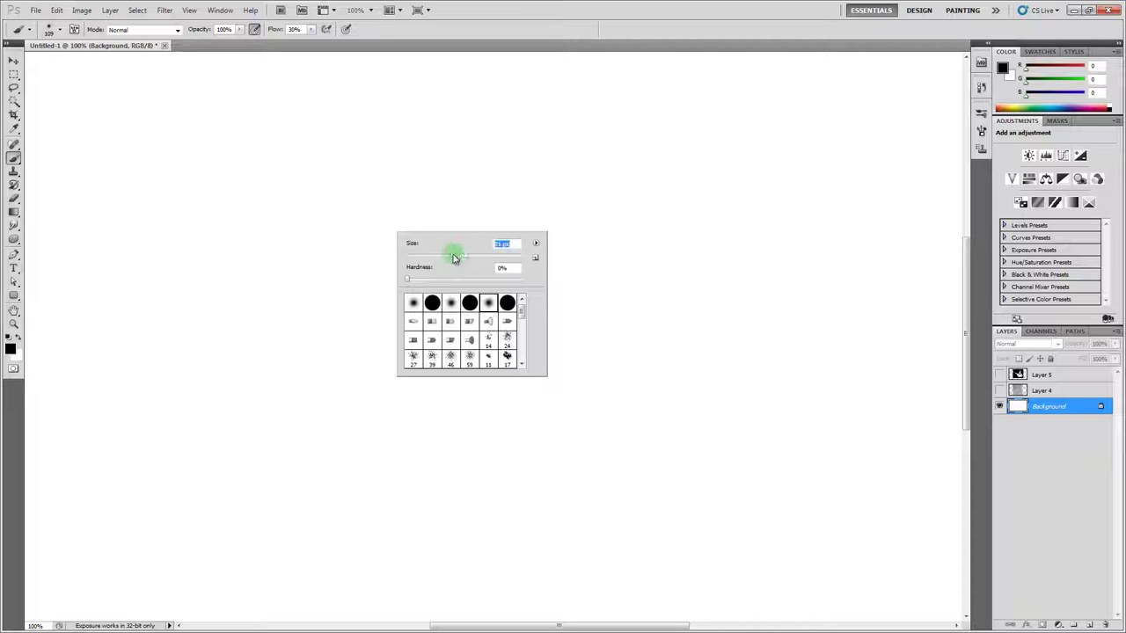
{"action": "left_click", "coordinate": [487, 303]}
{"action": "left_click", "coordinate": [376, 241]}
{"action": "left_click_drag", "start_coordinate": [322, 199], "coordinate": [483, 342]}
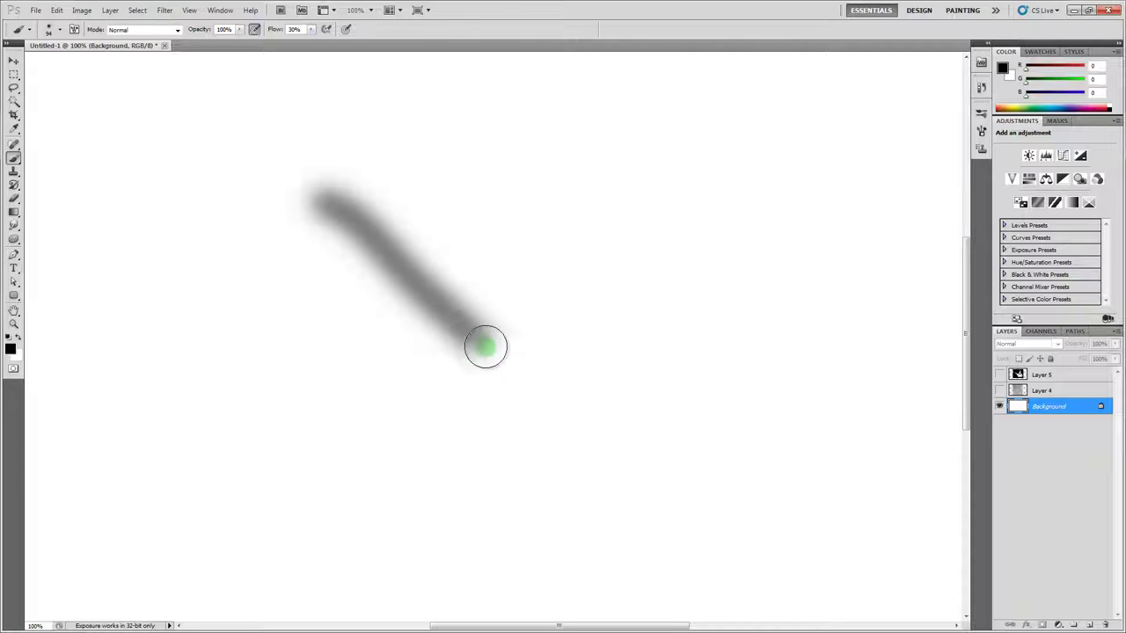
{"action": "key", "text": "ctrl+z"}
{"action": "mouse_move", "coordinate": [335, 185]}
{"action": "left_mouse_down"}
{"action": "mouse_move", "coordinate": [533, 374]}
{"action": "mouse_move", "coordinate": [360, 193]}
{"action": "mouse_move", "coordinate": [523, 352]}
{"action": "mouse_move", "coordinate": [441, 249]}
{"action": "mouse_move", "coordinate": [372, 195]}
{"action": "mouse_move", "coordinate": [534, 355]}
{"action": "mouse_move", "coordinate": [439, 230]}
{"action": "mouse_move", "coordinate": [395, 187]}
{"action": "mouse_move", "coordinate": [508, 349]}
{"action": "mouse_move", "coordinate": [396, 259]}
{"action": "mouse_move", "coordinate": [491, 354]}
{"action": "mouse_move", "coordinate": [374, 231]}
{"action": "mouse_move", "coordinate": [482, 325]}
{"action": "mouse_move", "coordinate": [381, 205]}
{"action": "mouse_move", "coordinate": [501, 334]}
{"action": "mouse_move", "coordinate": [302, 197]}
{"action": "mouse_move", "coordinate": [460, 361]}
{"action": "mouse_move", "coordinate": [403, 279]}
{"action": "mouse_move", "coordinate": [495, 372]}
{"action": "left_mouse_up"}
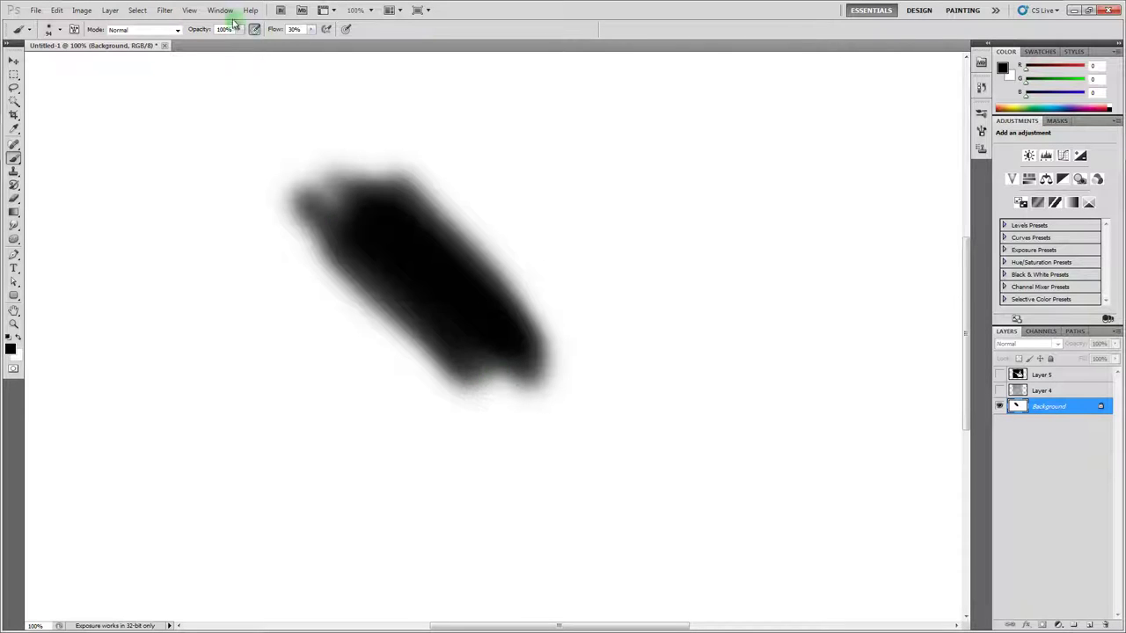
Step: Set the flow to 100% and opacity to 26%, and paint overlapping gray strokes beside the black one, enlarging the brush to 164 px
{"action": "left_click", "coordinate": [309, 29]}
{"action": "left_click_drag", "start_coordinate": [310, 39], "coordinate": [353, 41]}
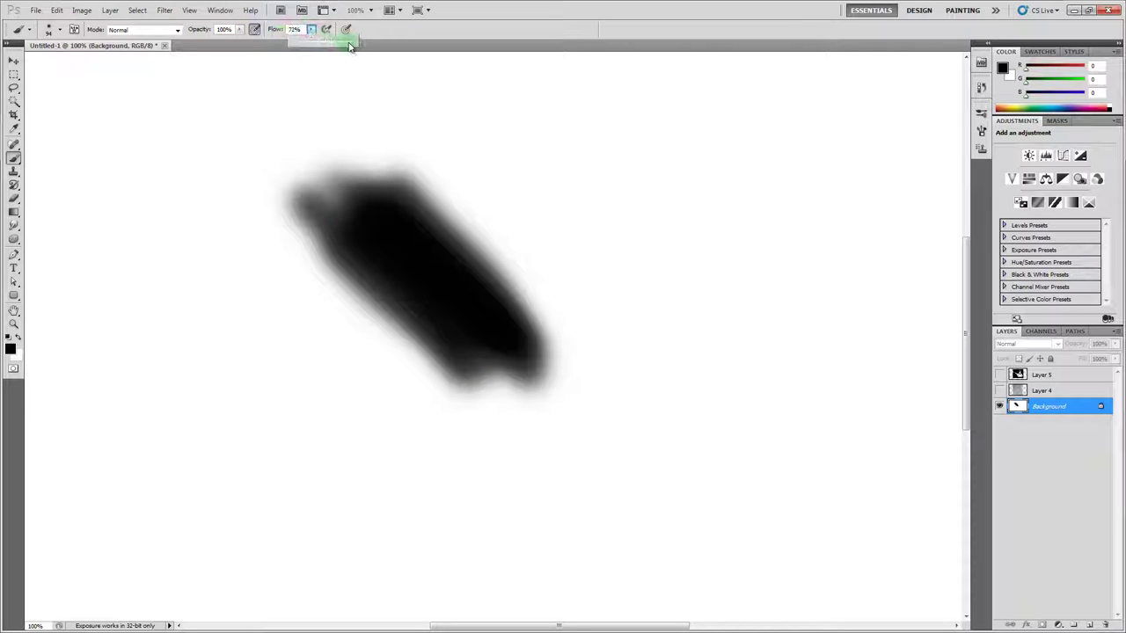
{"action": "left_click", "coordinate": [240, 30]}
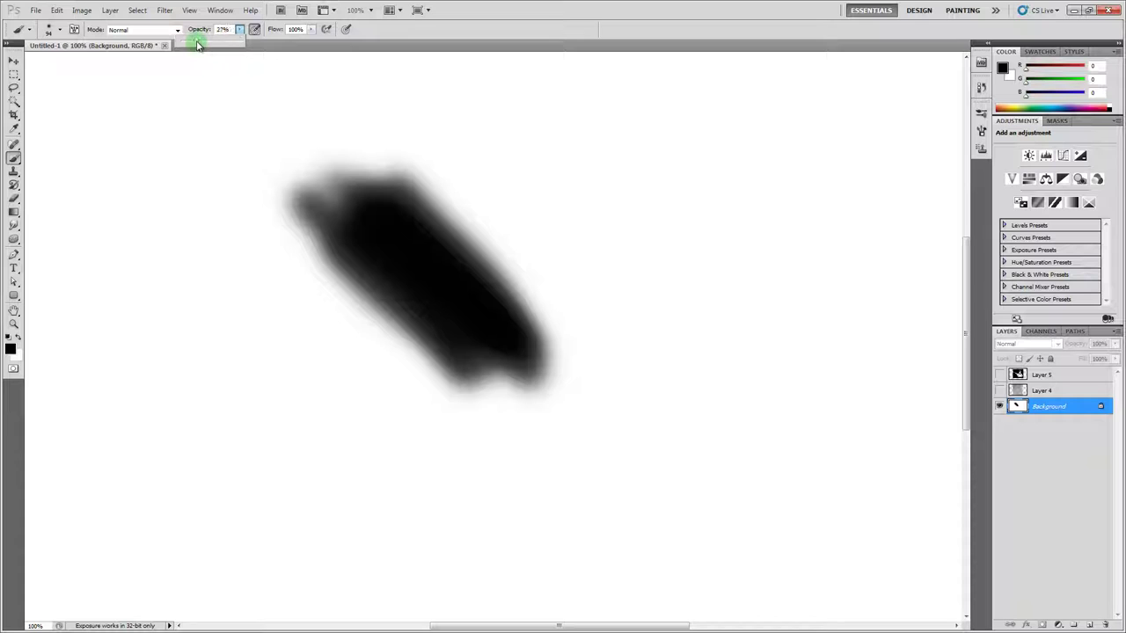
{"action": "left_click_drag", "start_coordinate": [198, 45], "coordinate": [196, 46]}
{"action": "mouse_move", "coordinate": [571, 187]}
{"action": "left_mouse_down"}
{"action": "mouse_move", "coordinate": [690, 323]}
{"action": "mouse_move", "coordinate": [564, 165]}
{"action": "mouse_move", "coordinate": [697, 305]}
{"action": "mouse_move", "coordinate": [602, 189]}
{"action": "mouse_move", "coordinate": [654, 261]}
{"action": "mouse_move", "coordinate": [705, 304]}
{"action": "mouse_move", "coordinate": [537, 131]}
{"action": "mouse_move", "coordinate": [717, 337]}
{"action": "mouse_move", "coordinate": [538, 147]}
{"action": "mouse_move", "coordinate": [708, 339]}
{"action": "mouse_move", "coordinate": [544, 187]}
{"action": "mouse_move", "coordinate": [671, 333]}
{"action": "mouse_move", "coordinate": [547, 166]}
{"action": "mouse_move", "coordinate": [704, 322]}
{"action": "mouse_move", "coordinate": [598, 165]}
{"action": "mouse_move", "coordinate": [737, 310]}
{"action": "mouse_move", "coordinate": [692, 242]}
{"action": "mouse_move", "coordinate": [600, 163]}
{"action": "mouse_move", "coordinate": [768, 332]}
{"action": "mouse_move", "coordinate": [537, 121]}
{"action": "mouse_move", "coordinate": [530, 151]}
{"action": "mouse_move", "coordinate": [738, 339]}
{"action": "mouse_move", "coordinate": [595, 251]}
{"action": "mouse_move", "coordinate": [618, 235]}
{"action": "left_mouse_up"}
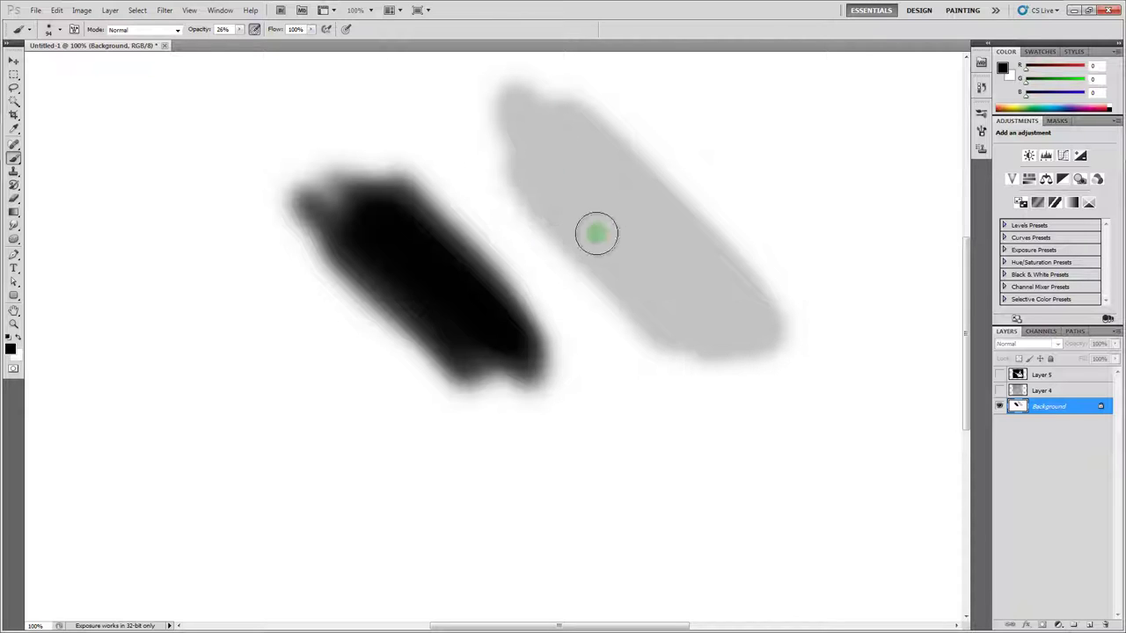
{"action": "right_click", "coordinate": [608, 282], "text": "alt"}
{"action": "mouse_move", "coordinate": [608, 274]}
{"action": "left_mouse_down"}
{"action": "mouse_move", "coordinate": [744, 232]}
{"action": "mouse_move", "coordinate": [606, 252]}
{"action": "mouse_move", "coordinate": [663, 266]}
{"action": "mouse_move", "coordinate": [591, 267]}
{"action": "mouse_move", "coordinate": [692, 258]}
{"action": "mouse_move", "coordinate": [576, 226]}
{"action": "mouse_move", "coordinate": [693, 414]}
{"action": "mouse_move", "coordinate": [583, 251]}
{"action": "left_mouse_up"}
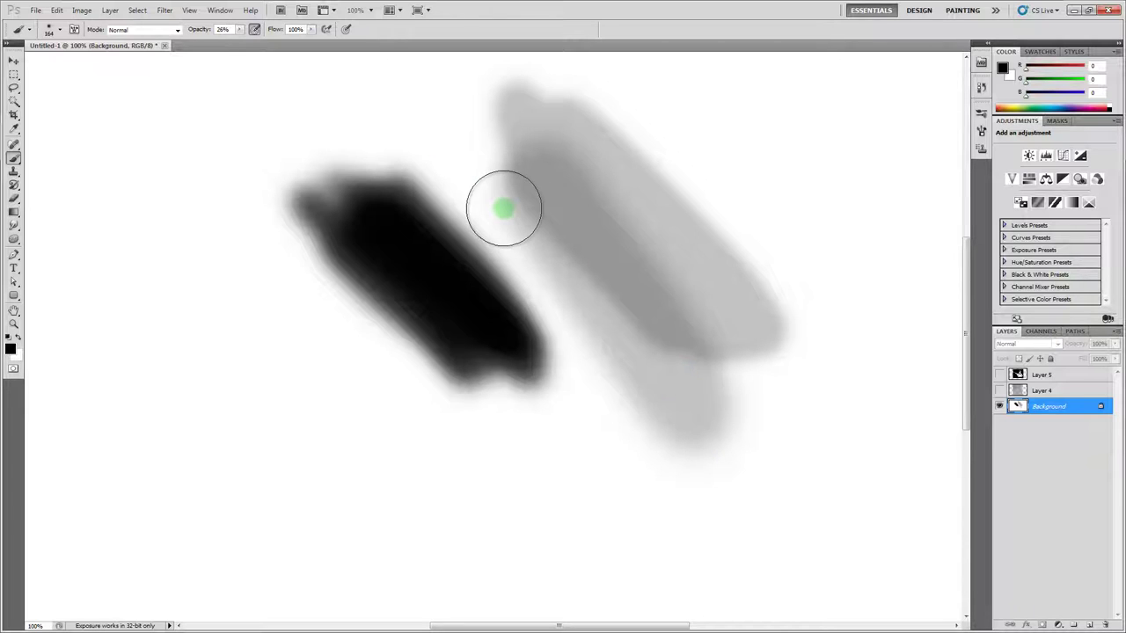
{"action": "right_click", "coordinate": [585, 256]}
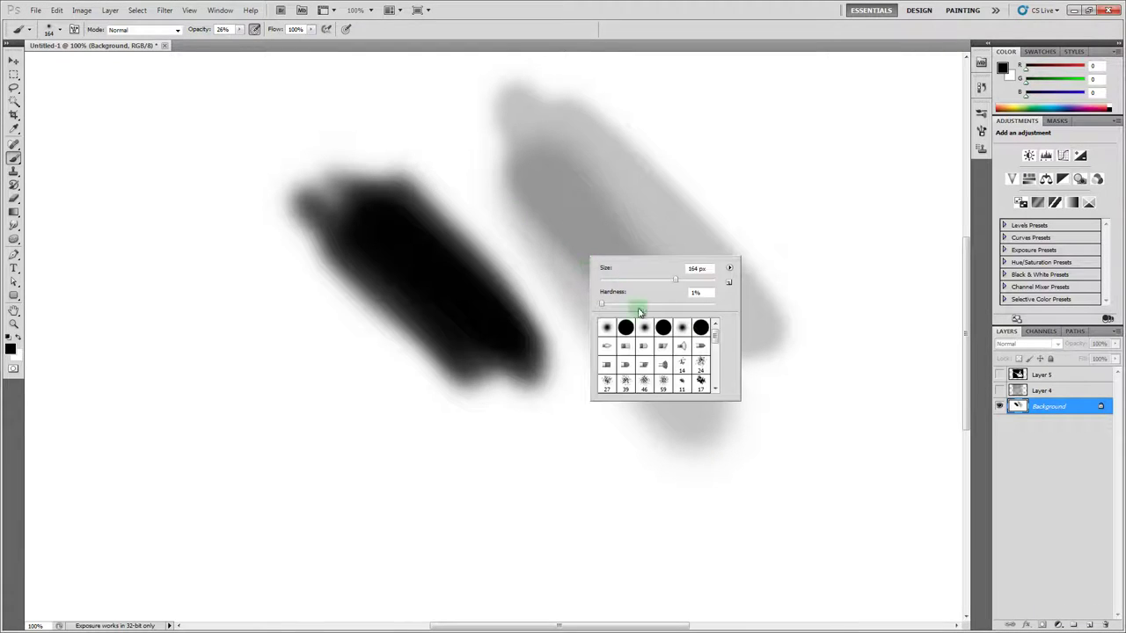
{"action": "mouse_move", "coordinate": [716, 341]}
{"action": "left_mouse_down"}
{"action": "mouse_move", "coordinate": [718, 377]}
{"action": "mouse_move", "coordinate": [719, 332]}
{"action": "mouse_move", "coordinate": [721, 391]}
{"action": "mouse_move", "coordinate": [717, 331]}
{"action": "left_mouse_up"}
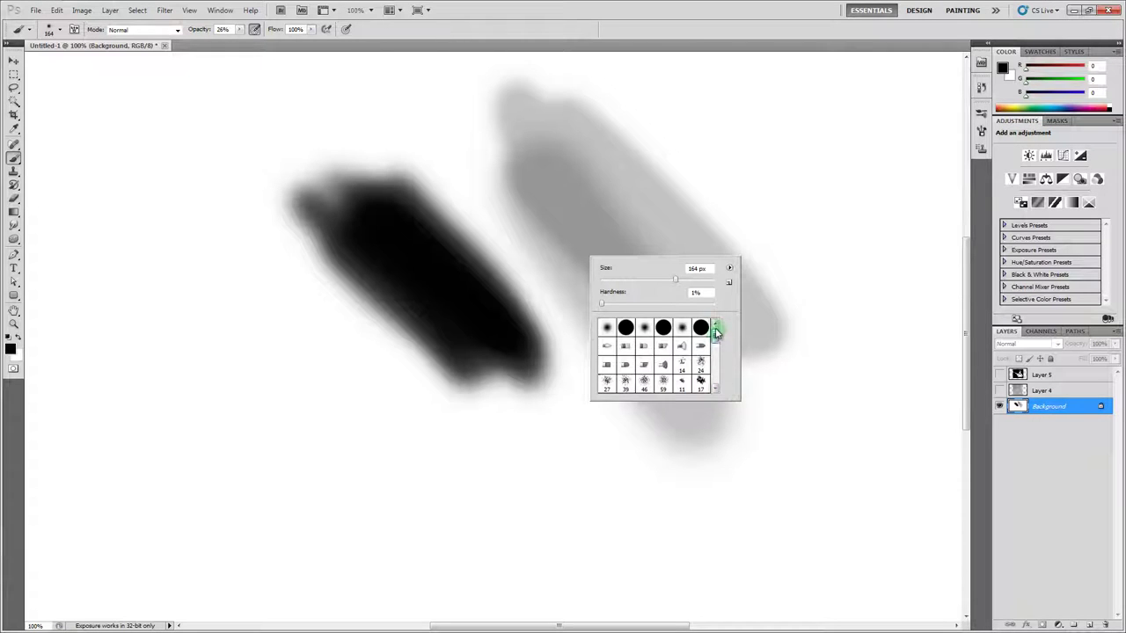
{"action": "mouse_move", "coordinate": [710, 282]}
{"action": "left_mouse_down"}
{"action": "mouse_move", "coordinate": [728, 284]}
{"action": "mouse_move", "coordinate": [683, 283]}
{"action": "mouse_move", "coordinate": [723, 285]}
{"action": "left_mouse_up"}
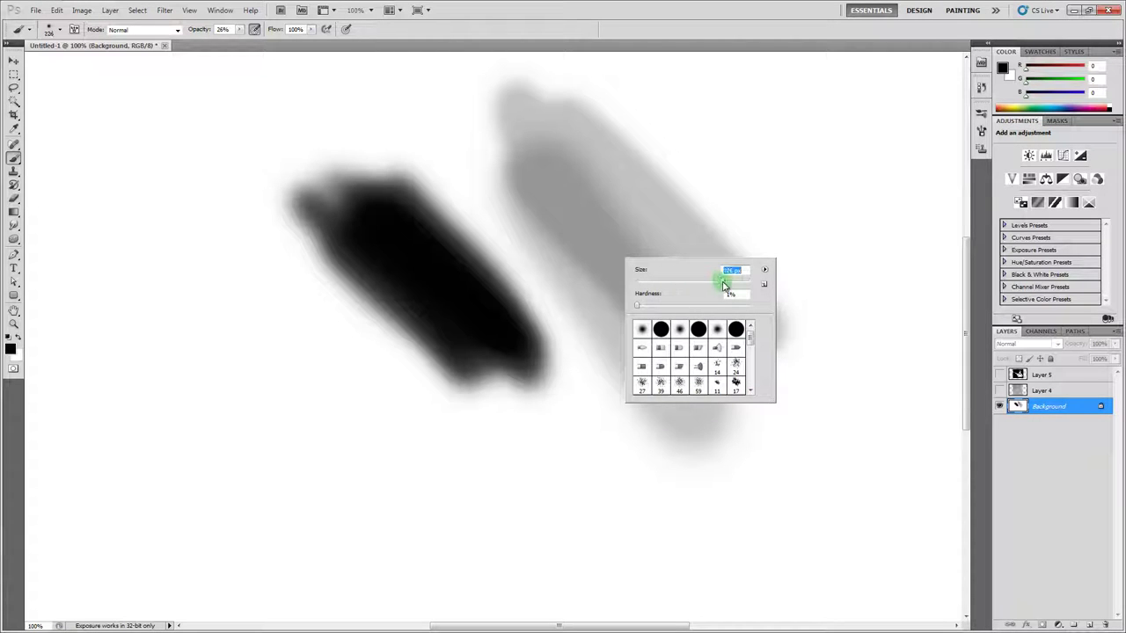
{"action": "key", "text": "Escape"}
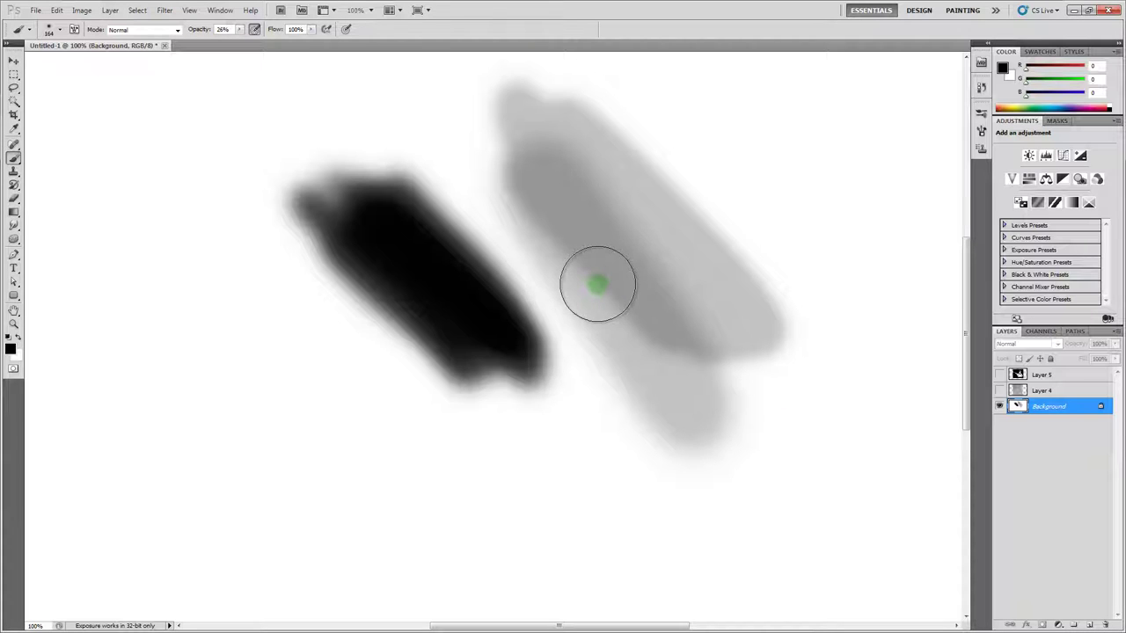
Step: Set the brush blending mode to Multiply, darken the gray strokes, and brush dark gray (RGB 39) over the black stroke
{"action": "right_click", "coordinate": [588, 261], "text": "shift"}
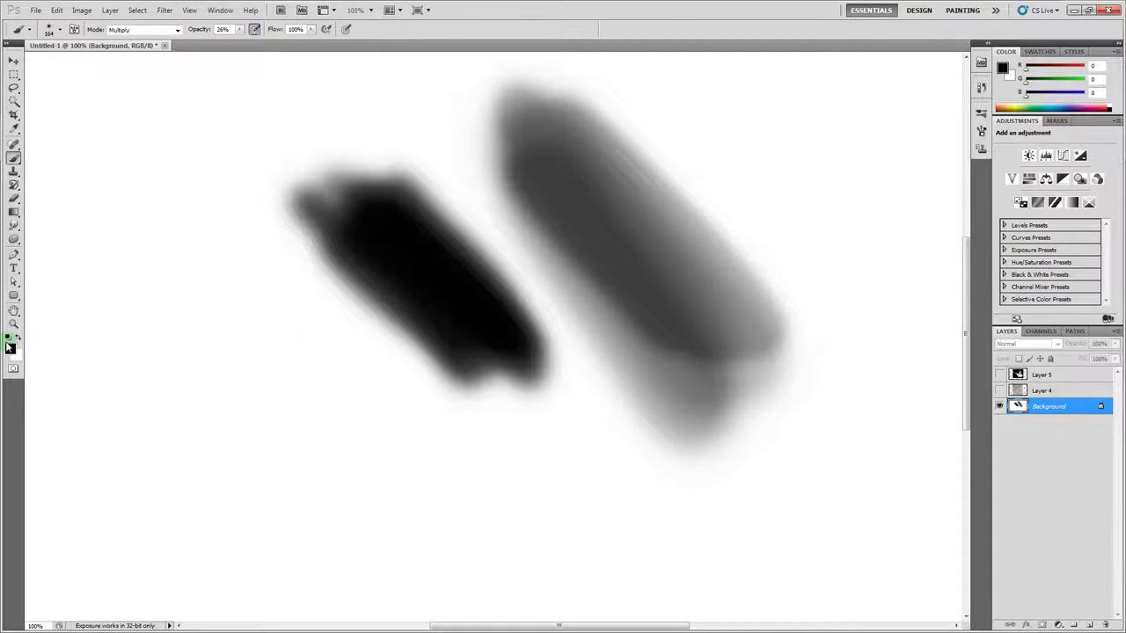
{"action": "mouse_move", "coordinate": [314, 276]}
{"action": "left_mouse_down"}
{"action": "mouse_move", "coordinate": [338, 264]}
{"action": "mouse_move", "coordinate": [314, 299]}
{"action": "mouse_move", "coordinate": [367, 257]}
{"action": "mouse_move", "coordinate": [326, 271]}
{"action": "mouse_move", "coordinate": [355, 278]}
{"action": "mouse_move", "coordinate": [352, 255]}
{"action": "mouse_move", "coordinate": [339, 294]}
{"action": "mouse_move", "coordinate": [353, 254]}
{"action": "mouse_move", "coordinate": [351, 296]}
{"action": "mouse_move", "coordinate": [336, 234]}
{"action": "mouse_move", "coordinate": [347, 294]}
{"action": "mouse_move", "coordinate": [341, 257]}
{"action": "left_mouse_up"}
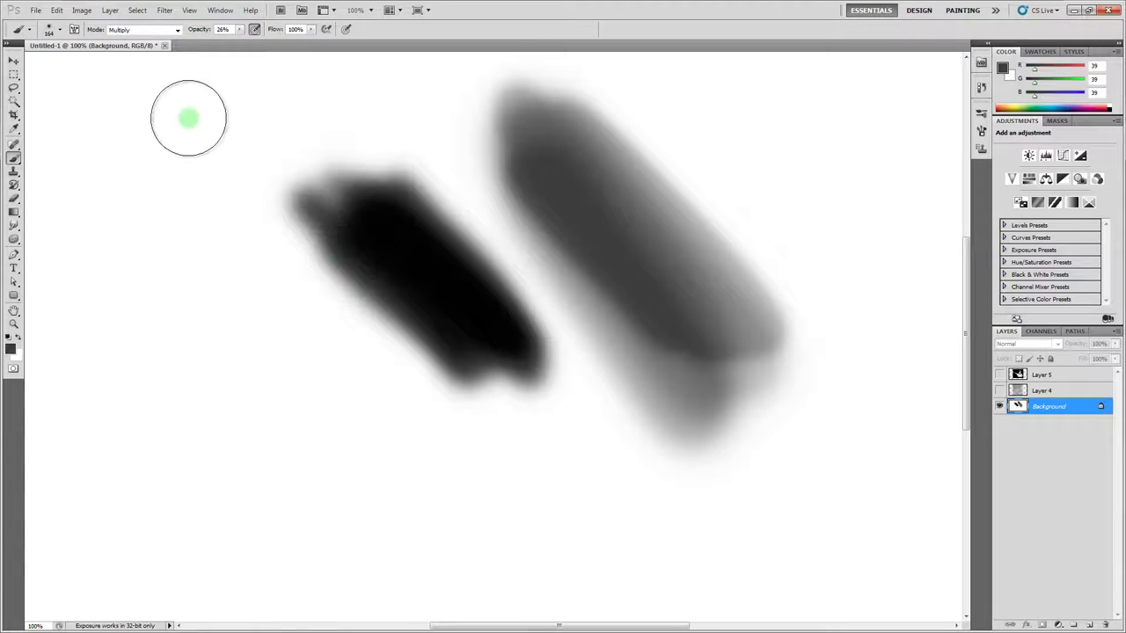
Step: Reset the Brush tool to its default settings and fill the Background layer with black
{"action": "right_click", "coordinate": [29, 34]}
{"action": "left_click", "coordinate": [64, 31]}
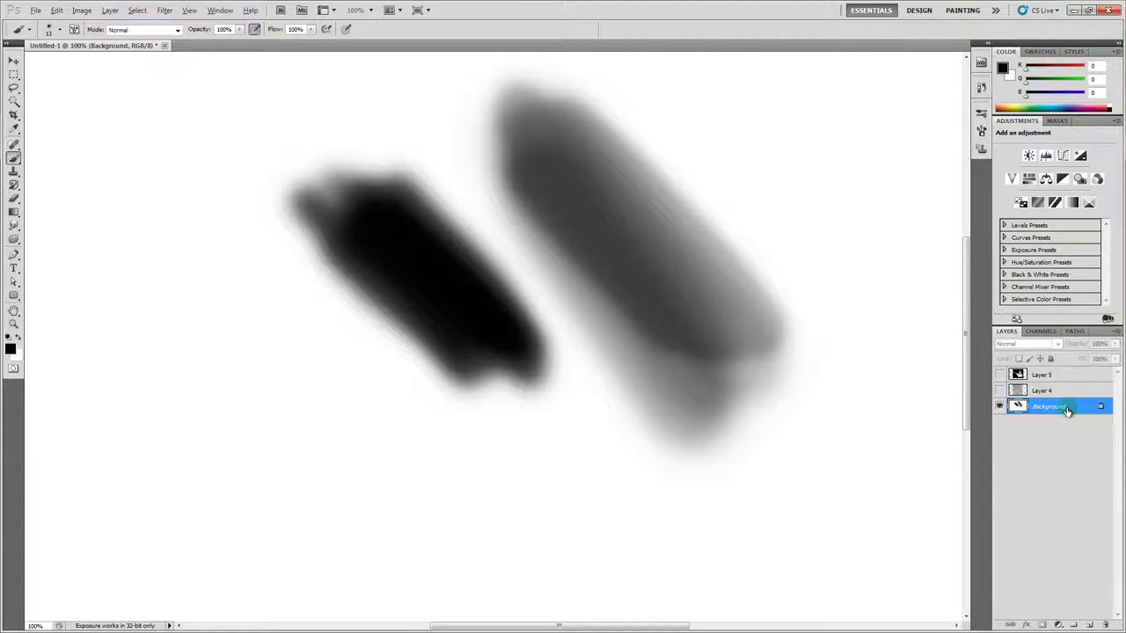
{"action": "key", "text": "alt+BackSpace"}
{"action": "left_click", "coordinate": [16, 76]}
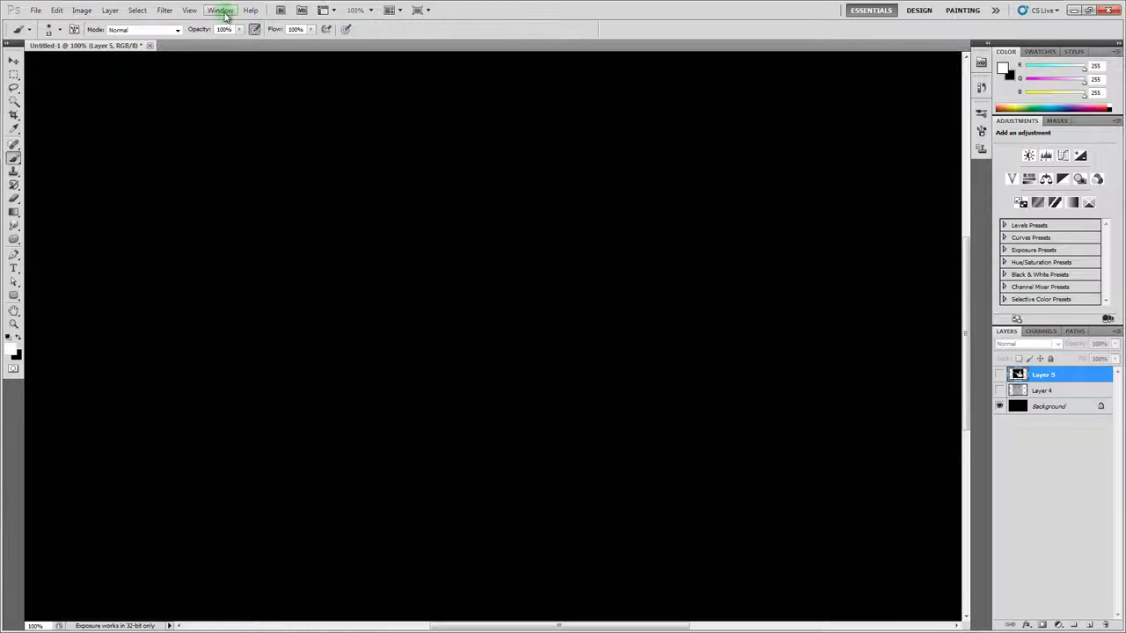
Step: Open the detailed brush settings and increase the brush tip spacing to 173%
{"action": "left_click", "coordinate": [224, 10]}
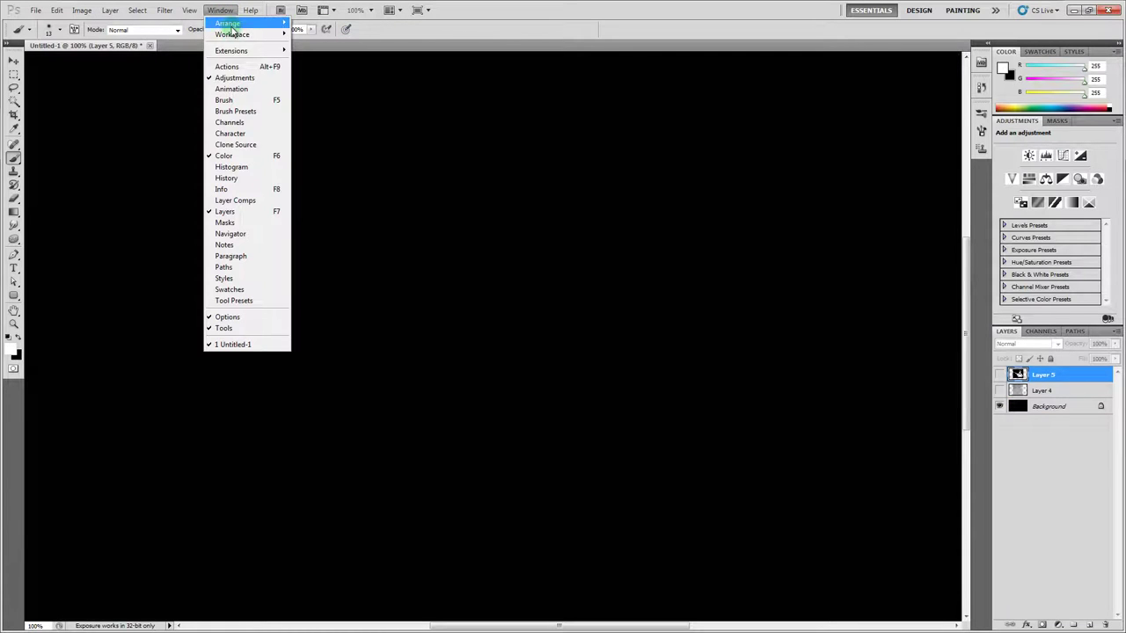
{"action": "left_click", "coordinate": [241, 102]}
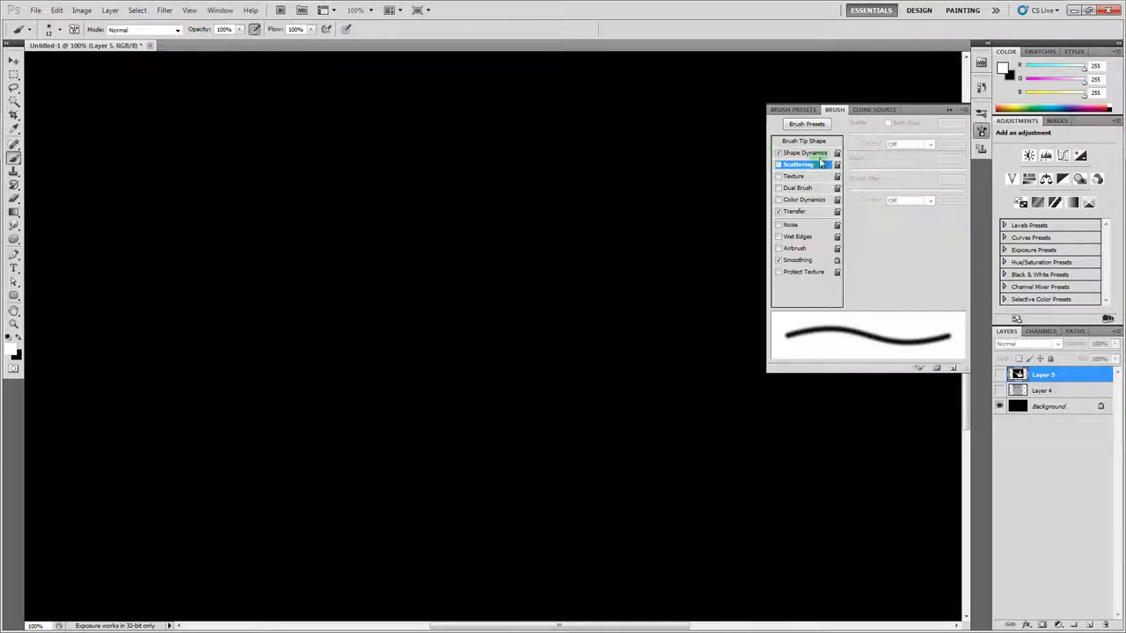
{"action": "left_click", "coordinate": [809, 153]}
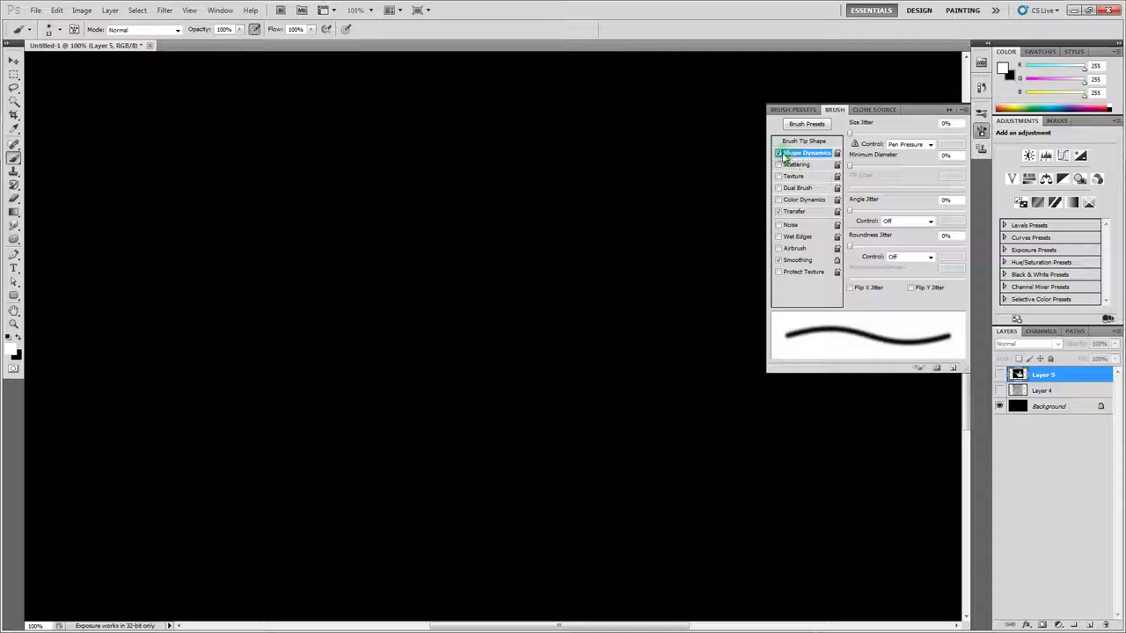
{"action": "left_click", "coordinate": [804, 141]}
{"action": "mouse_move", "coordinate": [857, 285]}
{"action": "left_mouse_down"}
{"action": "mouse_move", "coordinate": [944, 287]}
{"action": "mouse_move", "coordinate": [897, 284]}
{"action": "mouse_move", "coordinate": [942, 284]}
{"action": "mouse_move", "coordinate": [897, 284]}
{"action": "mouse_move", "coordinate": [930, 285]}
{"action": "left_mouse_up"}
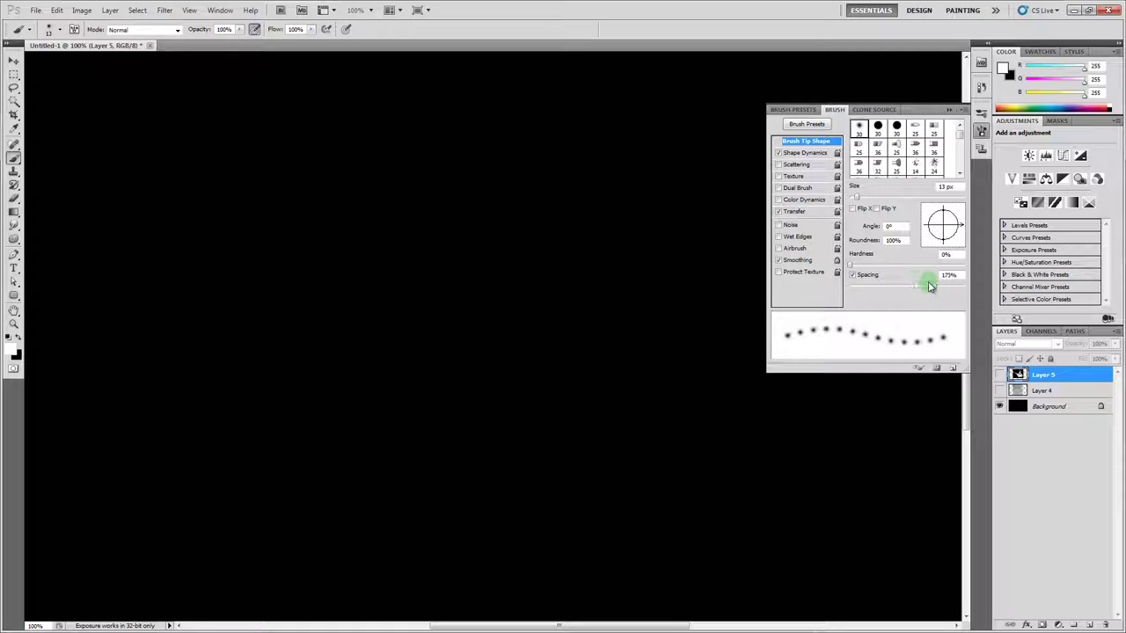
Step: Select the Background layer, try a long wavy dotted white stroke across the canvas, and undo it
{"action": "left_click", "coordinate": [1067, 405]}
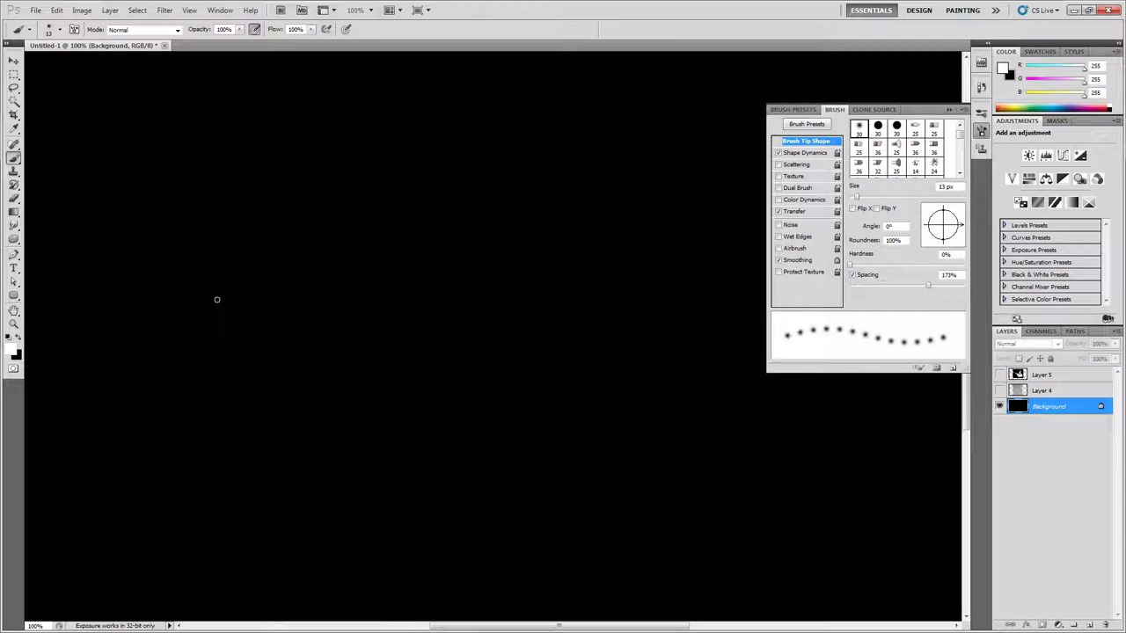
{"action": "mouse_move", "coordinate": [301, 287]}
{"action": "left_mouse_down"}
{"action": "mouse_move", "coordinate": [409, 293]}
{"action": "mouse_move", "coordinate": [819, 409]}
{"action": "left_mouse_up"}
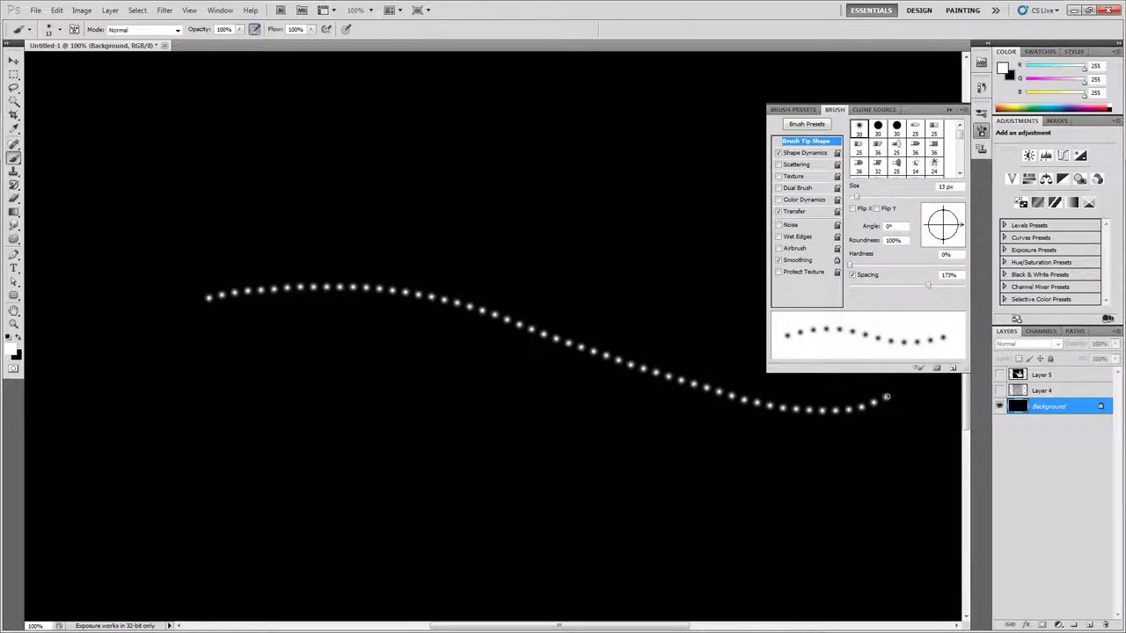
{"action": "key", "text": "ctrl+z"}
Step: Flatten the brush tip to 20% roundness with 29% spacing for a corner stroke, and to 12% roundness at 41° for a zigzag stroke
{"action": "left_click_drag", "start_coordinate": [943, 240], "coordinate": [945, 231]}
{"action": "left_click_drag", "start_coordinate": [897, 281], "coordinate": [866, 290]}
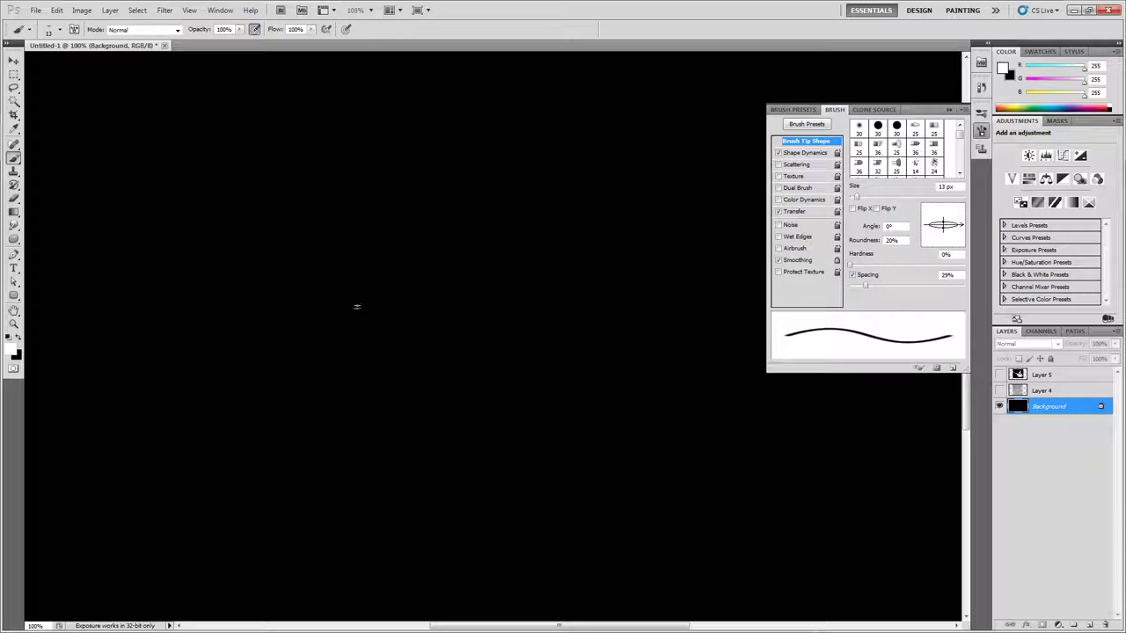
{"action": "left_click_drag", "start_coordinate": [356, 260], "coordinate": [369, 195]}
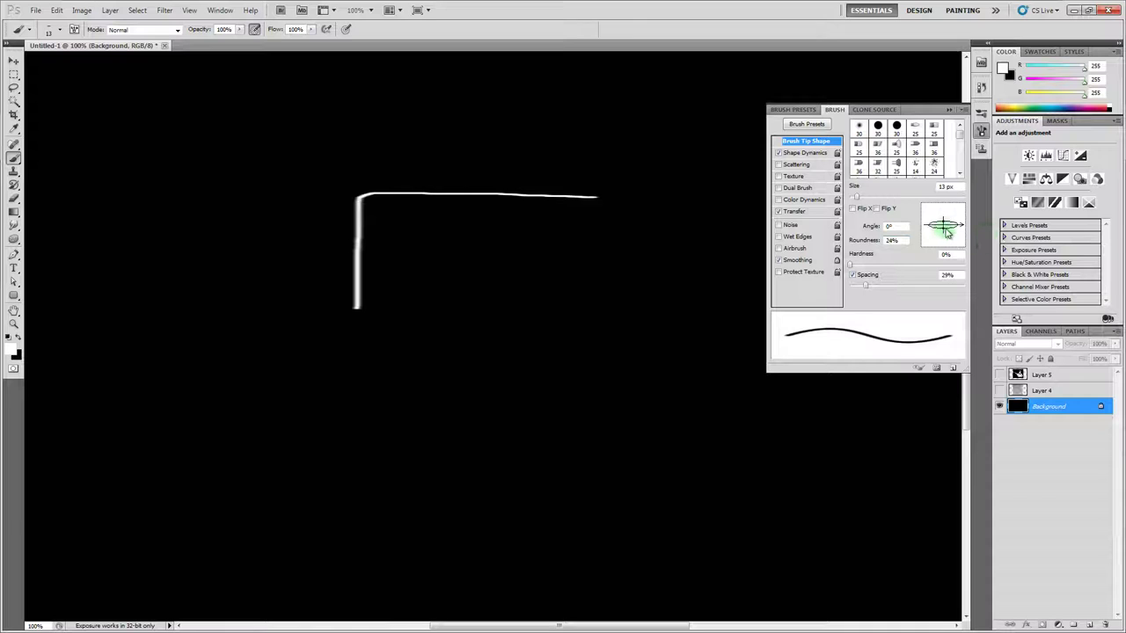
{"action": "mouse_move", "coordinate": [947, 233]}
{"action": "left_mouse_down"}
{"action": "mouse_move", "coordinate": [958, 215]}
{"action": "mouse_move", "coordinate": [939, 231]}
{"action": "mouse_move", "coordinate": [947, 211]}
{"action": "mouse_move", "coordinate": [958, 215]}
{"action": "mouse_move", "coordinate": [946, 230]}
{"action": "left_mouse_up"}
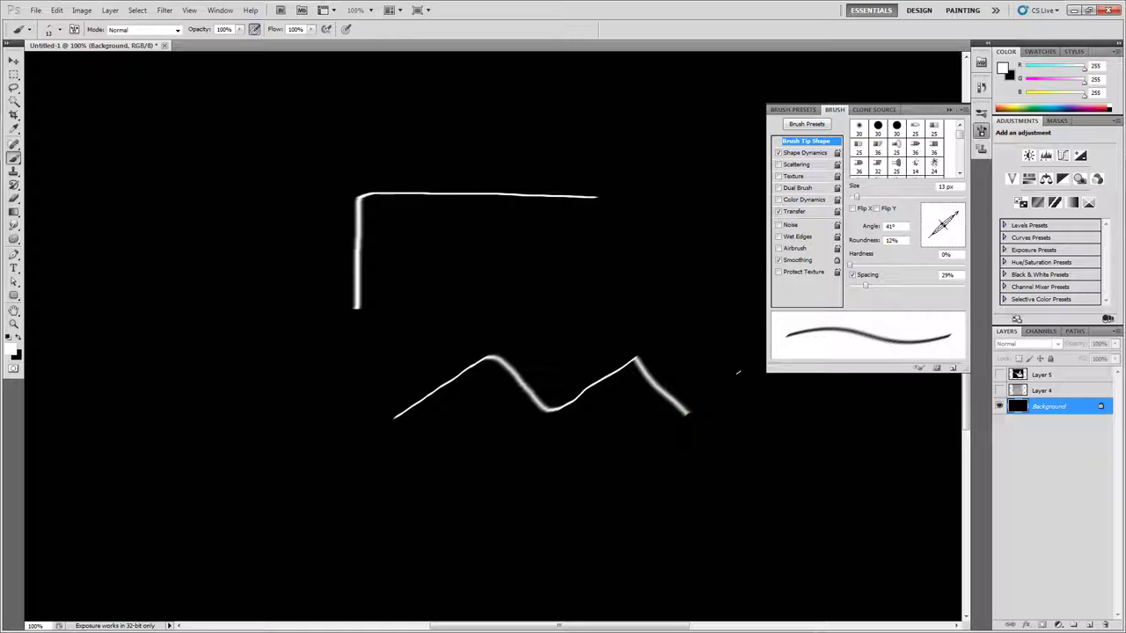
Step: Increase the brush's size jitter, widen its tip spacing to 820%, and restore the tip roundness to 100%
{"action": "left_click", "coordinate": [806, 153]}
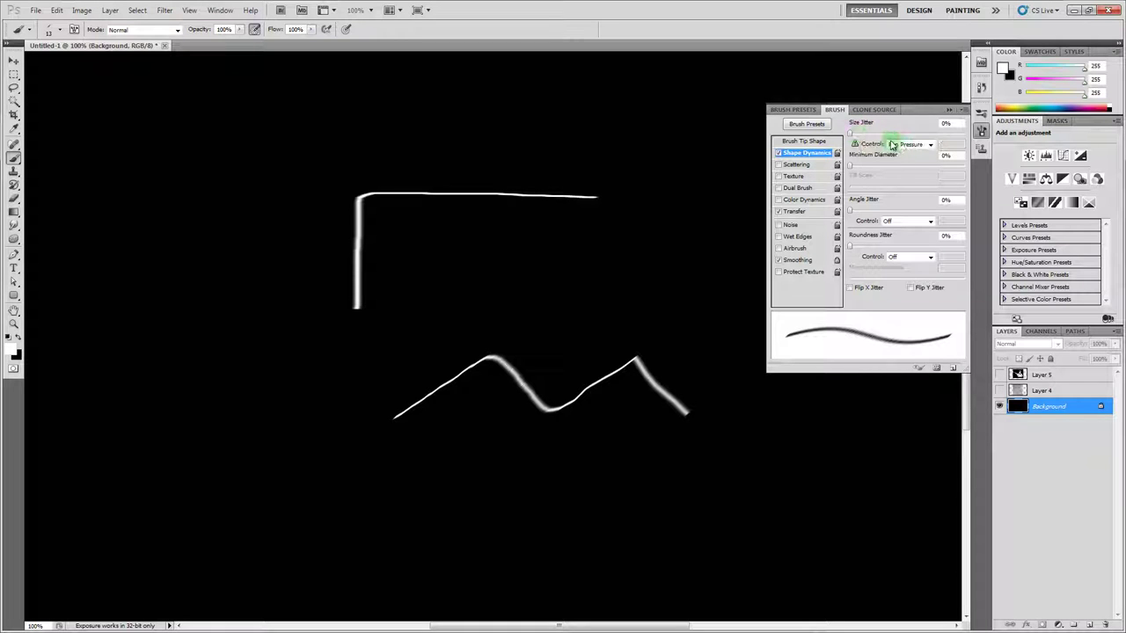
{"action": "mouse_move", "coordinate": [850, 132]}
{"action": "left_mouse_down"}
{"action": "mouse_move", "coordinate": [938, 136]}
{"action": "mouse_move", "coordinate": [898, 133]}
{"action": "left_mouse_up"}
{"action": "left_click", "coordinate": [809, 143]}
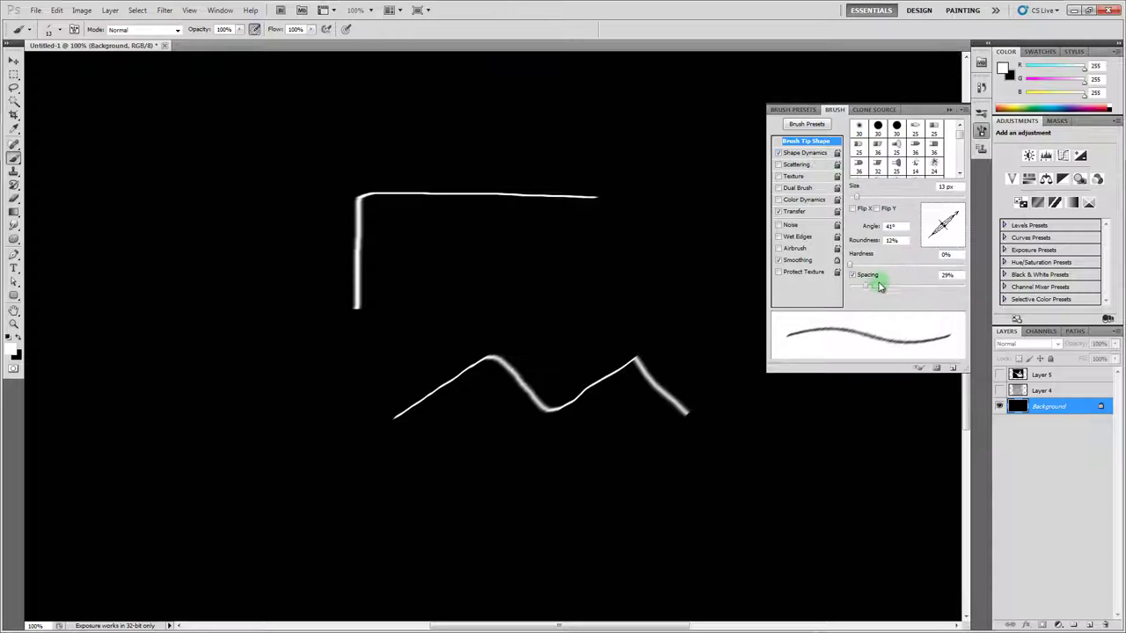
{"action": "left_click_drag", "start_coordinate": [874, 278], "coordinate": [958, 288]}
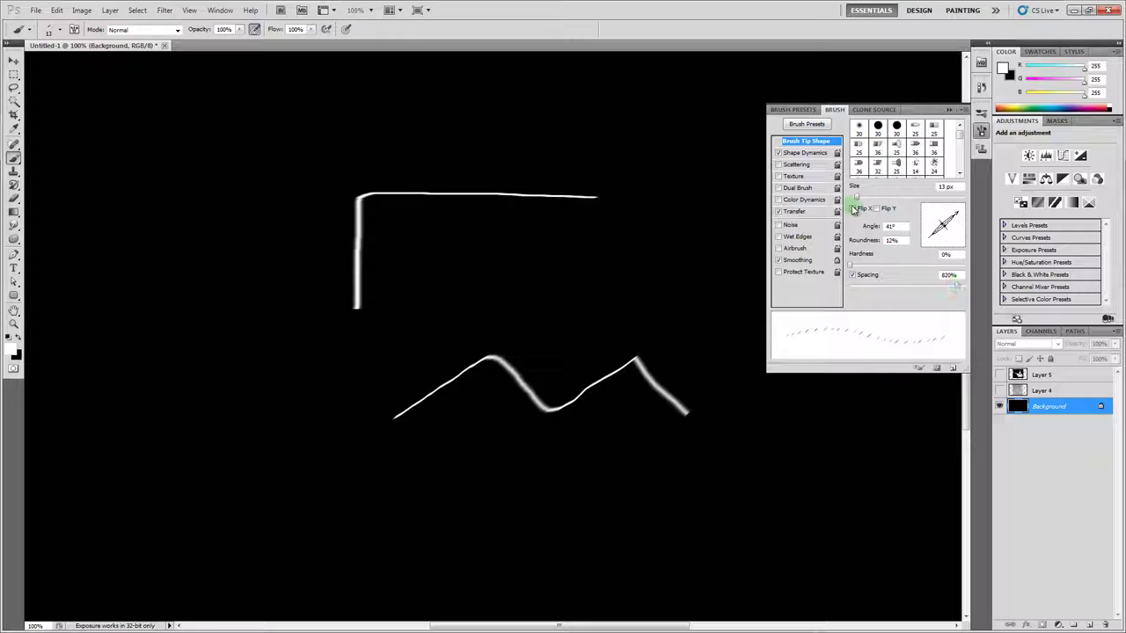
{"action": "left_click_drag", "start_coordinate": [950, 234], "coordinate": [955, 240]}
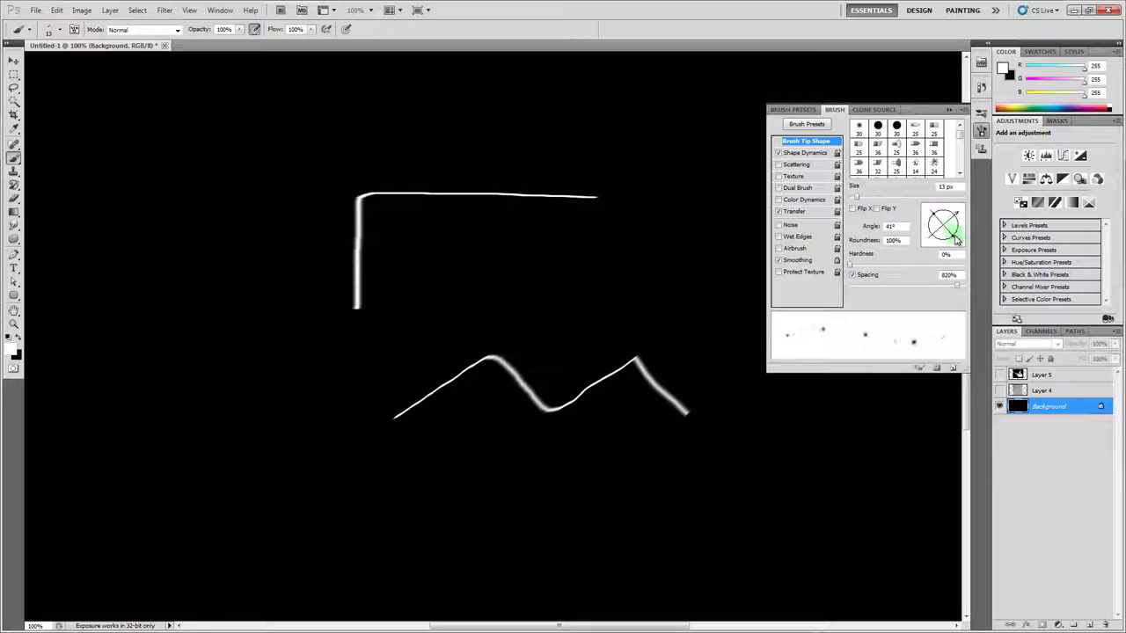
Step: Raise the brush's size jitter to 96% under Pen Pressure control and paint rows of spaced dots across the canvas
{"action": "left_click", "coordinate": [807, 153]}
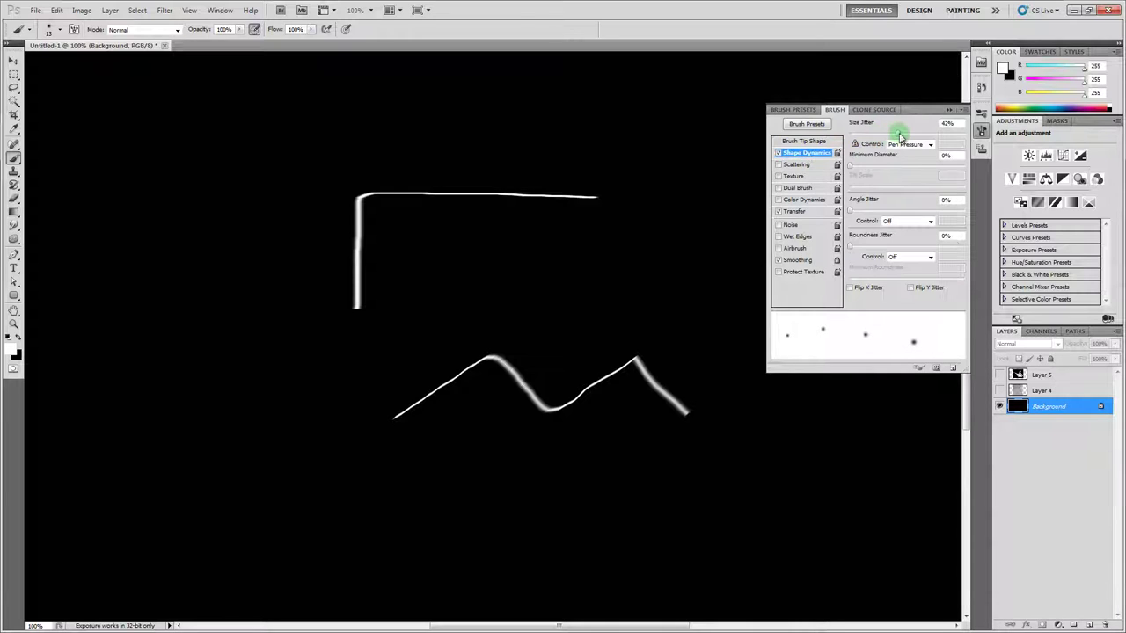
{"action": "left_click_drag", "start_coordinate": [962, 140], "coordinate": [959, 138]}
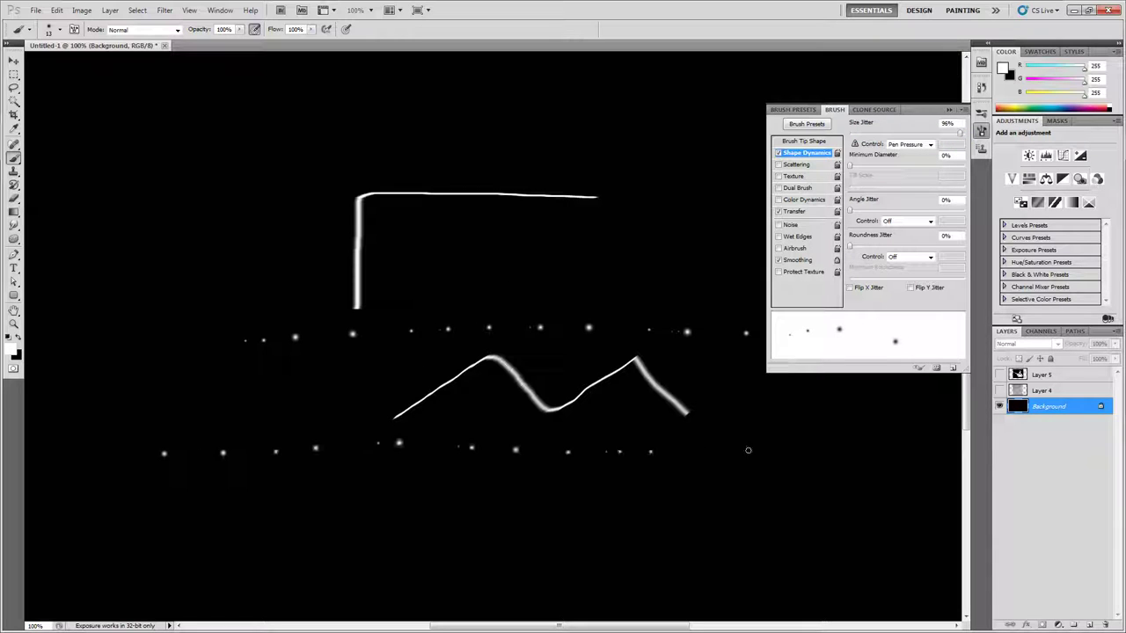
{"action": "left_click", "coordinate": [916, 144]}
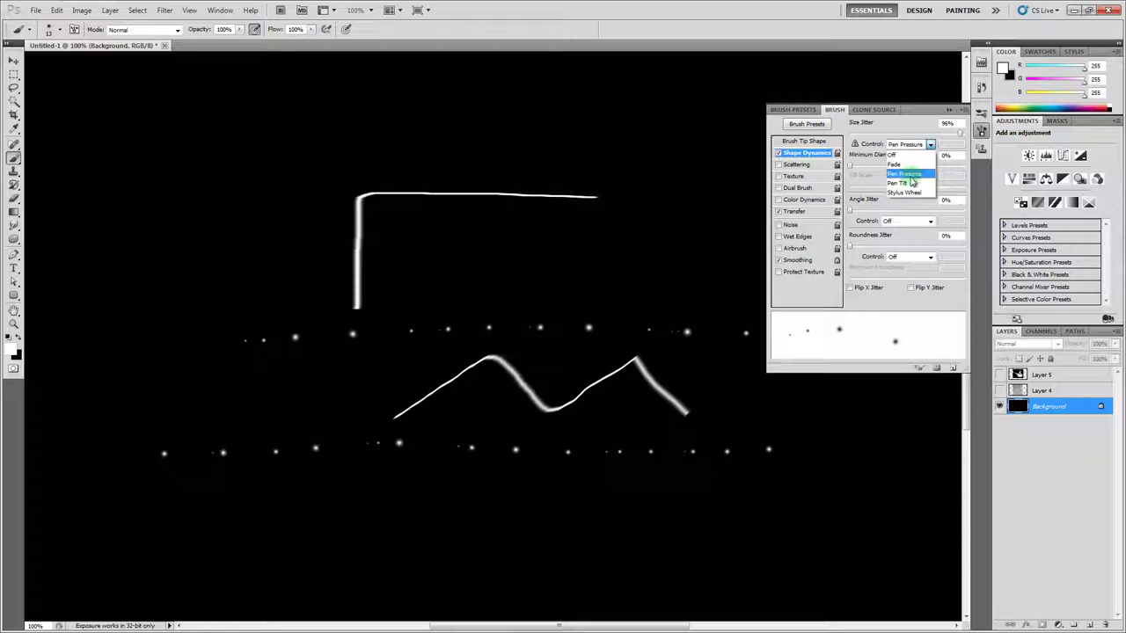
{"action": "left_click", "coordinate": [911, 175]}
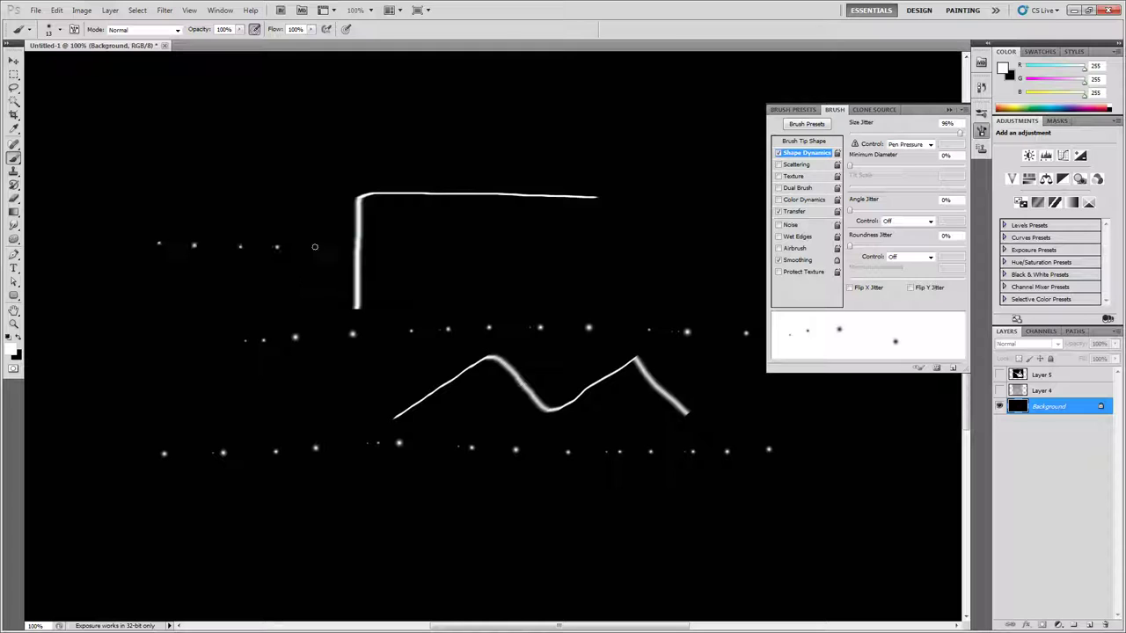
{"action": "left_click_drag", "start_coordinate": [314, 247], "coordinate": [643, 254]}
Step: Set the size control to Fade at 25 for a dotted row, and reduce tip spacing to 65% for short tapering strokes
{"action": "left_click", "coordinate": [922, 145]}
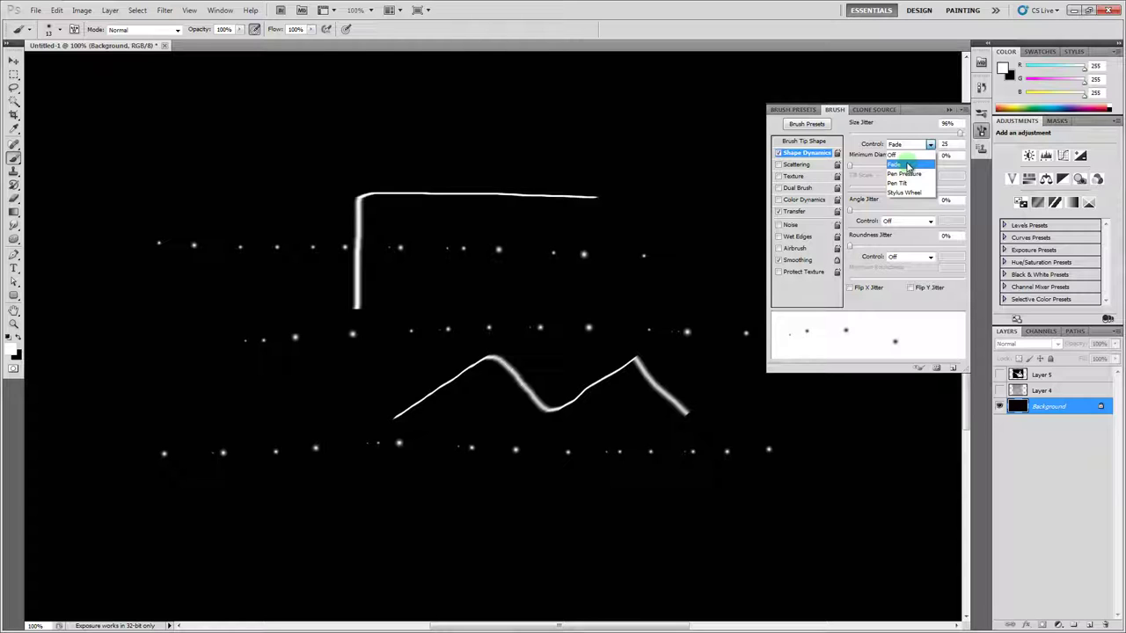
{"action": "left_click", "coordinate": [905, 166]}
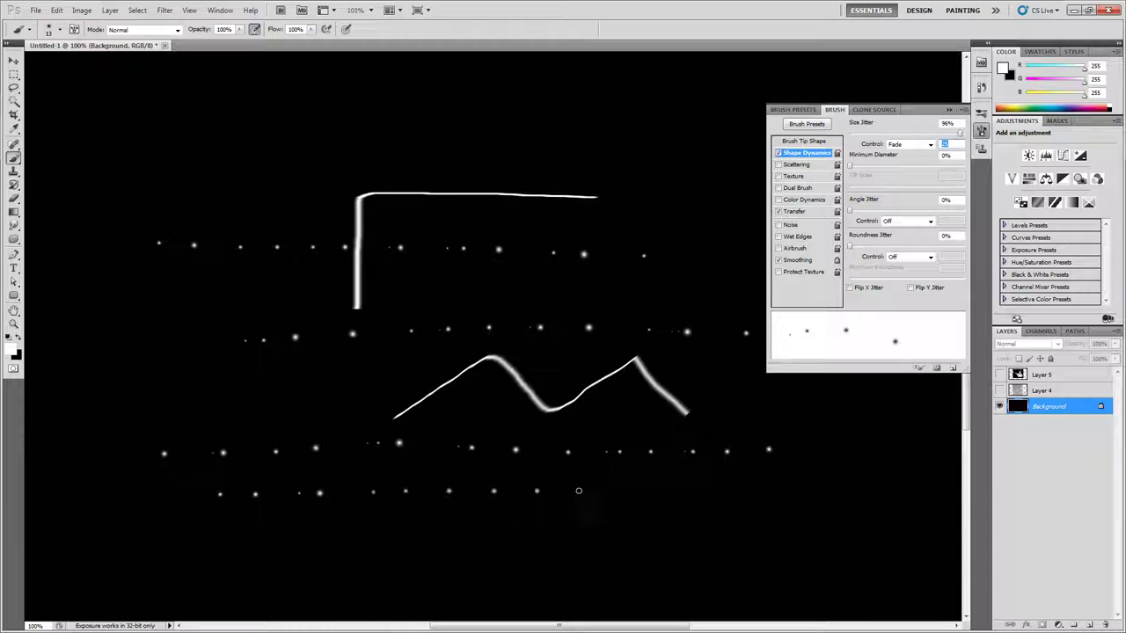
{"action": "left_click", "coordinate": [805, 140]}
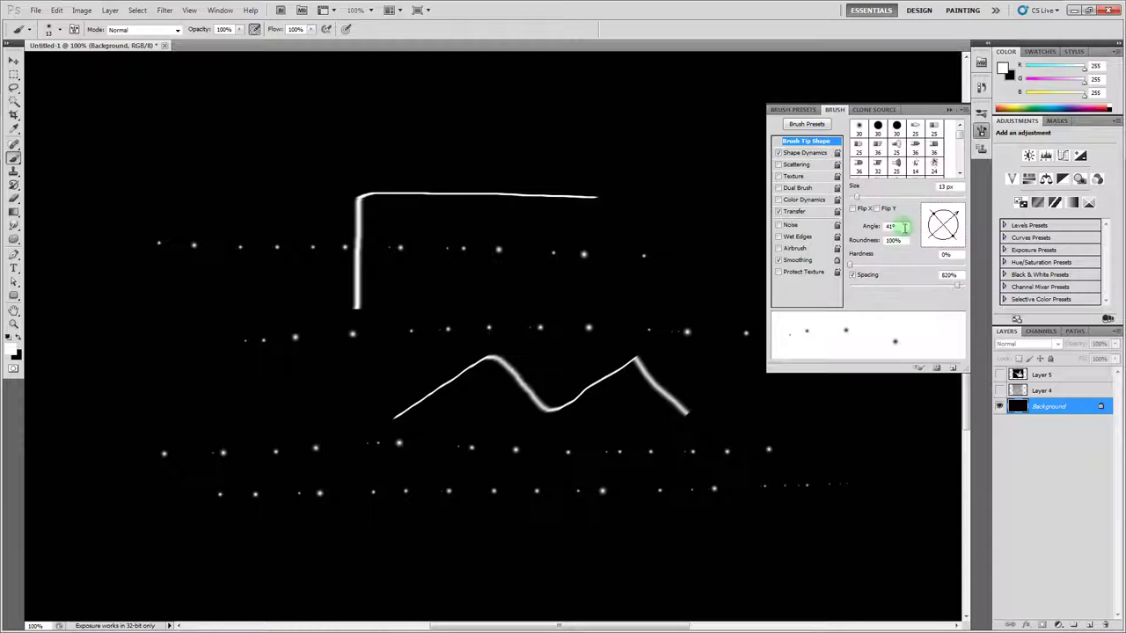
{"action": "mouse_move", "coordinate": [948, 288]}
{"action": "left_mouse_down"}
{"action": "mouse_move", "coordinate": [873, 286]}
{"action": "mouse_move", "coordinate": [895, 287]}
{"action": "left_mouse_up"}
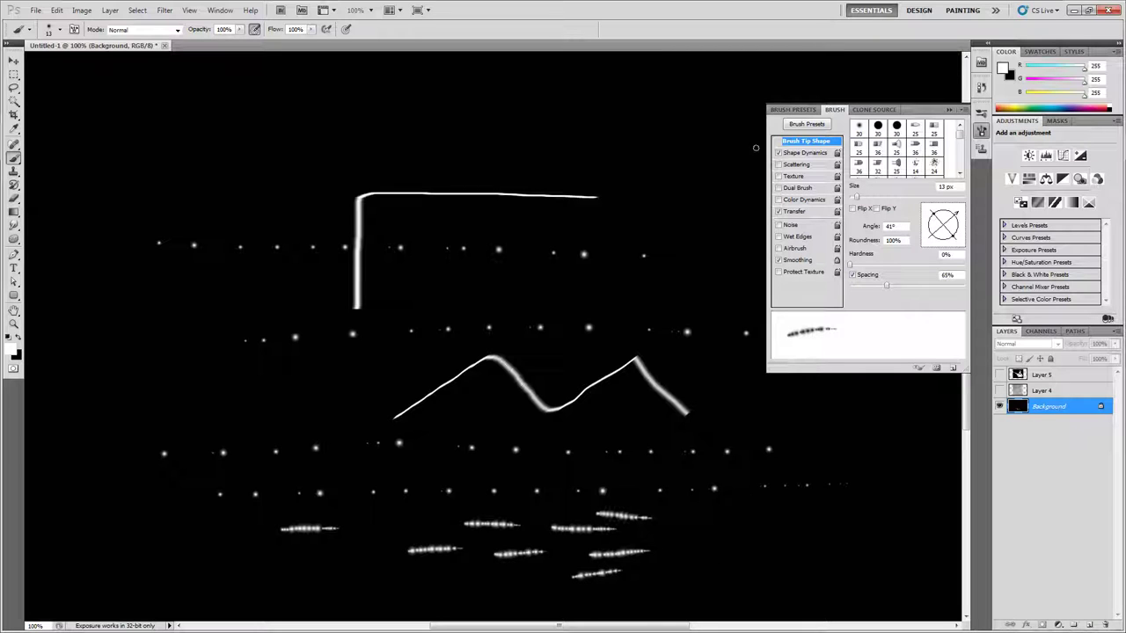
Step: Set the size fade to 55 and paint two tapering strokes plus a fan of strokes over the corner line
{"action": "left_click", "coordinate": [804, 153]}
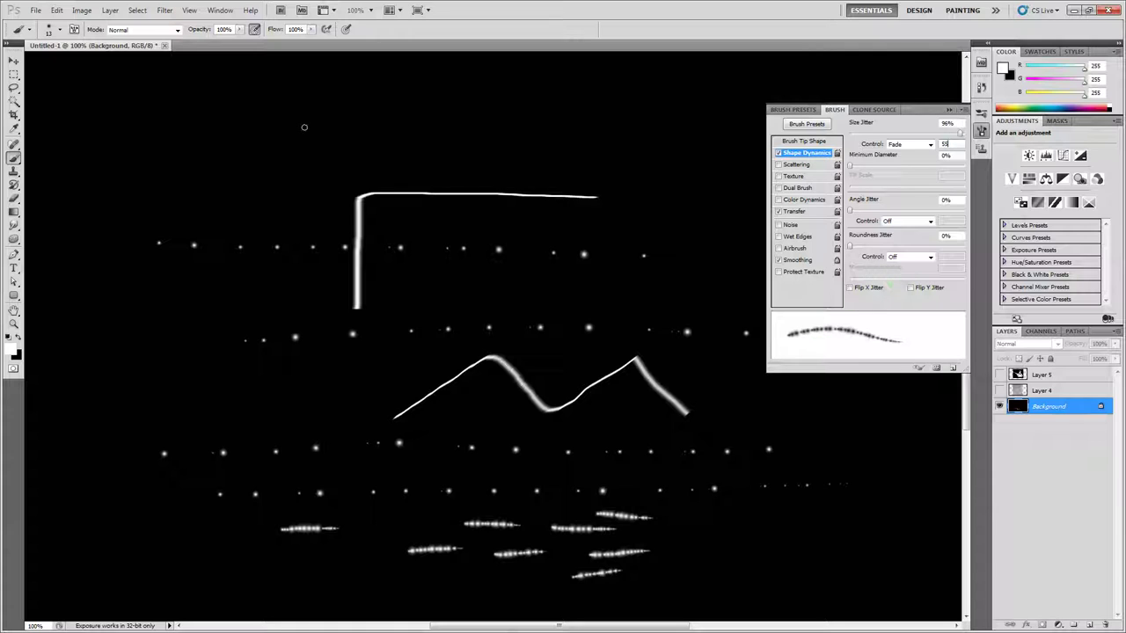
{"action": "left_click_drag", "start_coordinate": [304, 127], "coordinate": [508, 130]}
{"action": "left_click_drag", "start_coordinate": [299, 147], "coordinate": [499, 132]}
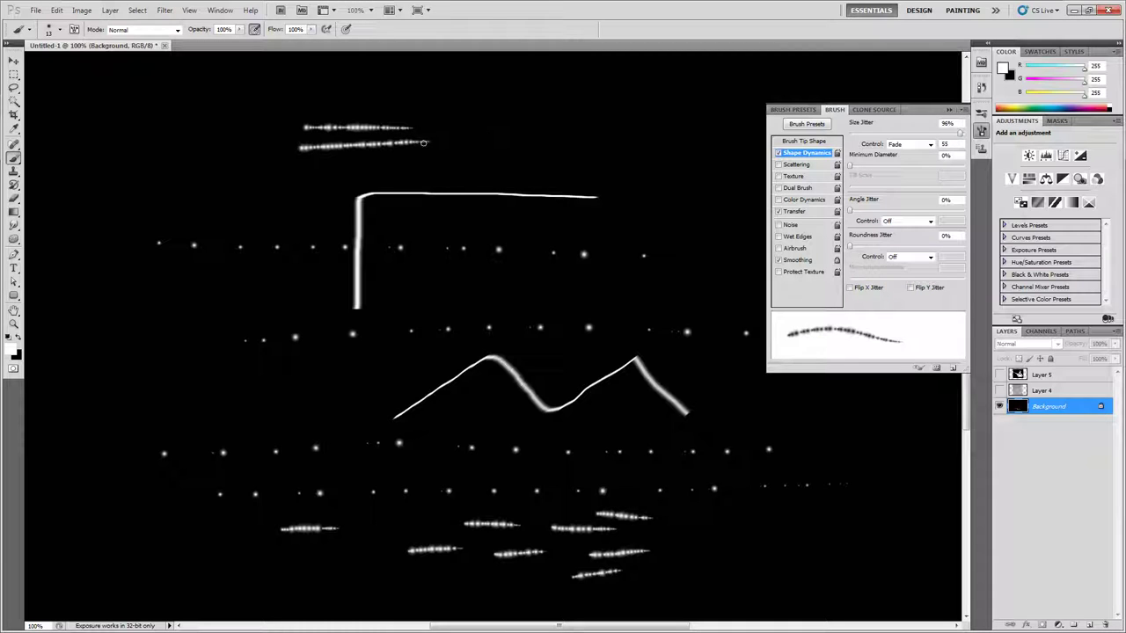
{"action": "left_click_drag", "start_coordinate": [458, 172], "coordinate": [528, 169]}
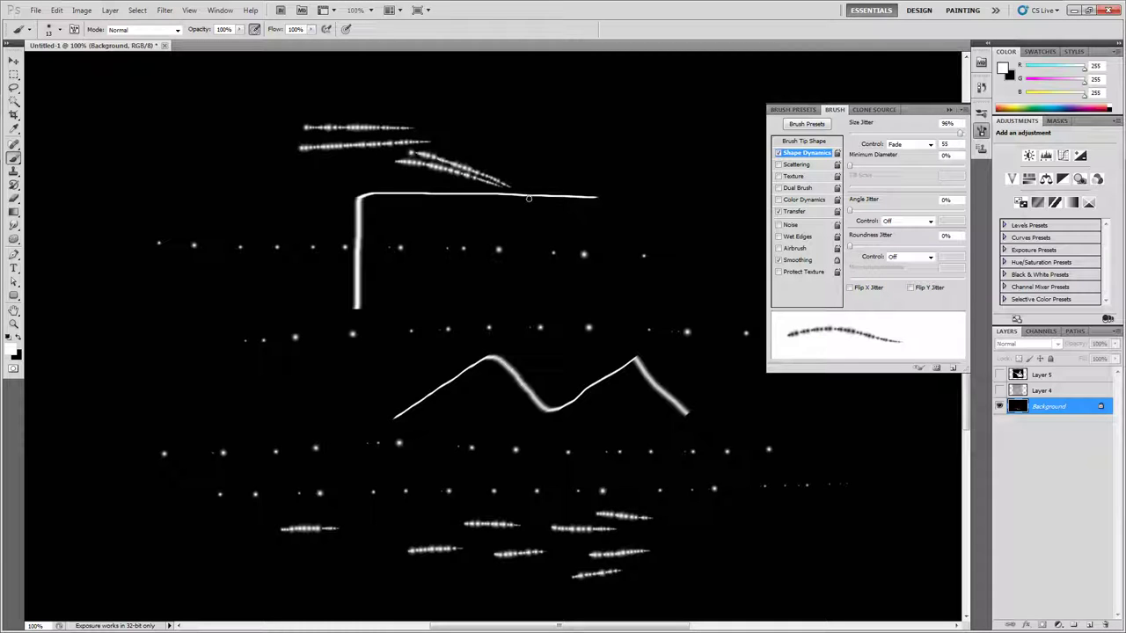
{"action": "left_click_drag", "start_coordinate": [412, 161], "coordinate": [514, 213]}
{"action": "mouse_move", "coordinate": [418, 167]}
{"action": "left_mouse_down"}
{"action": "mouse_move", "coordinate": [518, 234]}
{"action": "mouse_move", "coordinate": [497, 246]}
{"action": "left_mouse_up"}
{"action": "left_click_drag", "start_coordinate": [411, 164], "coordinate": [455, 264]}
Step: Flatten the brush tip to 24% roundness with 47% spacing, and reset size jitter to 0% with its control Off
{"action": "left_click", "coordinate": [804, 141]}
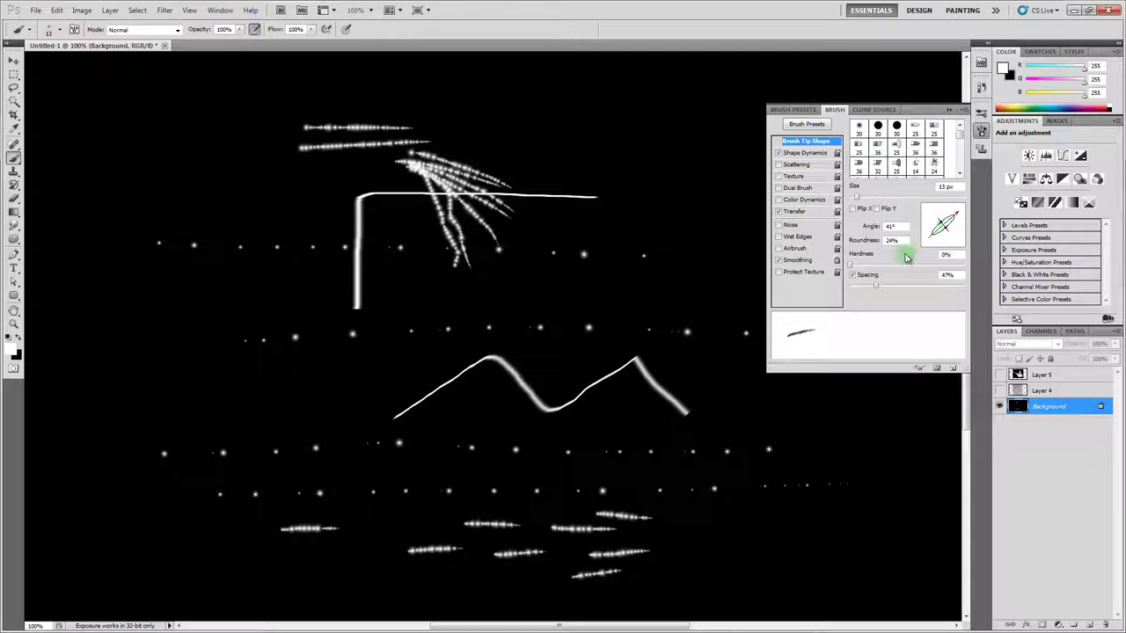
{"action": "left_click", "coordinate": [834, 153]}
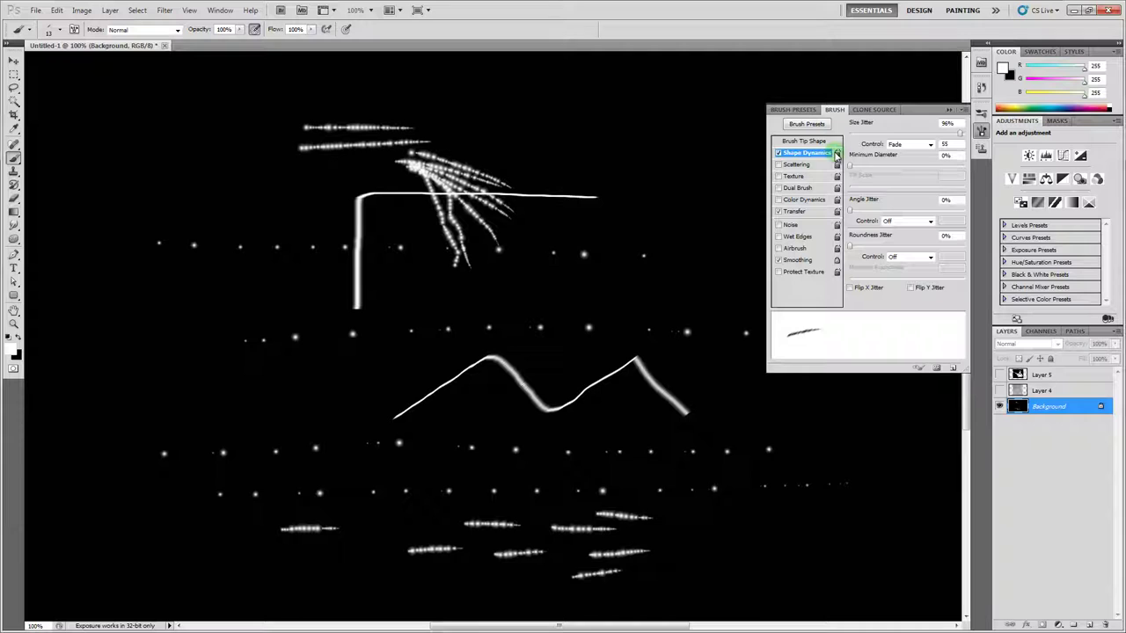
{"action": "left_click_drag", "start_coordinate": [932, 130], "coordinate": [849, 134]}
{"action": "left_click", "coordinate": [906, 144]}
{"action": "left_click", "coordinate": [904, 156]}
{"action": "left_click", "coordinate": [797, 166]}
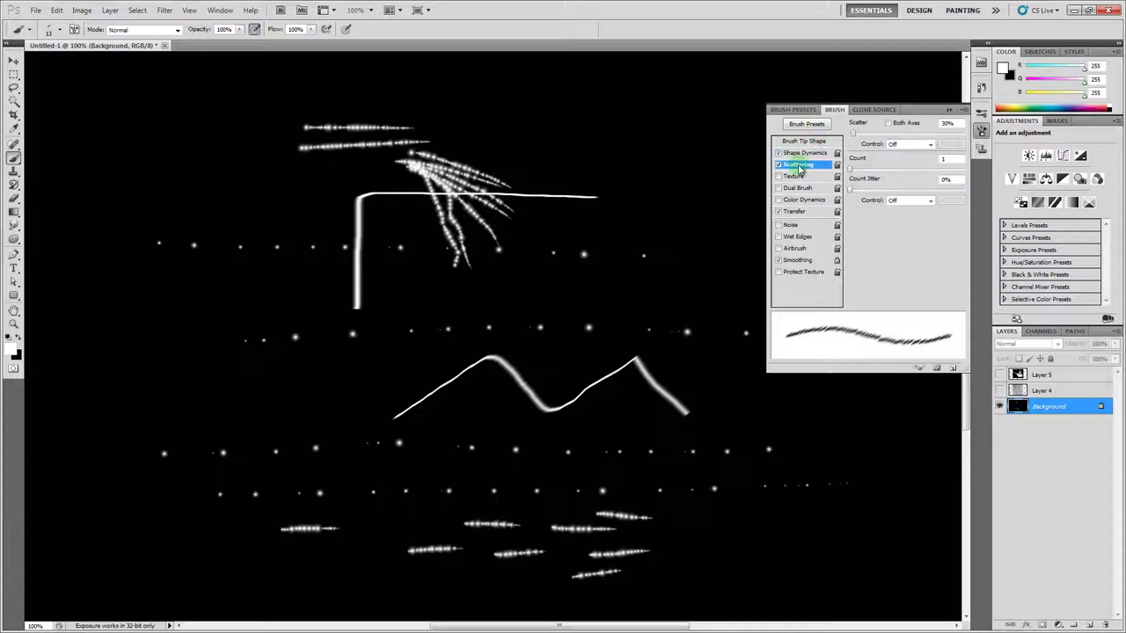
Step: Paint a jagged stroke with 39% angle jitter, and set the angle control to Fade for further jagged strokes
{"action": "left_click", "coordinate": [807, 154]}
{"action": "left_click_drag", "start_coordinate": [868, 214], "coordinate": [892, 214]}
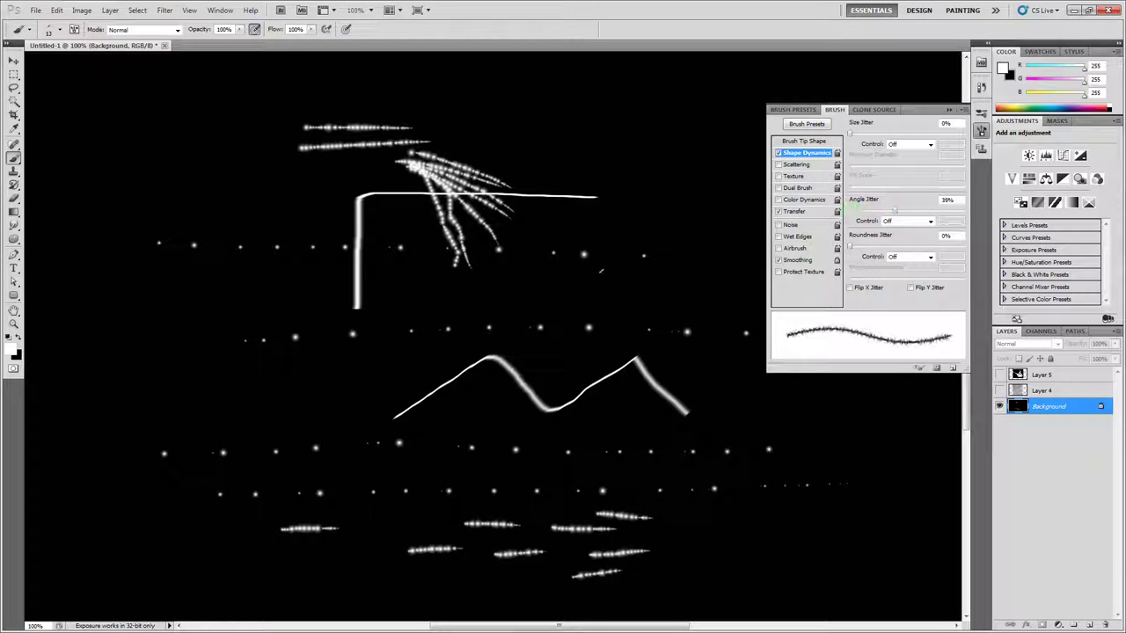
{"action": "left_click_drag", "start_coordinate": [308, 365], "coordinate": [722, 350]}
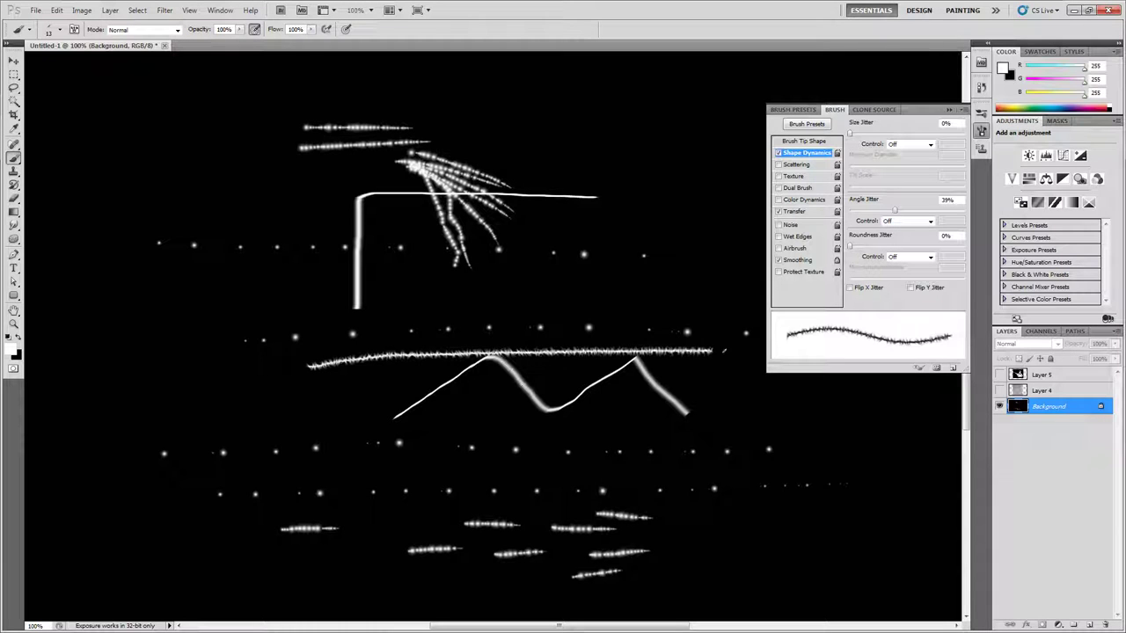
{"action": "left_click", "coordinate": [893, 220]}
{"action": "left_click", "coordinate": [893, 233]}
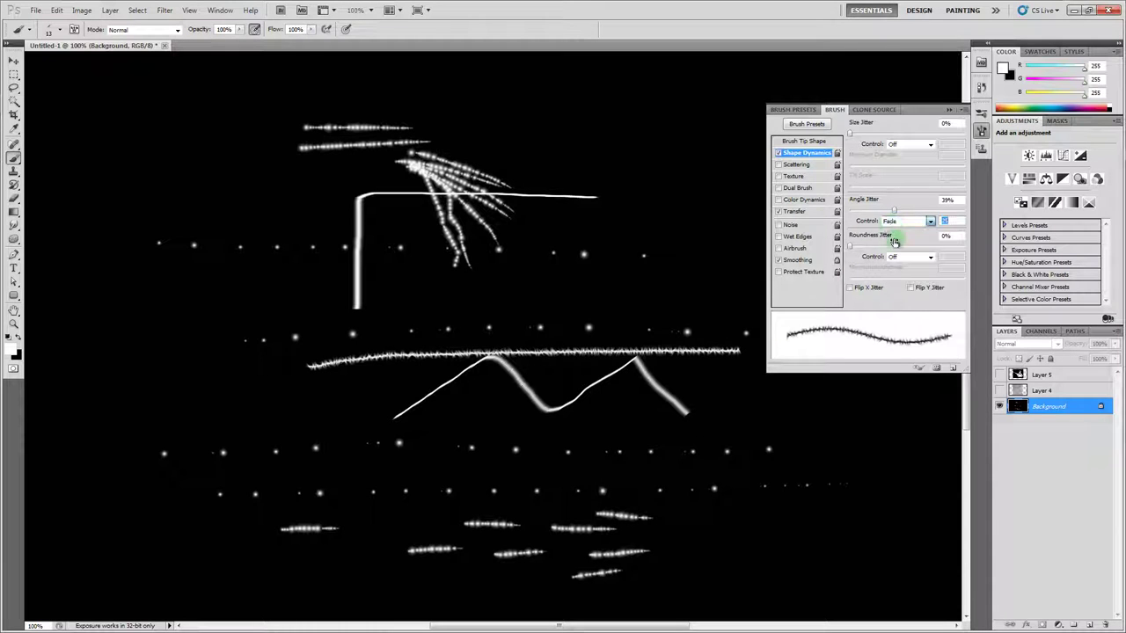
{"action": "mouse_move", "coordinate": [526, 106]}
{"action": "left_mouse_down"}
{"action": "mouse_move", "coordinate": [654, 151]}
{"action": "mouse_move", "coordinate": [763, 207]}
{"action": "left_mouse_up"}
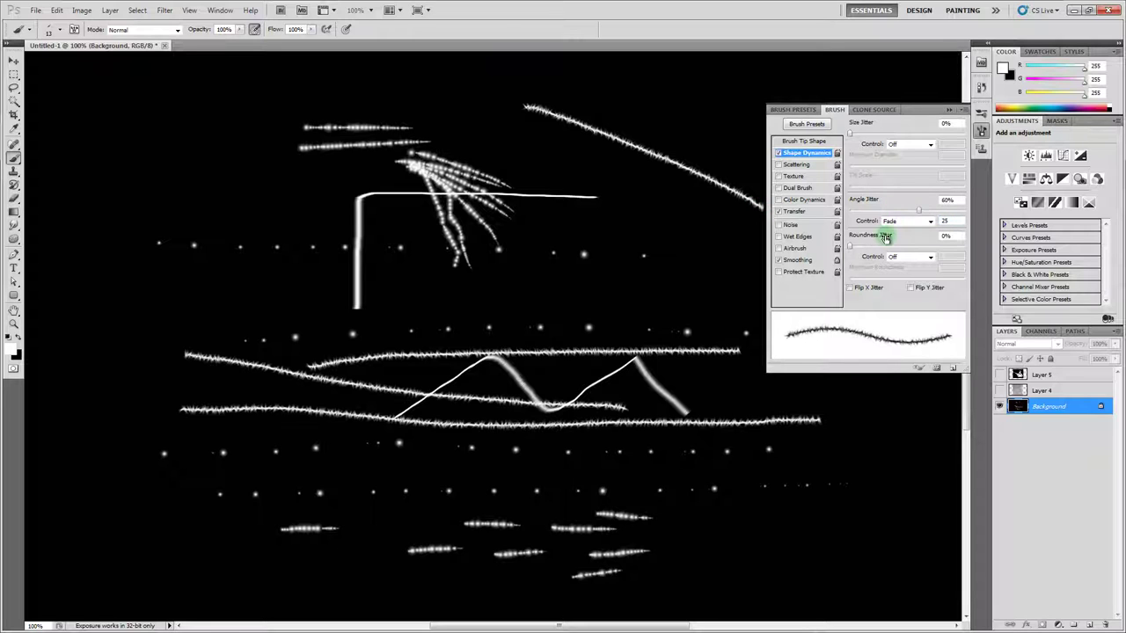
Step: Reduce the angle jitter to 0% with its control on Fade at 25, and paint several smooth strokes with rippled starts
{"action": "left_click", "coordinate": [928, 221]}
{"action": "left_click", "coordinate": [906, 242]}
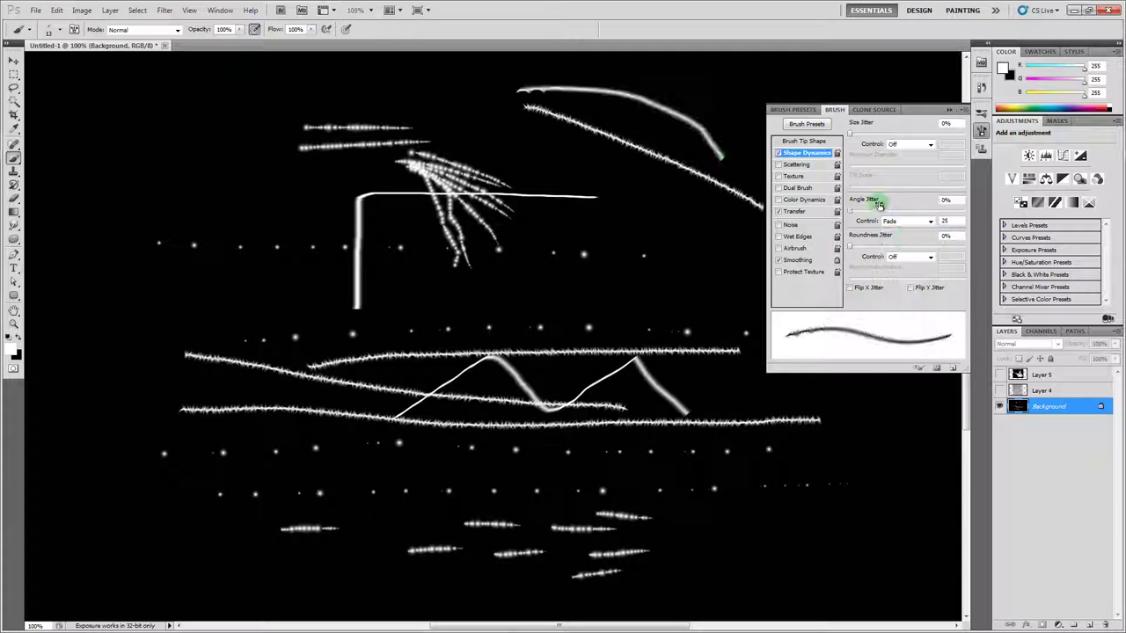
{"action": "mouse_move", "coordinate": [862, 207]}
{"action": "left_mouse_down"}
{"action": "mouse_move", "coordinate": [881, 213]}
{"action": "mouse_move", "coordinate": [855, 215]}
{"action": "left_mouse_up"}
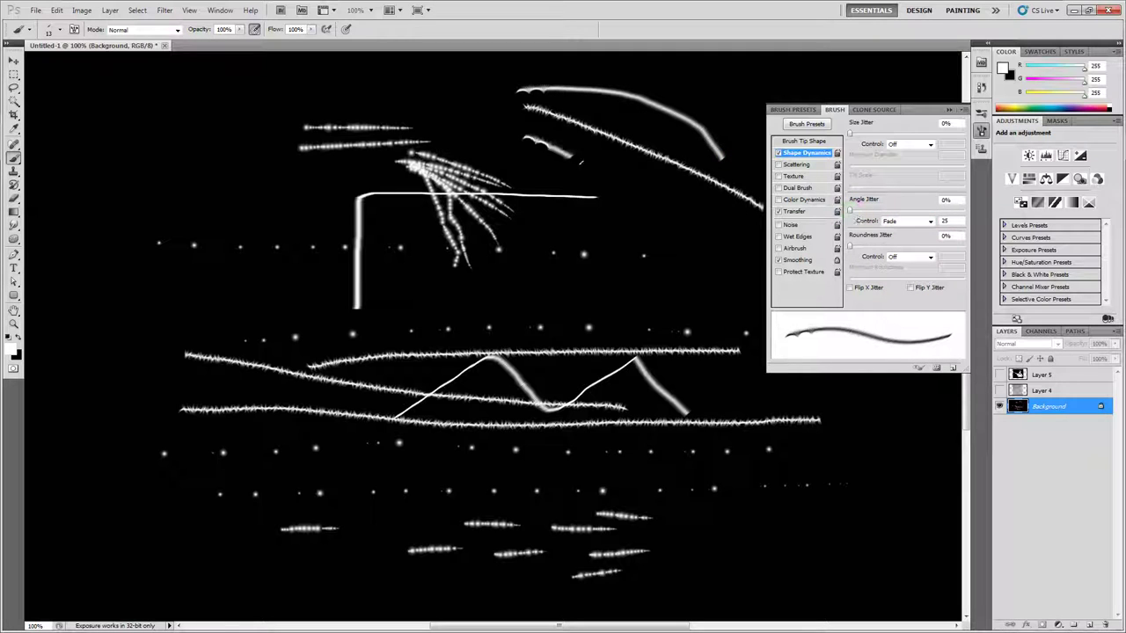
{"action": "left_click_drag", "start_coordinate": [581, 163], "coordinate": [700, 227]}
{"action": "left_click_drag", "start_coordinate": [547, 170], "coordinate": [628, 221]}
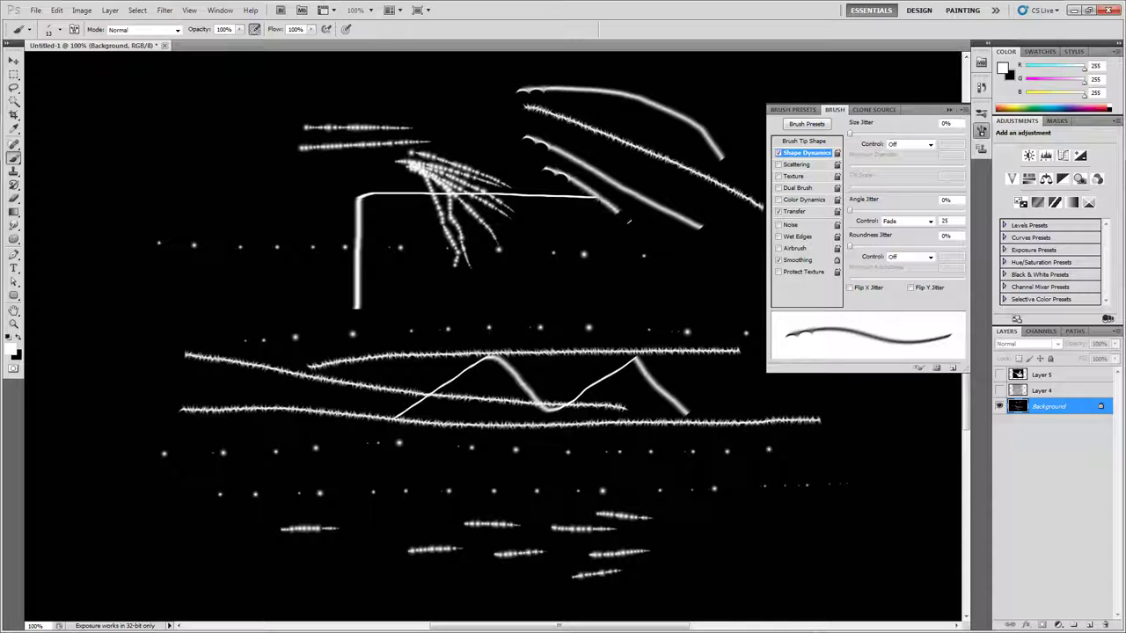
{"action": "left_click_drag", "start_coordinate": [553, 249], "coordinate": [681, 247]}
Step: Set the brush tip to 7% hardness and 71% spacing and paint more strokes in the lower part of the canvas
{"action": "left_click", "coordinate": [804, 141]}
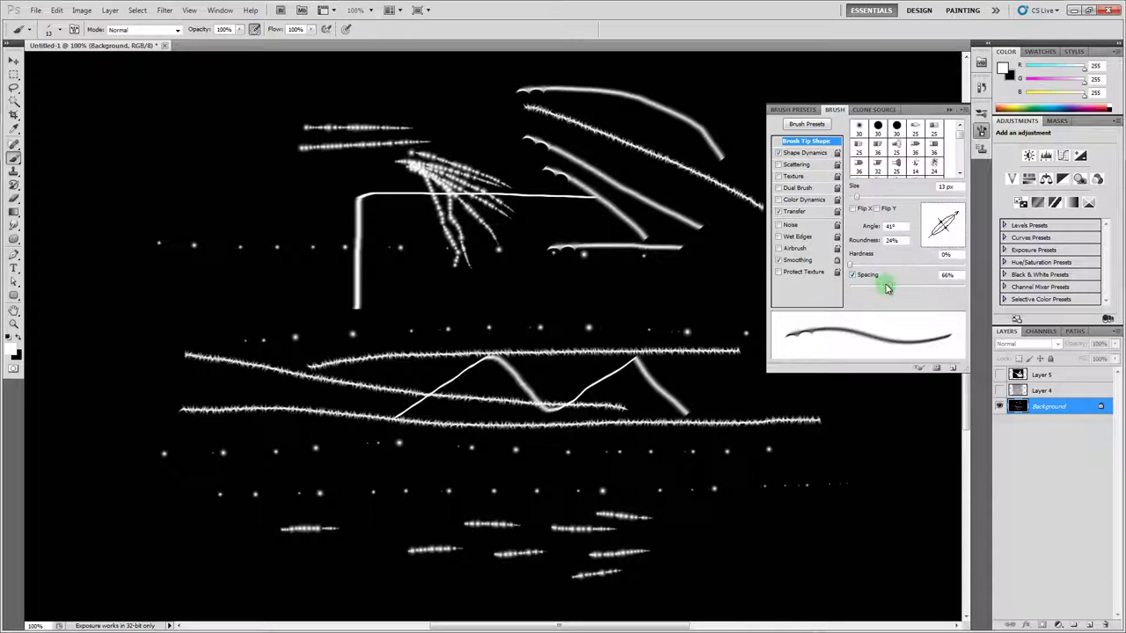
{"action": "mouse_move", "coordinate": [880, 283]}
{"action": "left_mouse_down"}
{"action": "mouse_move", "coordinate": [924, 284]}
{"action": "mouse_move", "coordinate": [879, 284]}
{"action": "mouse_move", "coordinate": [888, 286]}
{"action": "mouse_move", "coordinate": [888, 264]}
{"action": "mouse_move", "coordinate": [857, 267]}
{"action": "left_mouse_up"}
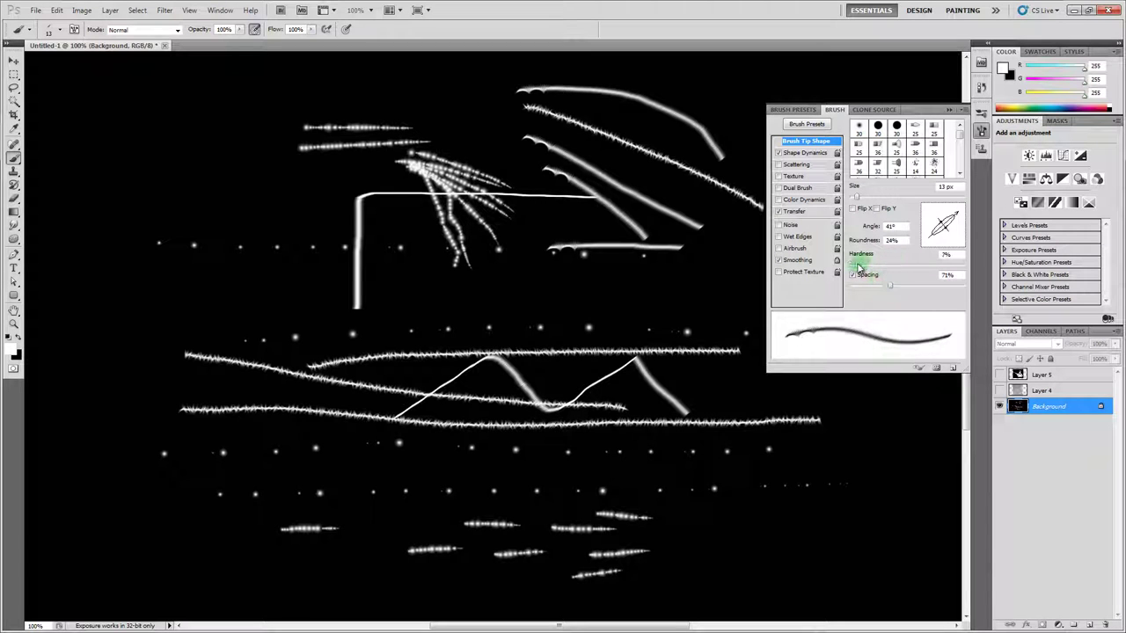
{"action": "mouse_move", "coordinate": [494, 464]}
{"action": "left_mouse_down"}
{"action": "mouse_move", "coordinate": [621, 456]}
{"action": "mouse_move", "coordinate": [693, 475]}
{"action": "left_mouse_up"}
Step: Enable Scattering at 260% with its control set to Fade at 25 for a short test stroke
{"action": "left_click", "coordinate": [801, 165]}
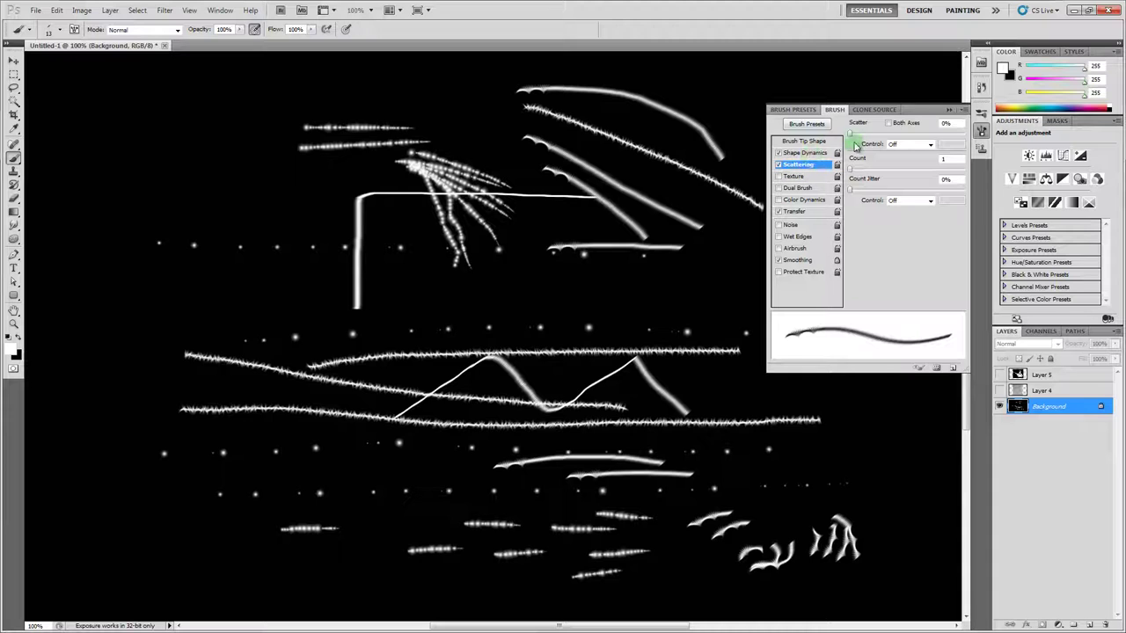
{"action": "left_click_drag", "start_coordinate": [850, 134], "coordinate": [879, 132]}
{"action": "left_click", "coordinate": [906, 145]}
{"action": "left_click", "coordinate": [903, 162]}
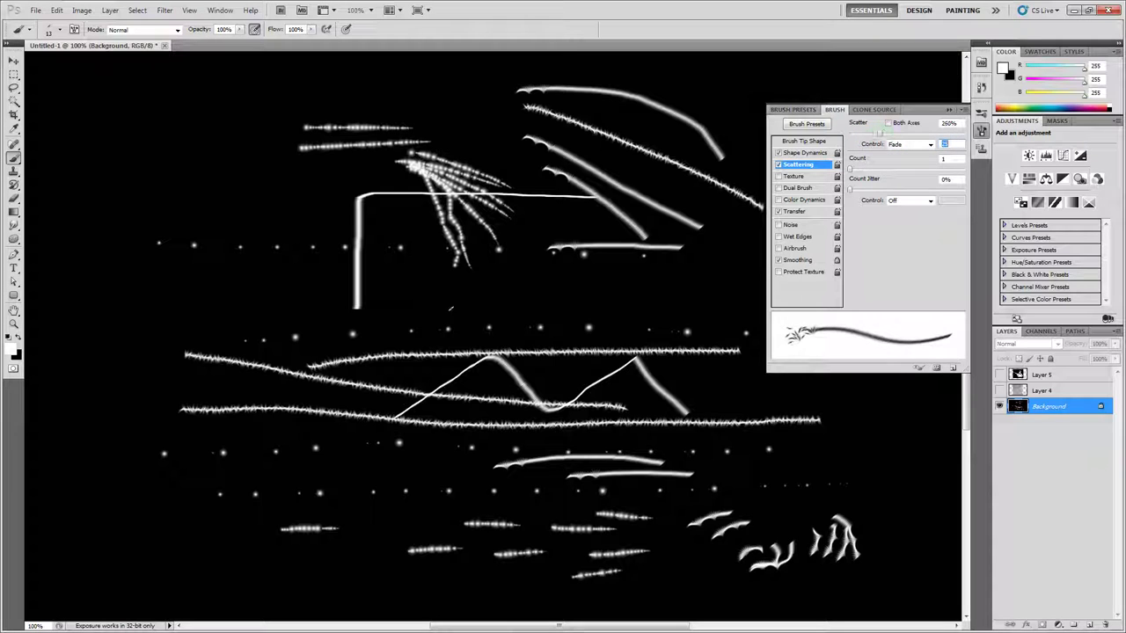
Step: Set the size control to Fade at 55 with 1% size jitter and paint scattered, tapering tufts around the canvas
{"action": "left_click", "coordinate": [804, 152]}
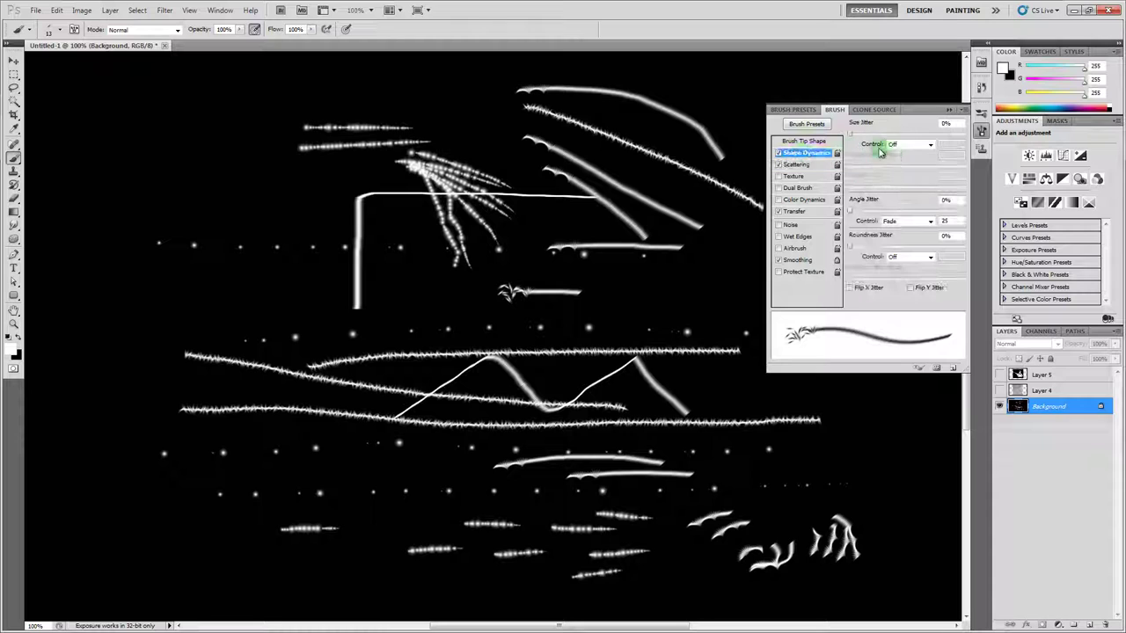
{"action": "left_click", "coordinate": [910, 144]}
{"action": "left_click", "coordinate": [898, 164]}
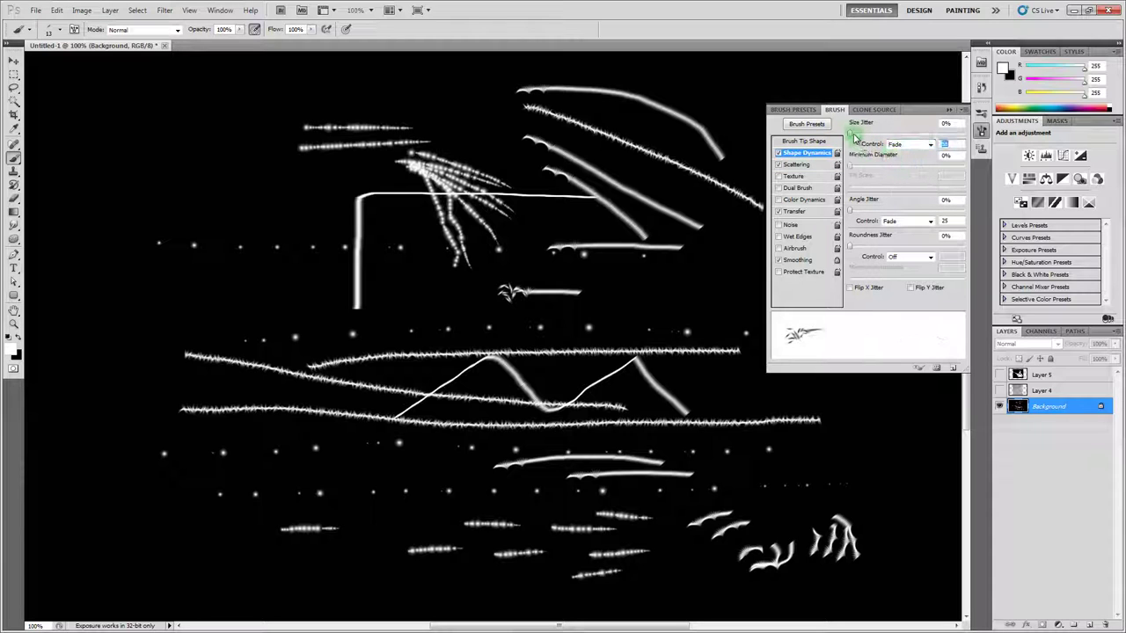
{"action": "left_click_drag", "start_coordinate": [850, 134], "coordinate": [851, 136]}
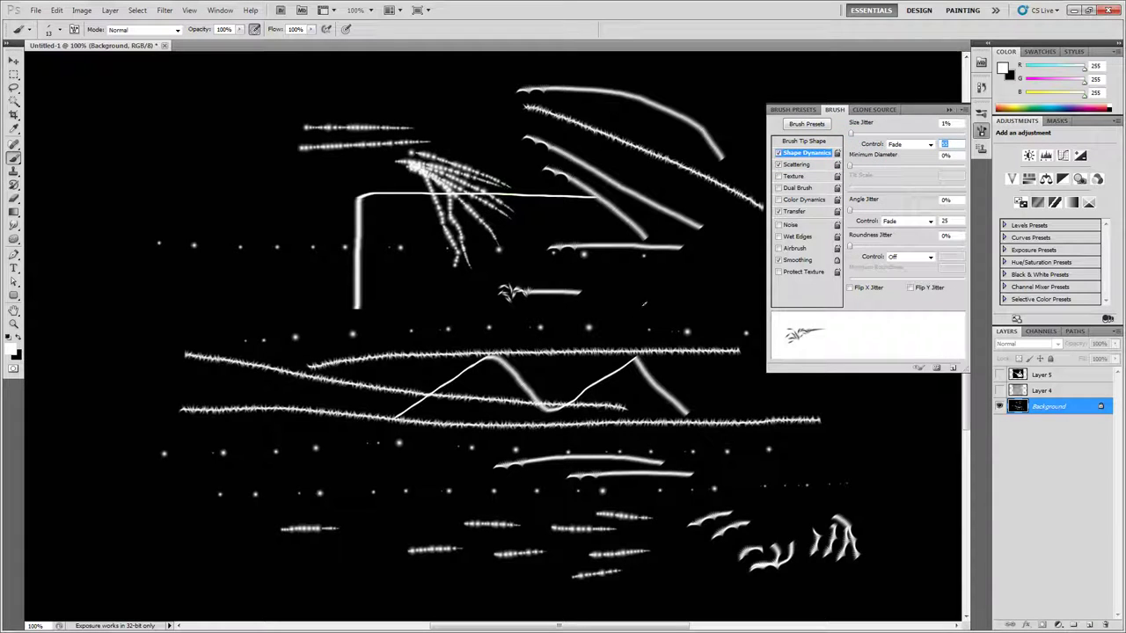
{"action": "left_click", "coordinate": [686, 301]}
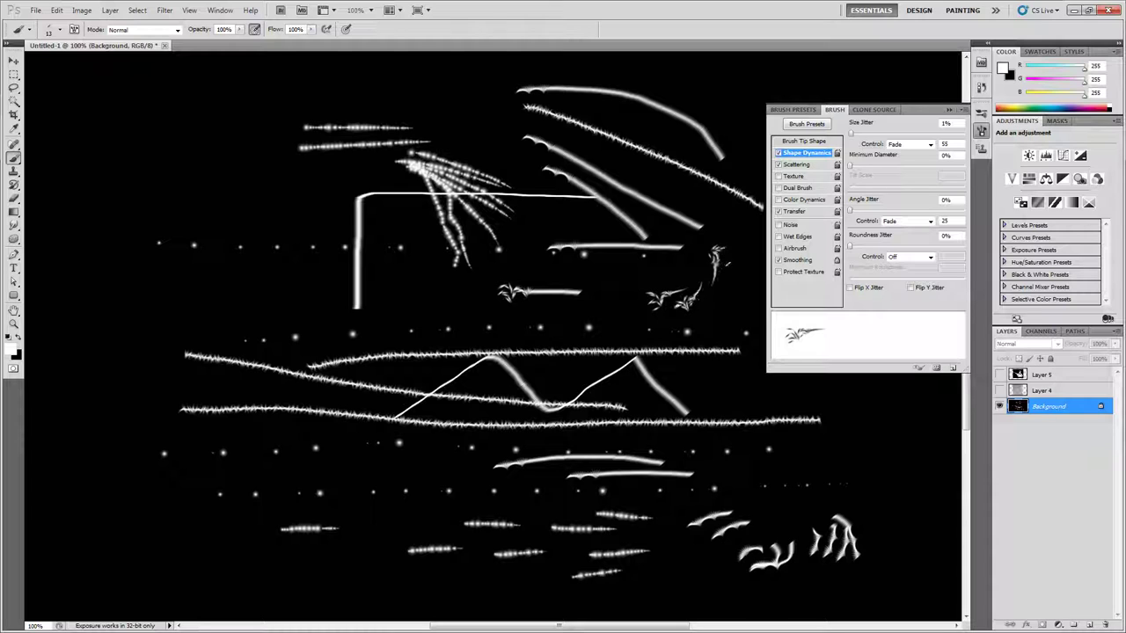
{"action": "left_click", "coordinate": [732, 295]}
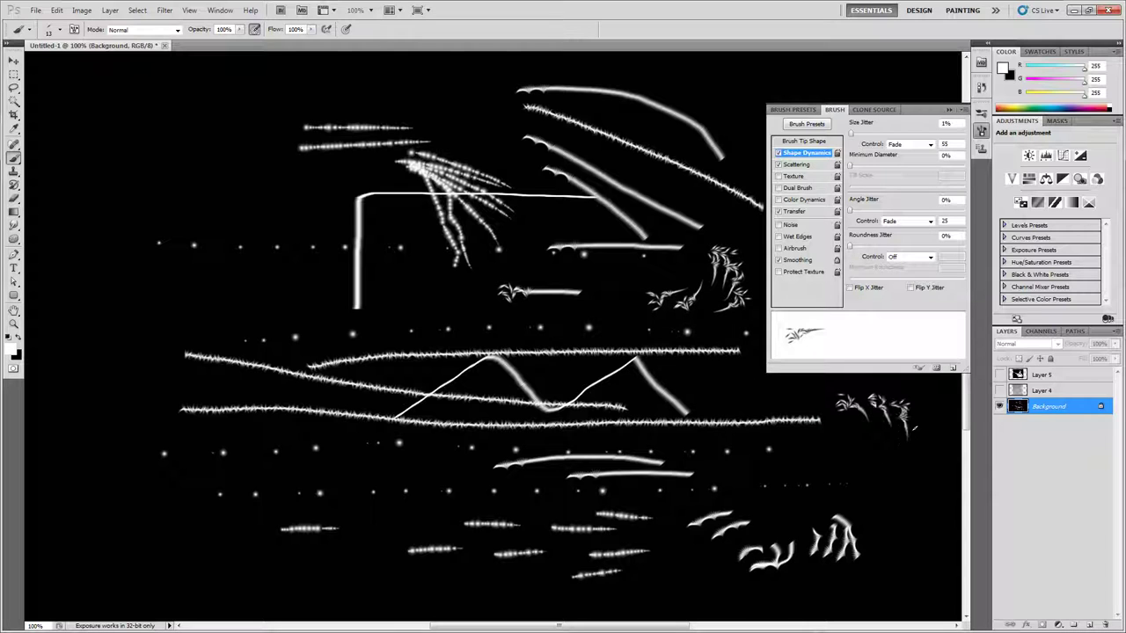
{"action": "left_click", "coordinate": [234, 167]}
Step: Enable the brush's Noise option, paint small tufts below the two short horizontal strokes, and examine their texture up close
{"action": "left_click", "coordinate": [780, 227]}
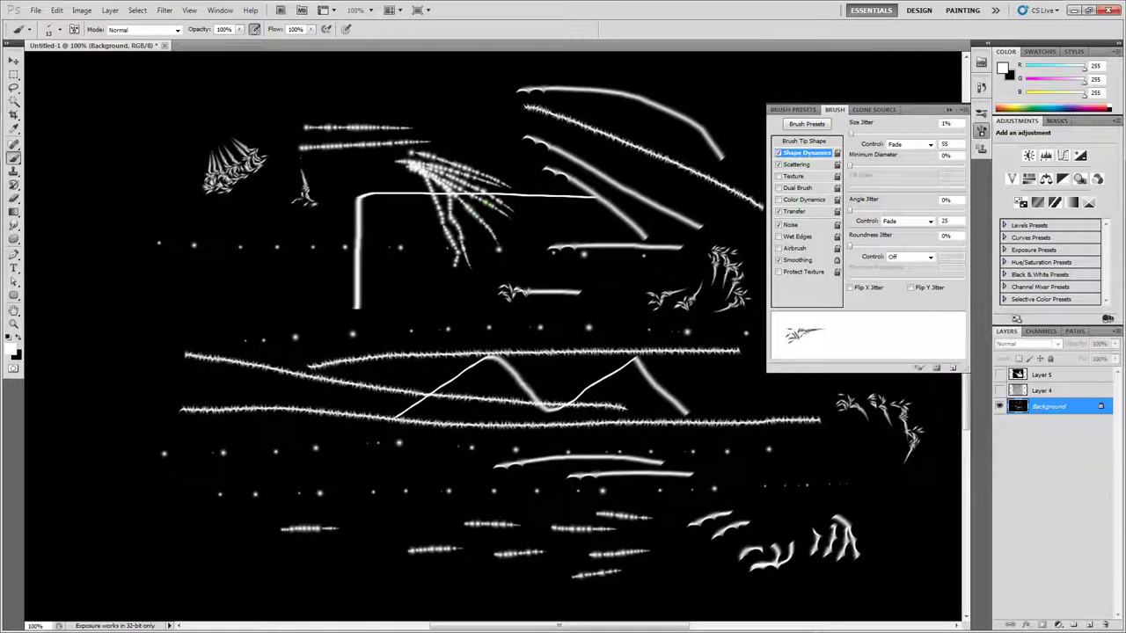
{"action": "mouse_move", "coordinate": [279, 204]}
{"action": "left_mouse_down"}
{"action": "mouse_move", "coordinate": [284, 170]}
{"action": "mouse_move", "coordinate": [381, 240]}
{"action": "left_mouse_up"}
{"action": "key", "text": "z"}
{"action": "triple_click", "coordinate": [289, 182]}
{"action": "key", "text": "h"}
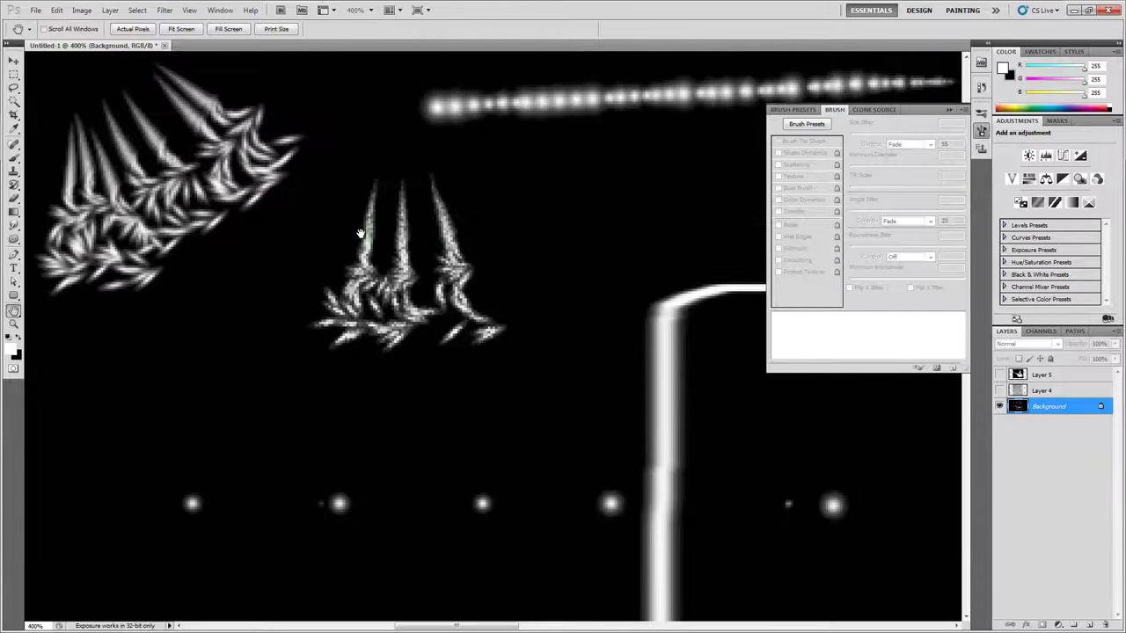
{"action": "scroll", "coordinate": [441, 274], "scroll_direction": "down", "scroll_amount": 2}
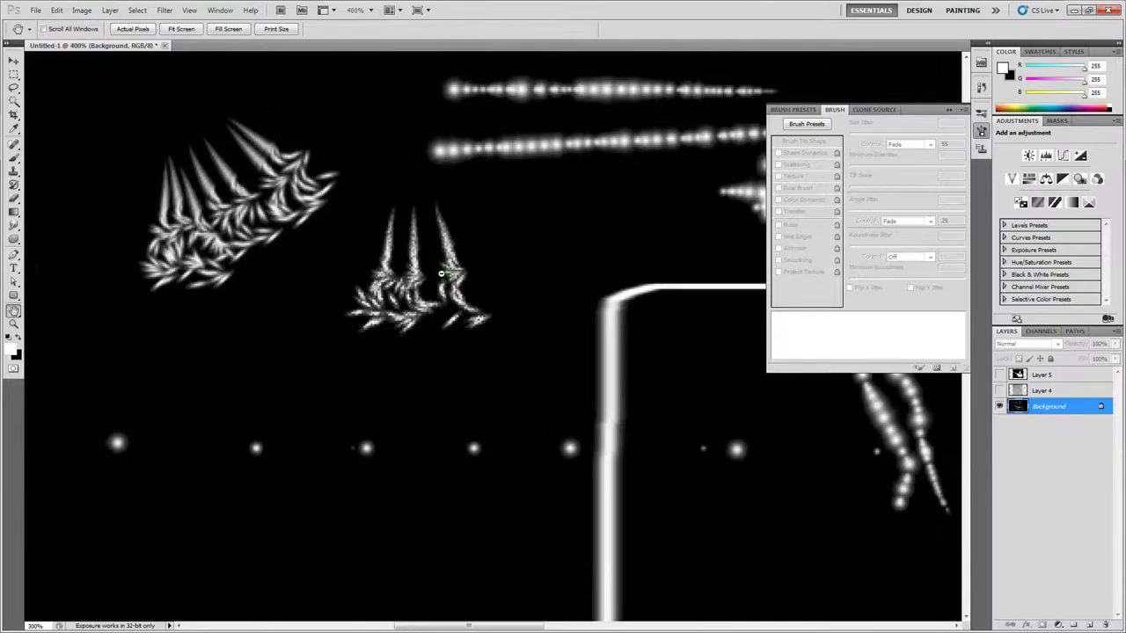
{"action": "scroll", "coordinate": [449, 280], "scroll_direction": "down", "scroll_amount": 2}
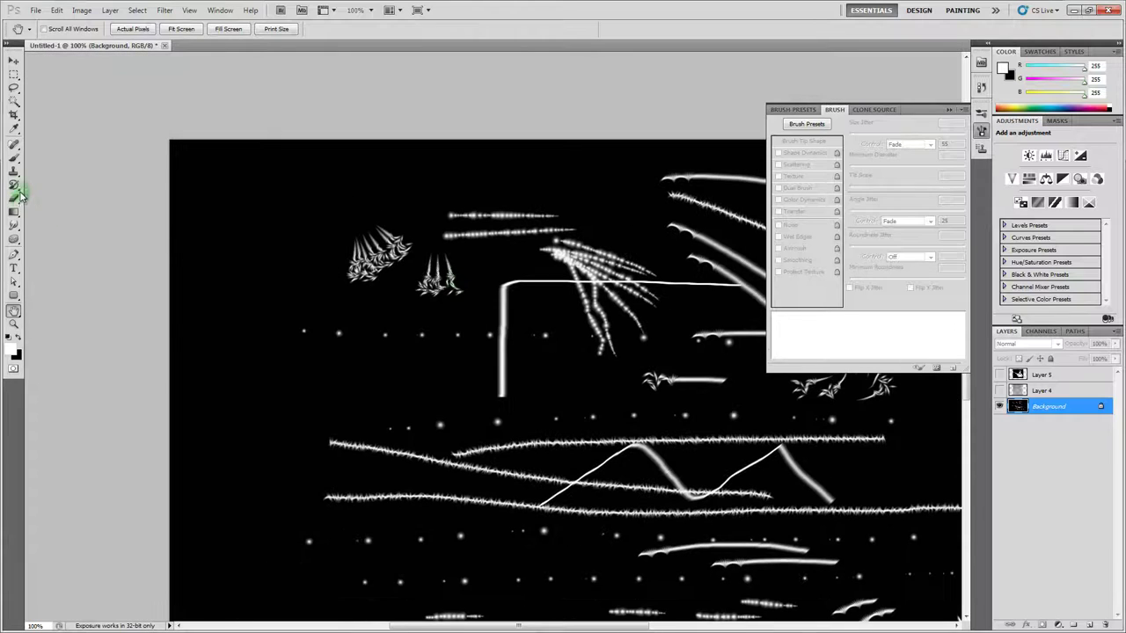
{"action": "key", "text": "z"}
{"action": "left_click", "coordinate": [464, 299]}
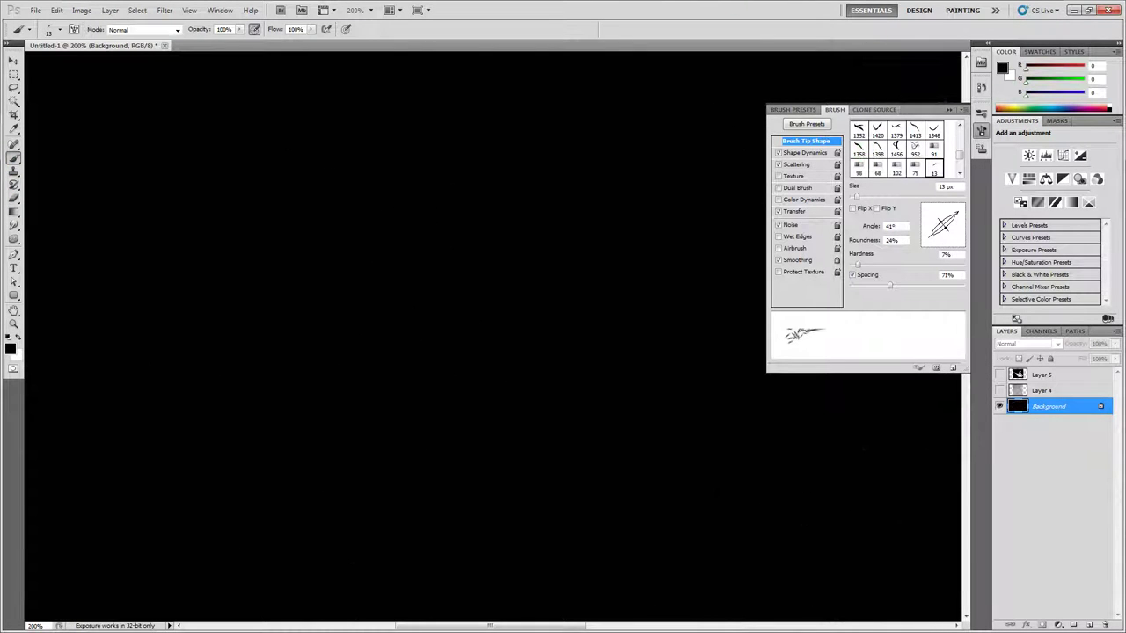
Step: Show Layer 4's scratched metal texture above the black background
{"action": "left_click", "coordinate": [1041, 391]}
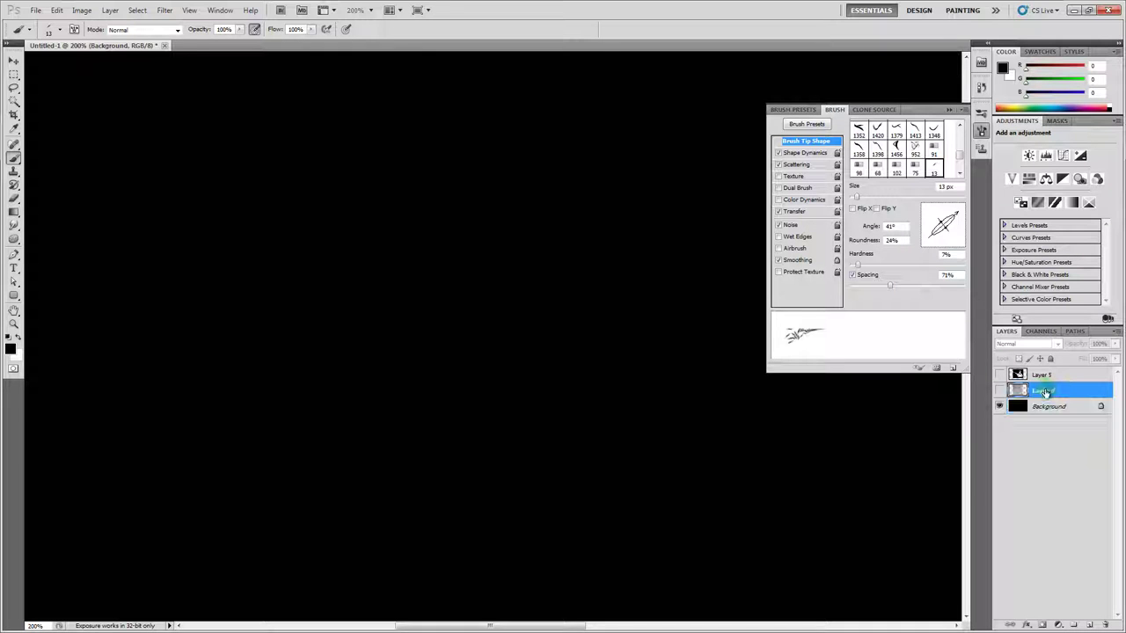
{"action": "left_click", "coordinate": [999, 390]}
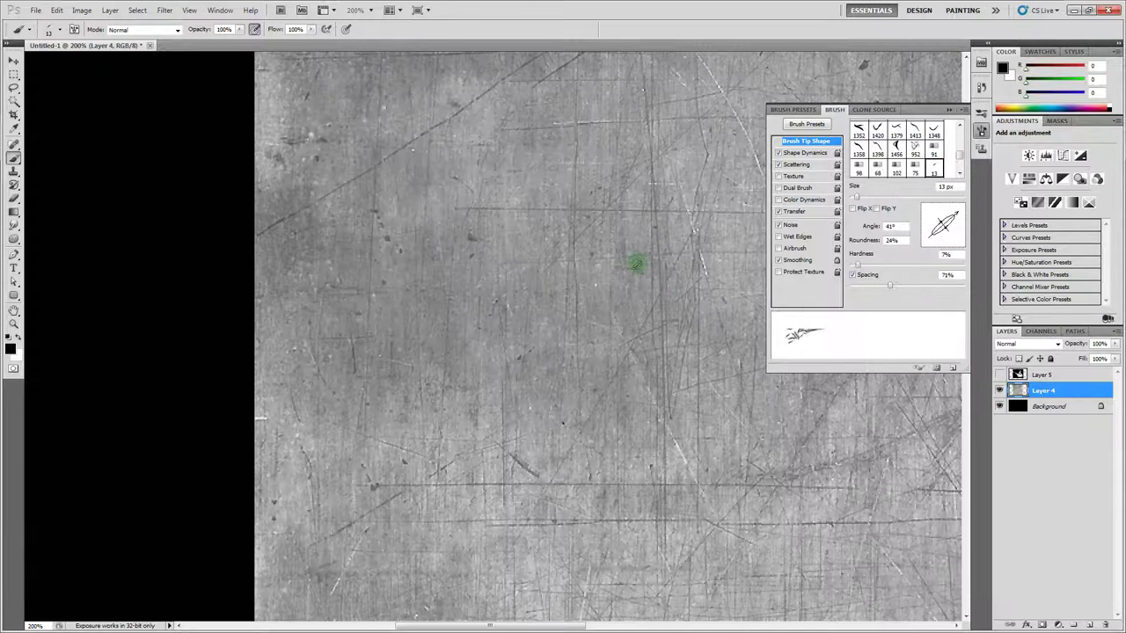
{"action": "key", "text": "space"}
{"action": "left_click_drag", "start_coordinate": [666, 301], "coordinate": [563, 221]}
{"action": "left_click", "coordinate": [621, 231], "text": "alt"}
{"action": "left_click", "coordinate": [621, 230], "text": "alt"}
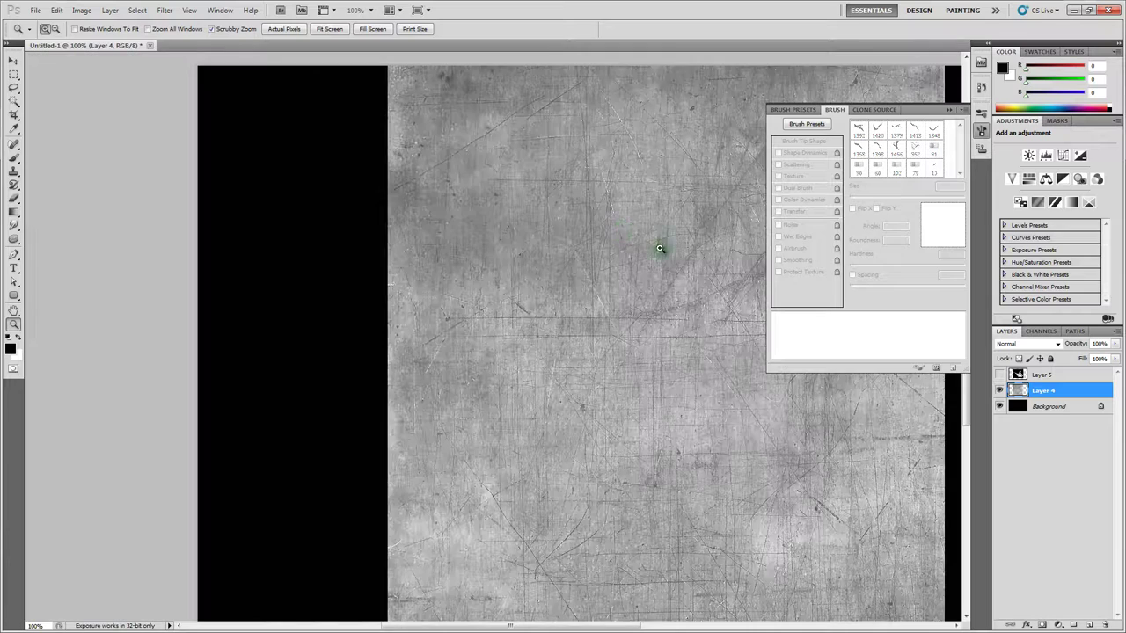
{"action": "key", "text": "space"}
{"action": "left_click_drag", "start_coordinate": [673, 269], "coordinate": [490, 263]}
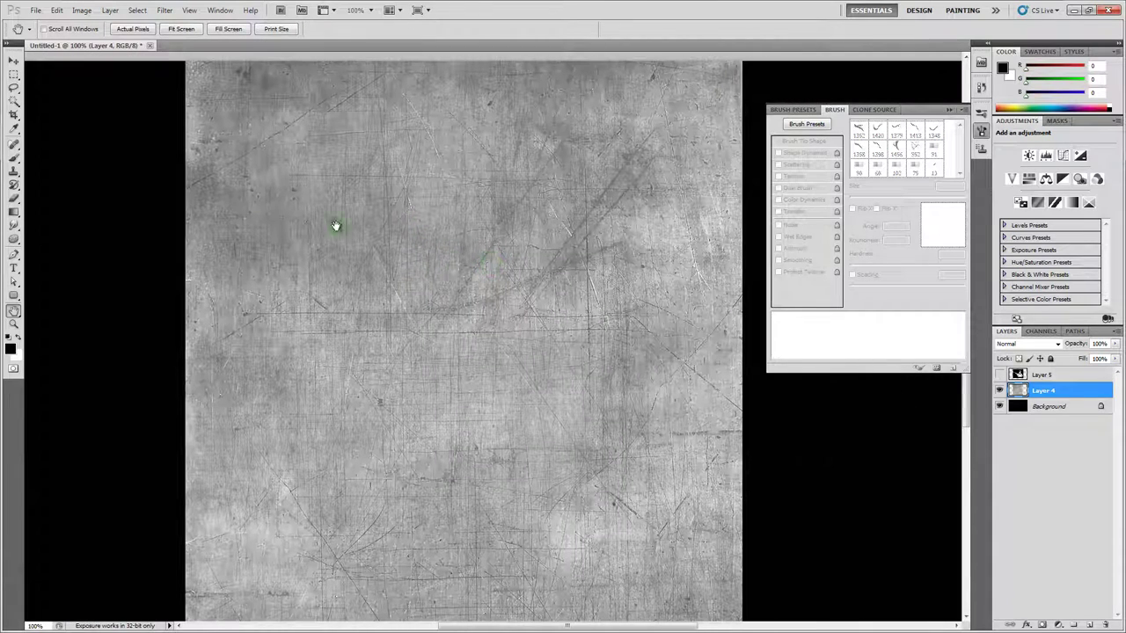
Step: Toggle Layer 4's visibility to compare it with the background, and hide its texture with a Hide All layer mask
{"action": "left_click", "coordinate": [14, 159]}
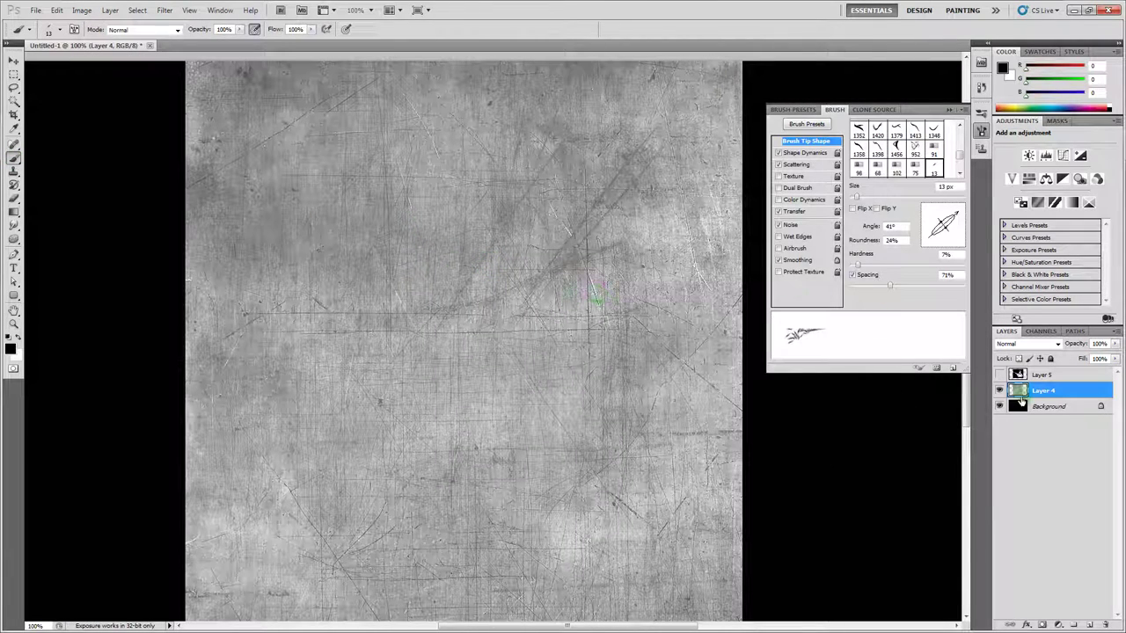
{"action": "left_click", "coordinate": [999, 390]}
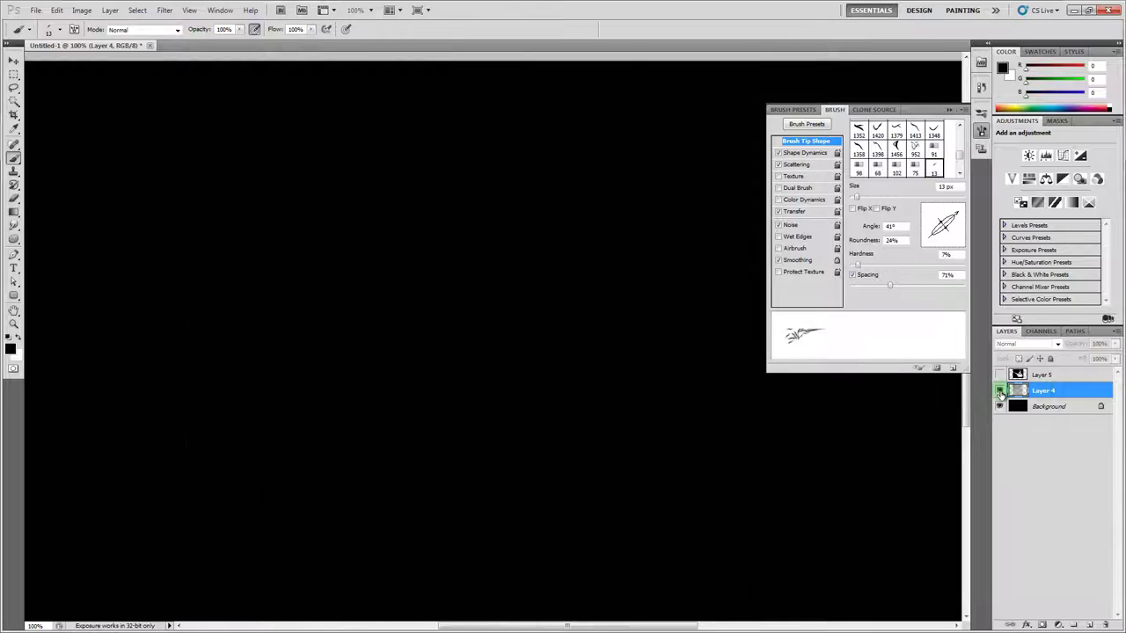
{"action": "left_click", "coordinate": [999, 390]}
{"action": "left_click", "coordinate": [110, 9]}
{"action": "mouse_move", "coordinate": [163, 141]}
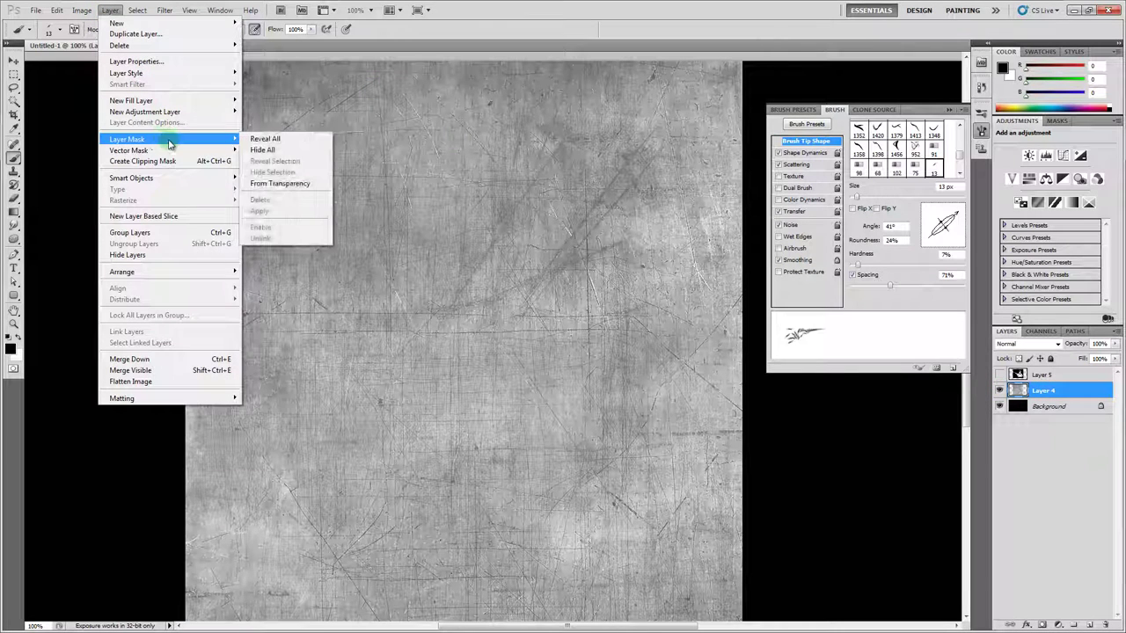
{"action": "left_click", "coordinate": [290, 155]}
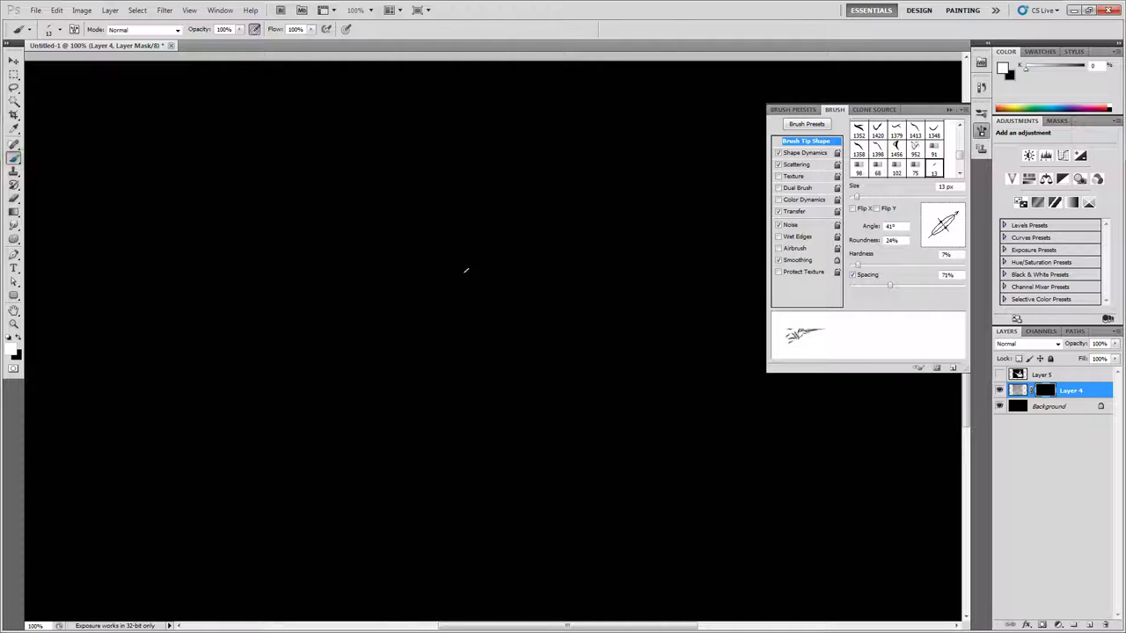
{"action": "key", "text": "x"}
{"action": "key", "text": "x"}
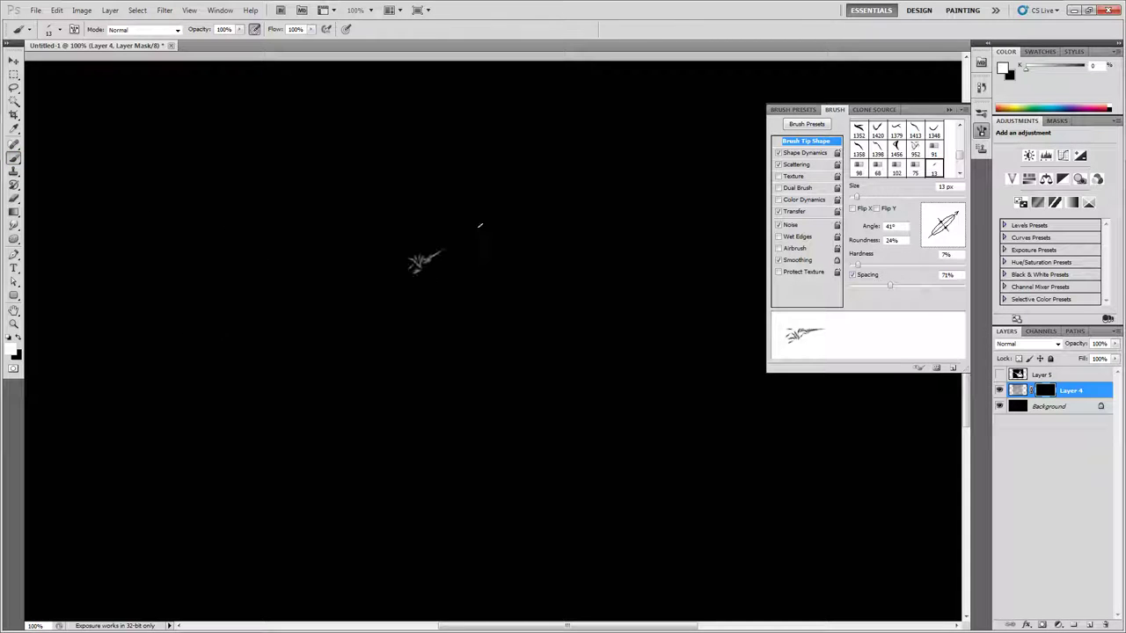
{"action": "key", "text": "ctrl+z"}
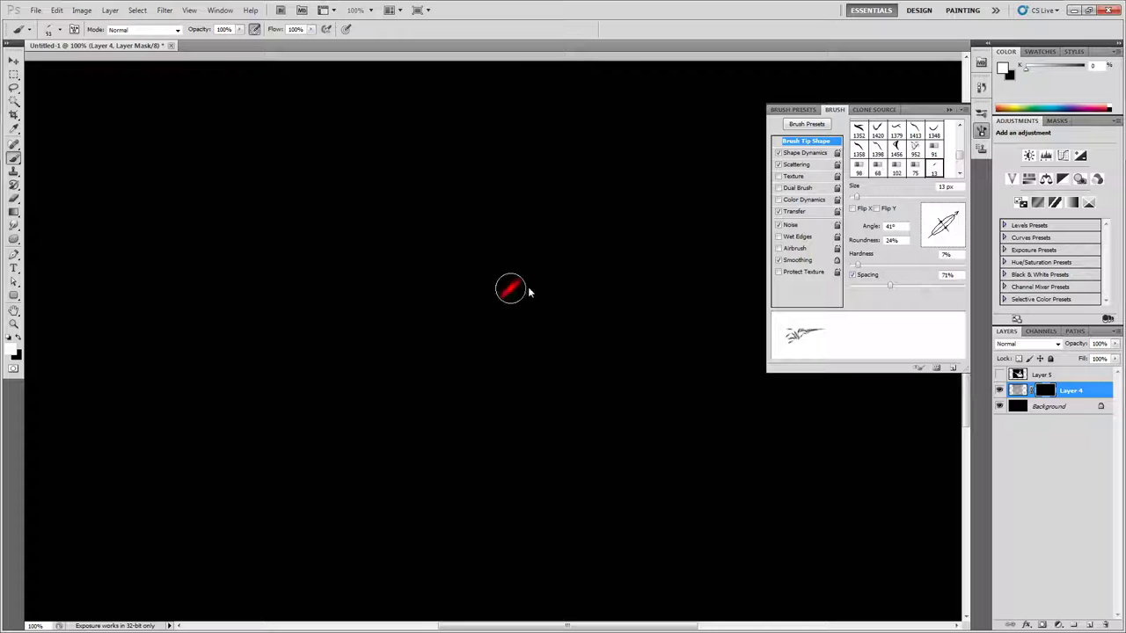
Step: Paint white strokes with an enlarged brush on Layer 4's mask to reveal a spiky burst, and carve black tufts into it
{"action": "left_click_drag", "start_coordinate": [439, 312], "coordinate": [585, 167]}
{"action": "mouse_move", "coordinate": [529, 230]}
{"action": "left_mouse_down"}
{"action": "mouse_move", "coordinate": [452, 334]}
{"action": "mouse_move", "coordinate": [565, 204]}
{"action": "mouse_move", "coordinate": [485, 296]}
{"action": "mouse_move", "coordinate": [526, 239]}
{"action": "mouse_move", "coordinate": [495, 260]}
{"action": "mouse_move", "coordinate": [473, 262]}
{"action": "mouse_move", "coordinate": [508, 248]}
{"action": "mouse_move", "coordinate": [392, 285]}
{"action": "mouse_move", "coordinate": [551, 230]}
{"action": "mouse_move", "coordinate": [386, 309]}
{"action": "mouse_move", "coordinate": [531, 249]}
{"action": "mouse_move", "coordinate": [370, 311]}
{"action": "mouse_move", "coordinate": [513, 261]}
{"action": "mouse_move", "coordinate": [507, 286]}
{"action": "mouse_move", "coordinate": [451, 310]}
{"action": "mouse_move", "coordinate": [543, 255]}
{"action": "mouse_move", "coordinate": [440, 344]}
{"action": "mouse_move", "coordinate": [562, 260]}
{"action": "mouse_move", "coordinate": [460, 358]}
{"action": "mouse_move", "coordinate": [547, 249]}
{"action": "mouse_move", "coordinate": [455, 318]}
{"action": "mouse_move", "coordinate": [560, 287]}
{"action": "left_mouse_up"}
{"action": "key", "text": "bracketleft"}
{"action": "key", "text": "bracketleft"}
{"action": "key", "text": "bracketleft"}
{"action": "key", "text": "bracketleft"}
{"action": "key", "text": "bracketleft"}
{"action": "key", "text": "x"}
{"action": "left_click_drag", "start_coordinate": [500, 352], "coordinate": [594, 264]}
{"action": "left_click_drag", "start_coordinate": [529, 227], "coordinate": [505, 212]}
Step: Reduce the brush to 27 px, extend the burst's left side with white spikes, and add black tufts inside it
{"action": "key", "text": "x"}
{"action": "mouse_move", "coordinate": [461, 237]}
{"action": "left_mouse_down"}
{"action": "mouse_move", "coordinate": [414, 204]}
{"action": "mouse_move", "coordinate": [356, 213]}
{"action": "left_mouse_up"}
{"action": "key", "text": "bracketleft"}
{"action": "key", "text": "bracketleft"}
{"action": "key", "text": "bracketleft"}
{"action": "mouse_move", "coordinate": [431, 266]}
{"action": "left_mouse_down"}
{"action": "mouse_move", "coordinate": [383, 256]}
{"action": "mouse_move", "coordinate": [352, 328]}
{"action": "mouse_move", "coordinate": [560, 405]}
{"action": "mouse_move", "coordinate": [620, 215]}
{"action": "mouse_move", "coordinate": [554, 150]}
{"action": "mouse_move", "coordinate": [457, 159]}
{"action": "mouse_move", "coordinate": [416, 255]}
{"action": "mouse_move", "coordinate": [439, 339]}
{"action": "mouse_move", "coordinate": [506, 369]}
{"action": "mouse_move", "coordinate": [607, 282]}
{"action": "mouse_move", "coordinate": [495, 213]}
{"action": "mouse_move", "coordinate": [387, 189]}
{"action": "mouse_move", "coordinate": [352, 251]}
{"action": "left_mouse_up"}
{"action": "key", "text": "x"}
{"action": "mouse_move", "coordinate": [391, 287]}
{"action": "left_mouse_down"}
{"action": "mouse_move", "coordinate": [477, 302]}
{"action": "mouse_move", "coordinate": [540, 239]}
{"action": "mouse_move", "coordinate": [528, 176]}
{"action": "mouse_move", "coordinate": [434, 156]}
{"action": "mouse_move", "coordinate": [404, 216]}
{"action": "mouse_move", "coordinate": [479, 299]}
{"action": "mouse_move", "coordinate": [539, 310]}
{"action": "mouse_move", "coordinate": [446, 275]}
{"action": "mouse_move", "coordinate": [406, 294]}
{"action": "left_mouse_up"}
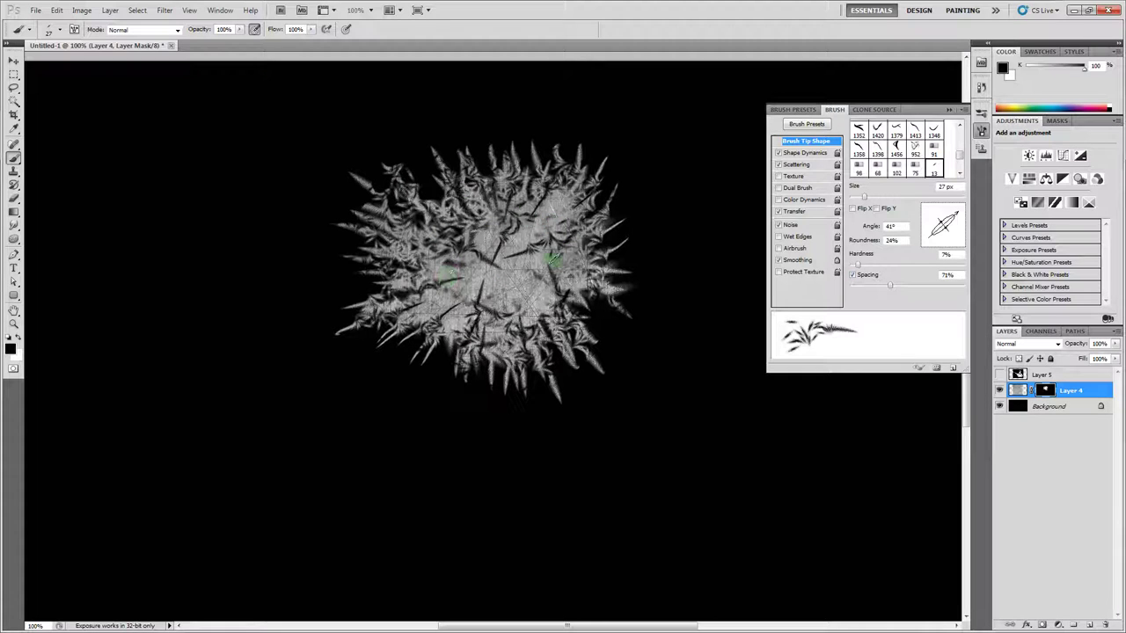
Step: Add a new layer above Layer 5 and write BEWARE in bold black text over the burst
{"action": "left_click", "coordinate": [13, 268]}
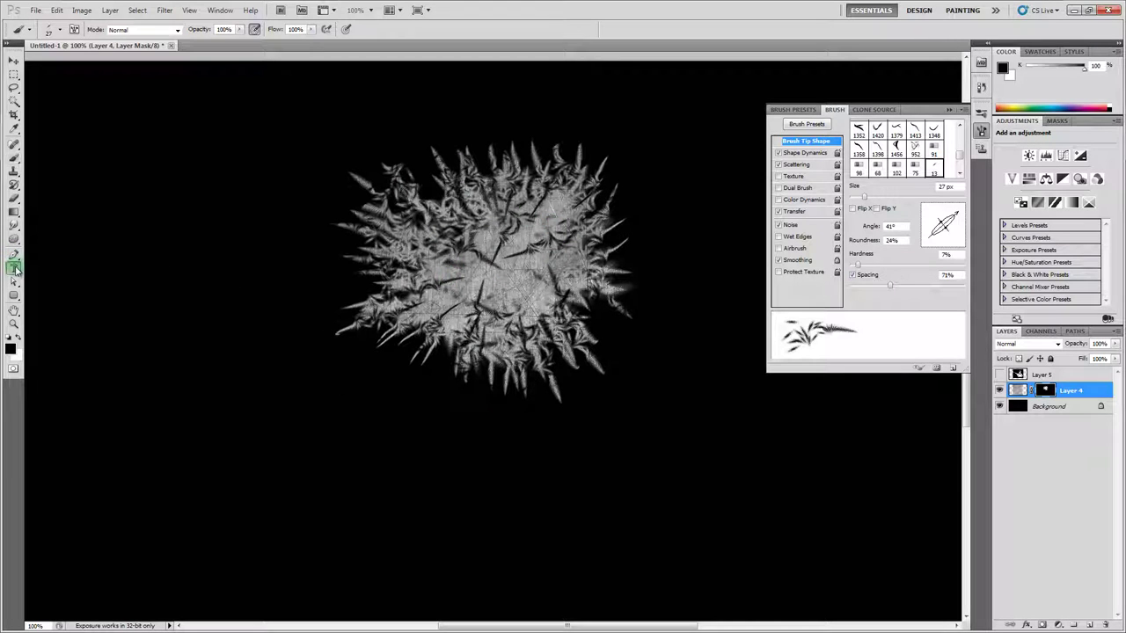
{"action": "left_click", "coordinate": [1046, 374]}
{"action": "left_click", "coordinate": [1089, 624]}
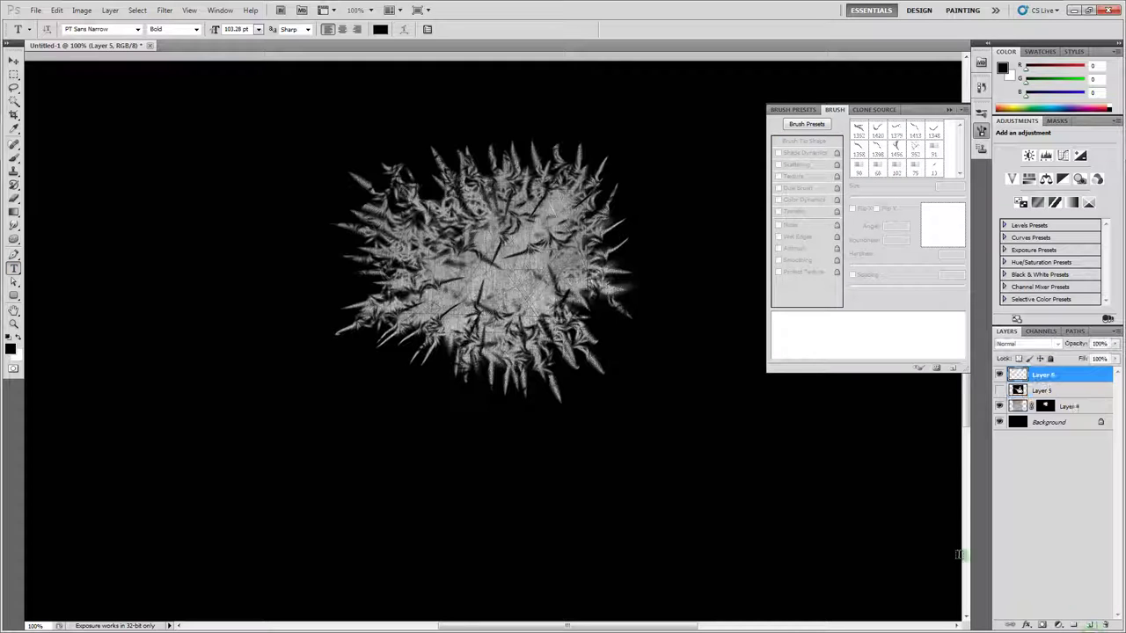
{"action": "left_click", "coordinate": [444, 273]}
{"action": "type", "text": "BE"}
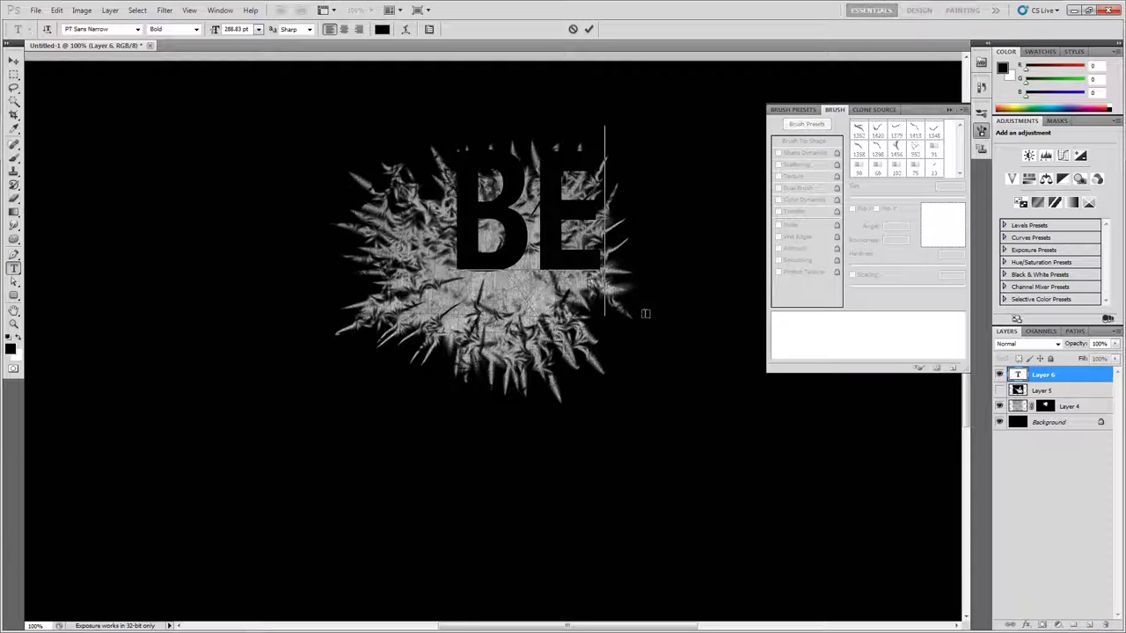
Step: Scale the BEWARE text down and position it within the spiky burst
{"action": "left_click", "coordinate": [13, 65]}
{"action": "key", "text": "ctrl+t"}
{"action": "left_click_drag", "start_coordinate": [386, 137], "coordinate": [596, 206]}
{"action": "left_click_drag", "start_coordinate": [685, 220], "coordinate": [592, 216]}
{"action": "key", "text": "Return"}
Step: Set the BEWARE layer's blending mode to Overlay and enlarge the text slightly
{"action": "left_click", "coordinate": [1011, 343]}
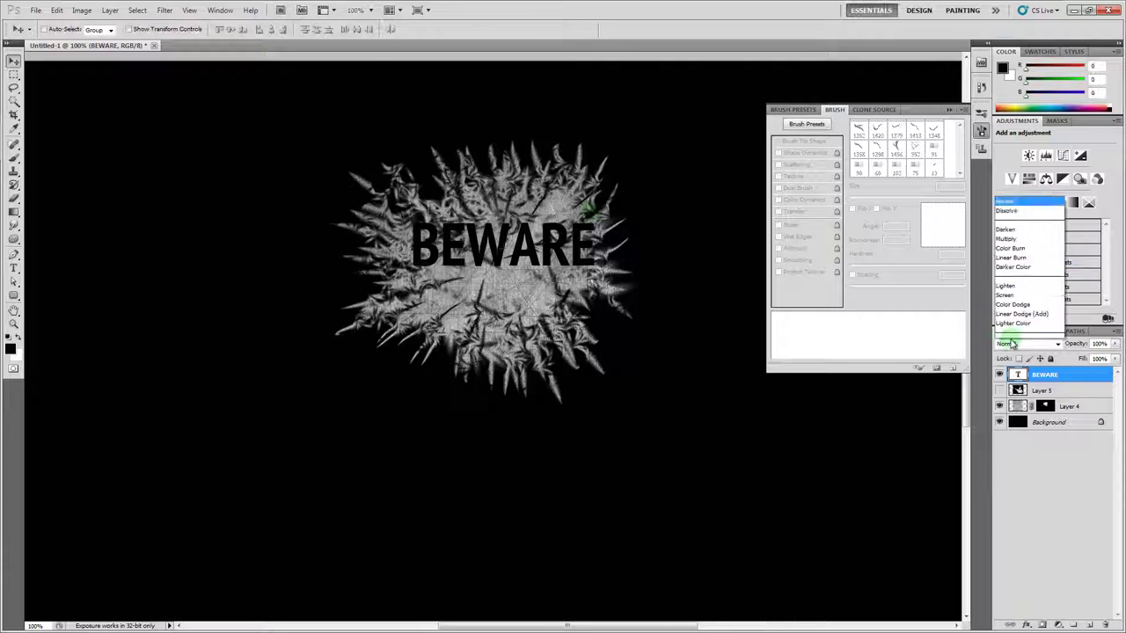
{"action": "left_click", "coordinate": [1016, 185]}
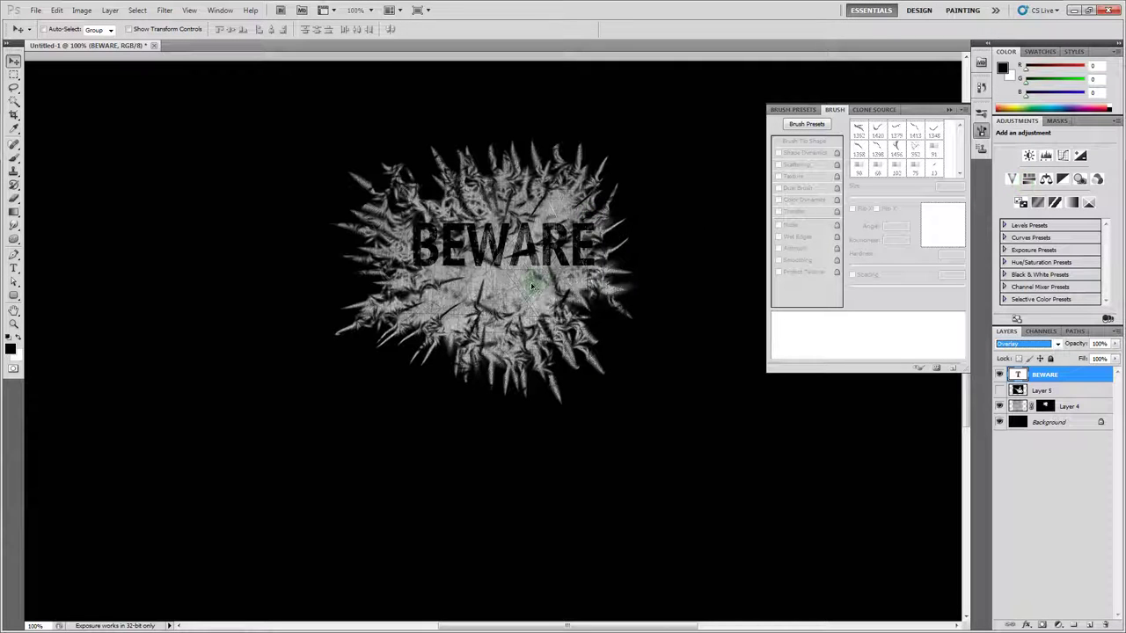
{"action": "key", "text": "ctrl+t"}
{"action": "left_click_drag", "start_coordinate": [595, 225], "coordinate": [618, 204]}
Step: Duplicate the BEWARE text directly below the original and change the copy to read STUDIOS
{"action": "left_click_drag", "start_coordinate": [514, 243], "coordinate": [512, 307], "text": "alt"}
{"action": "left_click", "coordinate": [14, 270]}
{"action": "double_click", "coordinate": [443, 296]}
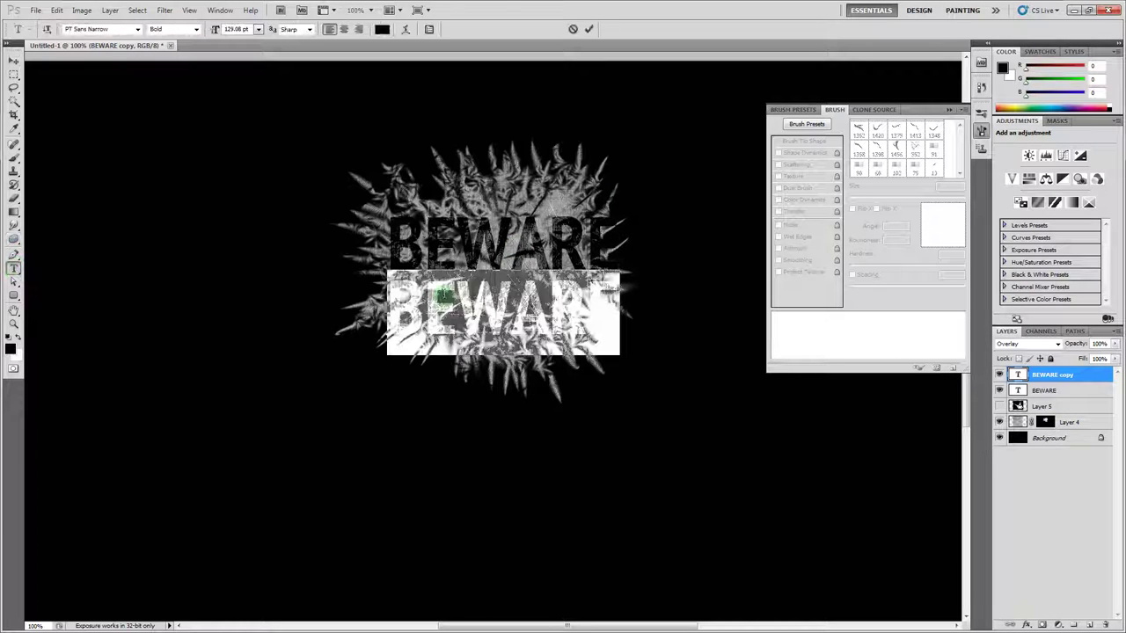
{"action": "type", "text": "ETY"}
{"action": "key", "text": "BackSpace"}
{"action": "key", "text": "BackSpace"}
{"action": "key", "text": "BackSpace"}
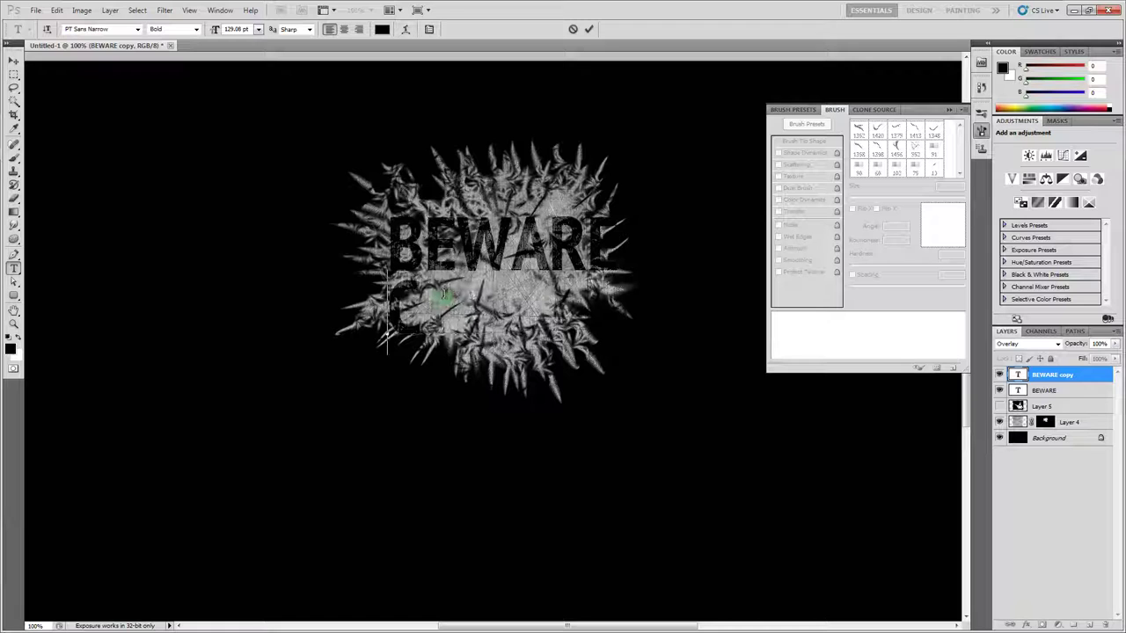
{"action": "type", "text": "STUDIO"}
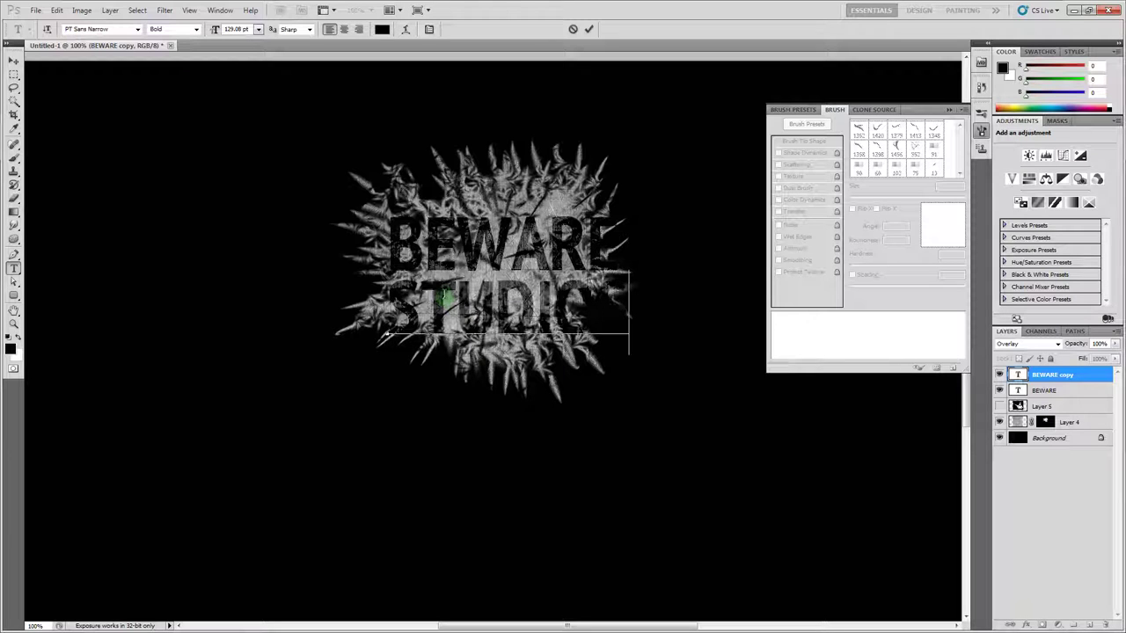
{"action": "type", "text": "S"}
Step: Scale the STUDIOS text down and centre it beneath BEWARE
{"action": "left_click", "coordinate": [14, 60]}
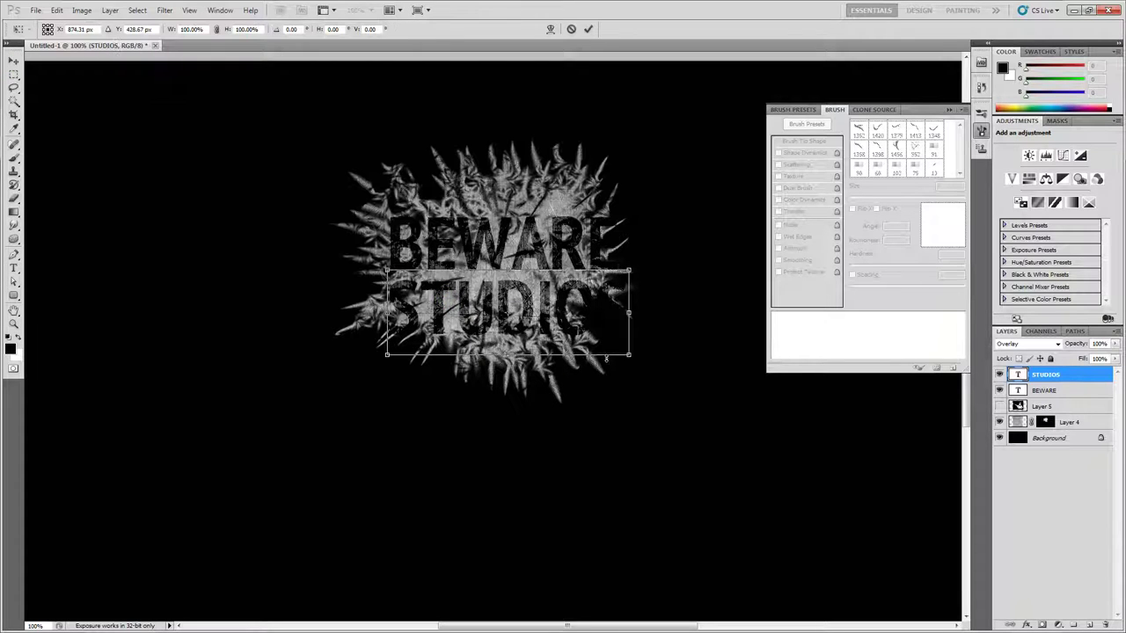
{"action": "left_click_drag", "start_coordinate": [630, 354], "coordinate": [542, 306]}
{"action": "key", "text": "Return"}
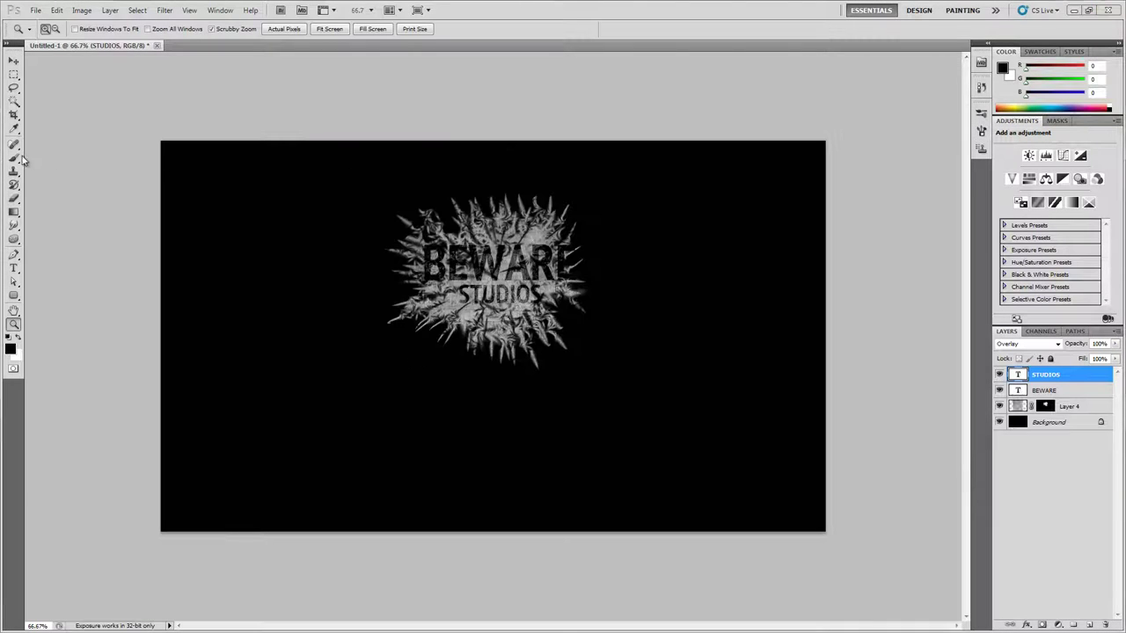
Step: Reset the Brush tool and paint a white outline around the BEWARE lettering on a new Normal layer at 100% flow
{"action": "left_click", "coordinate": [14, 158]}
{"action": "left_click", "coordinate": [1004, 344]}
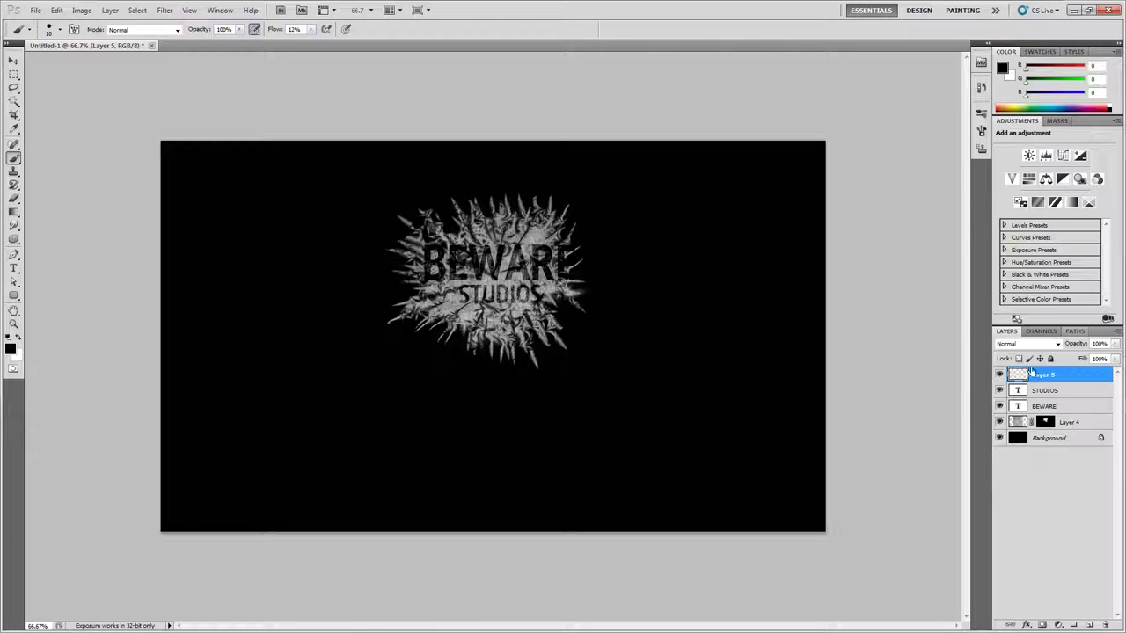
{"action": "left_click", "coordinate": [1026, 345]}
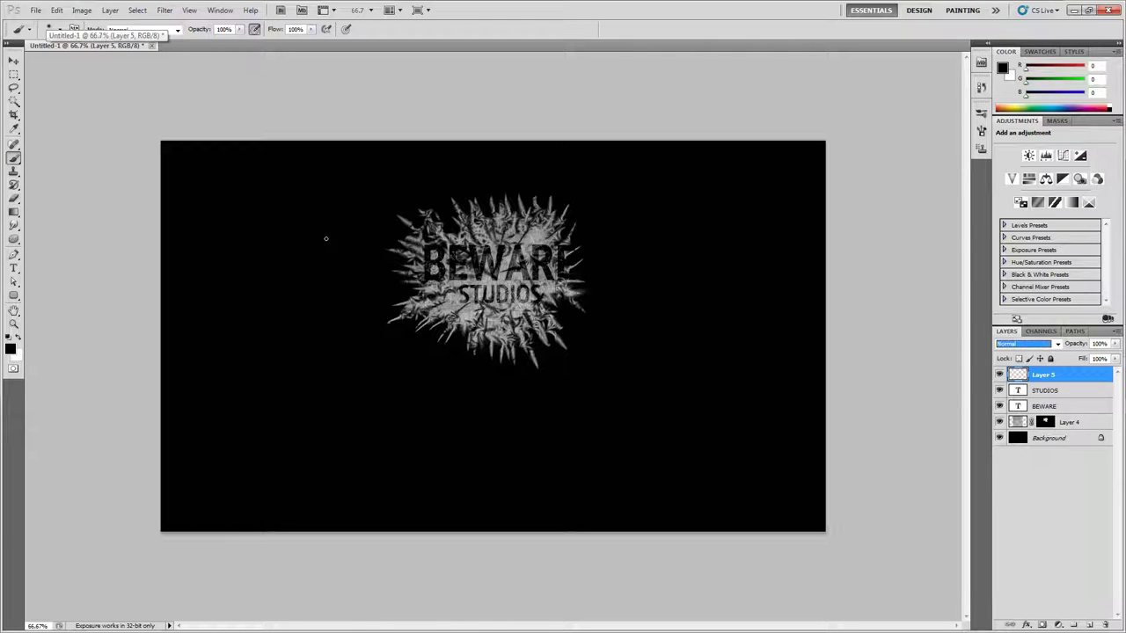
{"action": "right_click", "coordinate": [28, 29]}
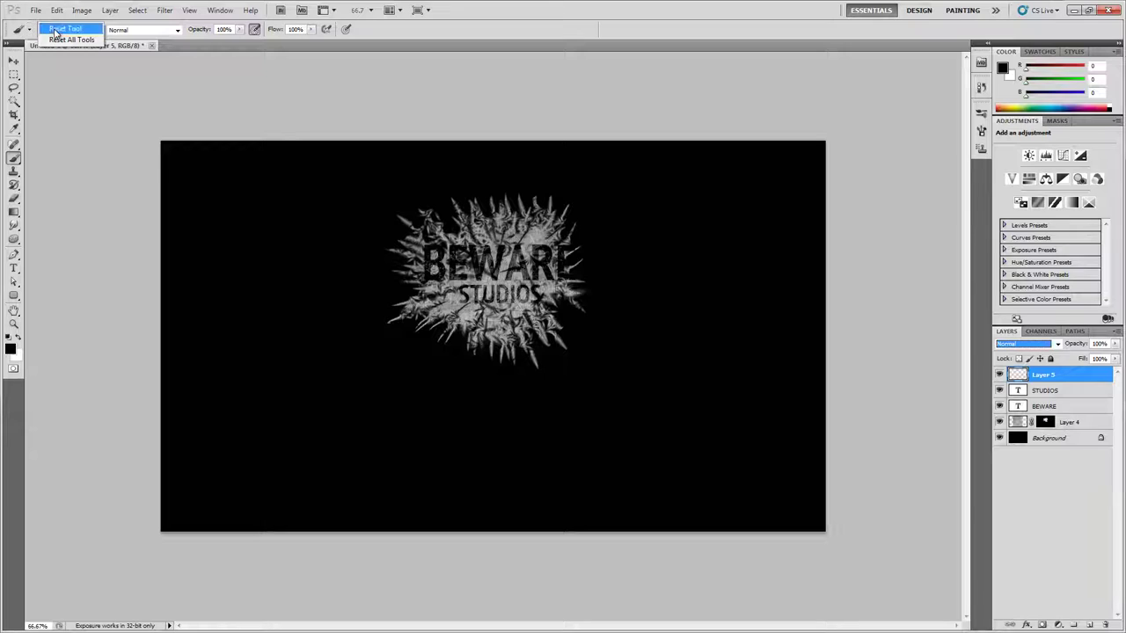
{"action": "left_click", "coordinate": [62, 31]}
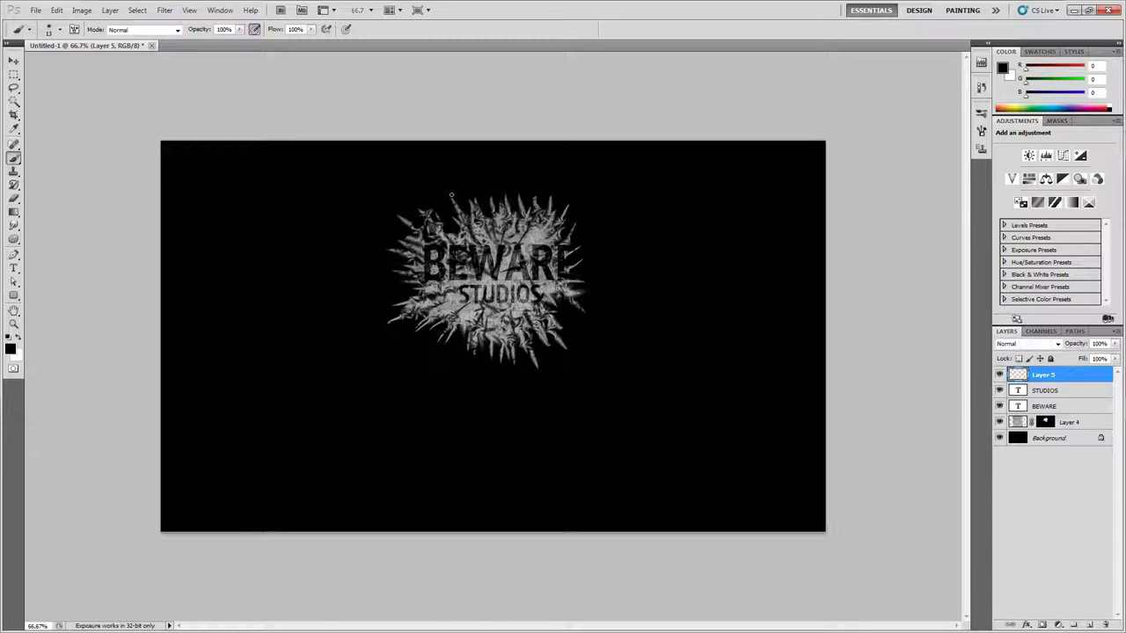
{"action": "key", "text": "x"}
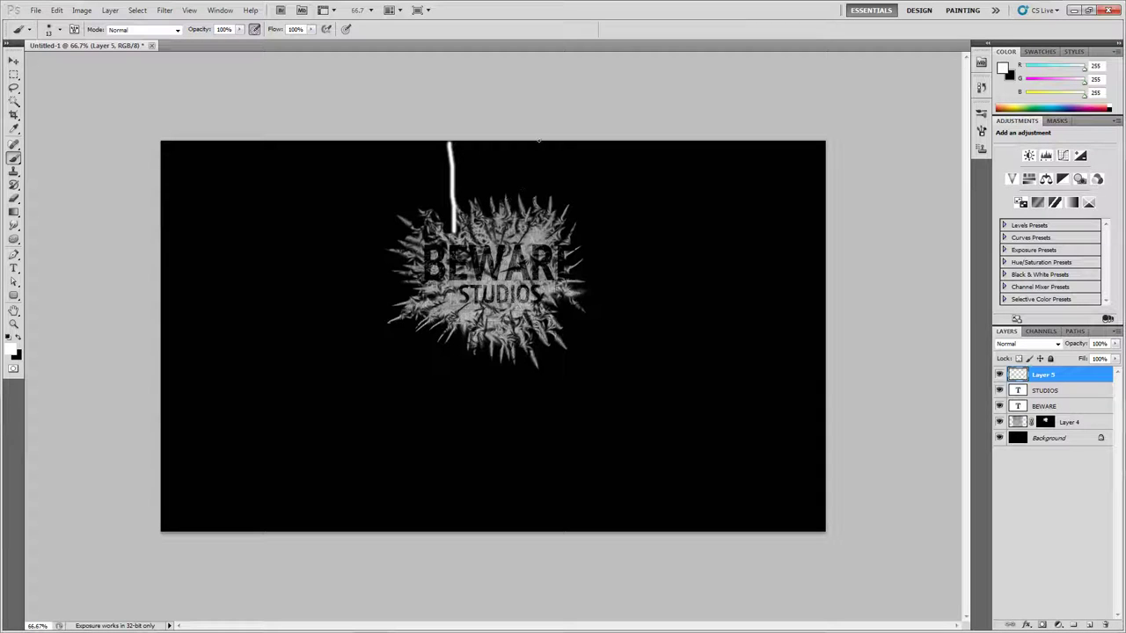
{"action": "left_click_drag", "start_coordinate": [543, 167], "coordinate": [546, 220]}
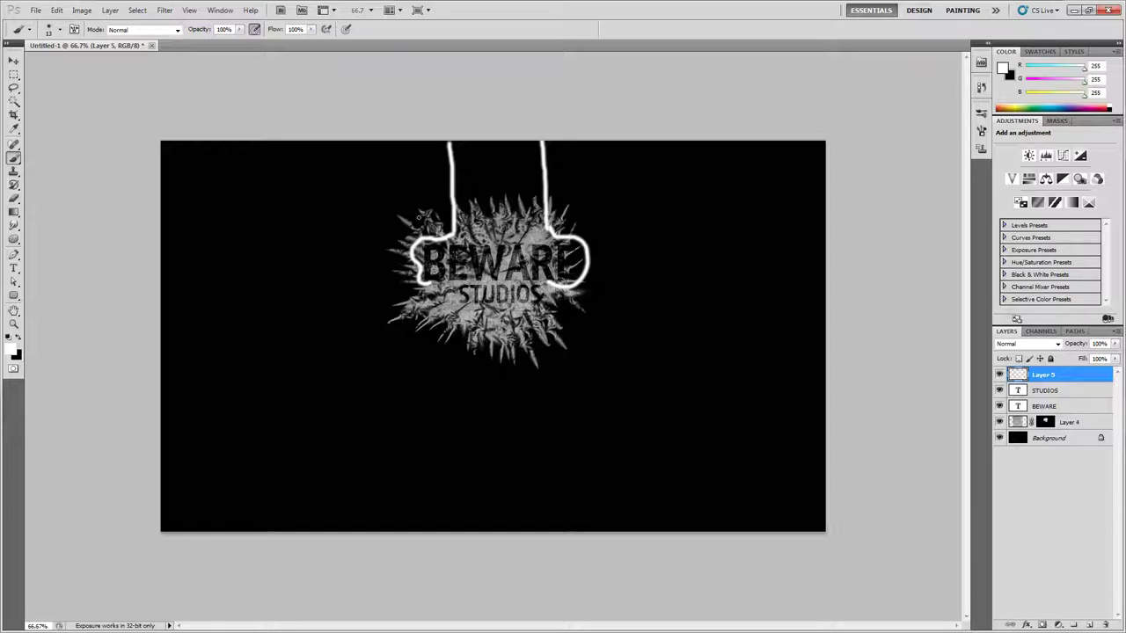
Step: Examine the white outline around the BEWARE lettering up close and in the whole composition
{"action": "key", "text": "z"}
{"action": "left_click", "coordinate": [413, 243]}
{"action": "left_click", "coordinate": [410, 243]}
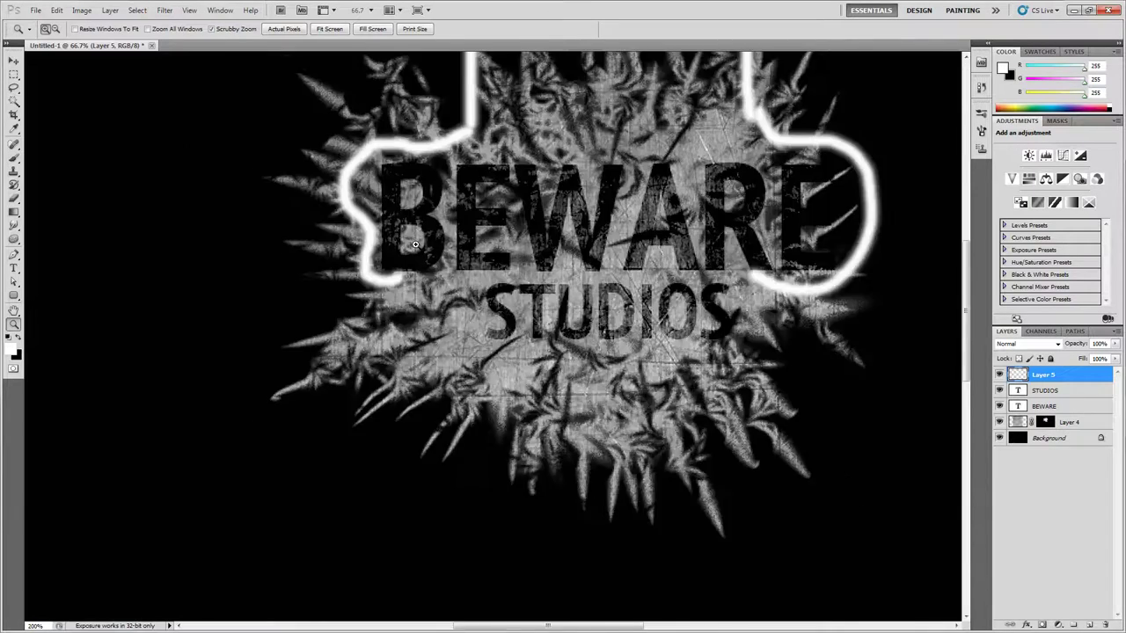
{"action": "left_click", "coordinate": [392, 214]}
{"action": "left_click", "coordinate": [385, 202]}
{"action": "scroll", "coordinate": [367, 142], "scroll_direction": "up", "scroll_amount": 2}
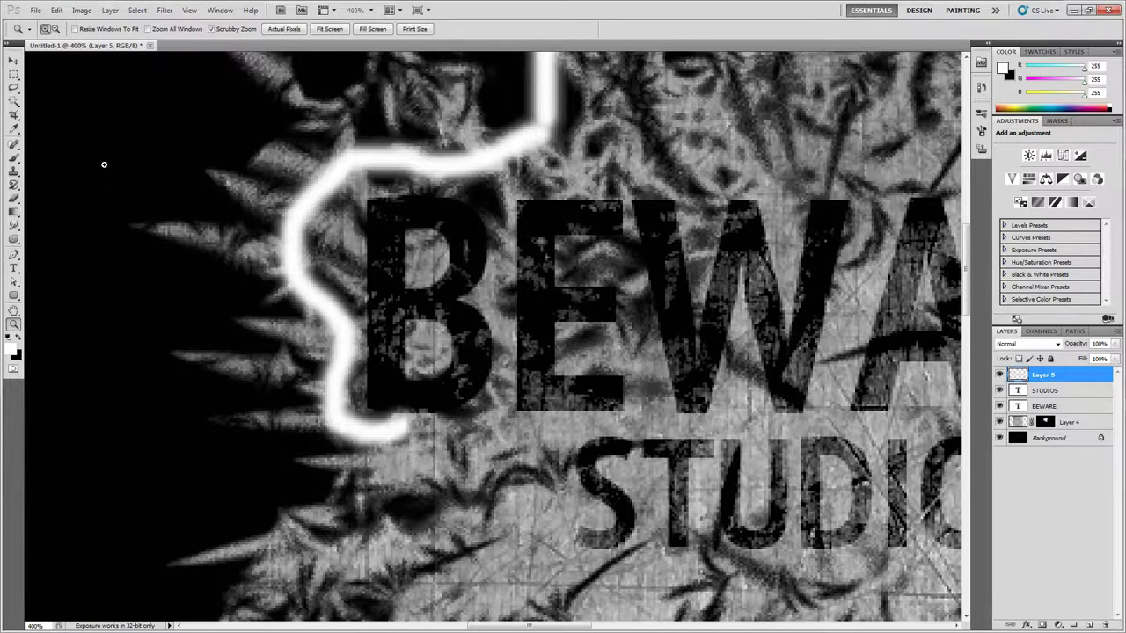
{"action": "left_click", "coordinate": [15, 159]}
{"action": "left_click", "coordinate": [651, 198], "text": "alt"}
{"action": "left_click", "coordinate": [660, 196], "text": "alt"}
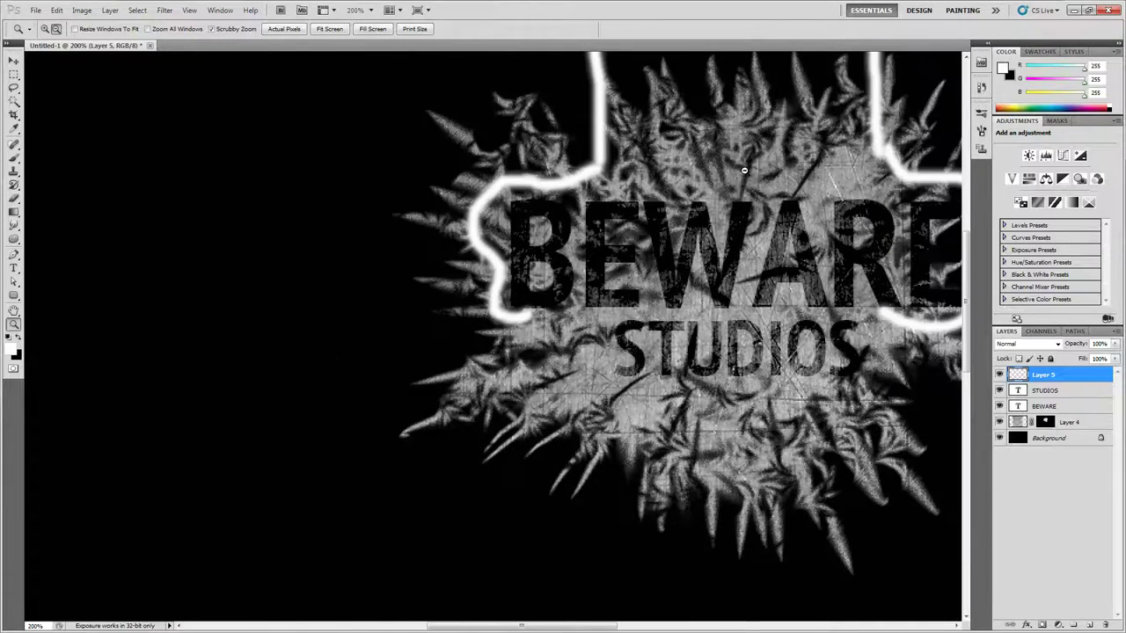
{"action": "left_click", "coordinate": [746, 171], "text": "alt"}
{"action": "left_click", "coordinate": [803, 136], "text": "alt"}
{"action": "left_click", "coordinate": [514, 176]}
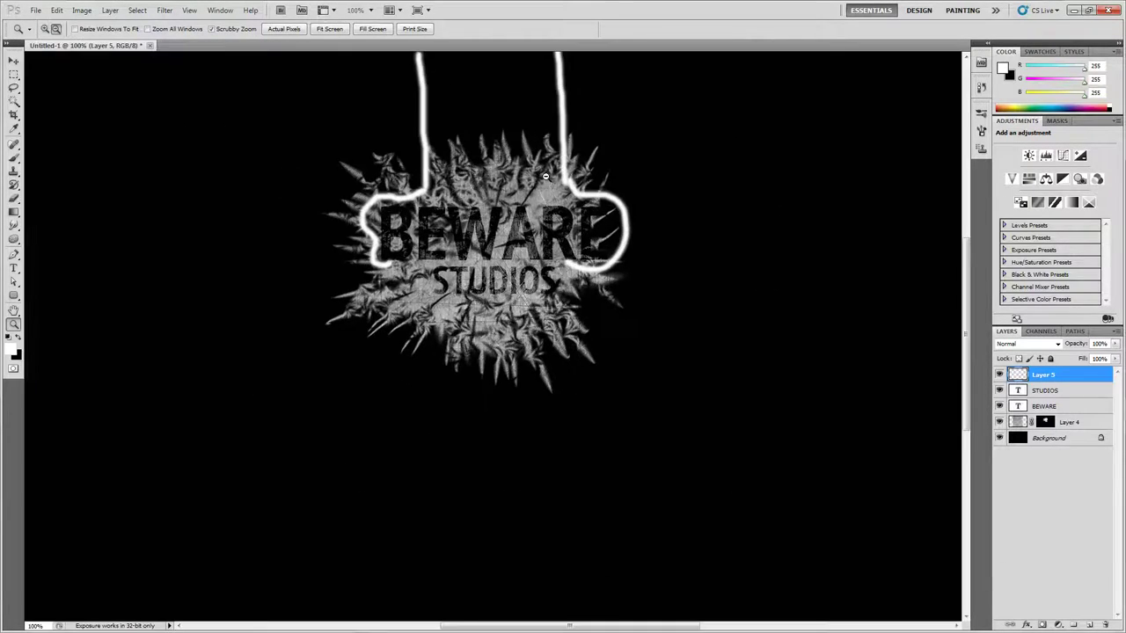
{"action": "left_click", "coordinate": [514, 176], "text": "alt"}
Step: Delete the layer with the white outline and add an empty layer above STUDIOS
{"action": "left_click", "coordinate": [1107, 624]}
{"action": "key", "text": "Return"}
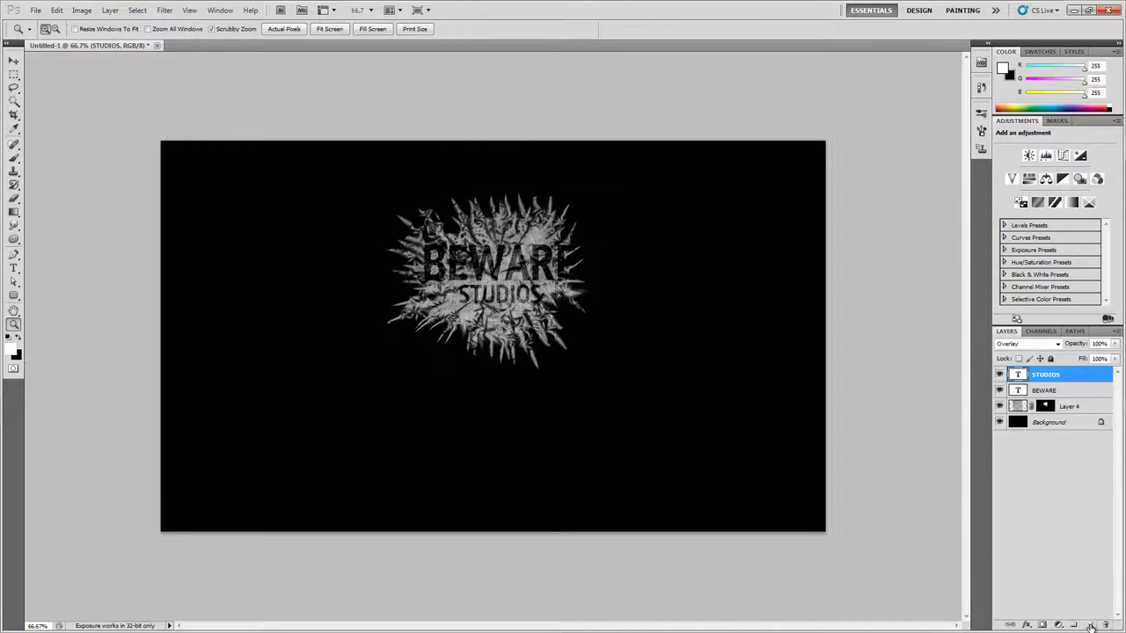
{"action": "left_click", "coordinate": [1089, 625]}
Step: Choose a hard round brush at 100% hardness and set the foreground colour to mid grey, RGB 131, 131, 131
{"action": "left_click", "coordinate": [13, 158]}
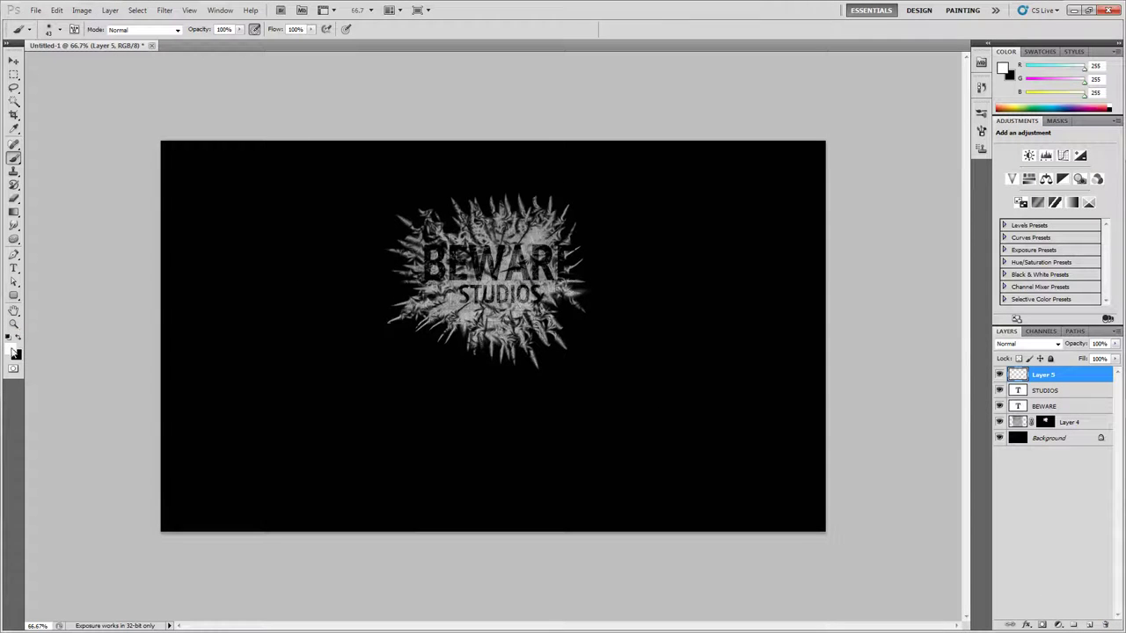
{"action": "right_click", "coordinate": [466, 245]}
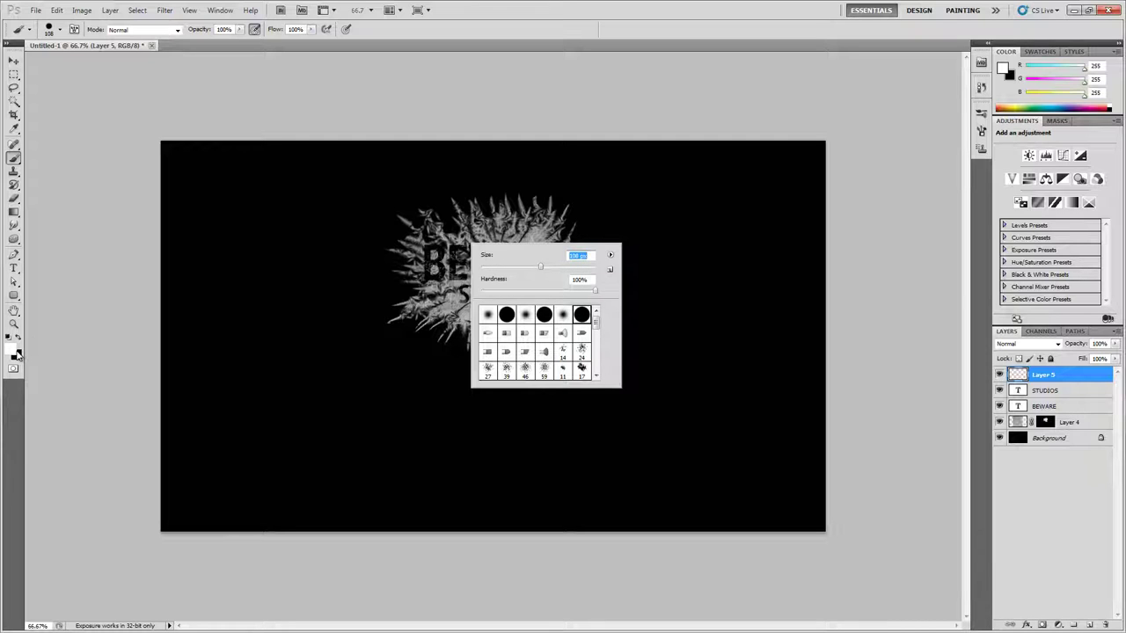
{"action": "left_click", "coordinate": [101, 347]}
{"action": "left_click", "coordinate": [11, 352]}
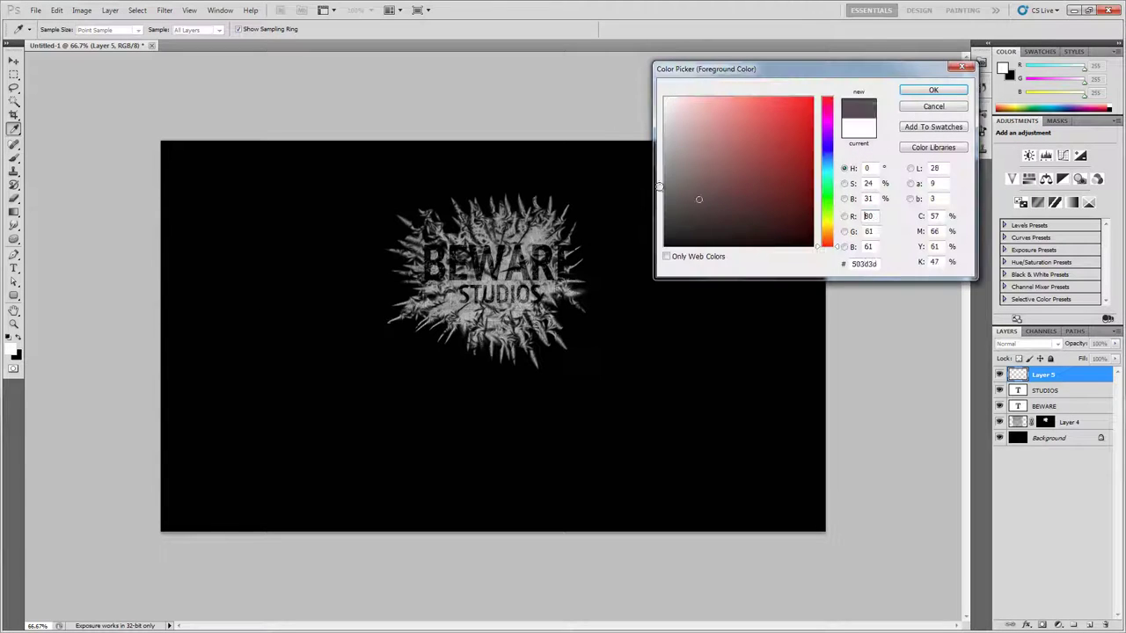
{"action": "left_click_drag", "start_coordinate": [490, 254], "coordinate": [480, 249]}
Step: Paint a closed, elongated grey chain link on Layer 5, running from the lettering down below the spiky shape
{"action": "key", "text": "z"}
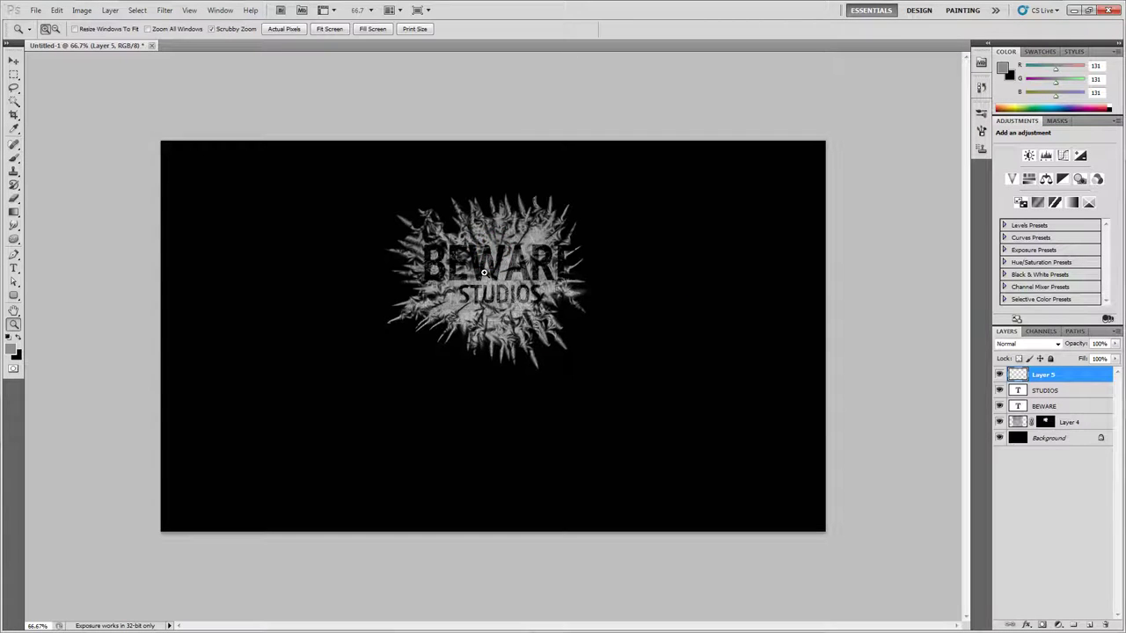
{"action": "key", "text": "ctrl+plus"}
{"action": "left_click", "coordinate": [15, 158]}
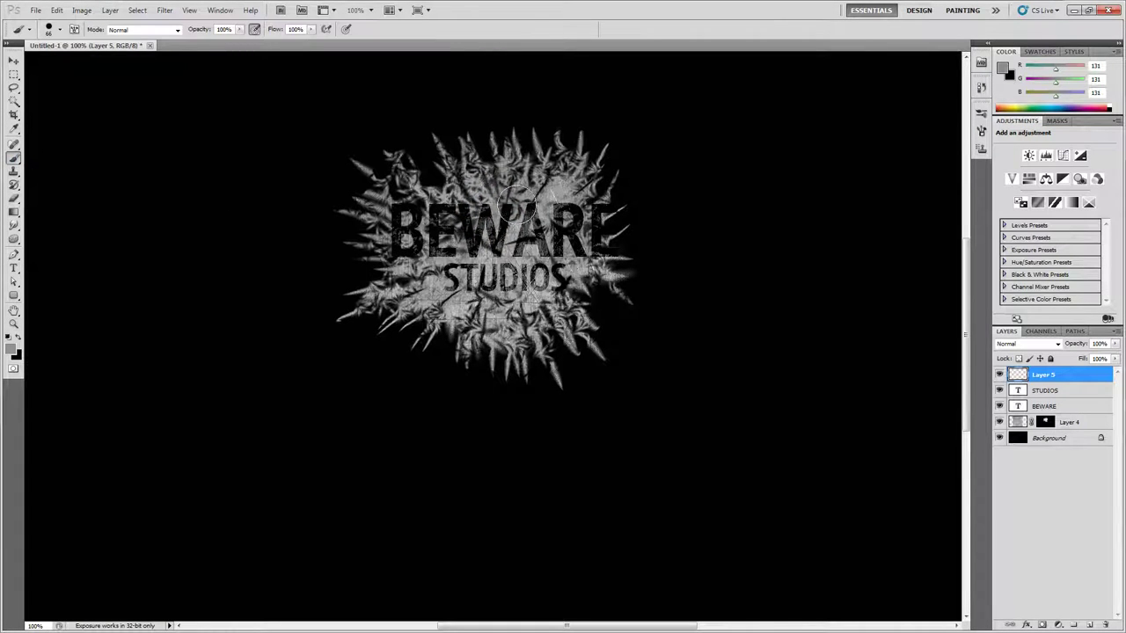
{"action": "left_click", "coordinate": [469, 259]}
{"action": "mouse_move", "coordinate": [468, 259]}
{"action": "left_mouse_down"}
{"action": "mouse_move", "coordinate": [457, 287]}
{"action": "mouse_move", "coordinate": [461, 457]}
{"action": "mouse_move", "coordinate": [526, 479]}
{"action": "mouse_move", "coordinate": [559, 470]}
{"action": "mouse_move", "coordinate": [558, 274]}
{"action": "mouse_move", "coordinate": [539, 248]}
{"action": "mouse_move", "coordinate": [501, 239]}
{"action": "mouse_move", "coordinate": [468, 280]}
{"action": "left_mouse_up"}
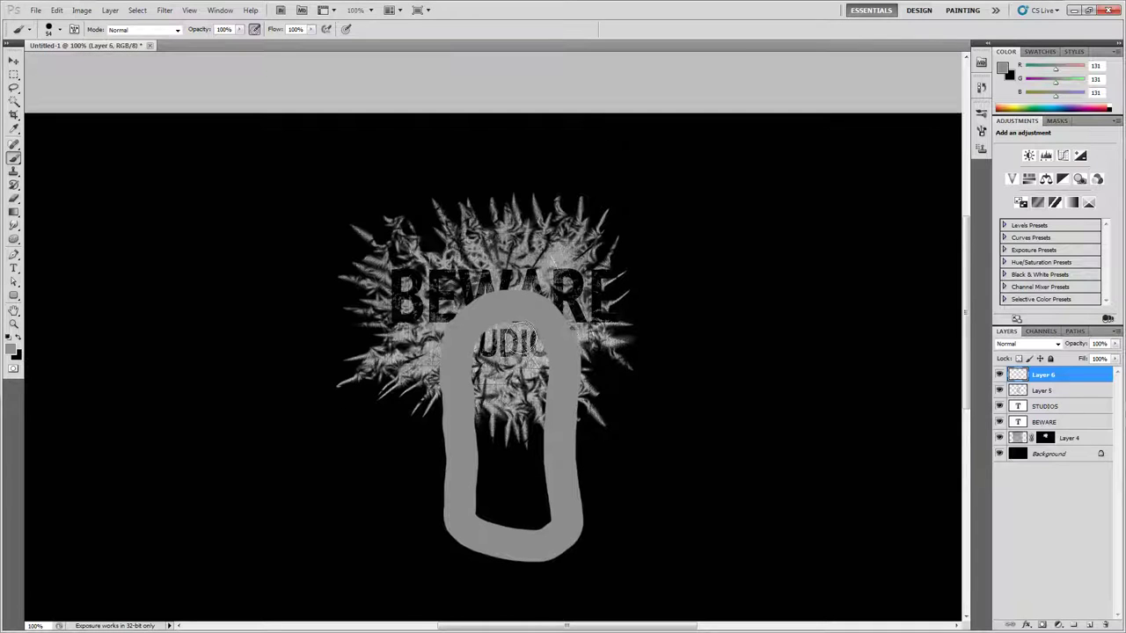
Step: Paint a second grey link on Layer 6 that overlaps the top of the first, and place Layer 6 below Layer 5
{"action": "mouse_move", "coordinate": [515, 344]}
{"action": "left_mouse_down"}
{"action": "mouse_move", "coordinate": [487, 312]}
{"action": "mouse_move", "coordinate": [474, 237]}
{"action": "mouse_move", "coordinate": [487, 160]}
{"action": "mouse_move", "coordinate": [517, 141]}
{"action": "mouse_move", "coordinate": [551, 155]}
{"action": "mouse_move", "coordinate": [571, 184]}
{"action": "mouse_move", "coordinate": [568, 274]}
{"action": "mouse_move", "coordinate": [517, 327]}
{"action": "left_mouse_up"}
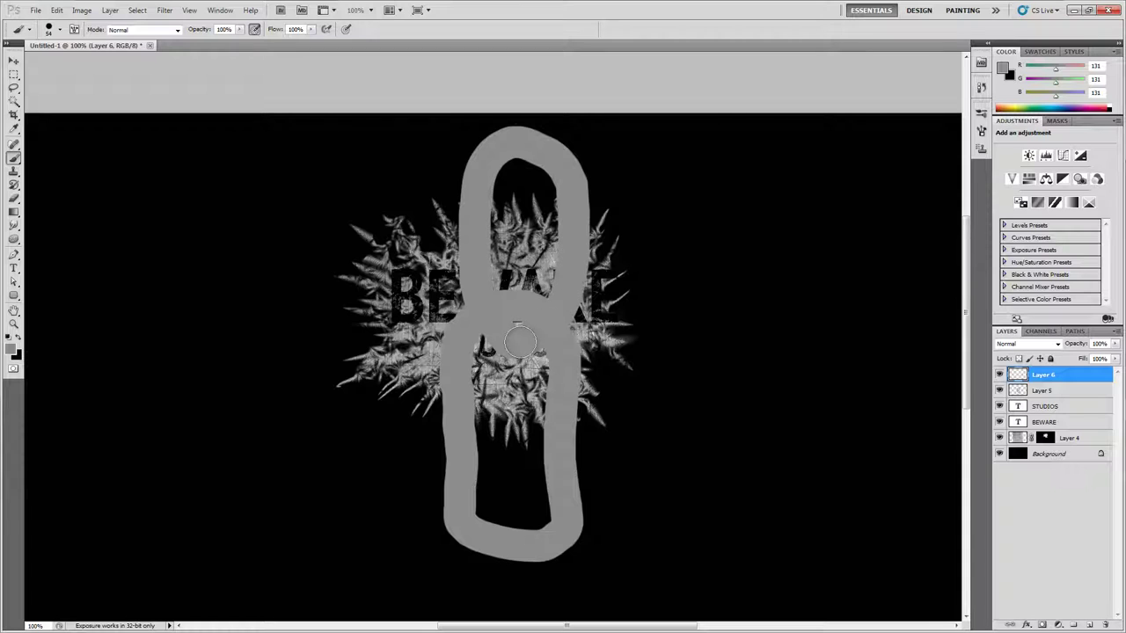
{"action": "left_click", "coordinate": [1050, 393], "text": "shift"}
{"action": "left_click_drag", "start_coordinate": [1051, 395], "coordinate": [1051, 398]}
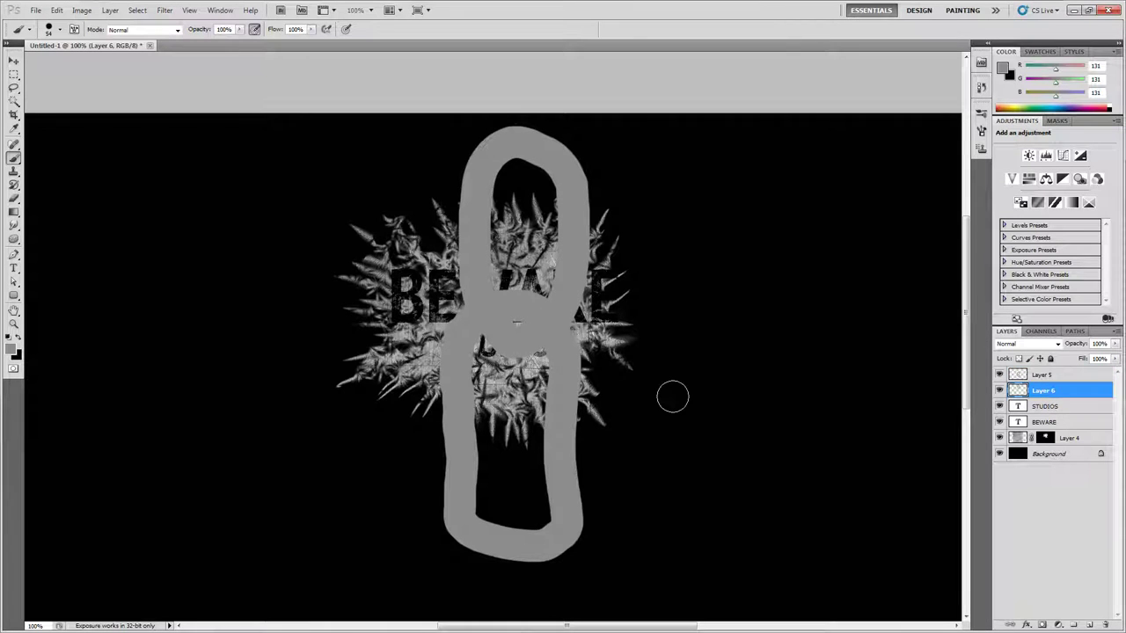
Step: Make Layer 5 active and set up a soft round brush with 0% hardness and a size of 103 px
{"action": "scroll", "coordinate": [671, 396], "scroll_direction": "down", "scroll_amount": 1}
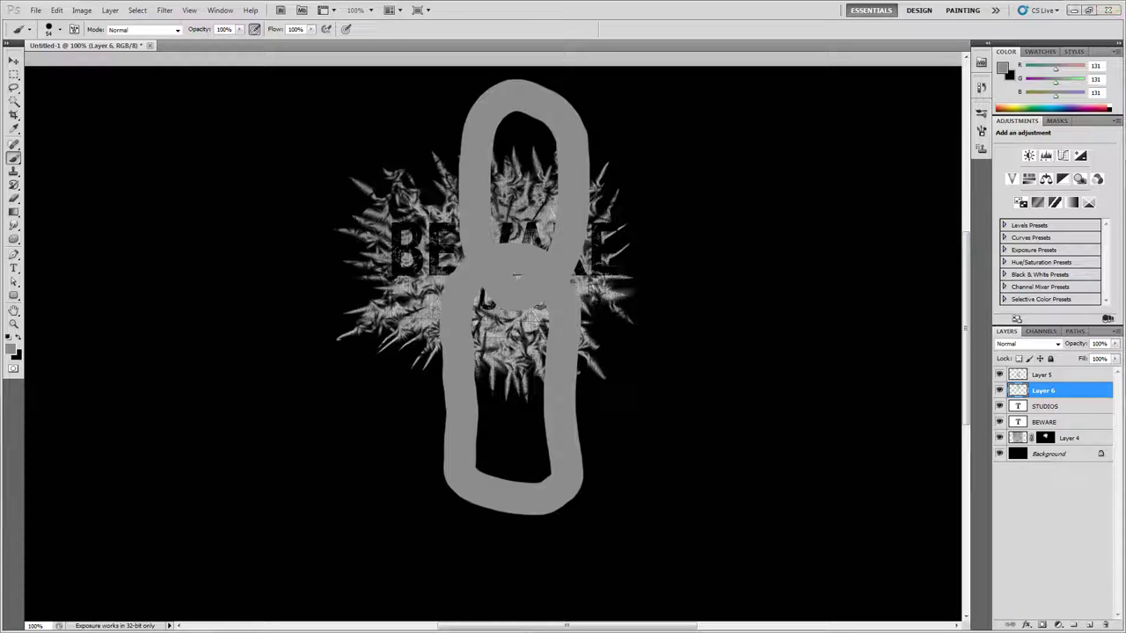
{"action": "key", "text": "alt+bracketright"}
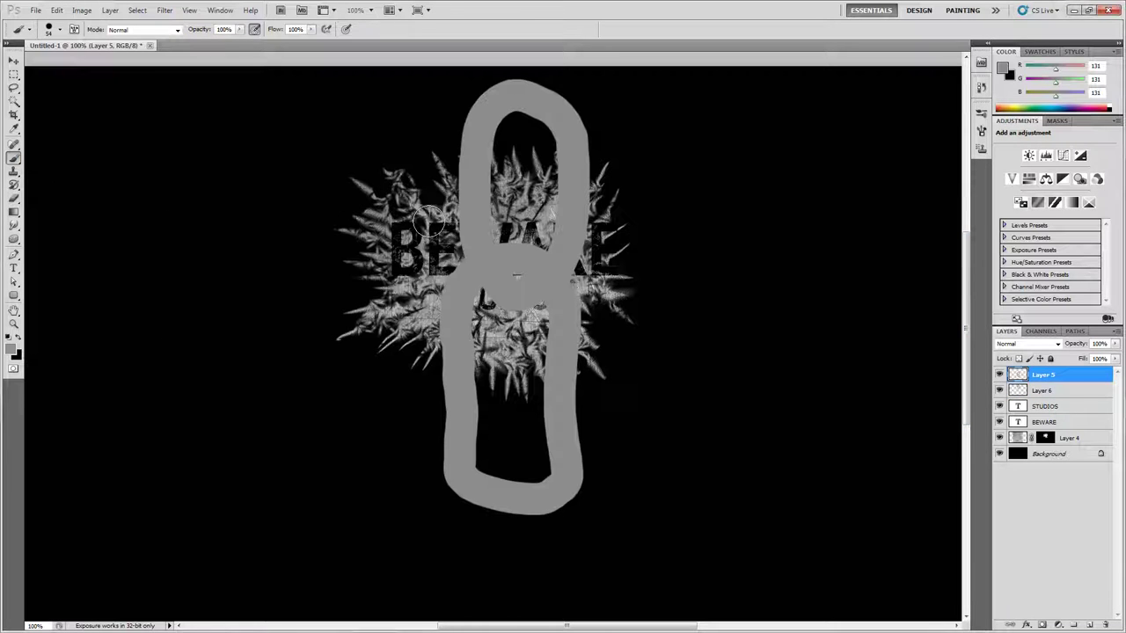
{"action": "right_click", "coordinate": [480, 252]}
{"action": "left_click", "coordinate": [574, 322]}
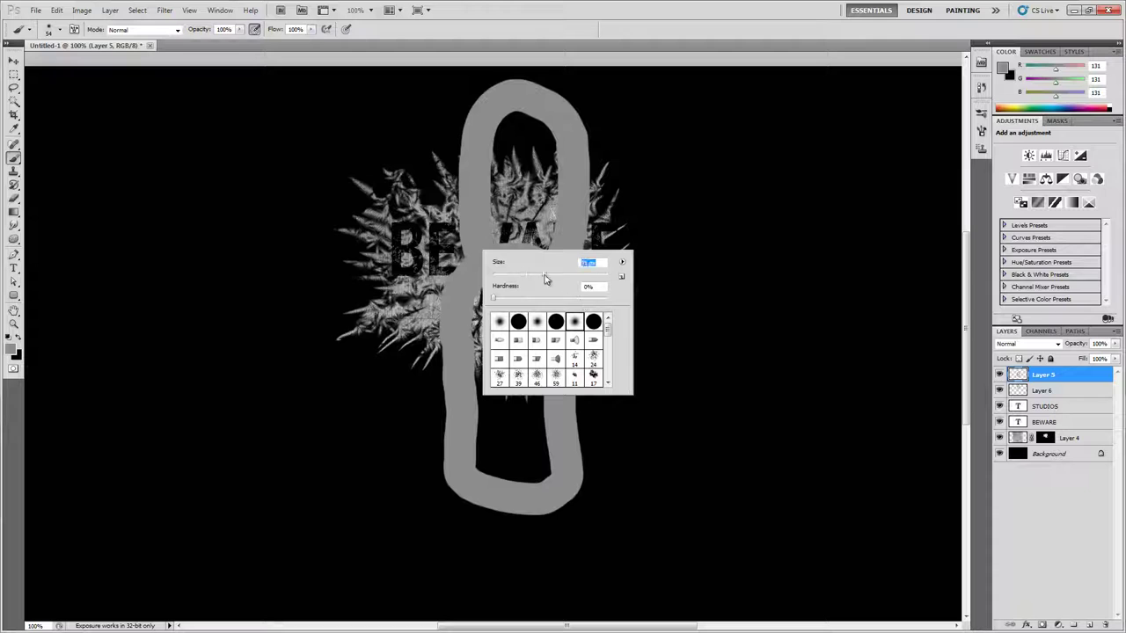
{"action": "left_click_drag", "start_coordinate": [563, 278], "coordinate": [561, 274]}
{"action": "left_click", "coordinate": [1072, 396]}
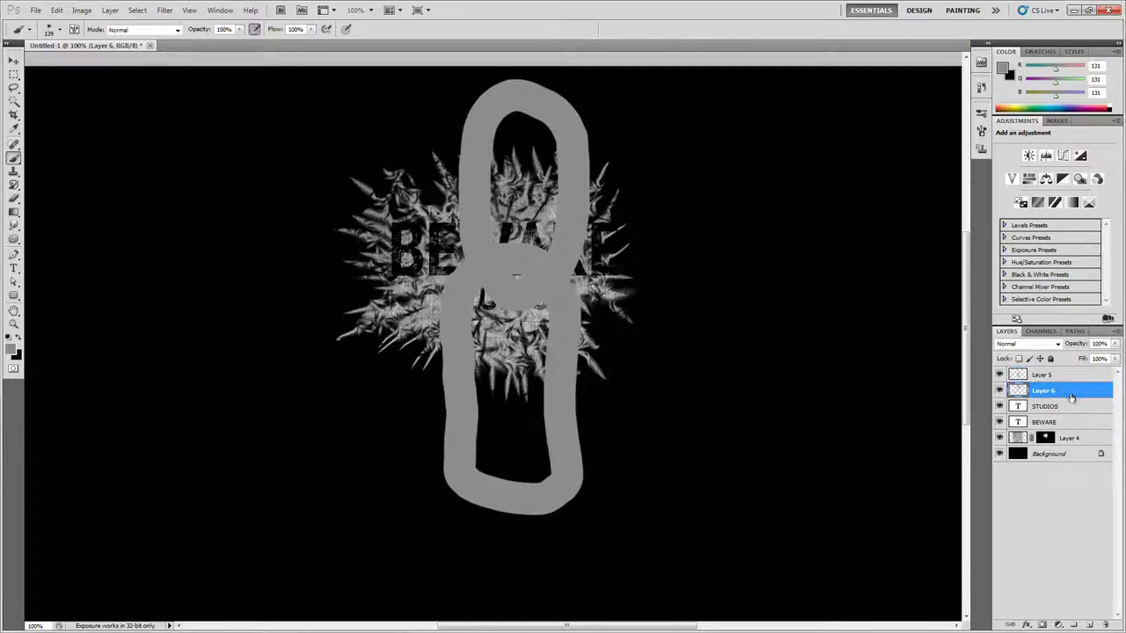
{"action": "left_click", "coordinate": [1059, 381]}
{"action": "right_click", "coordinate": [586, 278]}
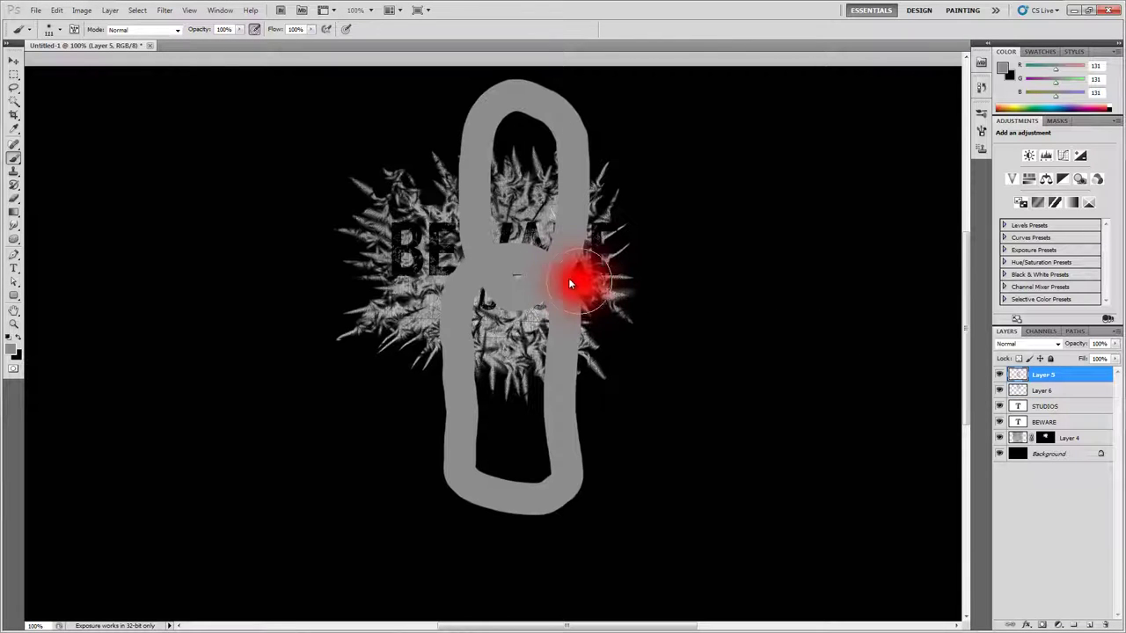
{"action": "left_click", "coordinate": [620, 306]}
{"action": "key", "text": "Return"}
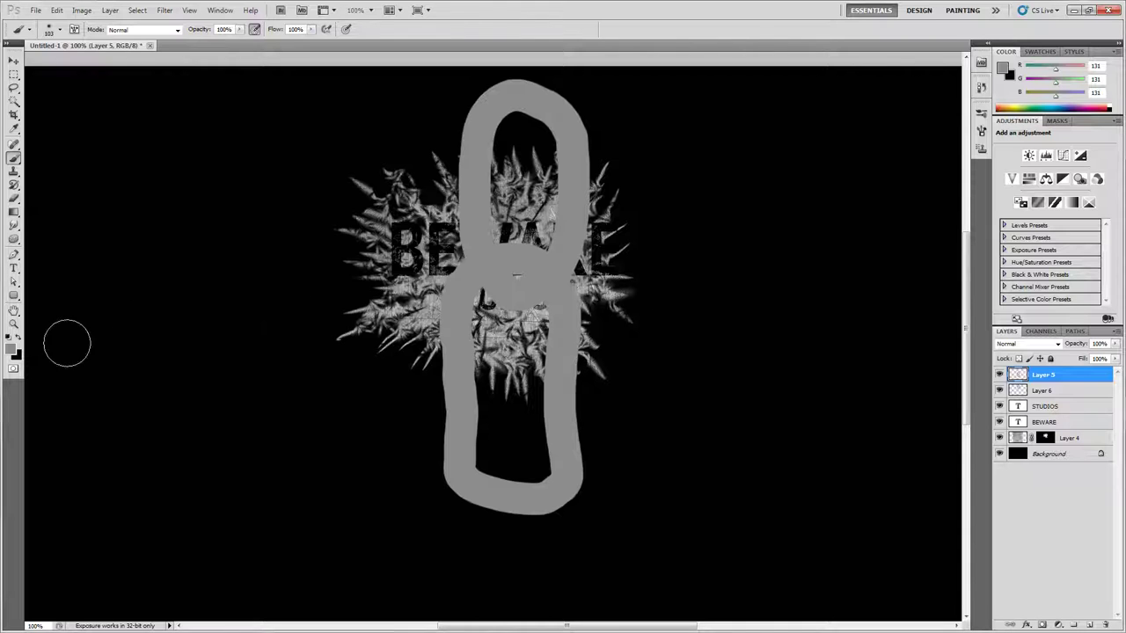
Step: Select the lower link's outline from Layer 5 and shade it with white (ffffff) highlights and black shadows
{"action": "left_click", "coordinate": [12, 350]}
{"action": "left_click_drag", "start_coordinate": [694, 204], "coordinate": [642, 87]}
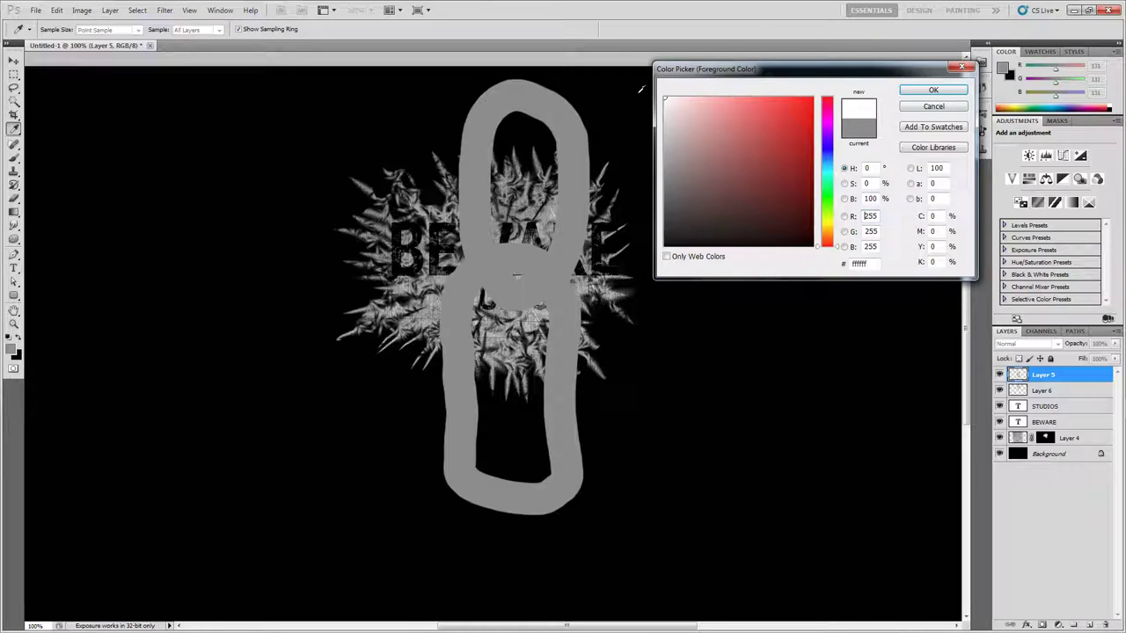
{"action": "left_click", "coordinate": [933, 89]}
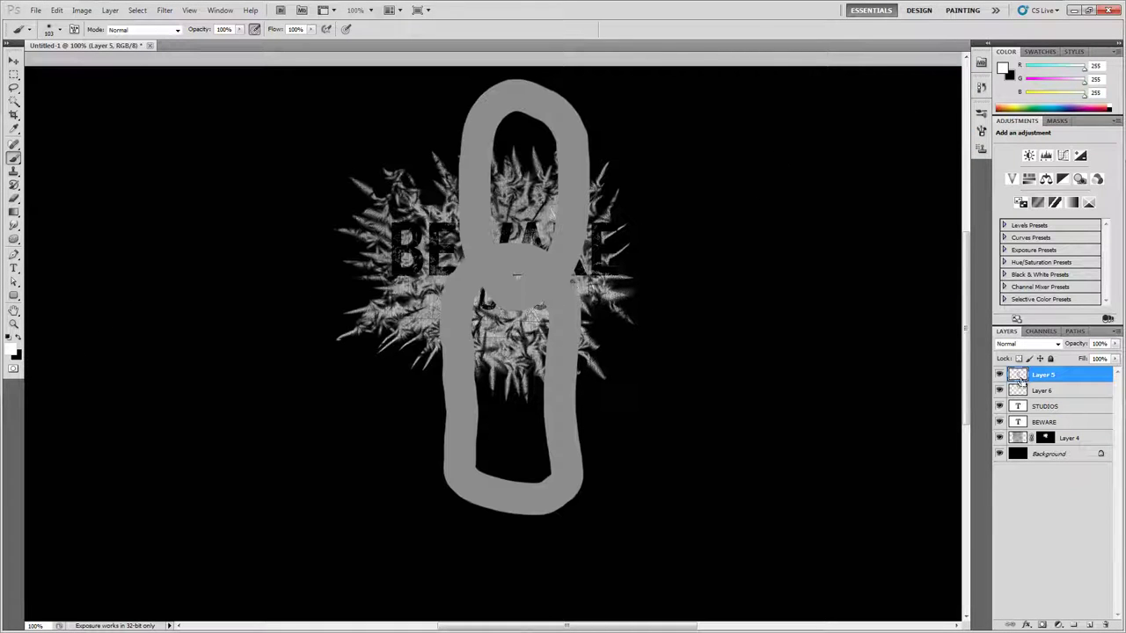
{"action": "left_click", "coordinate": [1017, 375], "text": "ctrl"}
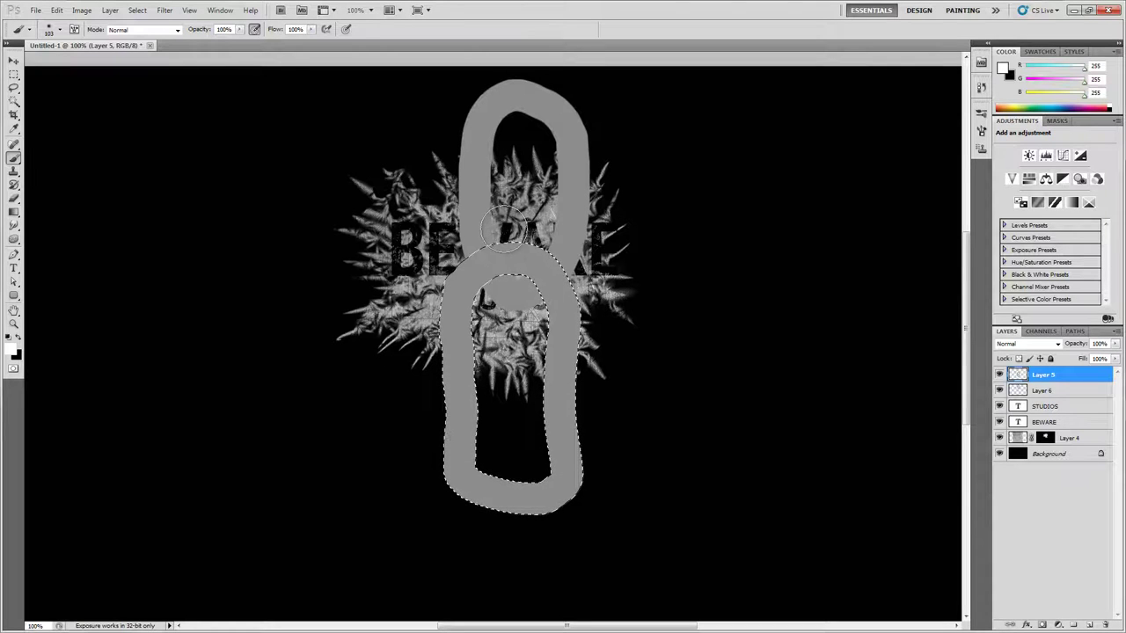
{"action": "mouse_move", "coordinate": [509, 214]}
{"action": "left_mouse_down"}
{"action": "mouse_move", "coordinate": [440, 268]}
{"action": "mouse_move", "coordinate": [431, 328]}
{"action": "left_mouse_up"}
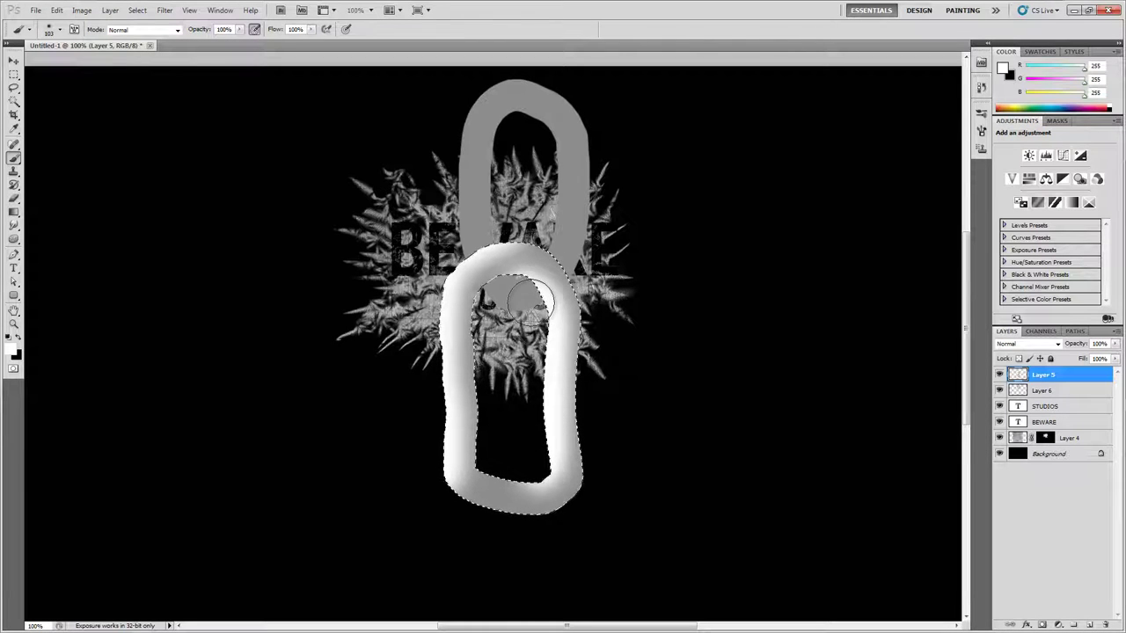
{"action": "key", "text": "x"}
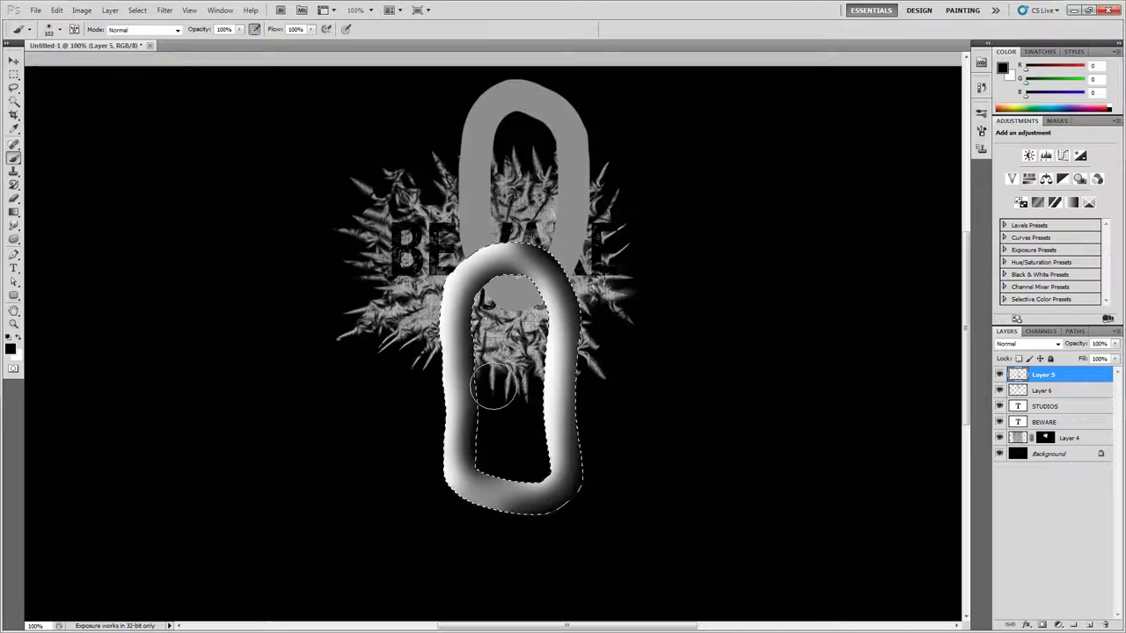
Step: Select the upper link's outline on Layer 6 and shade it with black shadows and white highlights, darkening where the links overlap
{"action": "left_click", "coordinate": [1041, 393]}
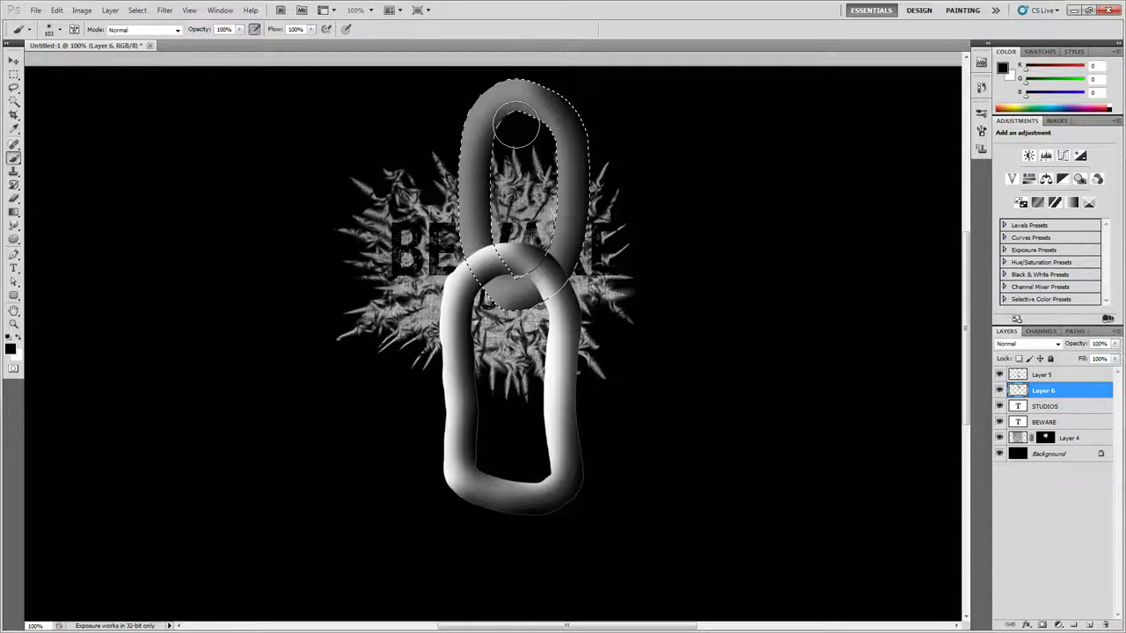
{"action": "key", "text": "x"}
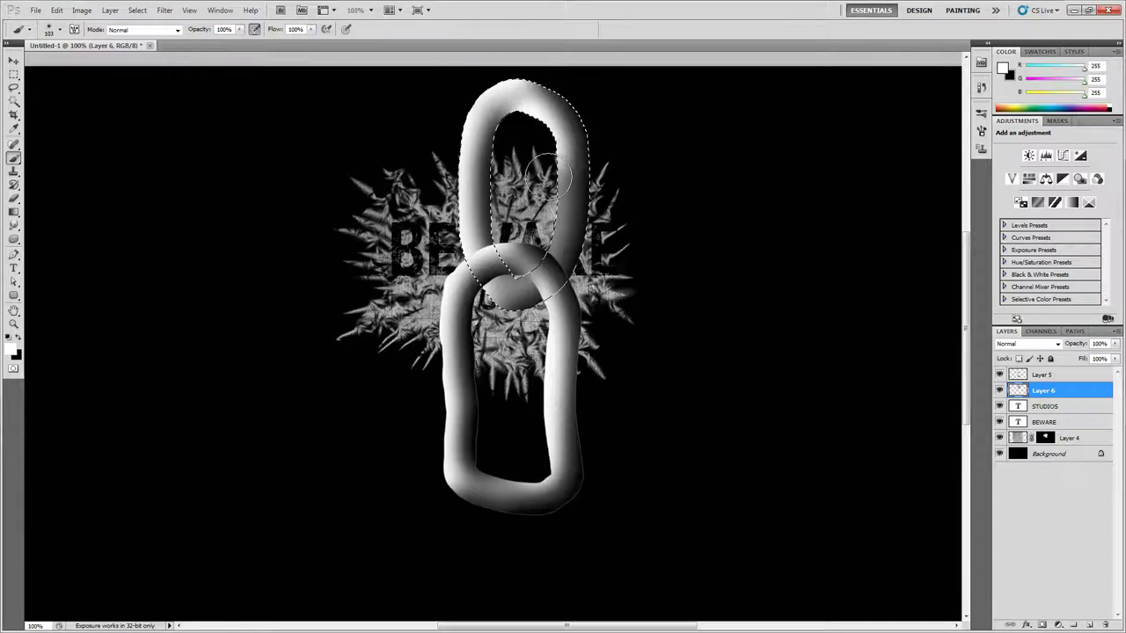
{"action": "key", "text": "x"}
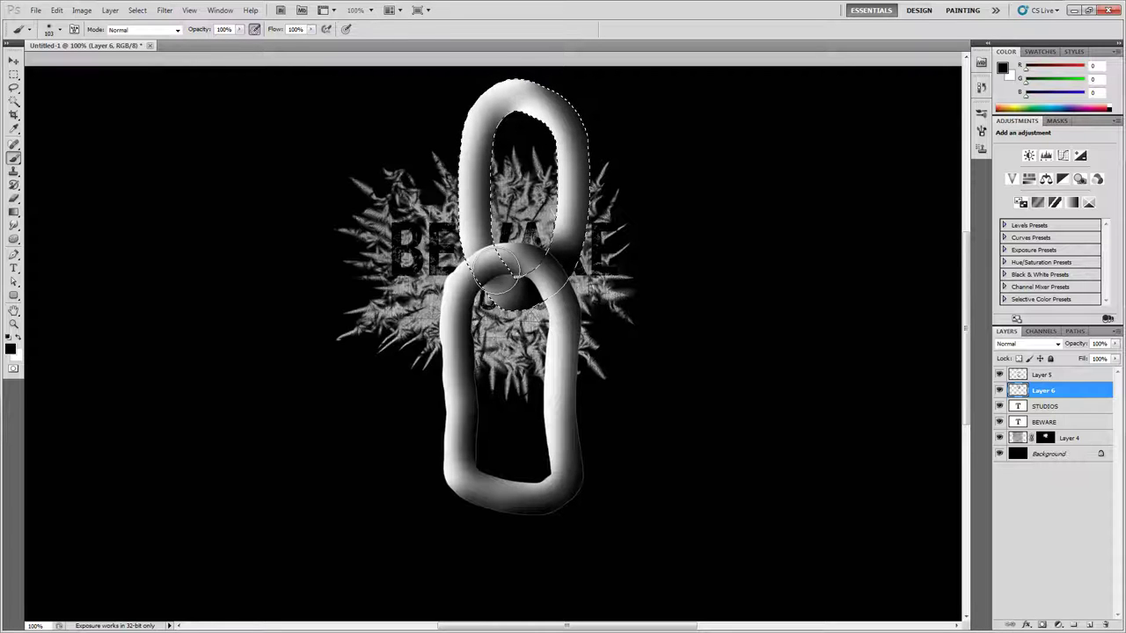
{"action": "left_click_drag", "start_coordinate": [513, 272], "coordinate": [506, 296]}
Step: Refine the upper link's shading around the overlap on Layer 6 with grey and black tones sampled from the chain
{"action": "left_click", "coordinate": [1052, 378]}
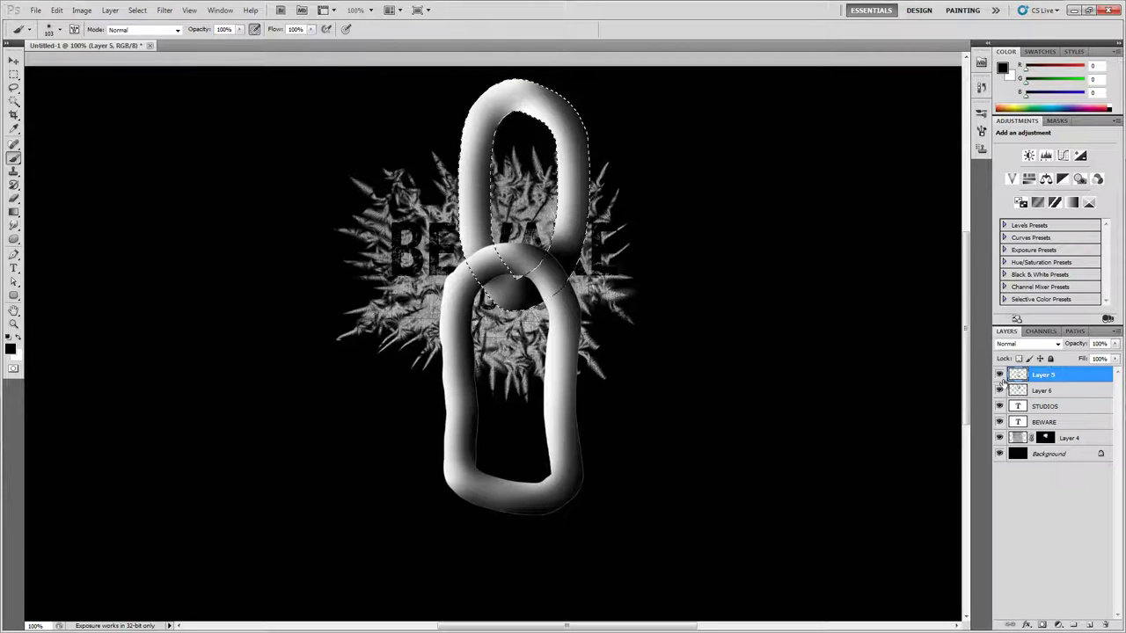
{"action": "left_click", "coordinate": [13, 197]}
{"action": "right_click", "coordinate": [508, 253], "text": "alt"}
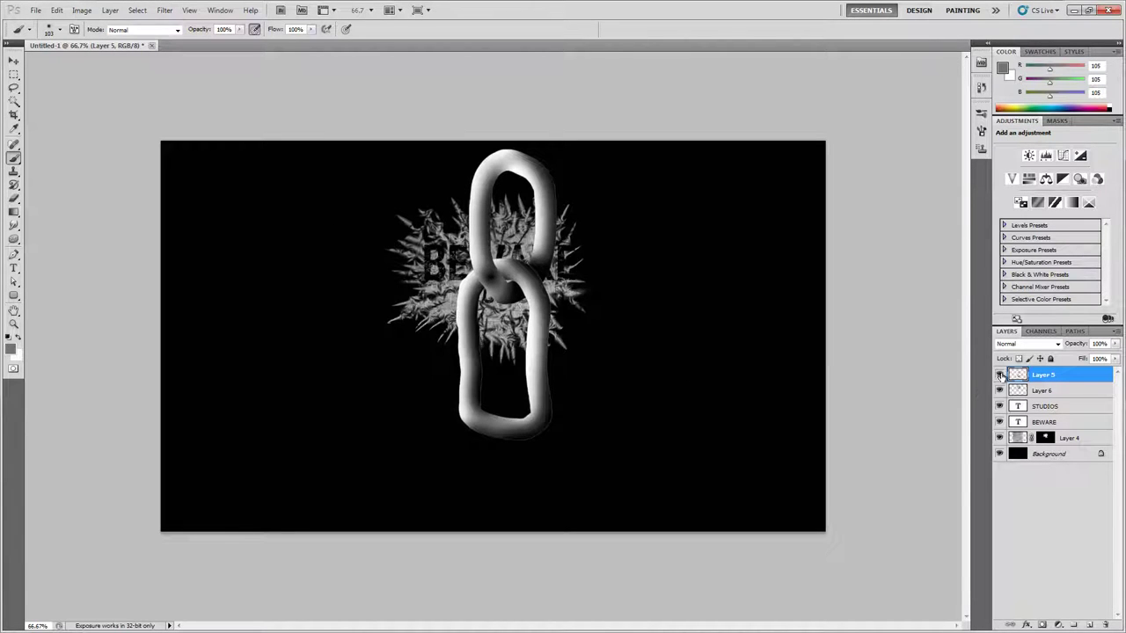
{"action": "left_click", "coordinate": [999, 375]}
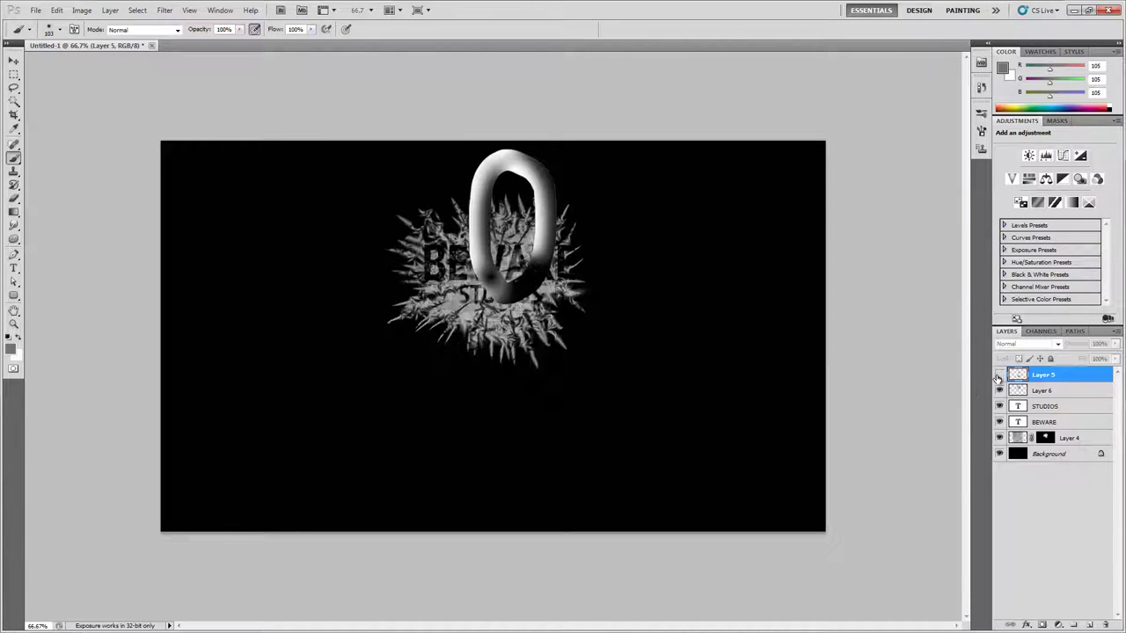
{"action": "left_click", "coordinate": [999, 374]}
{"action": "left_click", "coordinate": [1051, 391]}
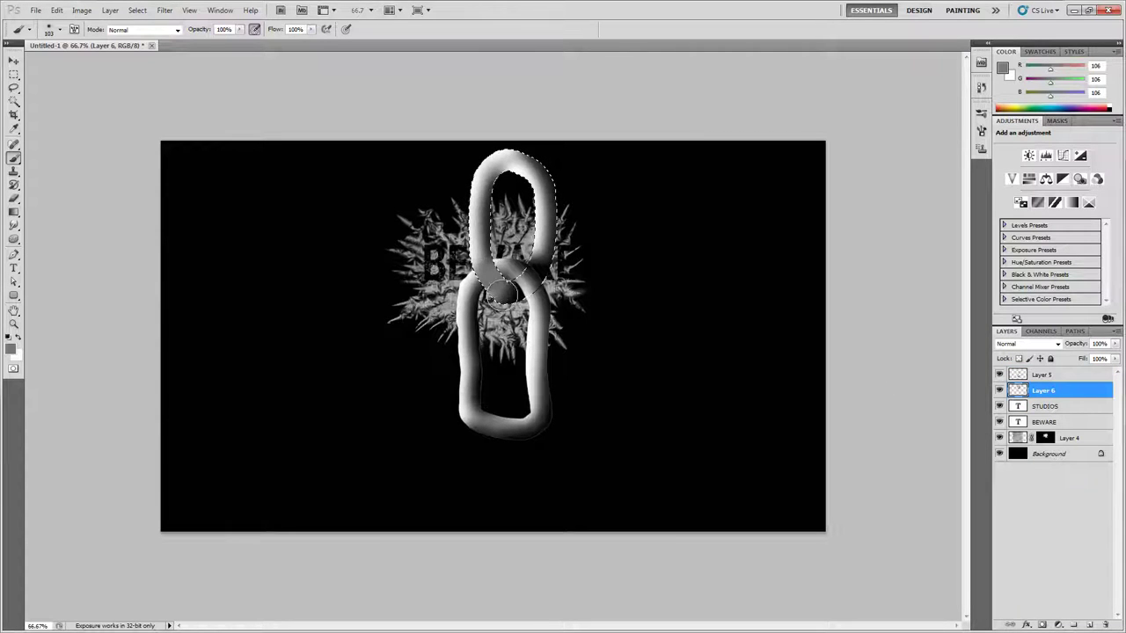
{"action": "left_click", "coordinate": [517, 295], "text": "alt"}
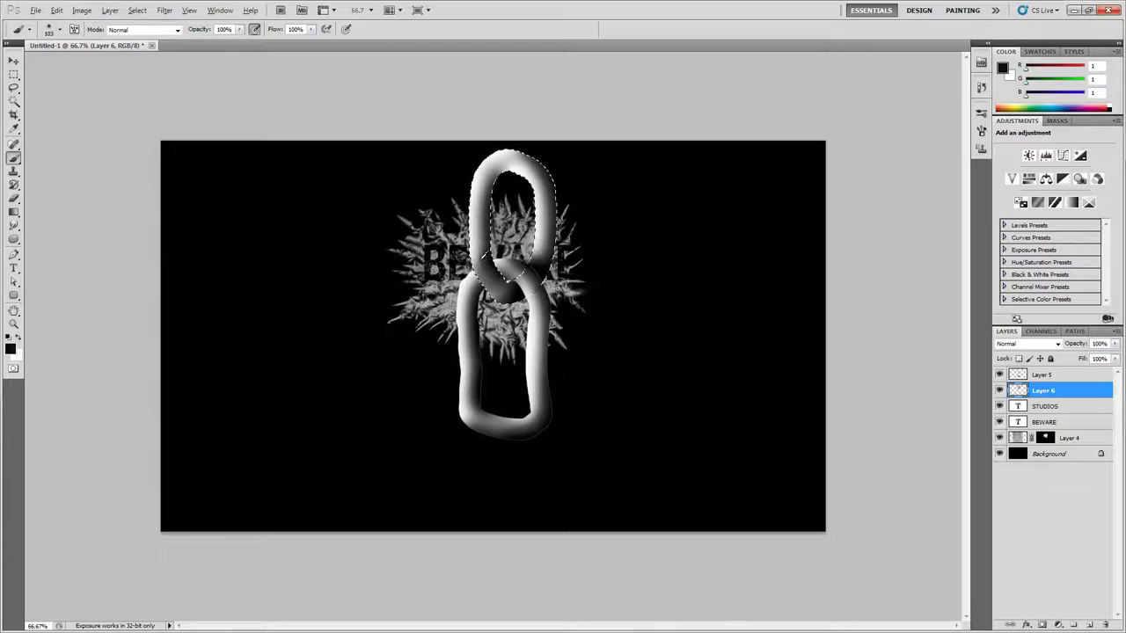
{"action": "left_click", "coordinate": [479, 278], "text": "alt"}
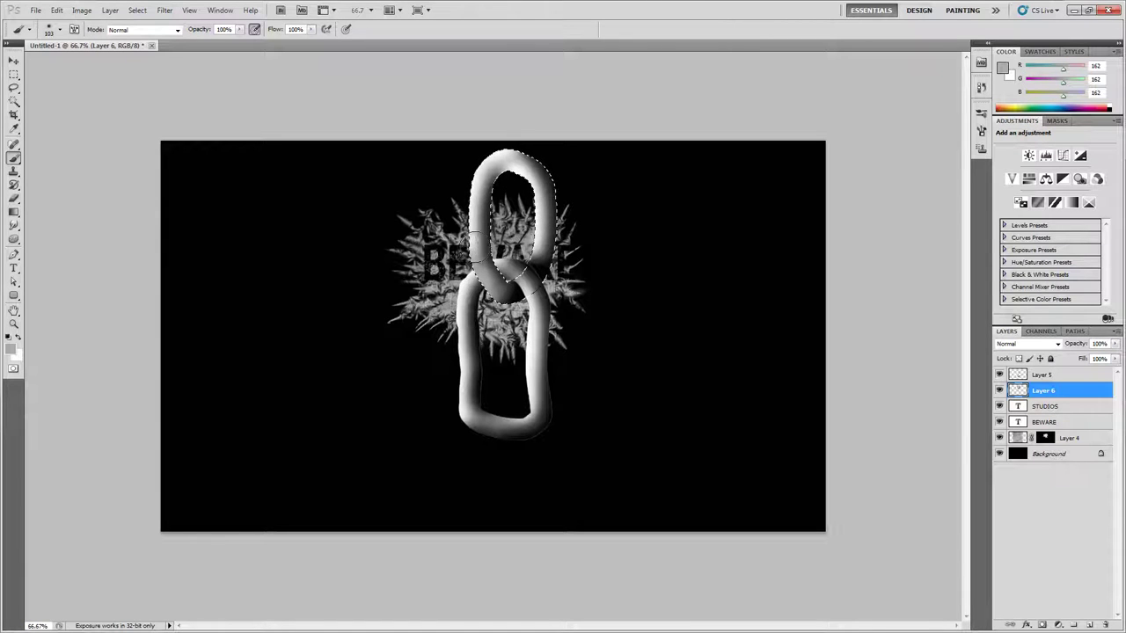
Step: Clear the selection, merge Layer 5 and Layer 6 into one chain layer, and move the chain slightly down
{"action": "key", "text": "ctrl+d"}
{"action": "key", "text": "m"}
{"action": "left_click", "coordinate": [1044, 376], "text": "shift"}
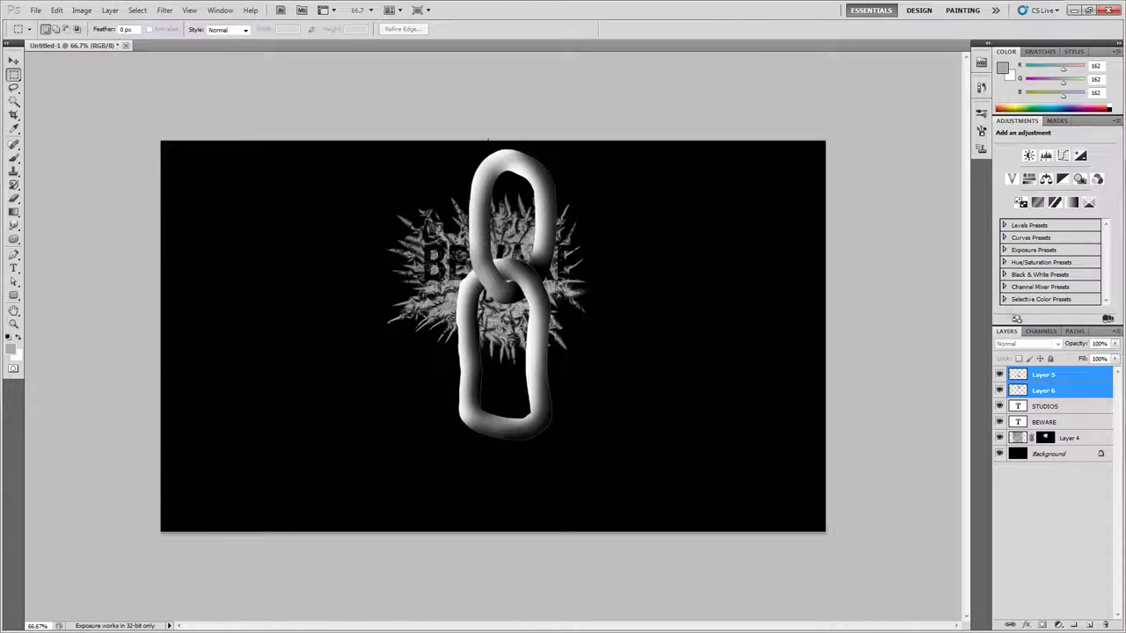
{"action": "left_click", "coordinate": [110, 9]}
{"action": "left_click", "coordinate": [149, 359]}
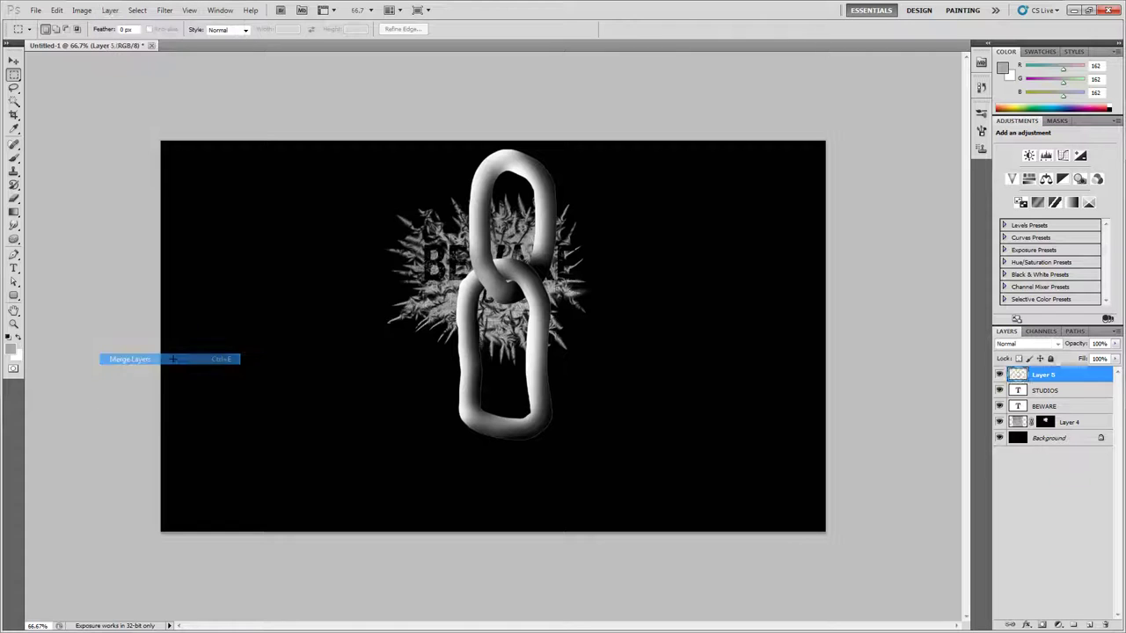
{"action": "key", "text": "v"}
{"action": "left_click_drag", "start_coordinate": [489, 230], "coordinate": [500, 256]}
Step: Apply a Curves adjustment with a wavy custom RGB curve to the chain layer for a high-contrast metallic look
{"action": "left_click", "coordinate": [81, 10]}
{"action": "mouse_move", "coordinate": [113, 42]}
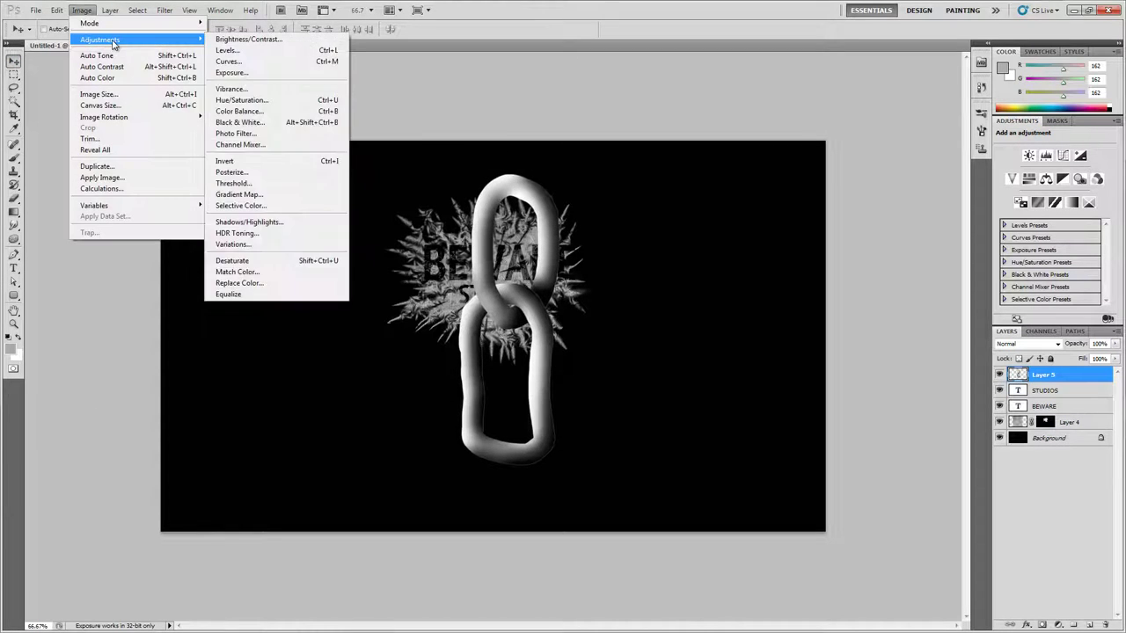
{"action": "left_click", "coordinate": [228, 61]}
{"action": "left_click_drag", "start_coordinate": [874, 230], "coordinate": [920, 185]}
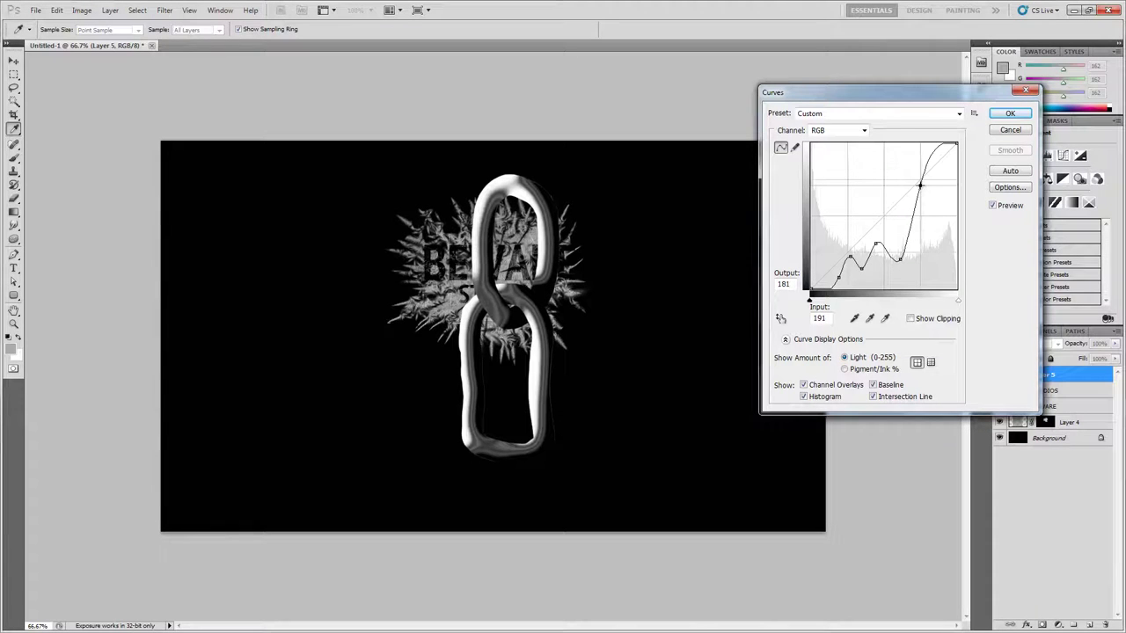
{"action": "mouse_move", "coordinate": [898, 259]}
{"action": "left_mouse_down"}
{"action": "mouse_move", "coordinate": [897, 235]}
{"action": "mouse_move", "coordinate": [878, 245]}
{"action": "mouse_move", "coordinate": [886, 259]}
{"action": "left_mouse_up"}
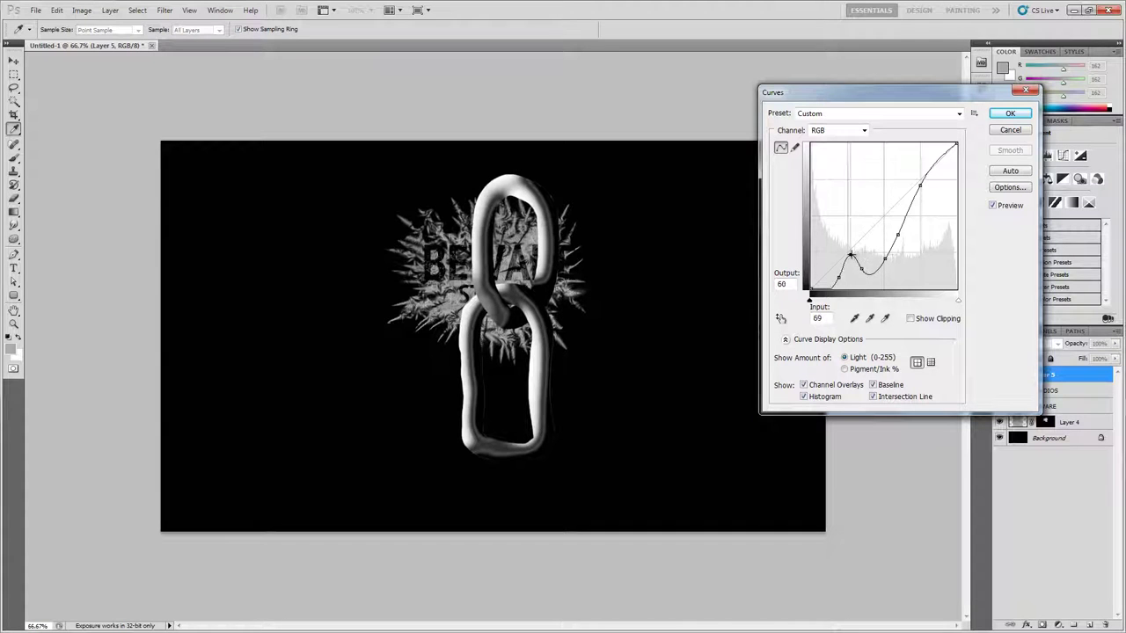
{"action": "mouse_move", "coordinate": [850, 255]}
{"action": "left_mouse_down"}
{"action": "mouse_move", "coordinate": [849, 243]}
{"action": "mouse_move", "coordinate": [853, 282]}
{"action": "mouse_move", "coordinate": [850, 262]}
{"action": "left_mouse_up"}
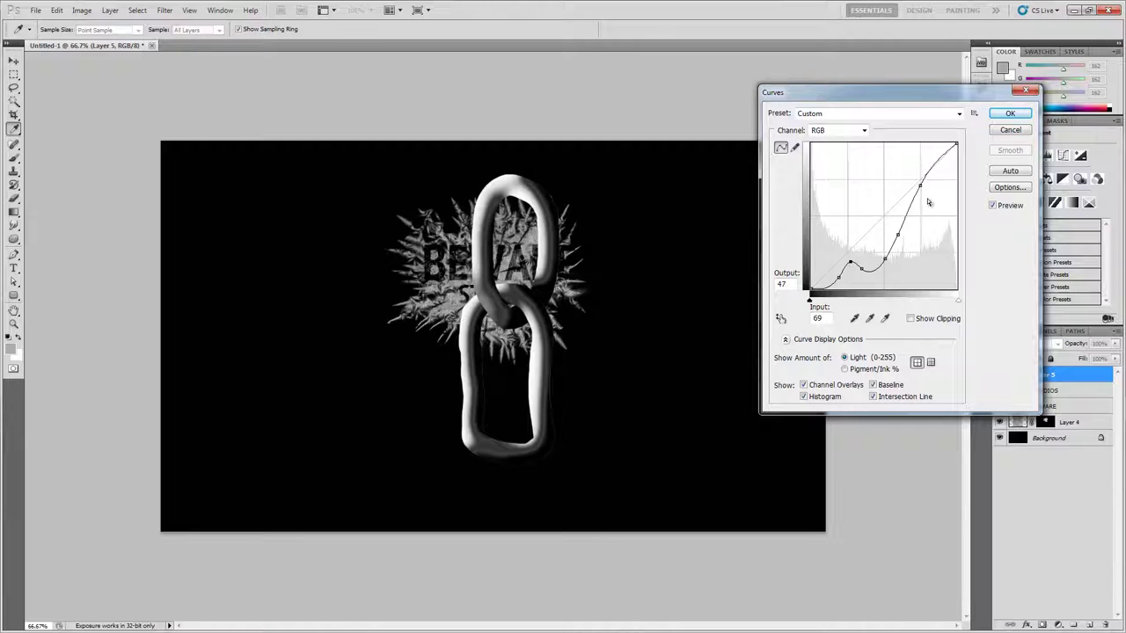
{"action": "left_click_drag", "start_coordinate": [920, 185], "coordinate": [931, 195]}
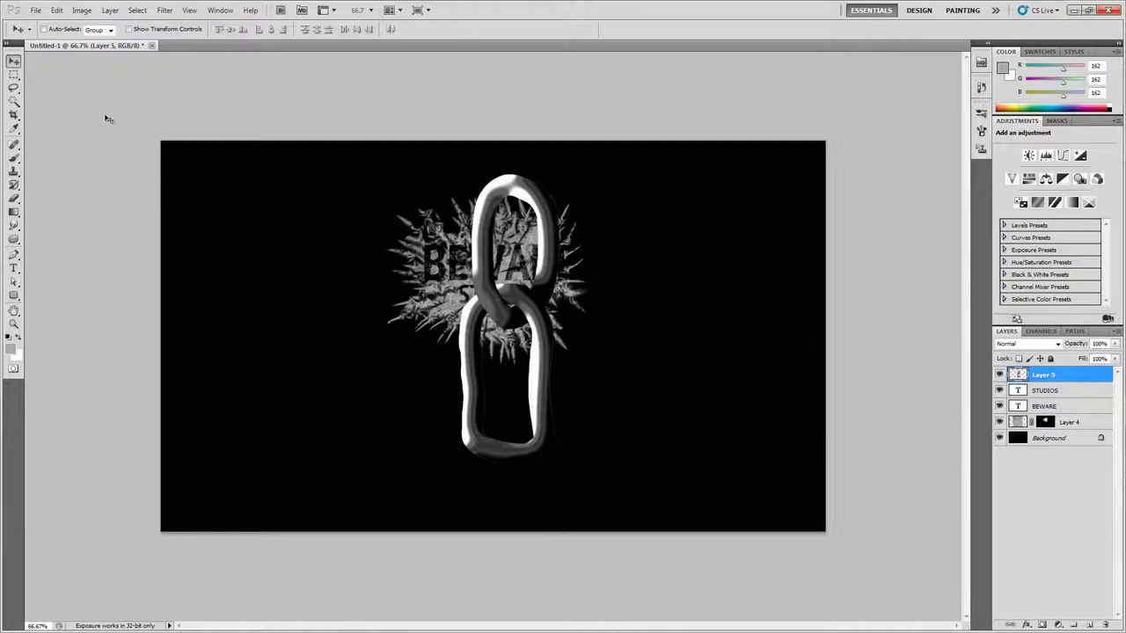
Step: Duplicate the chain layer, hide the original Layer 5, and scale the copy down to about half its size
{"action": "left_click_drag", "start_coordinate": [543, 283], "coordinate": [553, 304]}
{"action": "left_click", "coordinate": [999, 390]}
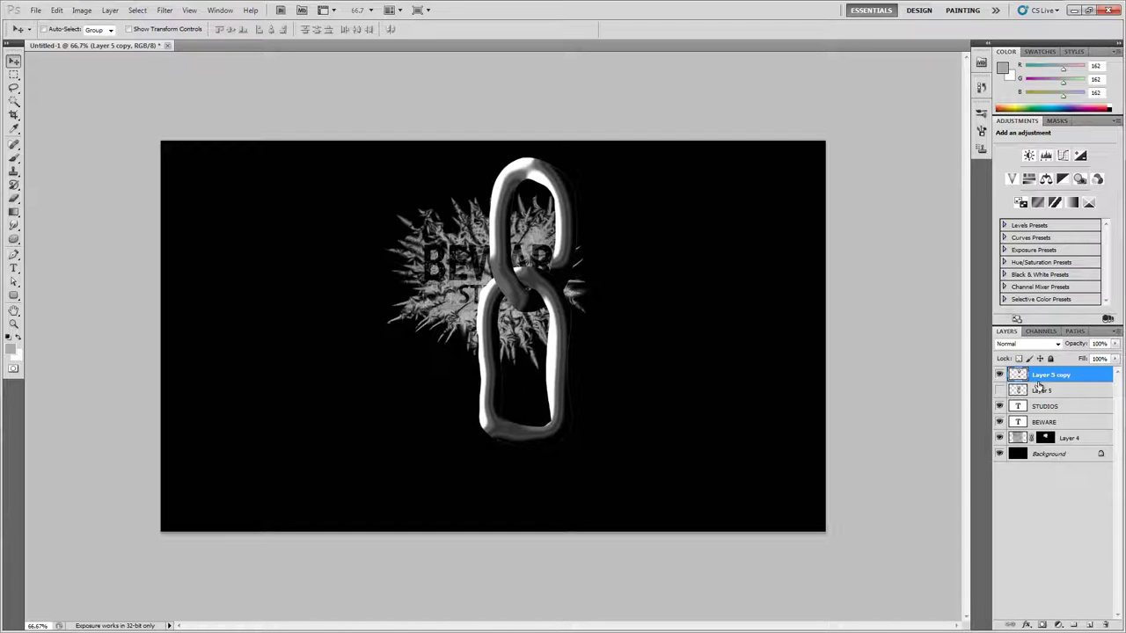
{"action": "key", "text": "ctrl+t"}
{"action": "left_click_drag", "start_coordinate": [580, 450], "coordinate": [520, 299]}
{"action": "key", "text": "Return"}
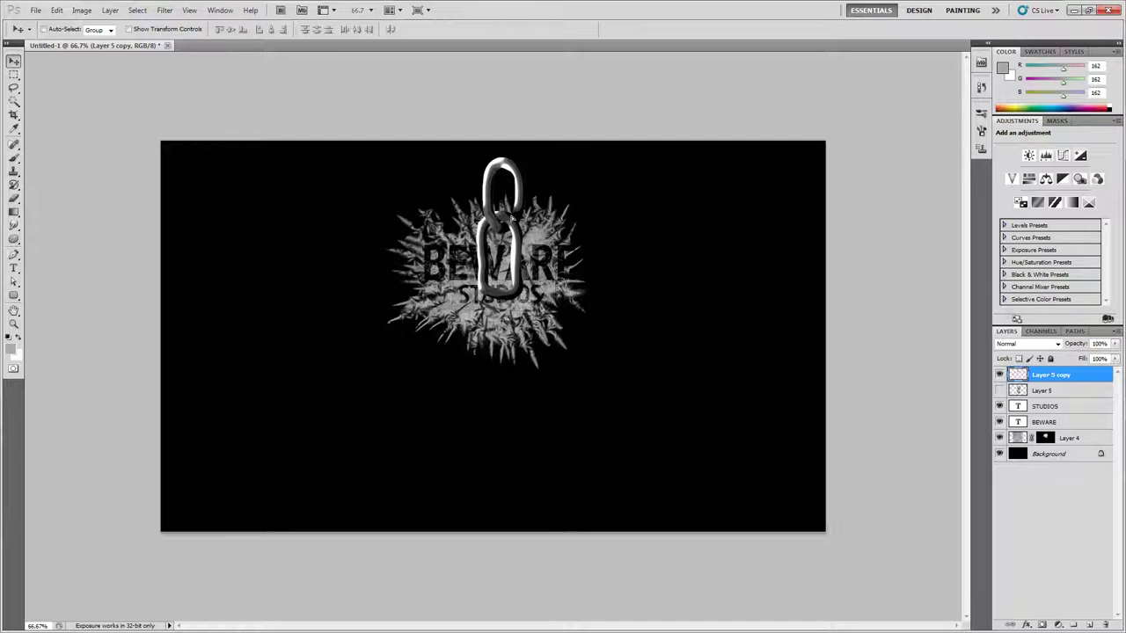
Step: Duplicate the reduced chain segment directly below and nudge it so its upper link overlaps the link above
{"action": "left_click_drag", "start_coordinate": [510, 216], "coordinate": [514, 340]}
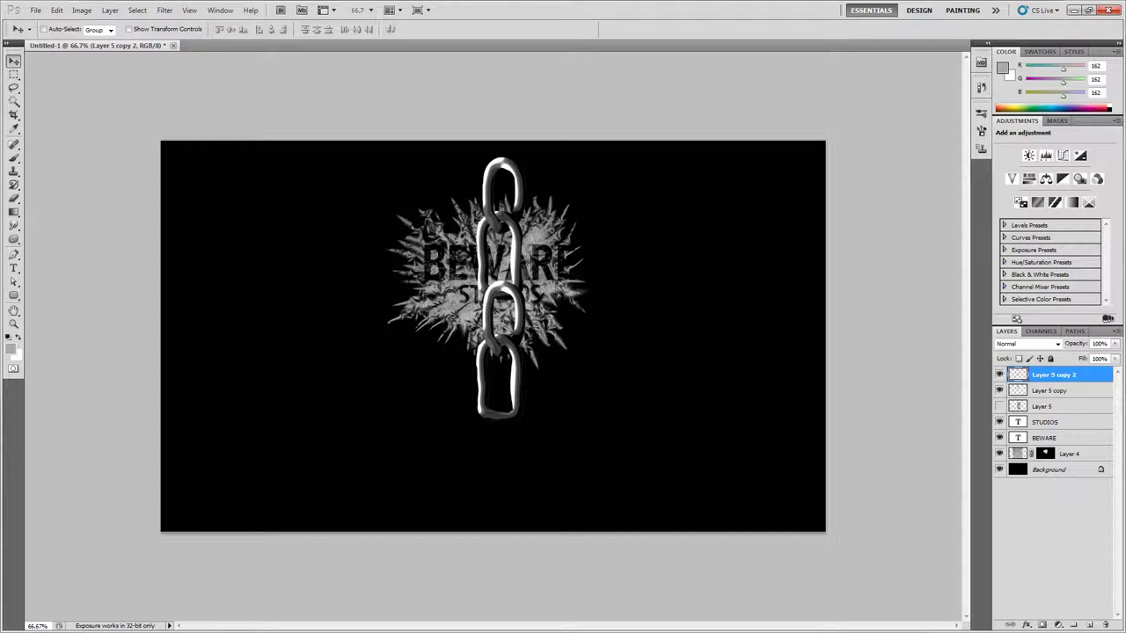
{"action": "key", "text": "z"}
{"action": "left_click", "coordinate": [504, 296]}
{"action": "left_click", "coordinate": [503, 295]}
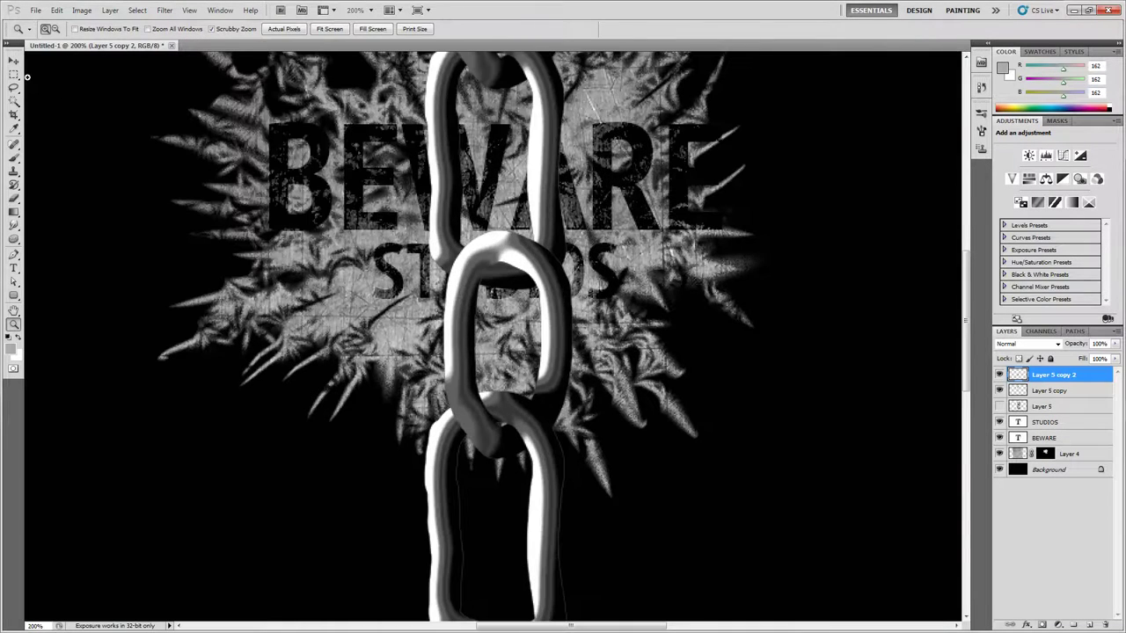
{"action": "left_click", "coordinate": [13, 61]}
{"action": "left_click_drag", "start_coordinate": [539, 318], "coordinate": [541, 305]}
{"action": "scroll", "coordinate": [541, 306], "scroll_direction": "up", "scroll_amount": 2}
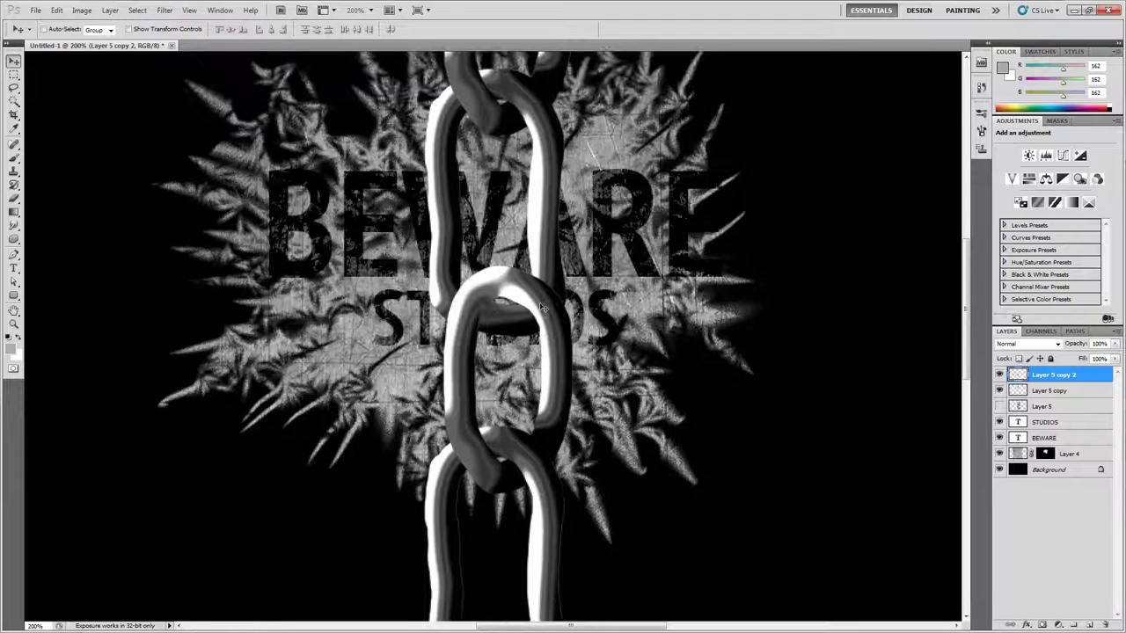
{"action": "scroll", "coordinate": [543, 307], "scroll_direction": "up", "scroll_amount": 1}
Step: Erase part of the lower segment's top link on Layer 5 copy 2 so the two segments interlock
{"action": "left_click", "coordinate": [14, 198]}
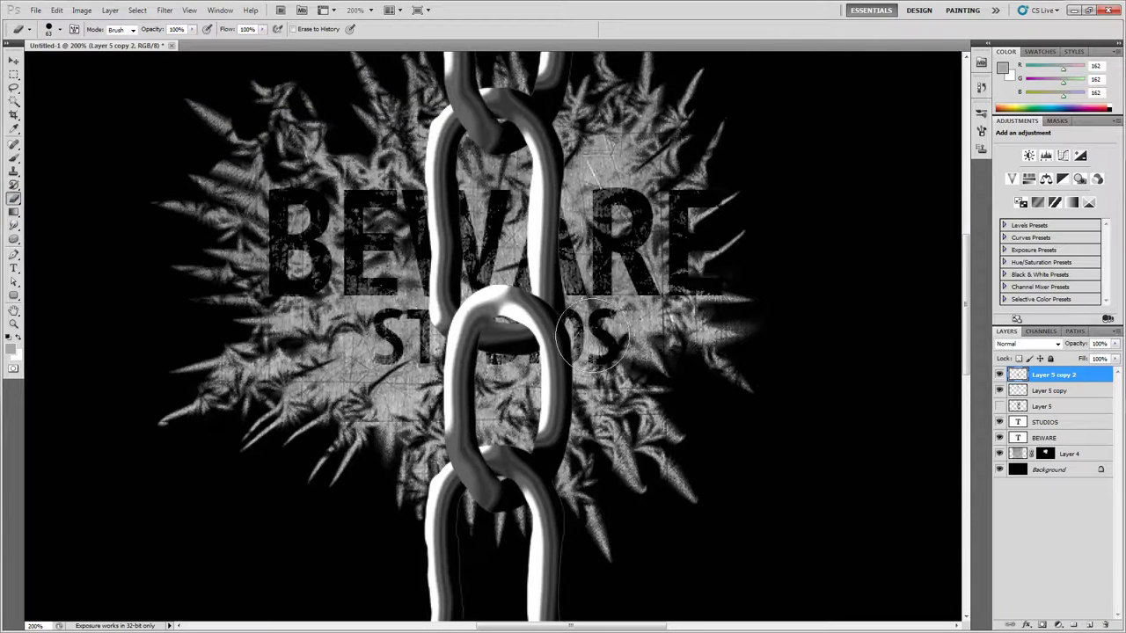
{"action": "key", "text": "ctrl+plus"}
{"action": "left_click_drag", "start_coordinate": [440, 247], "coordinate": [461, 257]}
{"action": "key", "text": "ctrl+minus"}
{"action": "key", "text": "ctrl+minus"}
{"action": "key", "text": "ctrl+minus"}
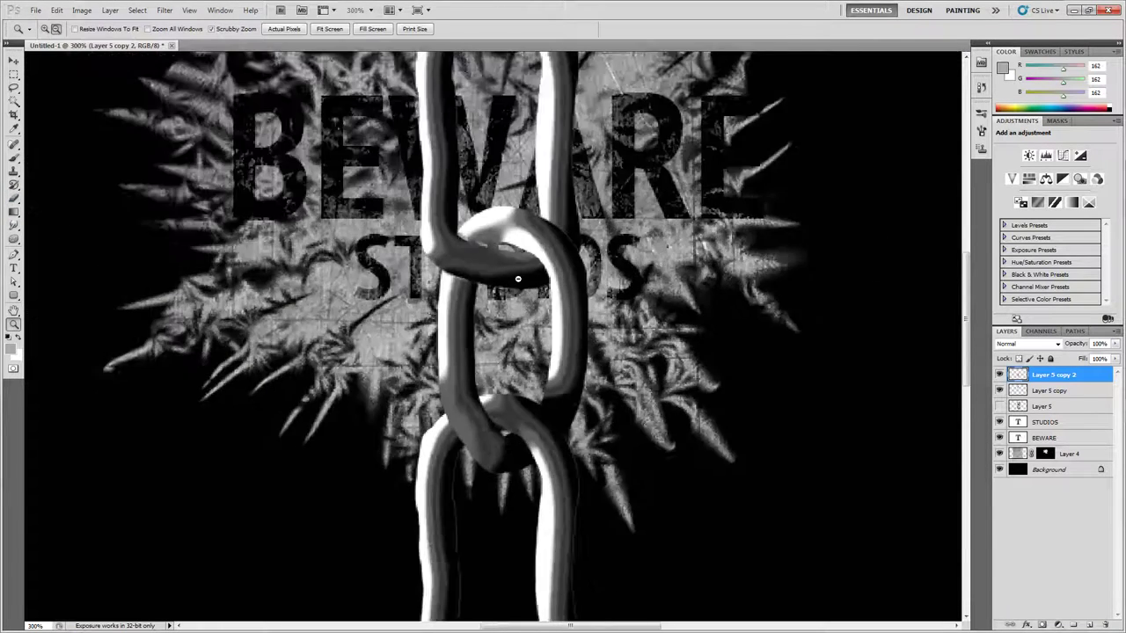
Step: Add a third chain segment below, scale all three segments down together, and reposition them
{"action": "left_click_drag", "start_coordinate": [528, 318], "coordinate": [560, 389]}
{"action": "left_click", "coordinate": [1056, 408], "text": "shift"}
{"action": "key", "text": "ctrl+t"}
{"action": "left_click_drag", "start_coordinate": [526, 126], "coordinate": [512, 216]}
{"action": "key", "text": "Return"}
{"action": "left_click_drag", "start_coordinate": [483, 298], "coordinate": [484, 273]}
Step: Duplicate further segments below to extend the chain to five segments, and merge all visible chain copies into one layer
{"action": "left_click", "coordinate": [1054, 393]}
{"action": "left_click_drag", "start_coordinate": [553, 311], "coordinate": [537, 469], "text": "alt"}
{"action": "left_click", "coordinate": [1059, 375]}
{"action": "left_click", "coordinate": [1053, 424], "text": "shift"}
{"action": "left_click", "coordinate": [999, 439]}
{"action": "left_click", "coordinate": [999, 438]}
{"action": "left_click", "coordinate": [1048, 438], "text": "shift"}
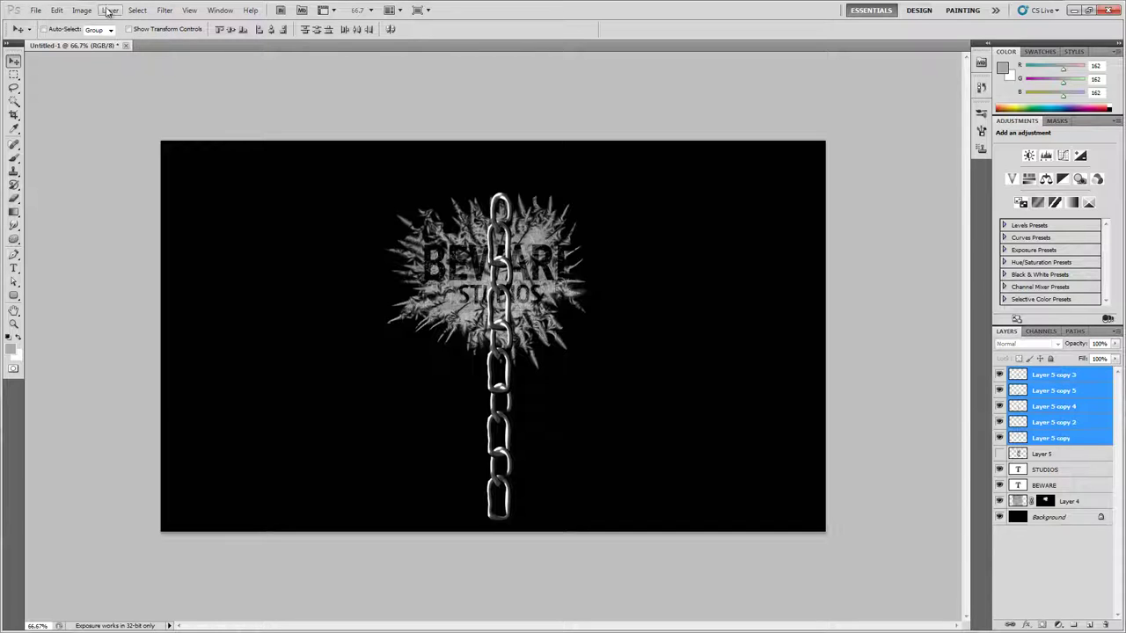
{"action": "left_click", "coordinate": [109, 10]}
{"action": "left_click", "coordinate": [132, 362]}
Step: Duplicate the merged chain below to lengthen it, erasing at the joint so the links interlock
{"action": "left_click_drag", "start_coordinate": [494, 491], "coordinate": [494, 487], "text": "alt"}
{"action": "key", "text": "z"}
{"action": "left_click", "coordinate": [486, 481]}
{"action": "left_click", "coordinate": [487, 481]}
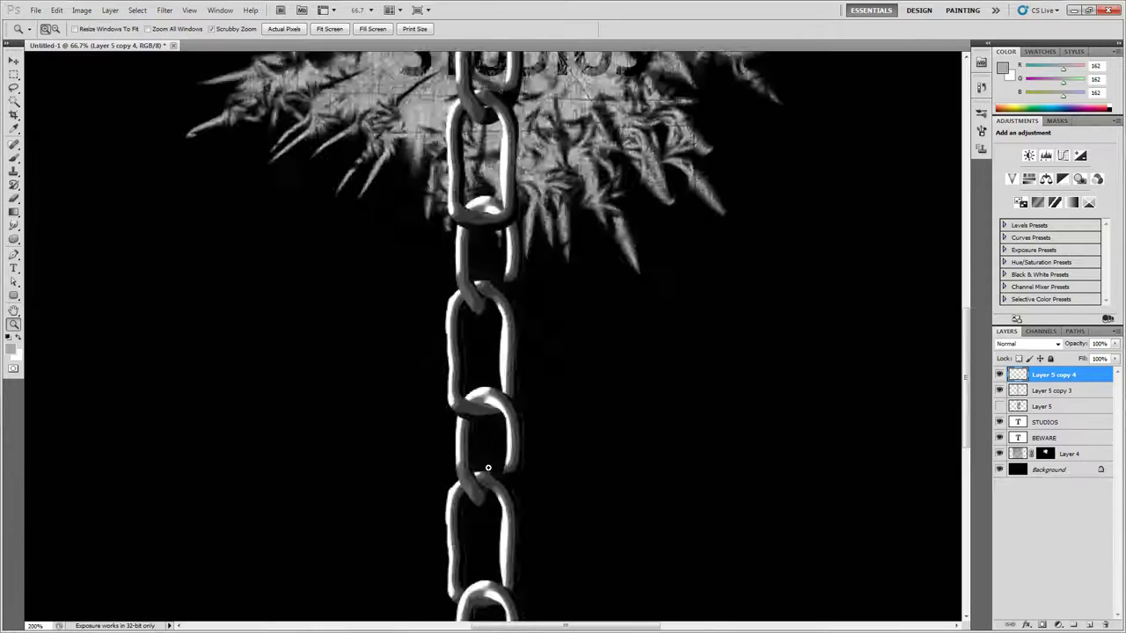
{"action": "left_click", "coordinate": [486, 481]}
{"action": "key", "text": "e"}
{"action": "key", "text": "v"}
{"action": "scroll", "coordinate": [472, 475], "scroll_direction": "down", "scroll_amount": 4}
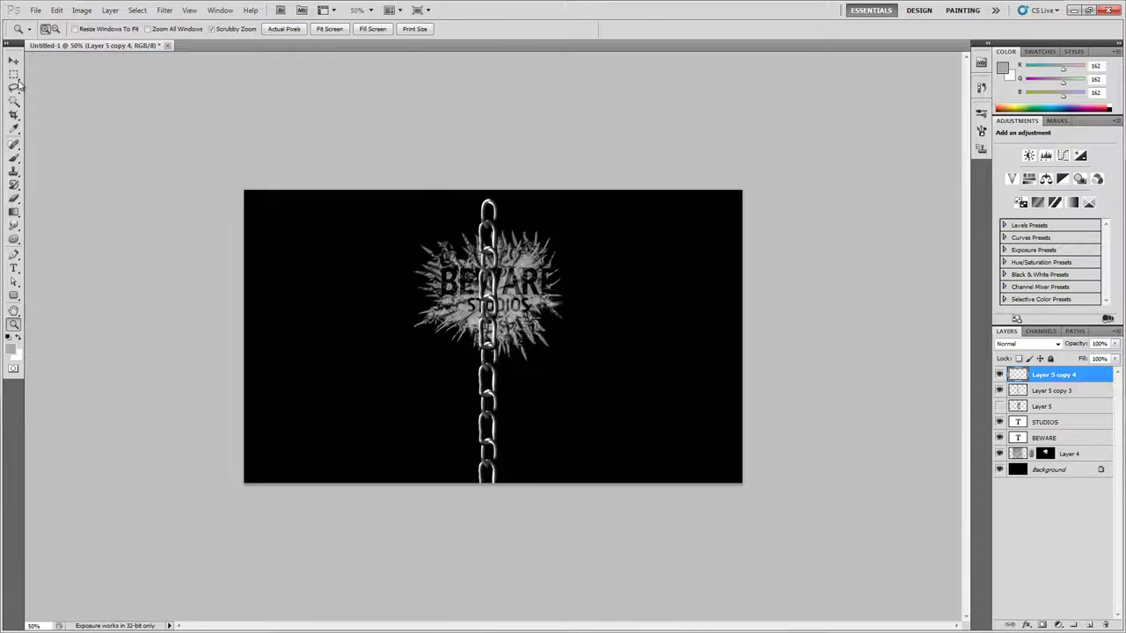
Step: Merge the two chain layers and scale the long chain down to roughly a third of its size
{"action": "key", "text": "alt+shift+bracketleft"}
{"action": "left_click", "coordinate": [109, 9]}
{"action": "left_click", "coordinate": [131, 362]}
{"action": "key", "text": "ctrl+t"}
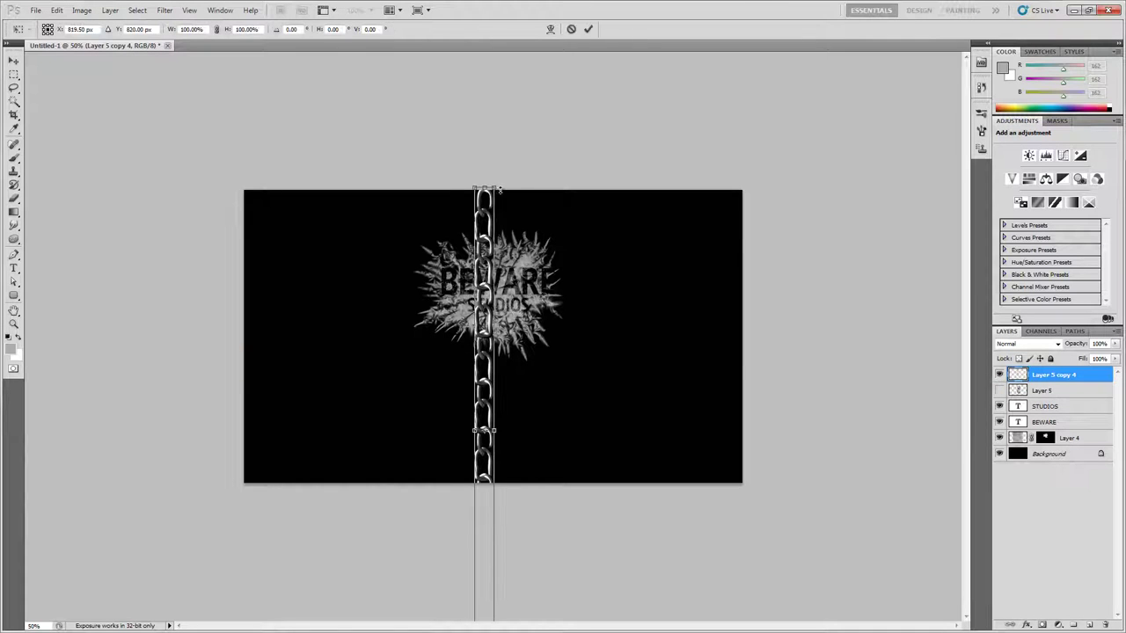
{"action": "left_click_drag", "start_coordinate": [471, 188], "coordinate": [472, 374]}
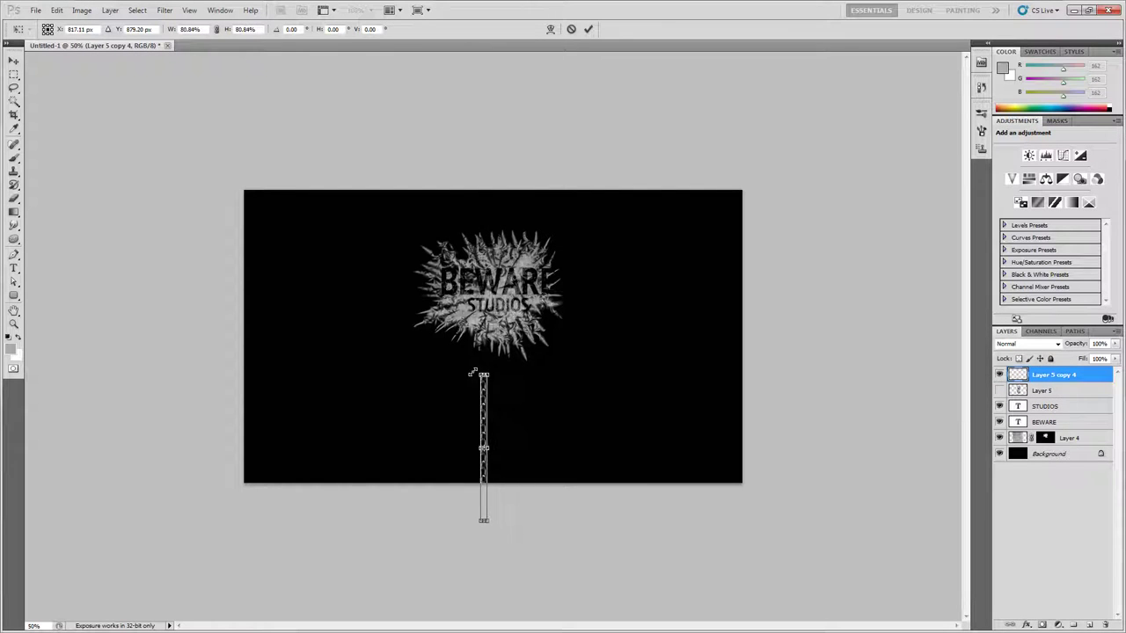
{"action": "key", "text": "Return"}
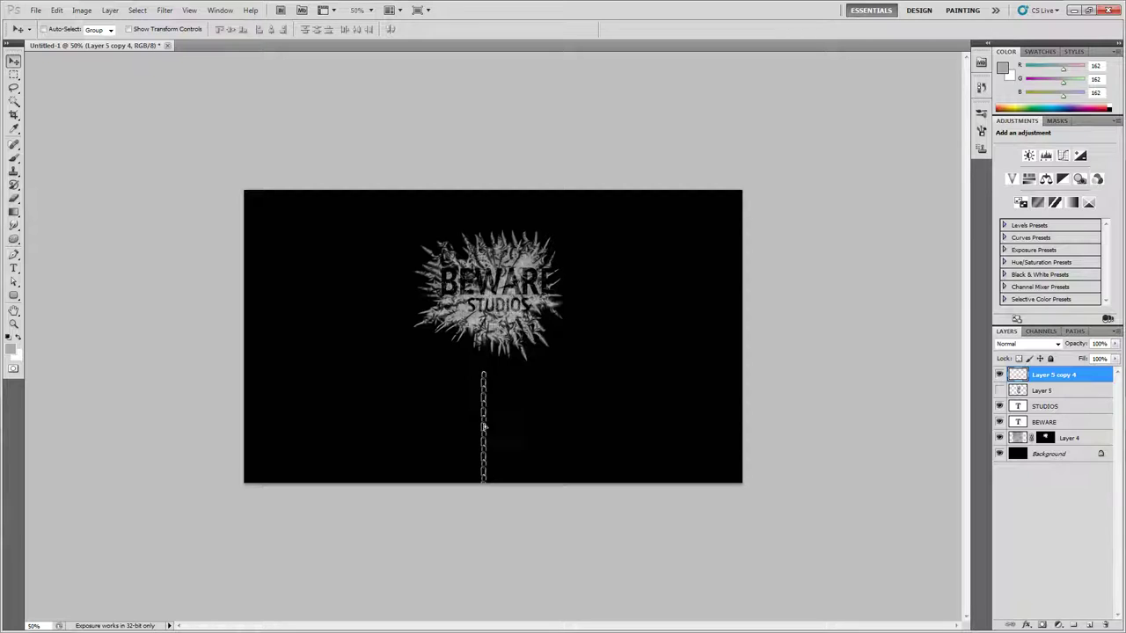
Step: Hang the thin chain from the canvas's upper edge down to the B of BEWARE and duplicate it above the R
{"action": "left_click_drag", "start_coordinate": [483, 426], "coordinate": [470, 285]}
{"action": "key", "text": "z"}
{"action": "left_click", "coordinate": [498, 331]}
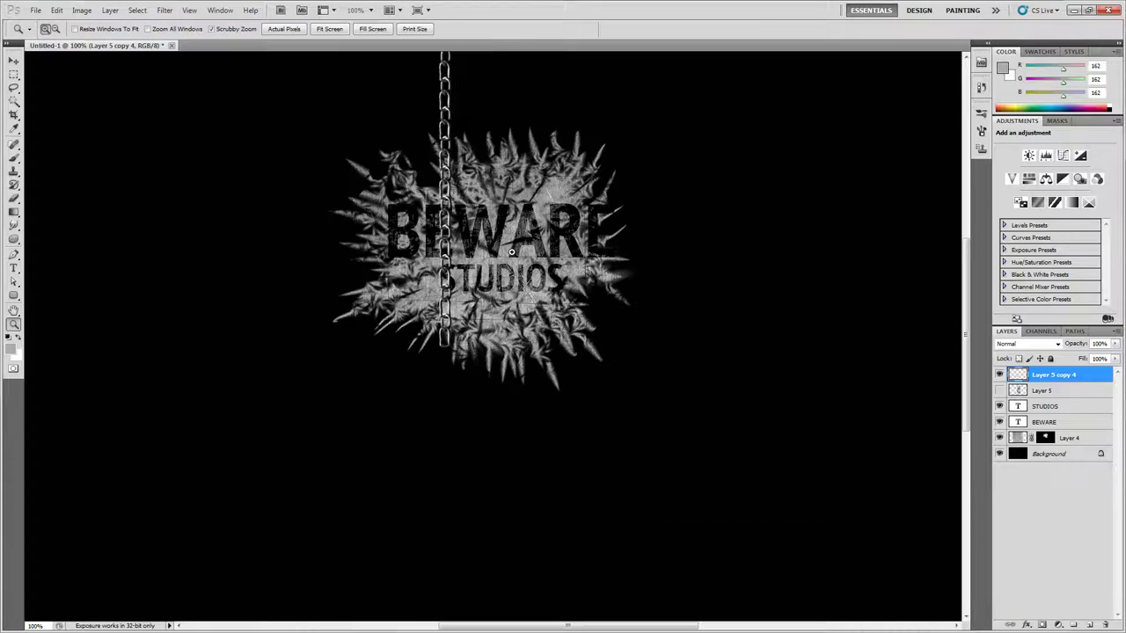
{"action": "scroll", "coordinate": [512, 252], "scroll_direction": "up", "scroll_amount": 2}
{"action": "left_click", "coordinate": [13, 61]}
{"action": "left_click_drag", "start_coordinate": [445, 308], "coordinate": [432, 254]}
{"action": "key", "text": "ctrl+t"}
{"action": "left_click_drag", "start_coordinate": [444, 380], "coordinate": [425, 274]}
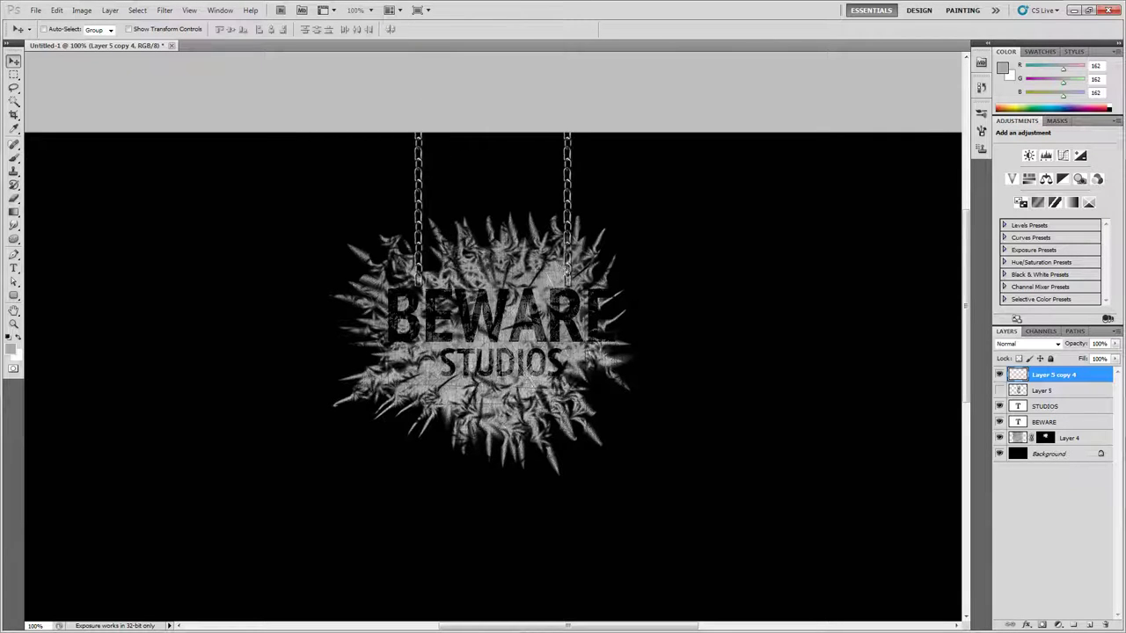
{"action": "left_click_drag", "start_coordinate": [567, 272], "coordinate": [570, 272]}
Step: Create a new layer above the chains and reduce the brush size to 24 px
{"action": "key", "text": "m"}
{"action": "key", "text": "z"}
{"action": "left_click", "coordinate": [463, 286]}
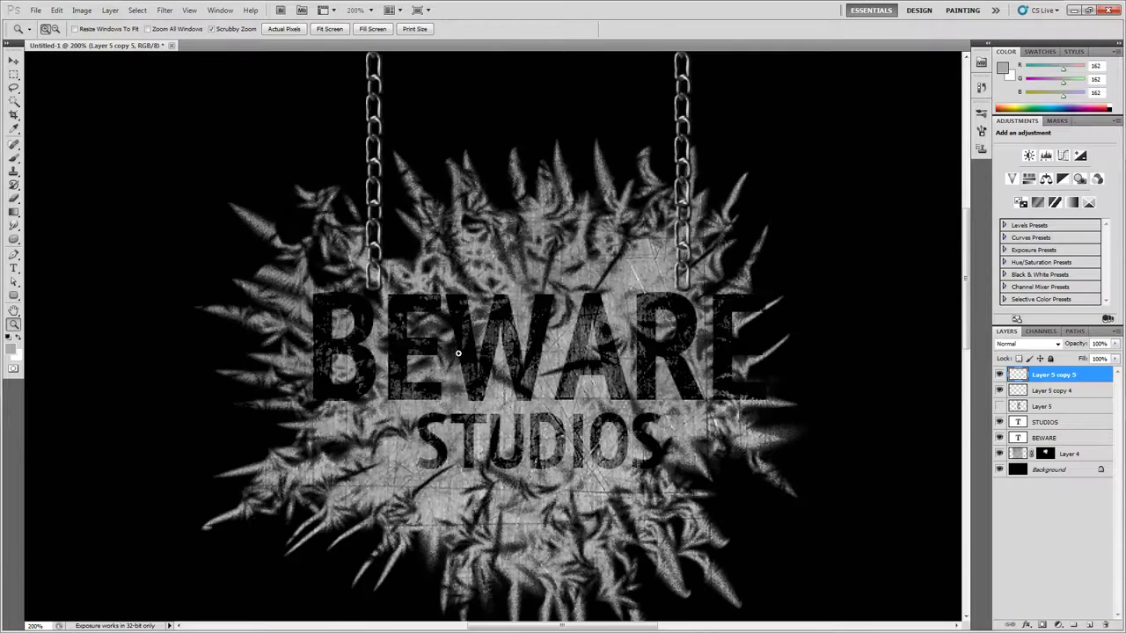
{"action": "scroll", "coordinate": [888, 401], "scroll_direction": "down", "scroll_amount": 1}
{"action": "left_click", "coordinate": [1090, 625]}
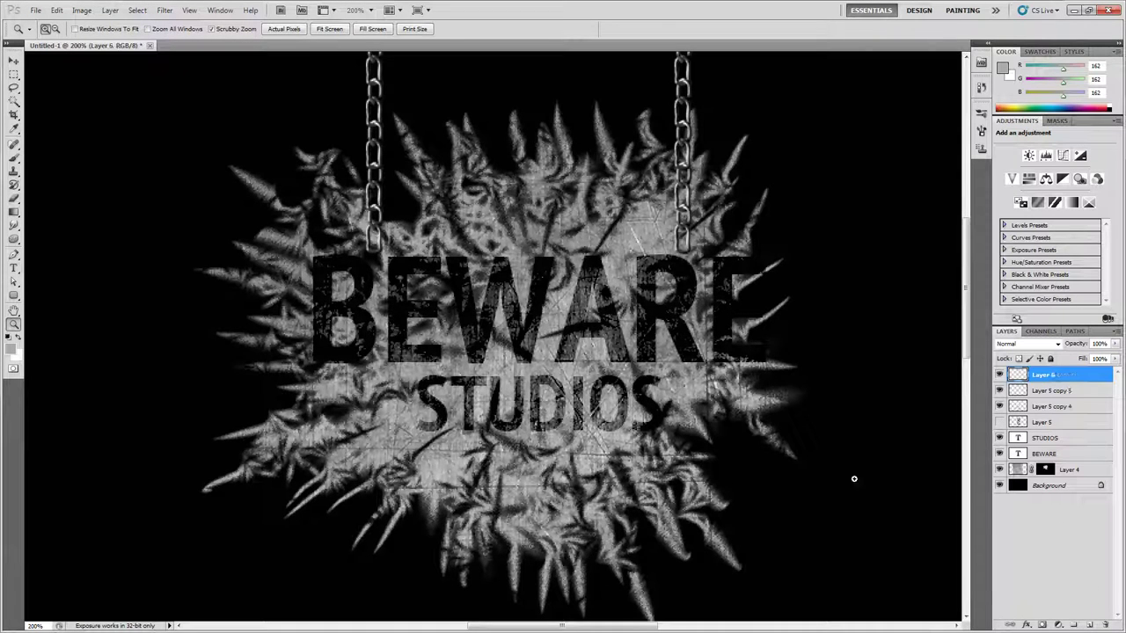
{"action": "left_click", "coordinate": [13, 156]}
{"action": "right_click", "coordinate": [299, 216]}
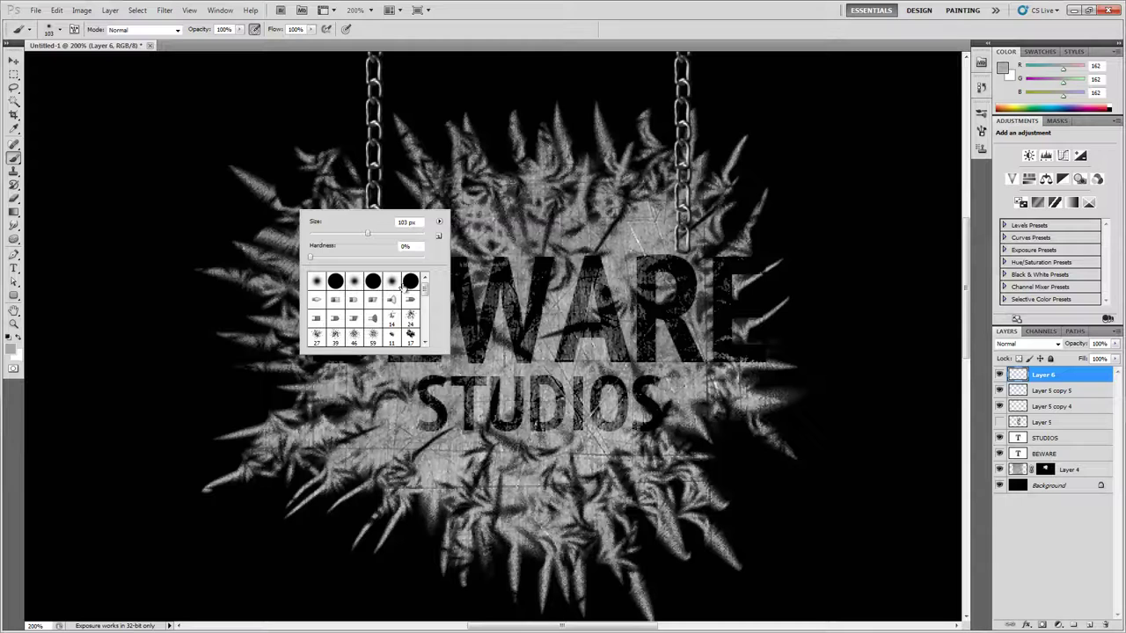
{"action": "left_click", "coordinate": [351, 234]}
{"action": "left_click_drag", "start_coordinate": [266, 190], "coordinate": [356, 202]}
{"action": "key", "text": "ctrl+z"}
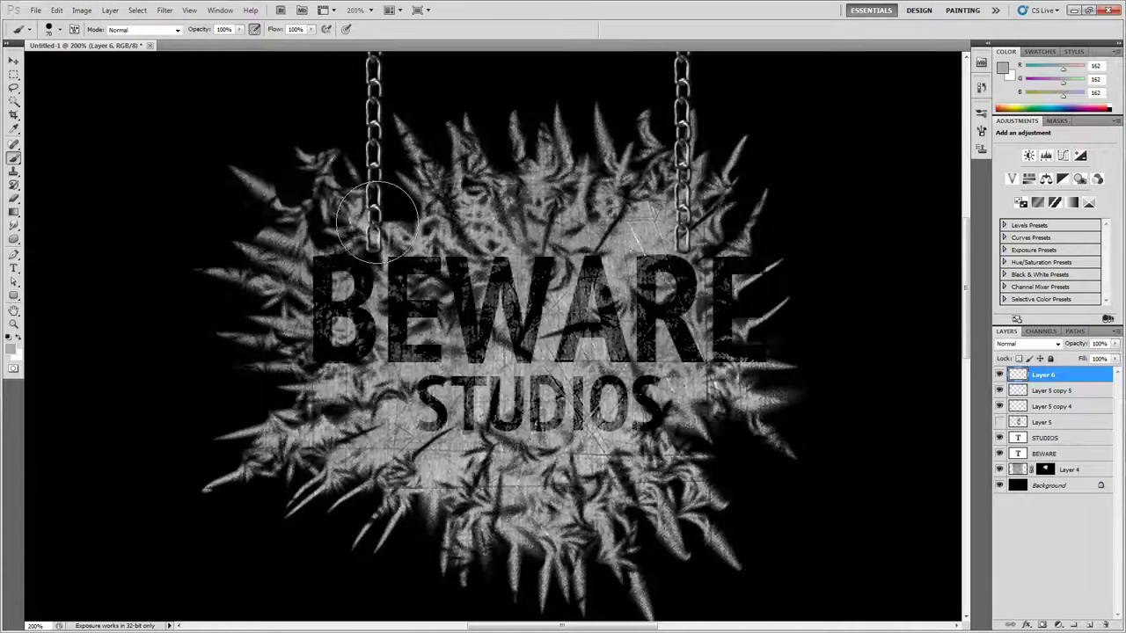
{"action": "right_click", "coordinate": [378, 223], "text": "alt"}
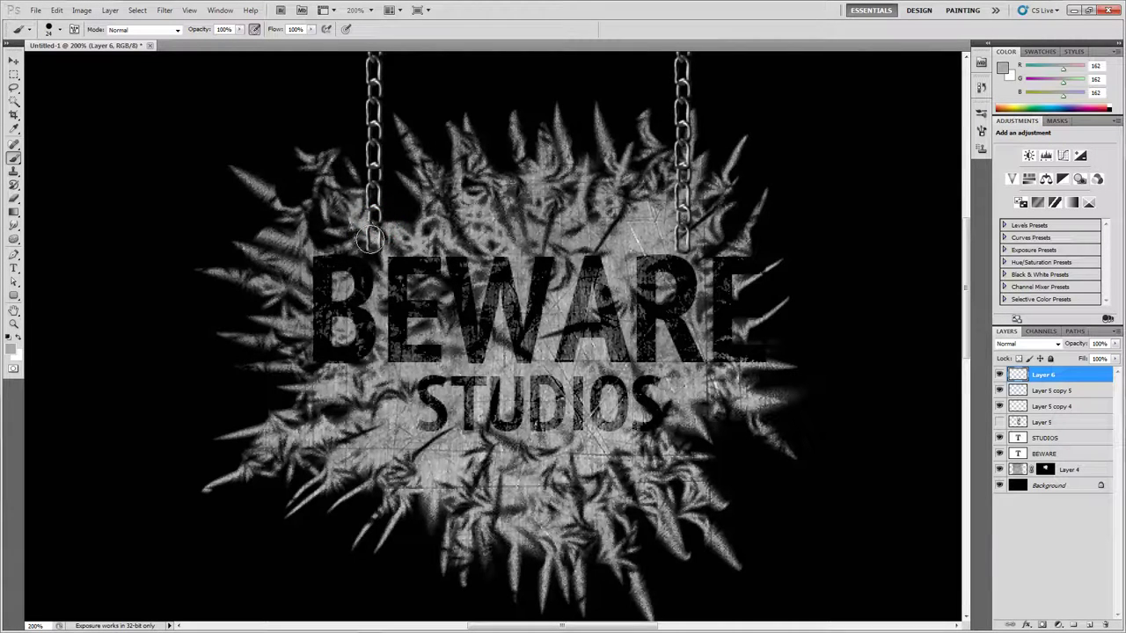
Step: Paint a grey bracket-shaped frame around the left part of BEWARE, joined to the left chain, with a 14 px brush
{"action": "mouse_move", "coordinate": [373, 235]}
{"action": "left_mouse_down"}
{"action": "mouse_move", "coordinate": [286, 242]}
{"action": "mouse_move", "coordinate": [304, 276]}
{"action": "mouse_move", "coordinate": [290, 326]}
{"action": "mouse_move", "coordinate": [302, 338]}
{"action": "mouse_move", "coordinate": [300, 390]}
{"action": "mouse_move", "coordinate": [421, 384]}
{"action": "left_mouse_up"}
{"action": "key", "text": "ctrl+z"}
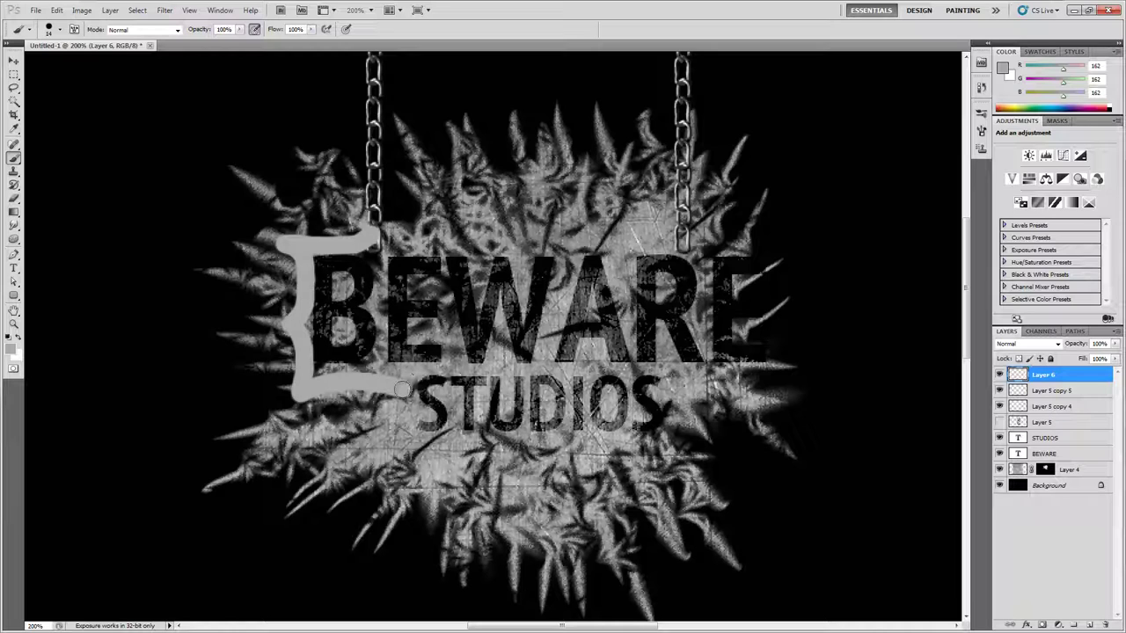
{"action": "mouse_move", "coordinate": [377, 234]}
{"action": "left_mouse_down"}
{"action": "mouse_move", "coordinate": [444, 220]}
{"action": "mouse_move", "coordinate": [477, 262]}
{"action": "left_mouse_up"}
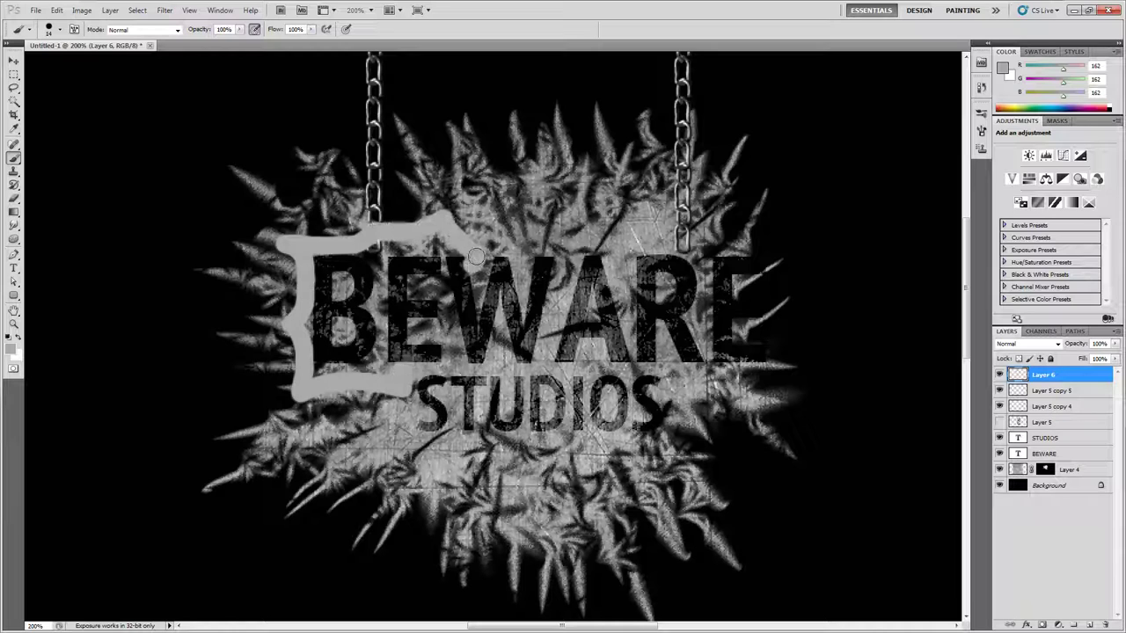
{"action": "mouse_move", "coordinate": [334, 243]}
{"action": "left_mouse_down"}
{"action": "mouse_move", "coordinate": [447, 235]}
{"action": "mouse_move", "coordinate": [296, 245]}
{"action": "mouse_move", "coordinate": [372, 214]}
{"action": "mouse_move", "coordinate": [383, 232]}
{"action": "left_mouse_up"}
Step: Enlarge the grey frame on Layer 6 well beyond the title and select its outline
{"action": "key", "text": "v"}
{"action": "key", "text": "ctrl+minus"}
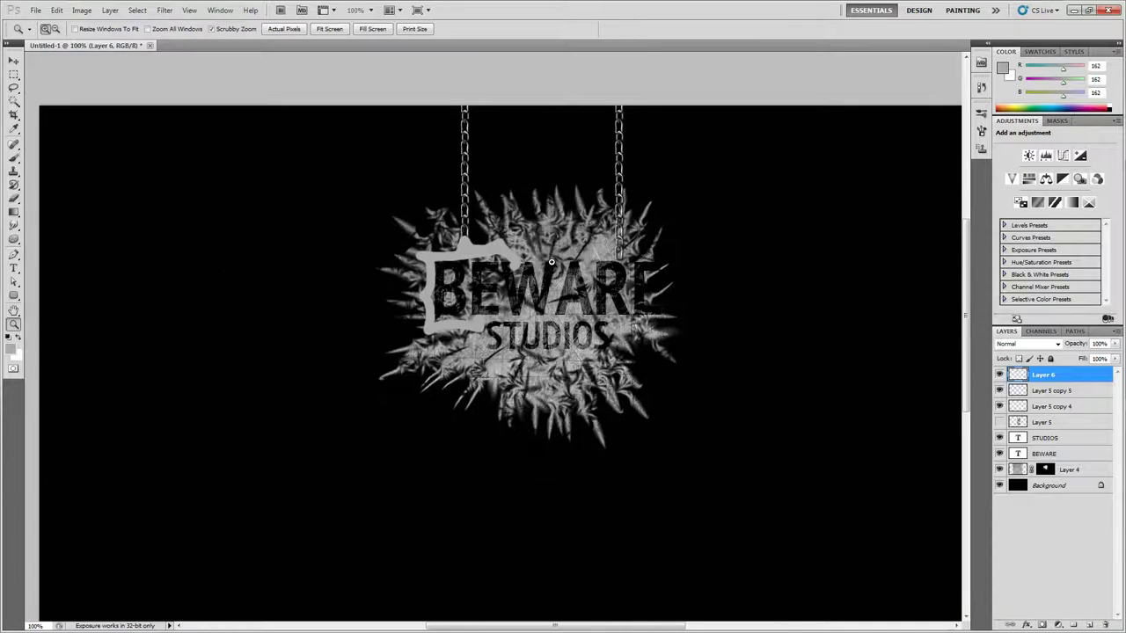
{"action": "key", "text": "ctrl+t"}
{"action": "left_click_drag", "start_coordinate": [525, 338], "coordinate": [774, 493]}
{"action": "left_click_drag", "start_coordinate": [608, 229], "coordinate": [661, 331]}
{"action": "key", "text": "Return"}
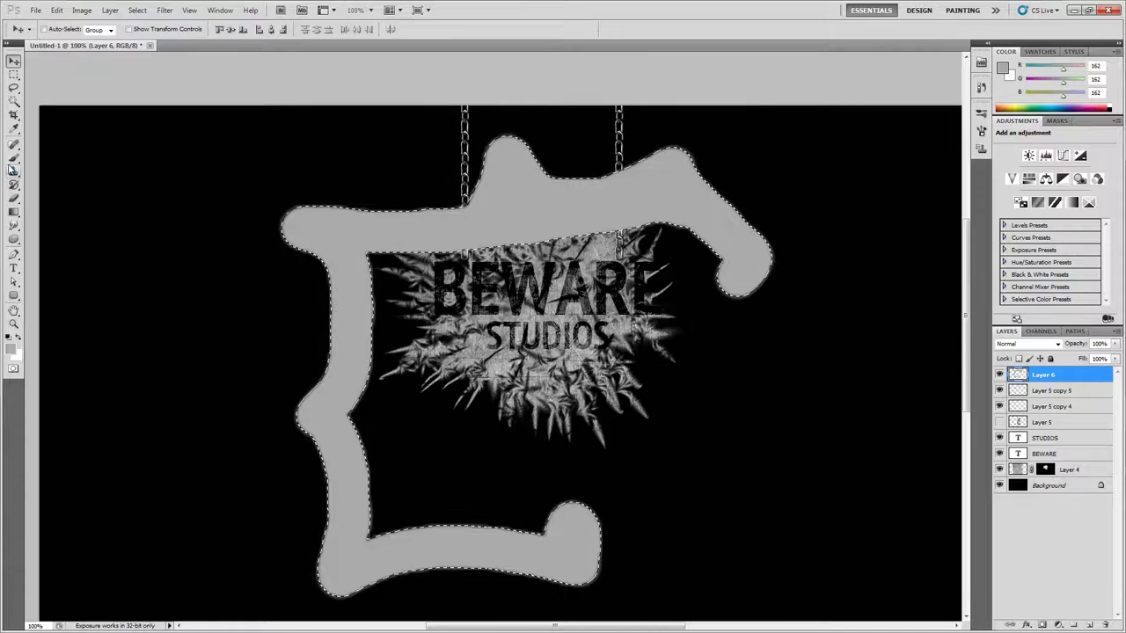
Step: Paint white highlights along the frame's edges inside the selection with a soft 143 px brush
{"action": "key", "text": "b"}
{"action": "key", "text": "x"}
{"action": "mouse_move", "coordinate": [357, 230]}
{"action": "left_mouse_down"}
{"action": "mouse_move", "coordinate": [386, 230]}
{"action": "mouse_move", "coordinate": [324, 244]}
{"action": "mouse_move", "coordinate": [340, 244]}
{"action": "left_mouse_up"}
{"action": "right_click", "coordinate": [255, 220]}
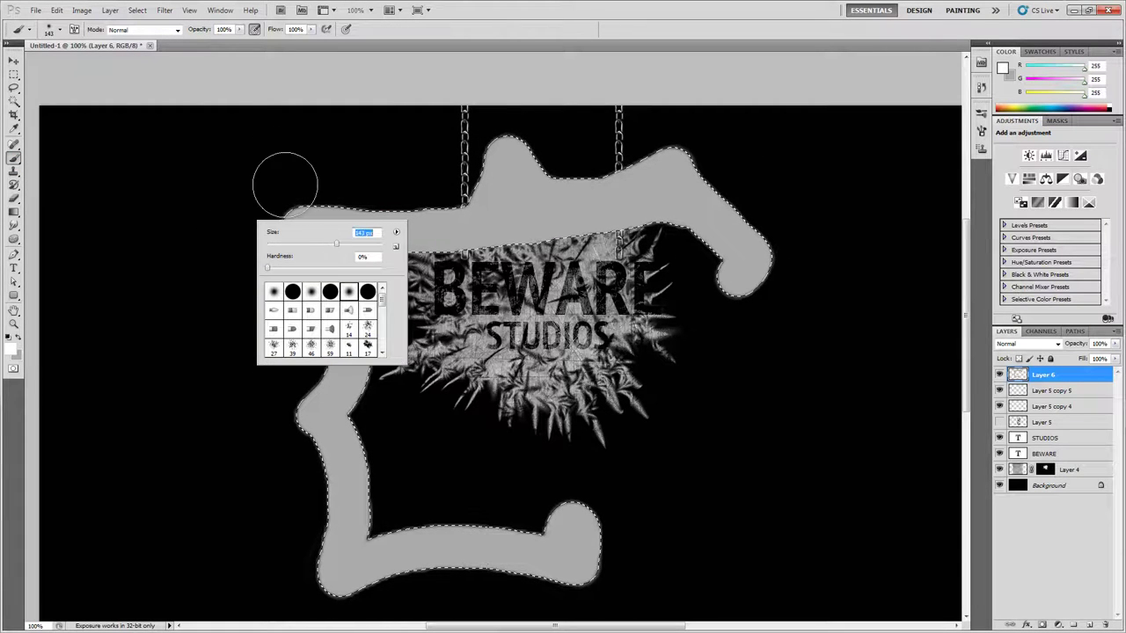
{"action": "mouse_move", "coordinate": [284, 184]}
{"action": "left_mouse_down"}
{"action": "mouse_move", "coordinate": [456, 194]}
{"action": "mouse_move", "coordinate": [475, 156]}
{"action": "mouse_move", "coordinate": [452, 200]}
{"action": "mouse_move", "coordinate": [564, 149]}
{"action": "mouse_move", "coordinate": [571, 159]}
{"action": "mouse_move", "coordinate": [661, 138]}
{"action": "mouse_move", "coordinate": [626, 155]}
{"action": "mouse_move", "coordinate": [577, 158]}
{"action": "mouse_move", "coordinate": [714, 239]}
{"action": "mouse_move", "coordinate": [696, 241]}
{"action": "mouse_move", "coordinate": [729, 261]}
{"action": "left_mouse_up"}
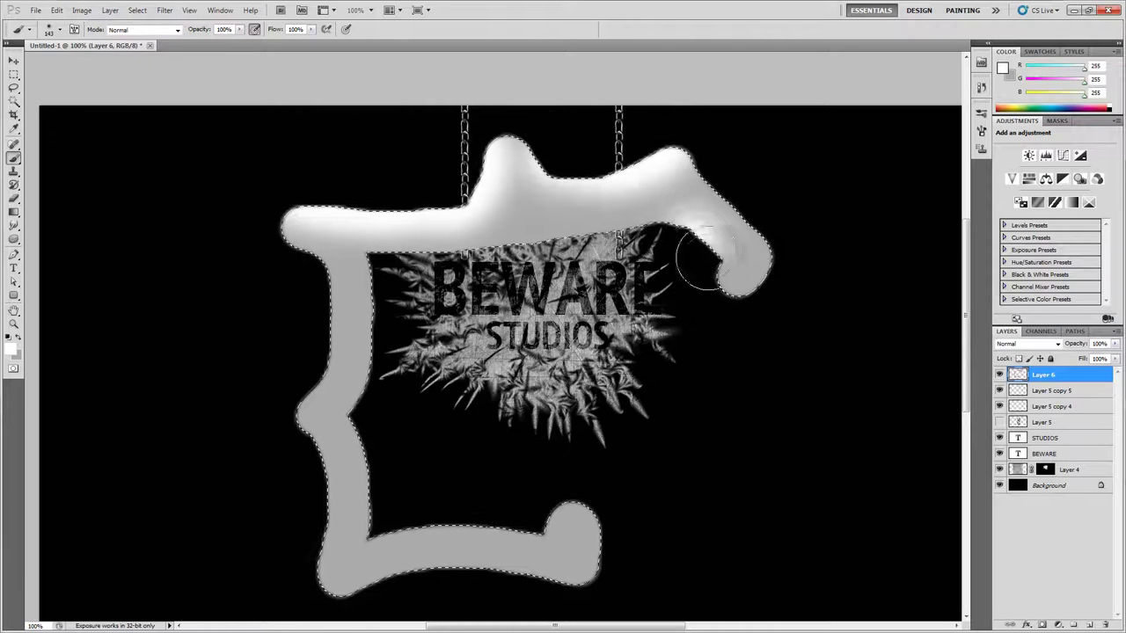
{"action": "left_click_drag", "start_coordinate": [309, 282], "coordinate": [326, 495]}
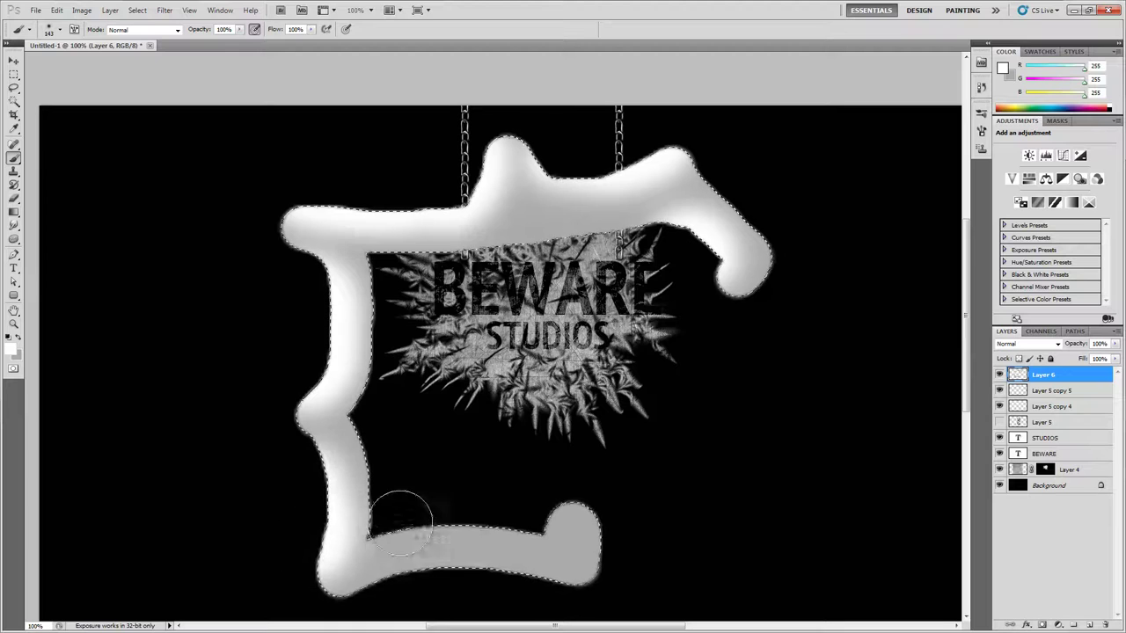
{"action": "left_click_drag", "start_coordinate": [400, 524], "coordinate": [571, 532]}
Step: Set the foreground colour to black and paint soft shadows along the selected frame to give it a rounded look
{"action": "key", "text": "x"}
{"action": "left_click", "coordinate": [11, 349]}
{"action": "left_click", "coordinate": [664, 243]}
{"action": "key", "text": "Return"}
{"action": "mouse_move", "coordinate": [413, 248]}
{"action": "left_mouse_down"}
{"action": "mouse_move", "coordinate": [535, 262]}
{"action": "mouse_move", "coordinate": [678, 251]}
{"action": "left_mouse_up"}
{"action": "left_click_drag", "start_coordinate": [774, 290], "coordinate": [749, 296]}
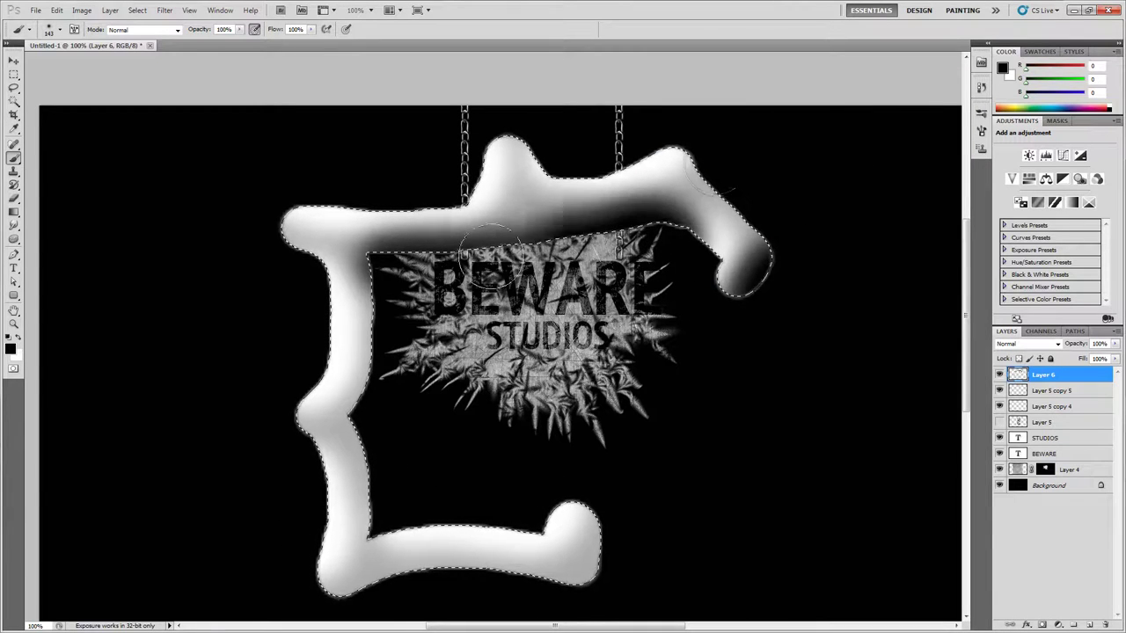
{"action": "mouse_move", "coordinate": [397, 176]}
{"action": "left_mouse_down"}
{"action": "mouse_move", "coordinate": [311, 231]}
{"action": "mouse_move", "coordinate": [294, 265]}
{"action": "mouse_move", "coordinate": [313, 304]}
{"action": "mouse_move", "coordinate": [304, 468]}
{"action": "mouse_move", "coordinate": [355, 596]}
{"action": "mouse_move", "coordinate": [604, 527]}
{"action": "mouse_move", "coordinate": [620, 568]}
{"action": "left_mouse_up"}
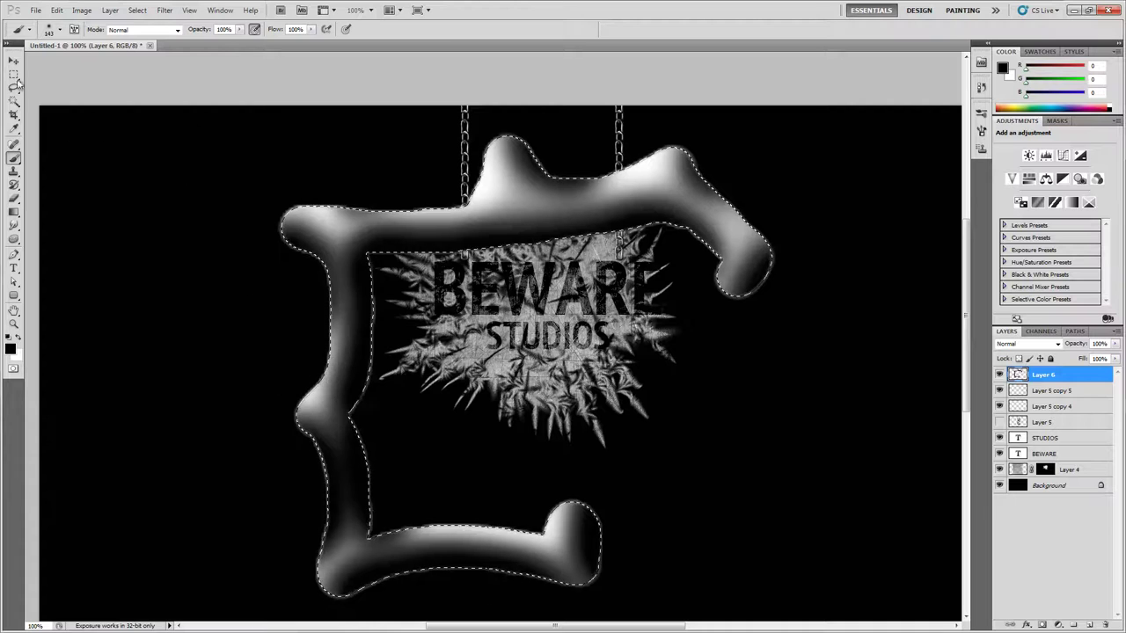
Step: Clear the selection and apply a Curves adjustment with a wavy custom RGB curve to the frame for a metallic look
{"action": "key", "text": "m"}
{"action": "key", "text": "ctrl+d"}
{"action": "left_click", "coordinate": [81, 9]}
{"action": "mouse_move", "coordinate": [99, 40]}
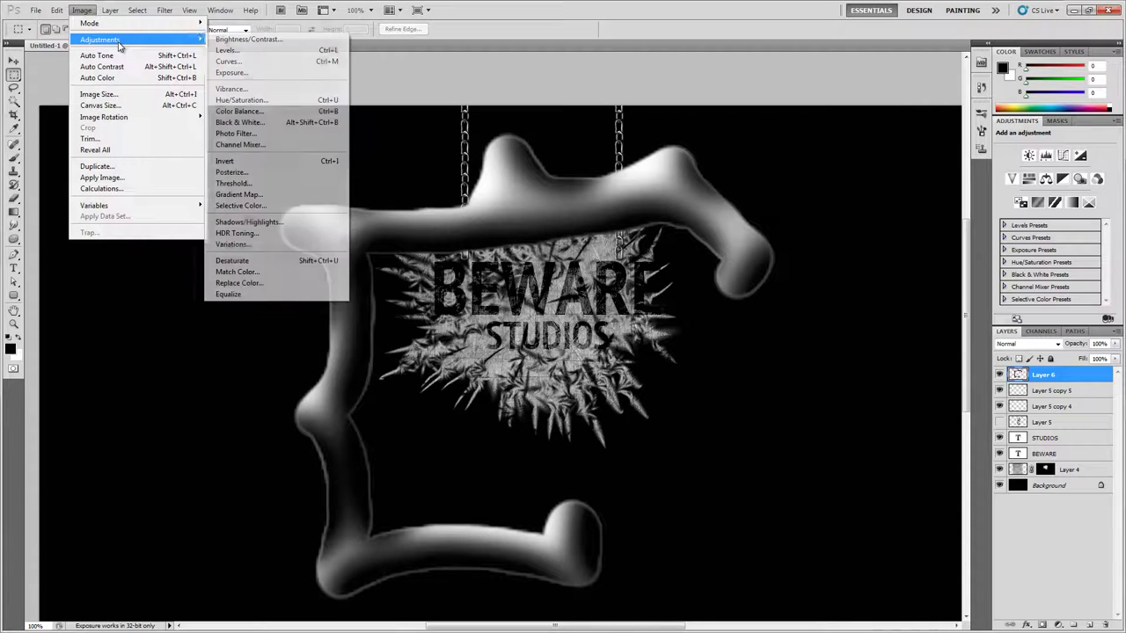
{"action": "left_click", "coordinate": [234, 63]}
{"action": "left_click_drag", "start_coordinate": [871, 229], "coordinate": [835, 280]}
{"action": "left_click_drag", "start_coordinate": [893, 248], "coordinate": [893, 253]}
{"action": "left_click_drag", "start_coordinate": [914, 234], "coordinate": [929, 175]}
{"action": "left_click_drag", "start_coordinate": [894, 253], "coordinate": [896, 238]}
{"action": "left_click_drag", "start_coordinate": [872, 241], "coordinate": [834, 275]}
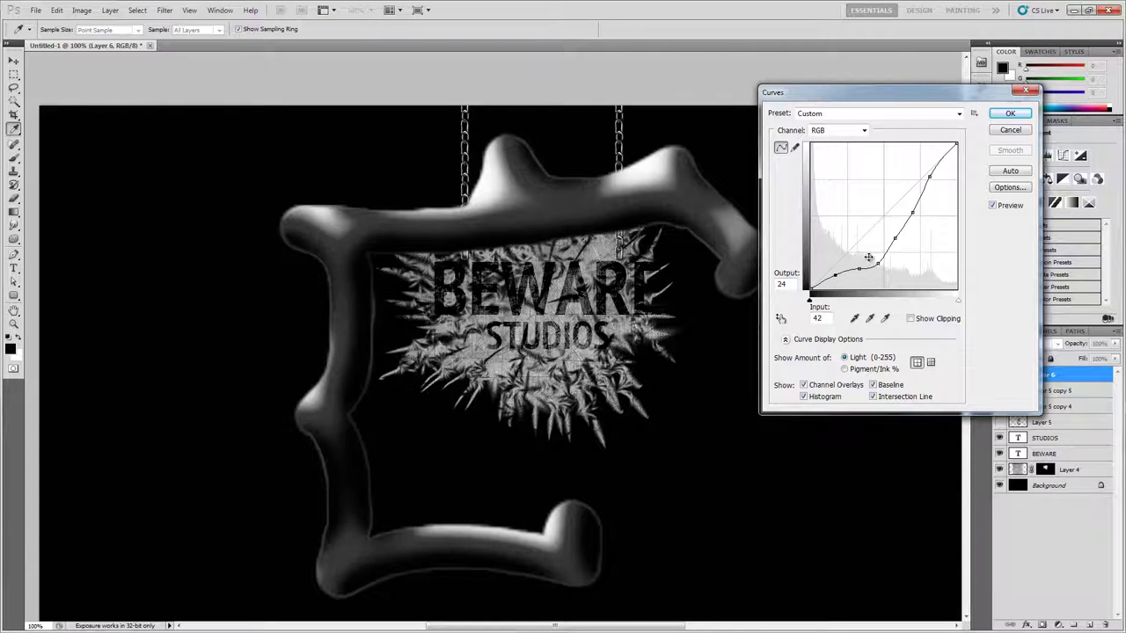
{"action": "mouse_move", "coordinate": [929, 176]}
{"action": "left_mouse_down"}
{"action": "mouse_move", "coordinate": [937, 155]}
{"action": "mouse_move", "coordinate": [939, 166]}
{"action": "left_mouse_up"}
{"action": "left_click", "coordinate": [946, 150]}
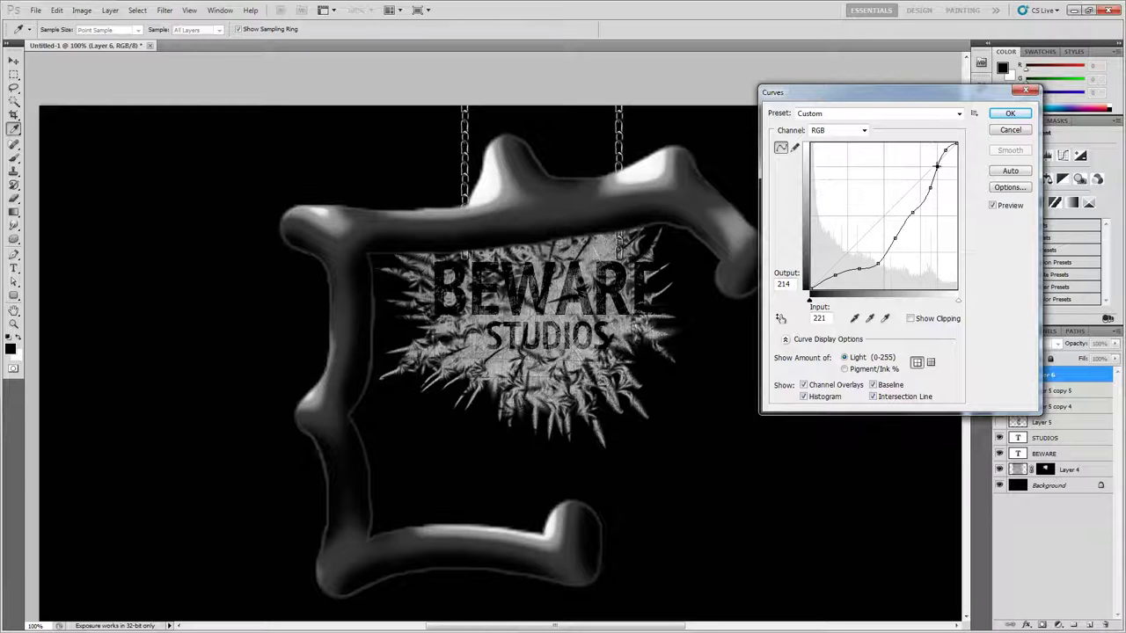
{"action": "left_click", "coordinate": [1005, 117]}
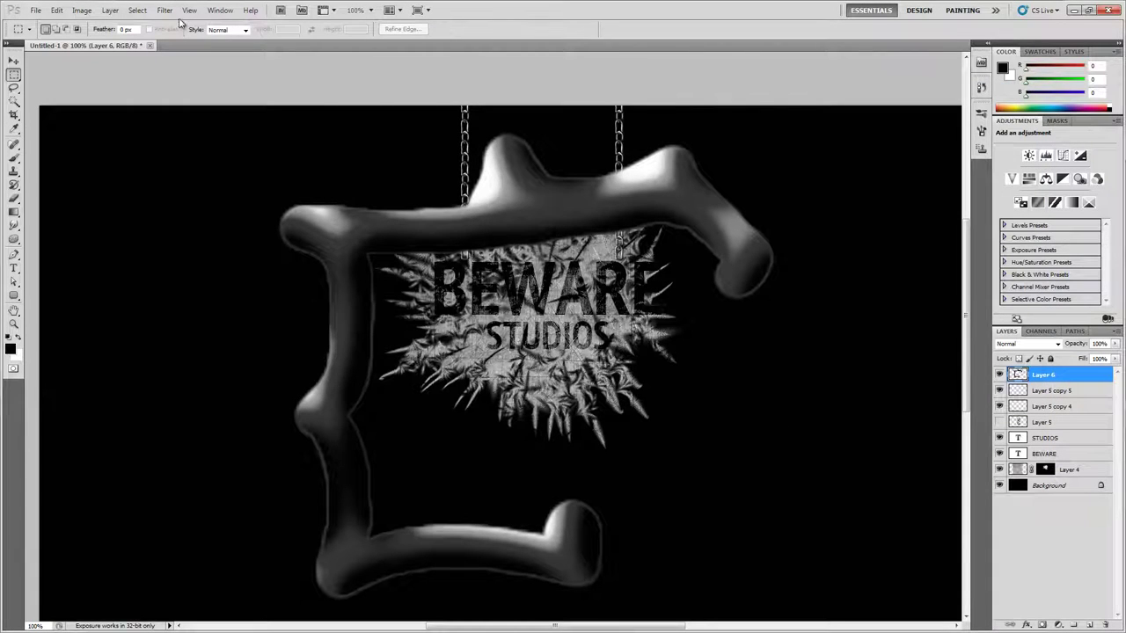
Step: Smooth the metallic frame on Layer 6 with a Median filter at a 16-pixel radius
{"action": "left_click", "coordinate": [164, 10]}
{"action": "mouse_move", "coordinate": [211, 150]}
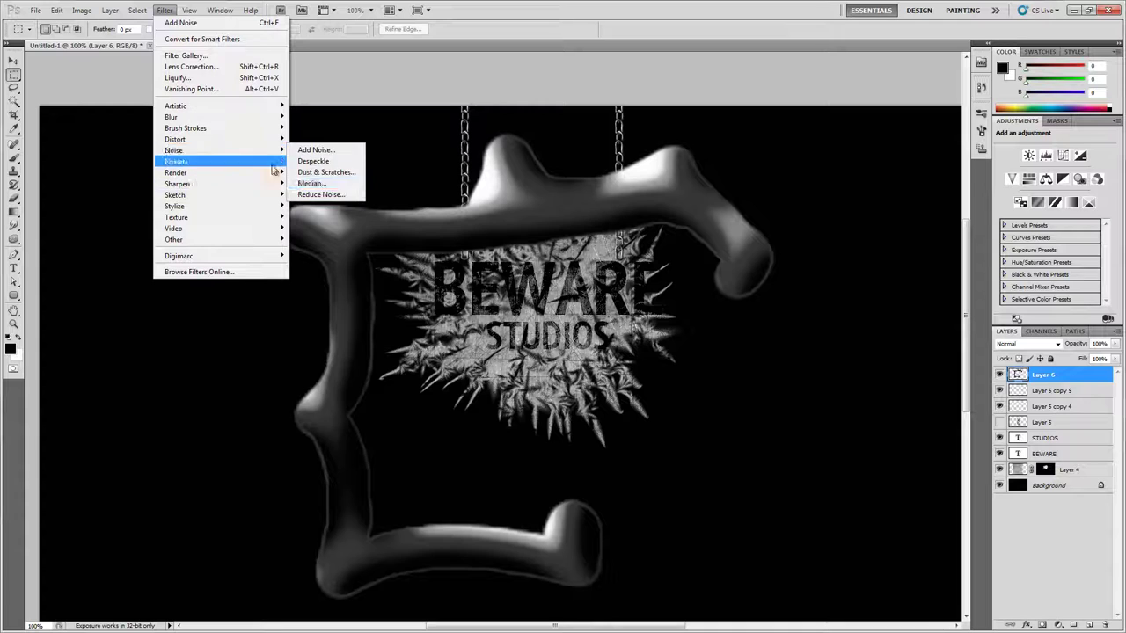
{"action": "left_click", "coordinate": [350, 188]}
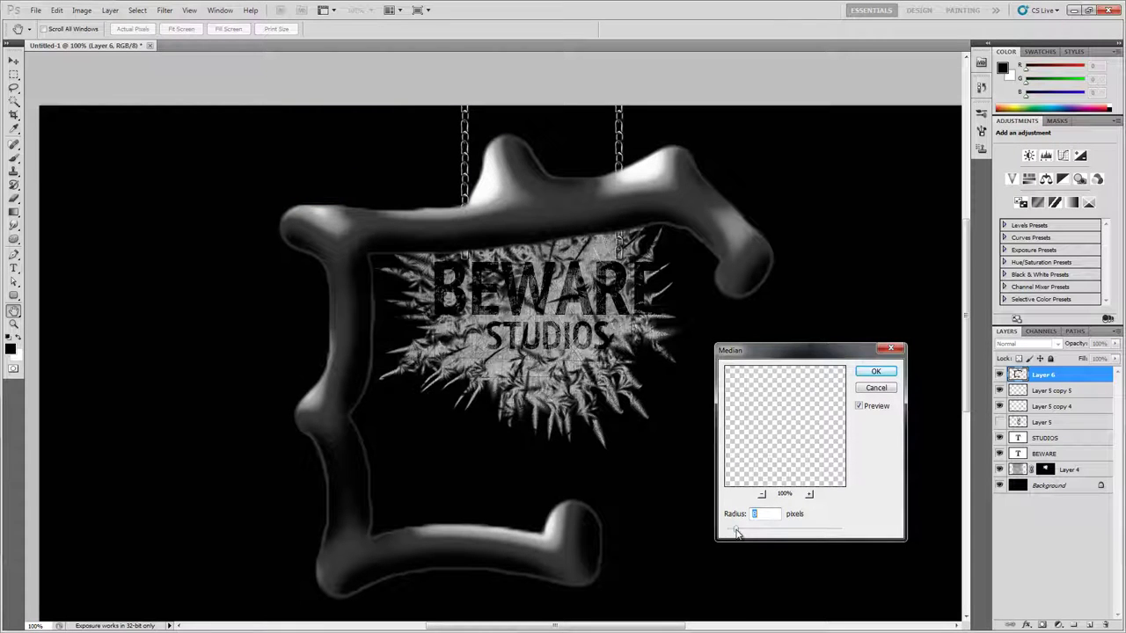
{"action": "left_click_drag", "start_coordinate": [737, 533], "coordinate": [747, 532]}
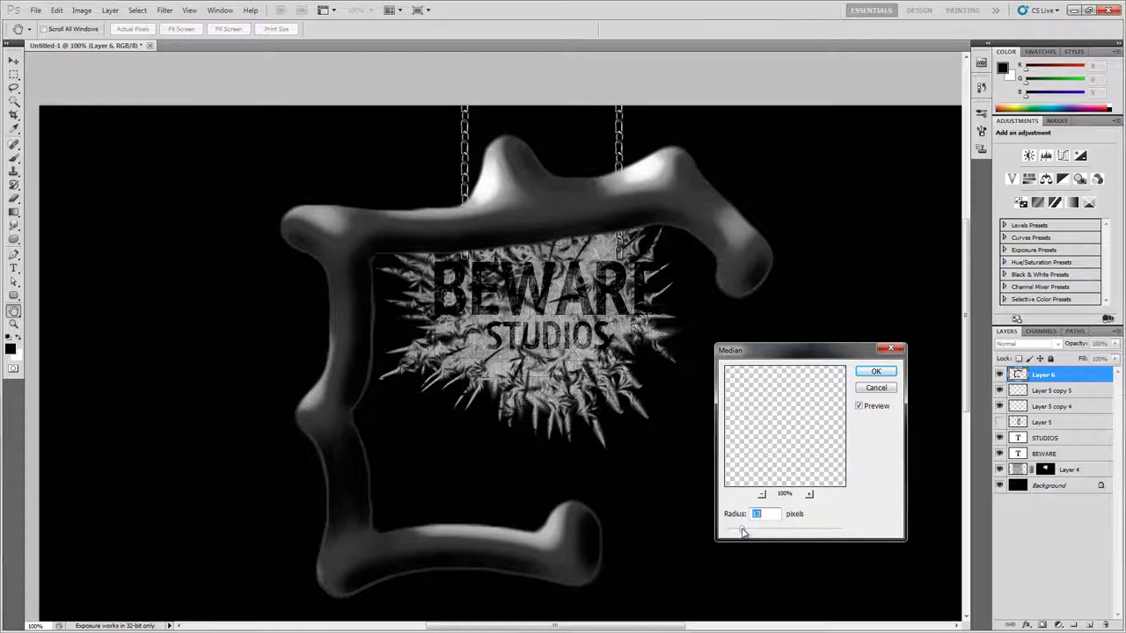
{"action": "left_click", "coordinate": [880, 377]}
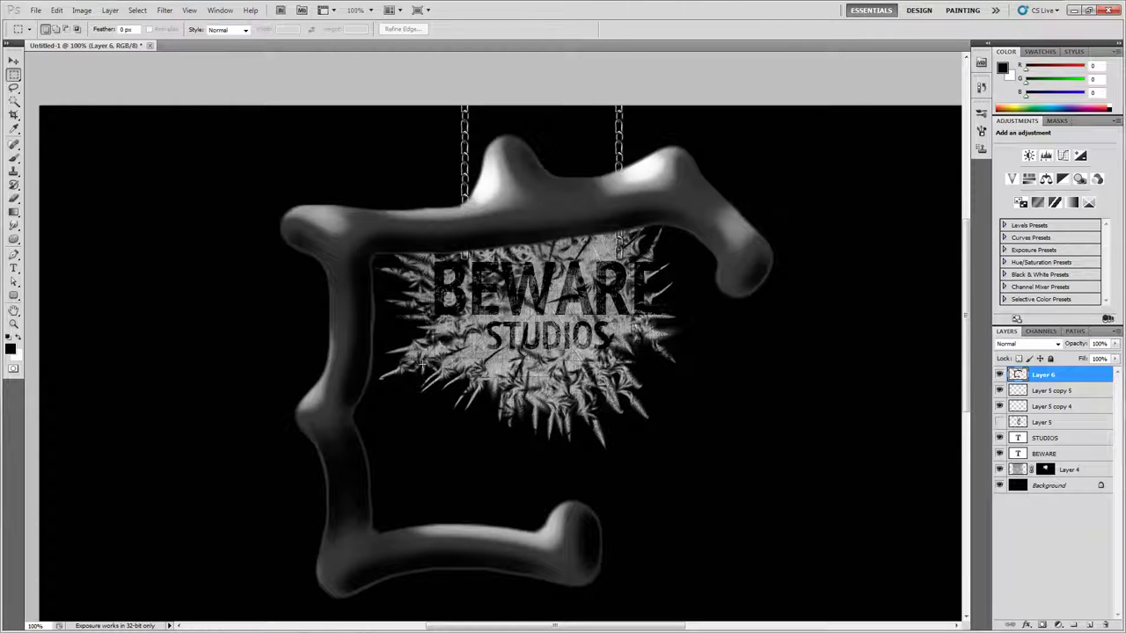
Step: Start a Puppet Warp on the frame, pin its corners and peaks, and pull the upper-left corner into a narrower tip
{"action": "left_click", "coordinate": [58, 9]}
{"action": "left_click", "coordinate": [97, 211]}
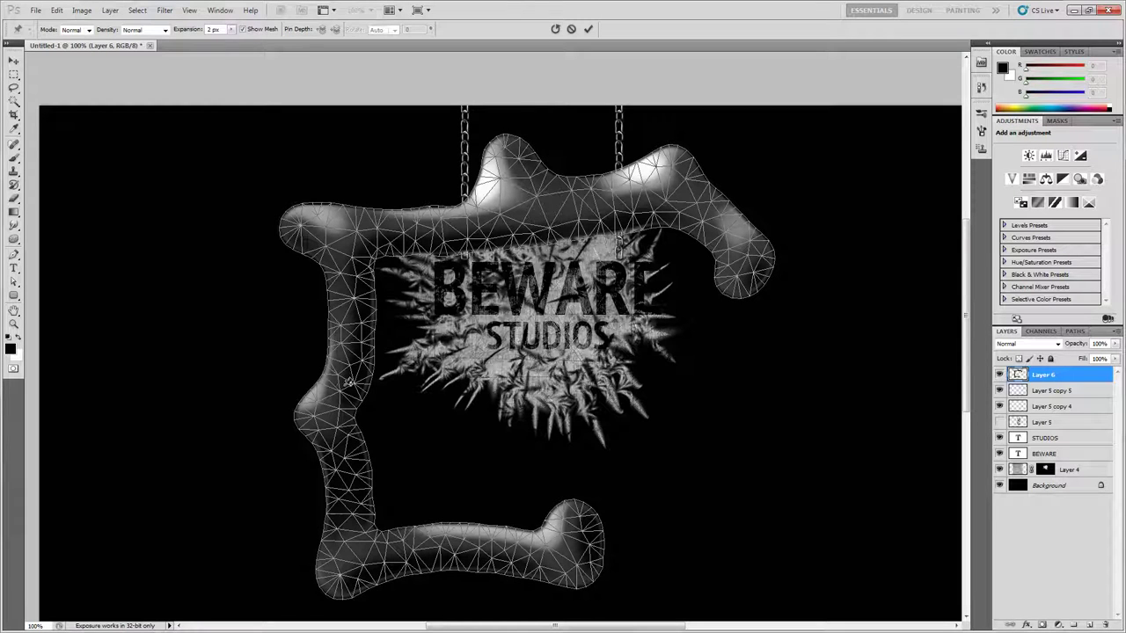
{"action": "left_click", "coordinate": [347, 382]}
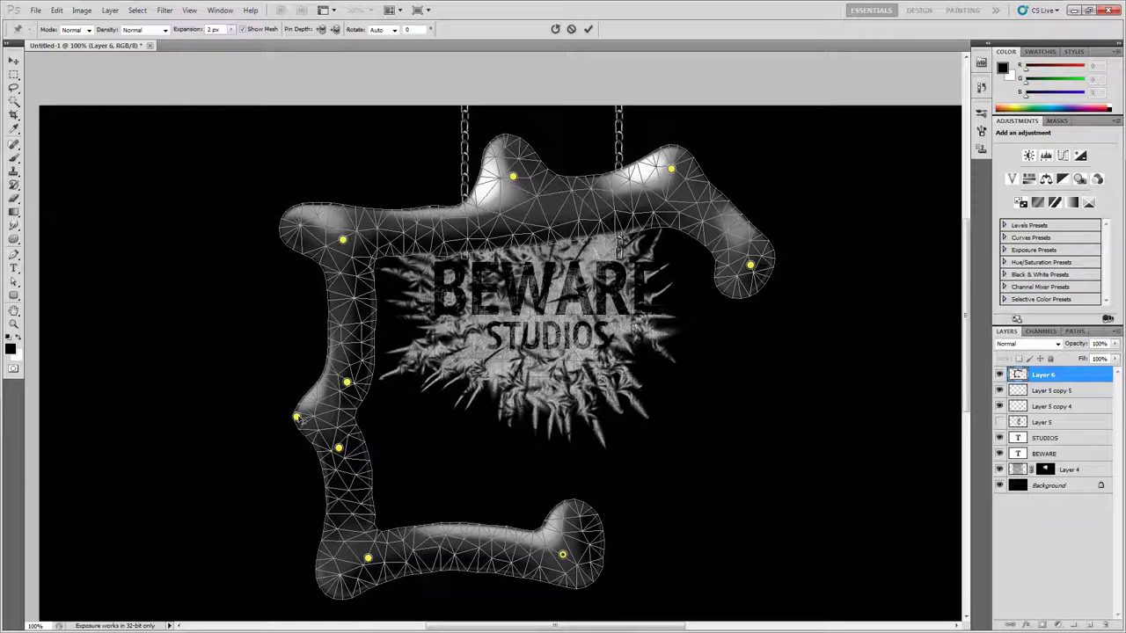
{"action": "left_click", "coordinate": [291, 215]}
{"action": "left_click_drag", "start_coordinate": [290, 215], "coordinate": [346, 237]}
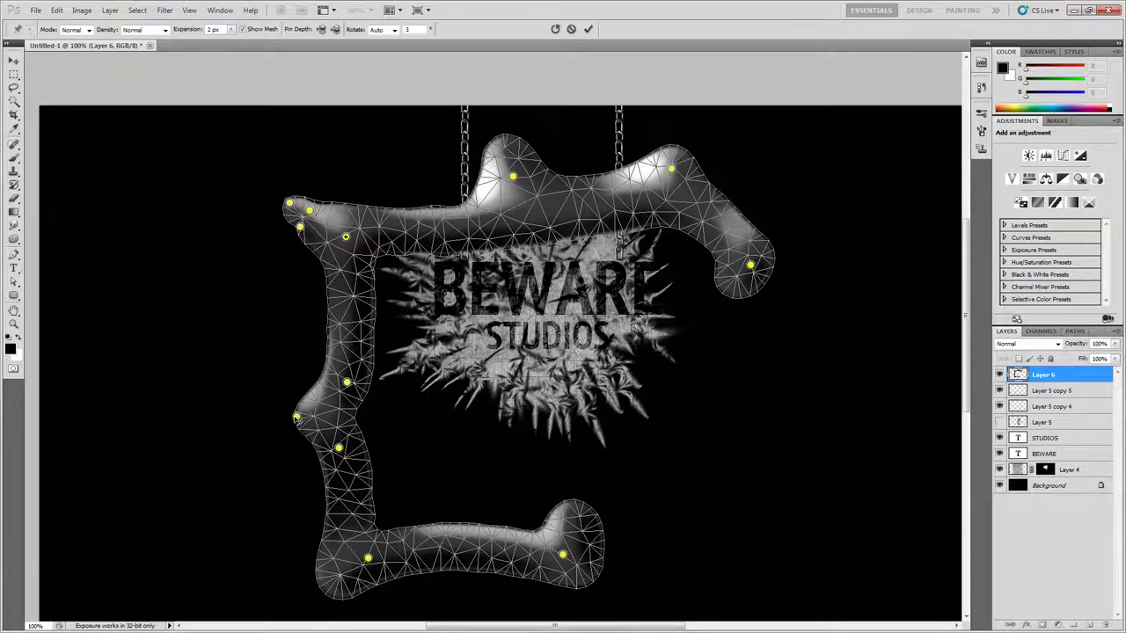
Step: Pull the spike halfway down the frame's left bar outward and draw its two neighbouring warp pins closer together
{"action": "left_click_drag", "start_coordinate": [296, 417], "coordinate": [286, 417]}
{"action": "left_click_drag", "start_coordinate": [346, 382], "coordinate": [343, 391]}
{"action": "left_click_drag", "start_coordinate": [339, 447], "coordinate": [341, 437]}
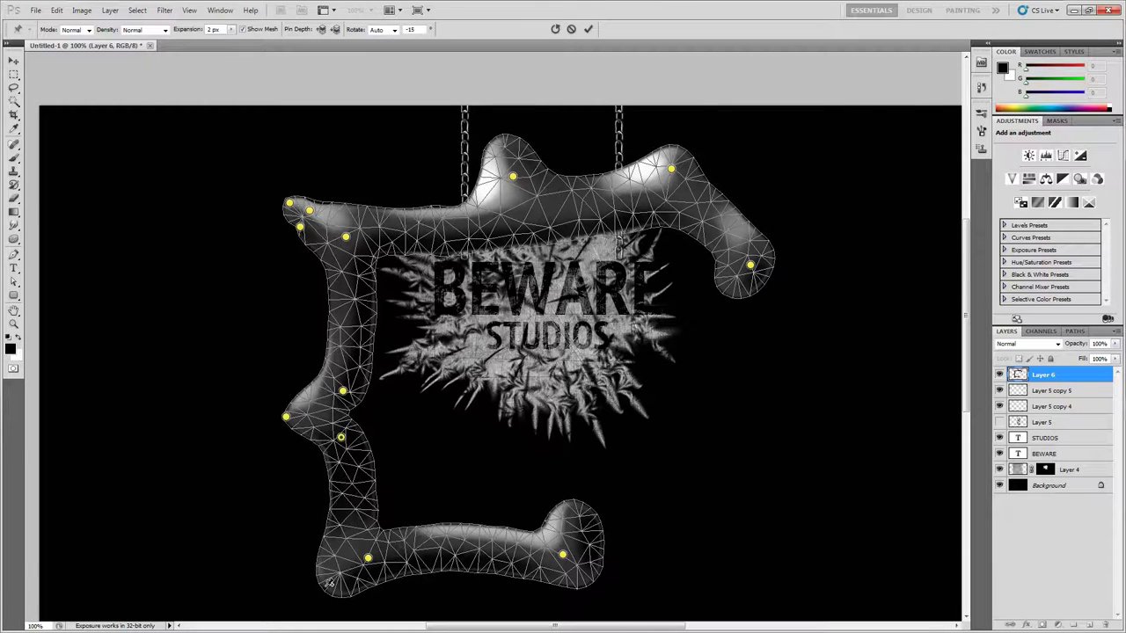
Step: Pin the frame's lower-left and lower-right corners and stretch both outward into sharp points
{"action": "left_click", "coordinate": [325, 585]}
{"action": "left_click", "coordinate": [329, 532]}
{"action": "mouse_move", "coordinate": [325, 586]}
{"action": "left_mouse_down"}
{"action": "mouse_move", "coordinate": [307, 598]}
{"action": "mouse_move", "coordinate": [343, 592]}
{"action": "left_mouse_up"}
{"action": "left_click", "coordinate": [318, 566]}
{"action": "left_click", "coordinate": [557, 583]}
{"action": "left_click", "coordinate": [600, 556]}
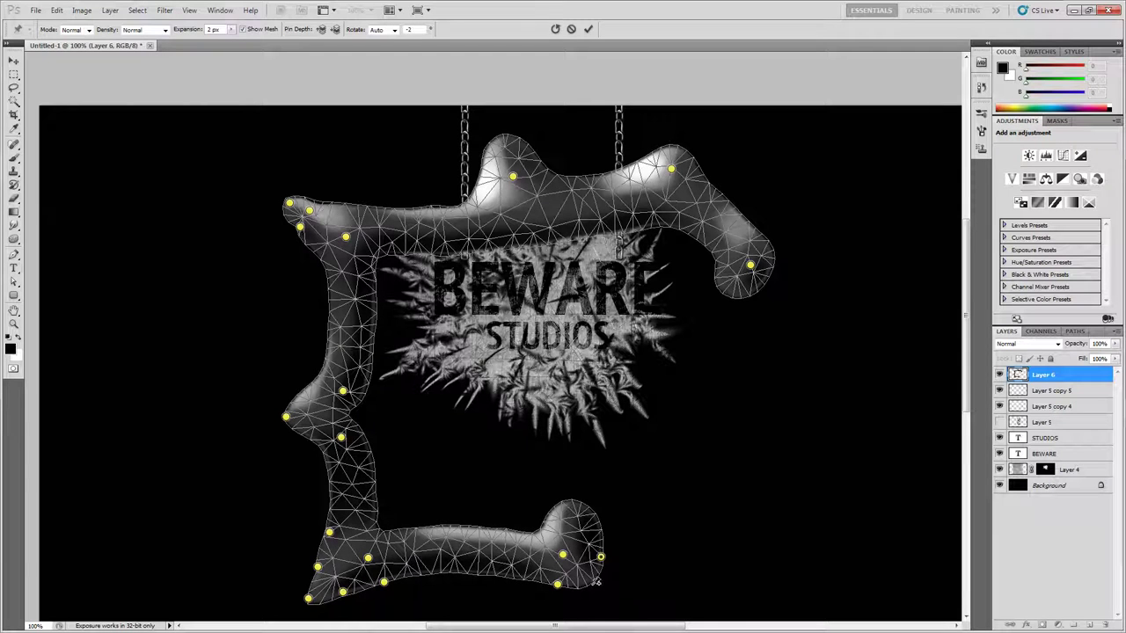
{"action": "left_click_drag", "start_coordinate": [593, 578], "coordinate": [598, 555]}
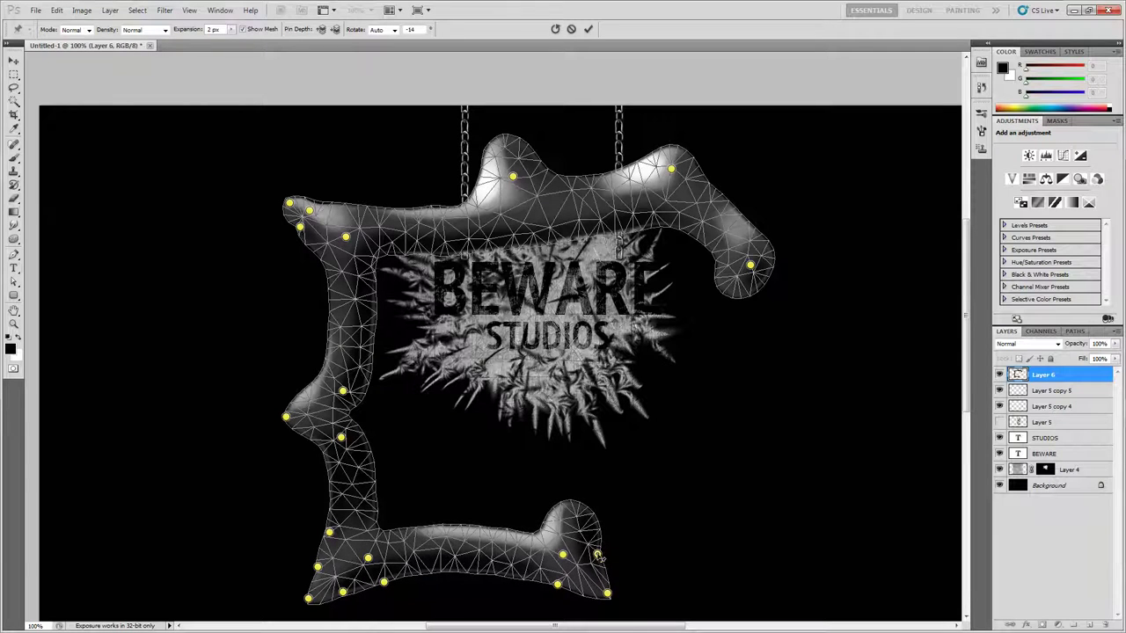
Step: Narrow the raised end of the bottom bar into a point and pin the edges around the left bar's middle spike
{"action": "left_click", "coordinate": [547, 516]}
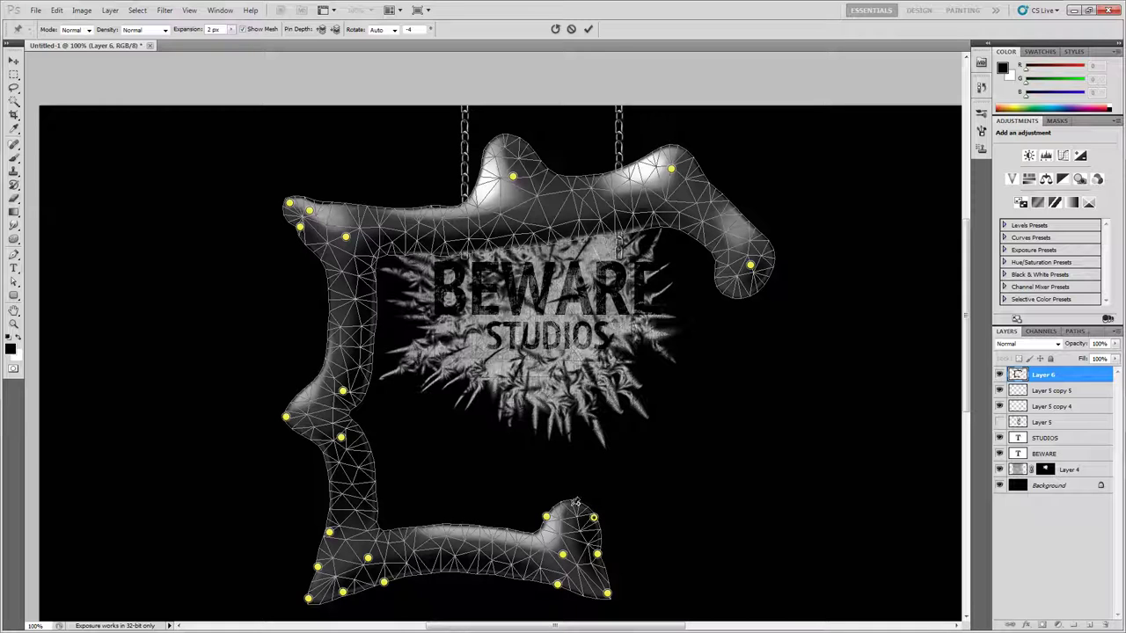
{"action": "mouse_move", "coordinate": [546, 517]}
{"action": "left_mouse_down"}
{"action": "mouse_move", "coordinate": [560, 530]}
{"action": "mouse_move", "coordinate": [580, 505]}
{"action": "mouse_move", "coordinate": [558, 516]}
{"action": "left_mouse_up"}
{"action": "left_click", "coordinate": [585, 523]}
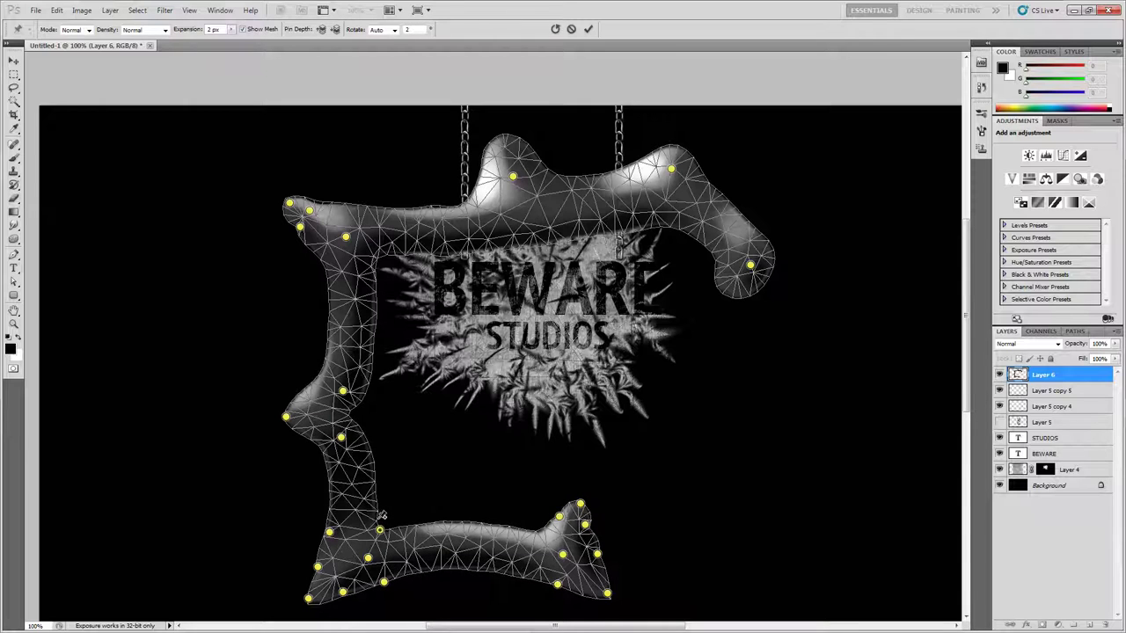
{"action": "left_click", "coordinate": [352, 415]}
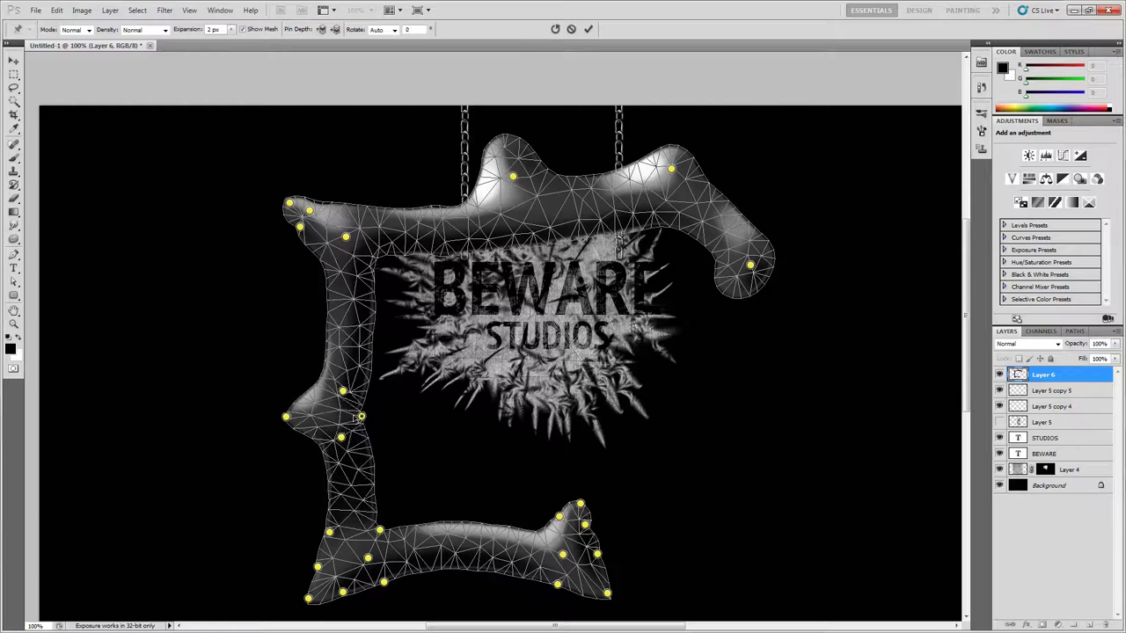
{"action": "left_click", "coordinate": [306, 401]}
{"action": "left_click", "coordinate": [307, 429]}
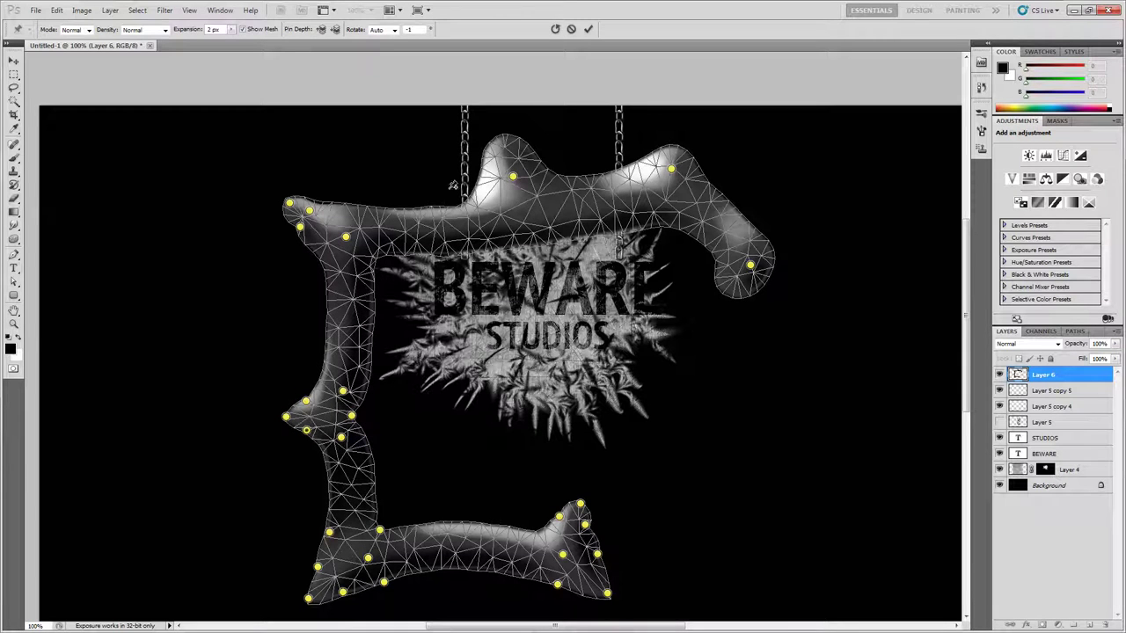
Step: Pull the two peaks on the frame's top bar upward into sharp points and pin their sides
{"action": "left_click", "coordinate": [498, 139]}
{"action": "left_click_drag", "start_coordinate": [499, 140], "coordinate": [499, 123]}
{"action": "left_click", "coordinate": [487, 151]}
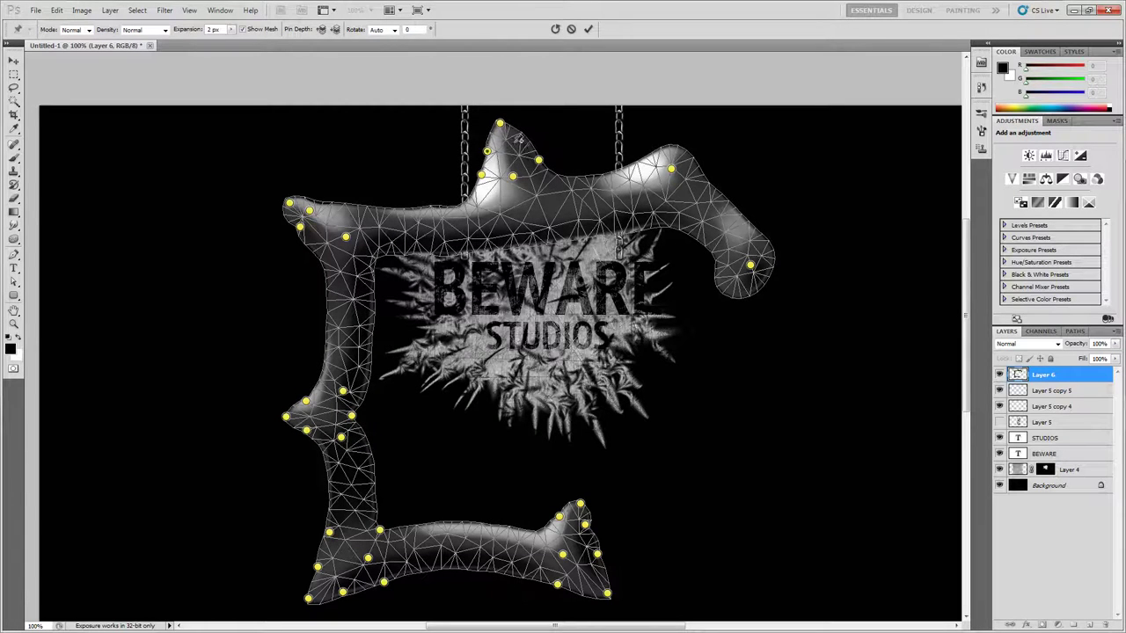
{"action": "left_click", "coordinate": [519, 142]}
{"action": "left_click_drag", "start_coordinate": [681, 149], "coordinate": [682, 130]}
{"action": "left_click", "coordinate": [658, 154]}
{"action": "left_click", "coordinate": [691, 155]}
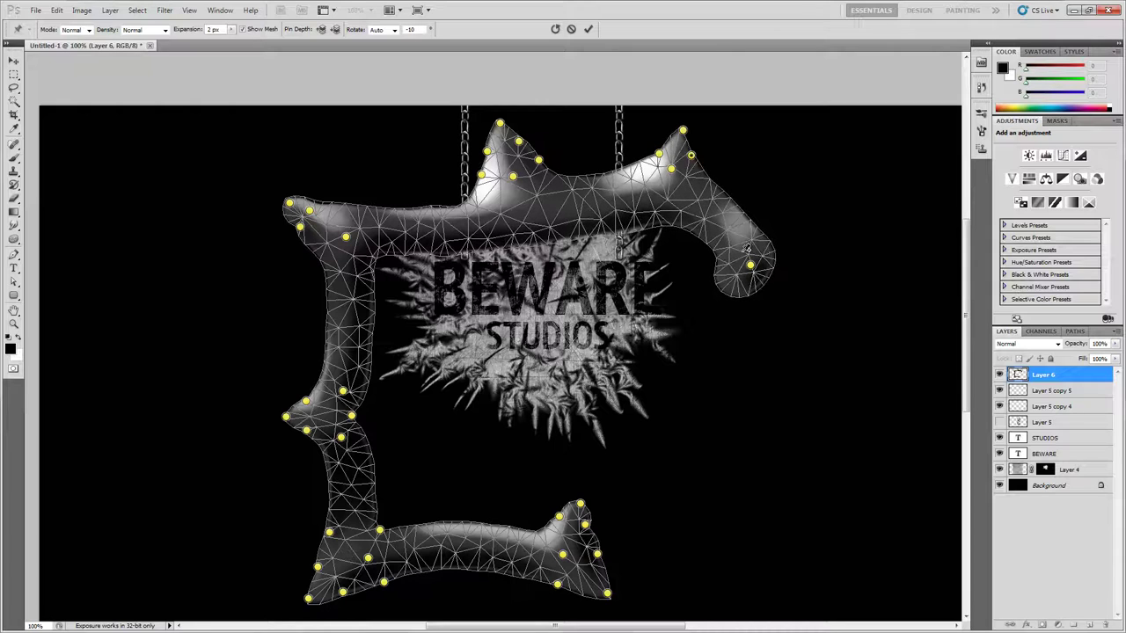
Step: Warp the hooked right end of the top bar into an angular, pointed tip and adjust its inner curve
{"action": "left_click_drag", "start_coordinate": [768, 252], "coordinate": [789, 247]}
{"action": "left_click", "coordinate": [754, 230]}
{"action": "left_click", "coordinate": [726, 289]}
{"action": "left_click_drag", "start_coordinate": [721, 270], "coordinate": [746, 284]}
{"action": "left_click", "coordinate": [707, 232]}
{"action": "left_click_drag", "start_coordinate": [682, 224], "coordinate": [717, 231]}
Step: Pin the top bar's lower edge and pull small spikes out of the top bar and the upper part of the left bar
{"action": "left_click", "coordinate": [527, 238]}
{"action": "left_click", "coordinate": [440, 246]}
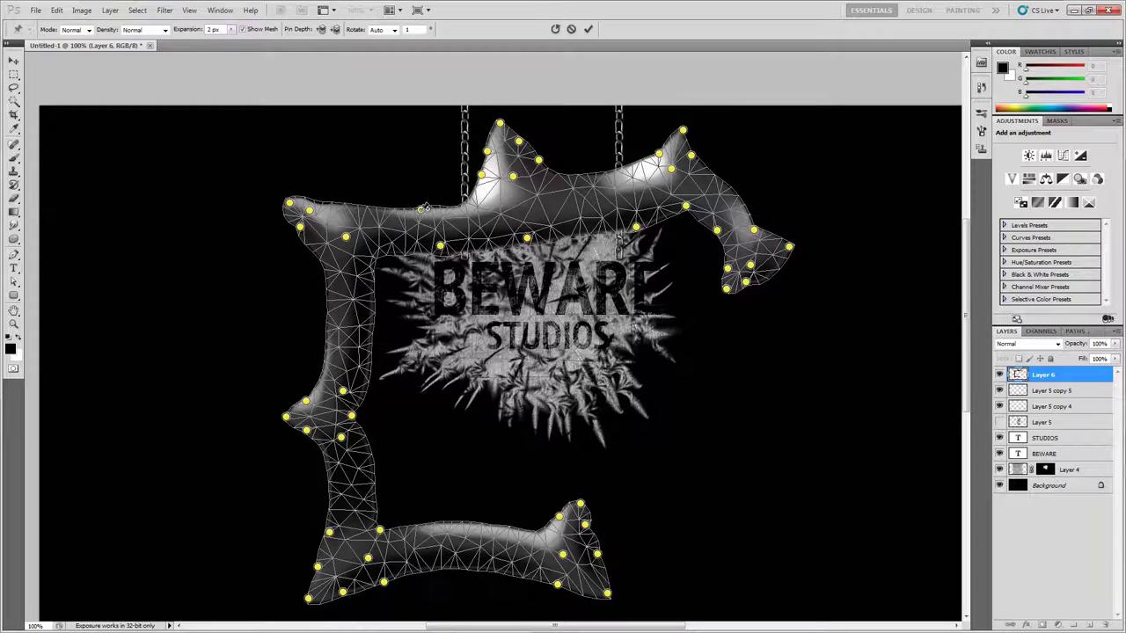
{"action": "left_click_drag", "start_coordinate": [420, 209], "coordinate": [420, 189]}
{"action": "left_click_drag", "start_coordinate": [327, 327], "coordinate": [312, 327]}
{"action": "left_click", "coordinate": [329, 306]}
{"action": "left_click", "coordinate": [325, 342]}
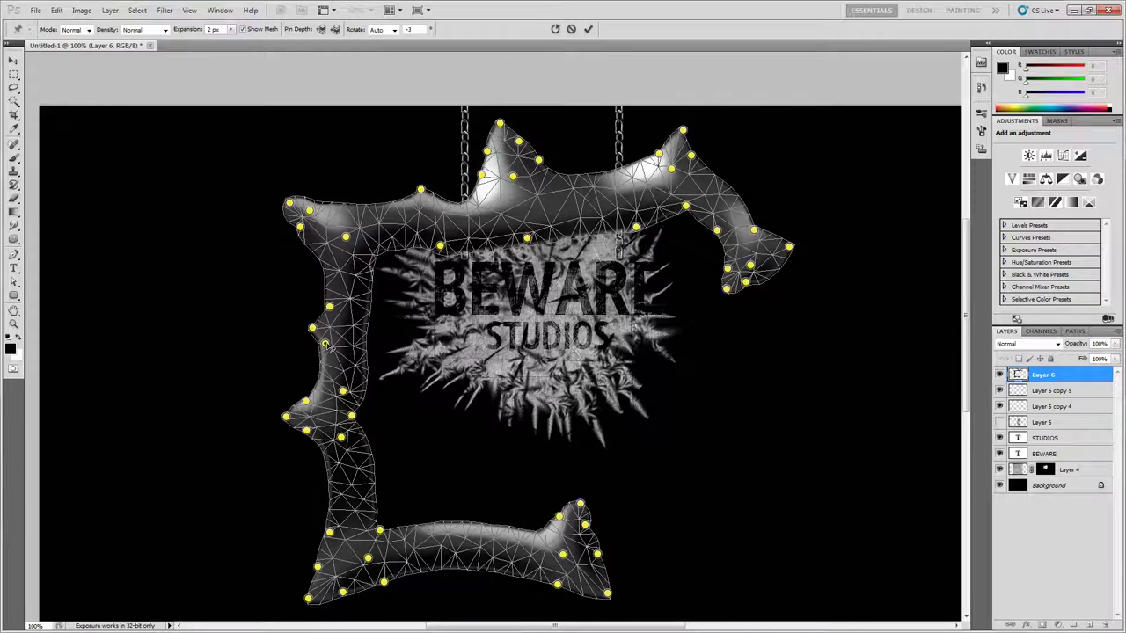
Step: Pull a small spike down from the bottom bar, flatten the first top peak, and apply the warp
{"action": "left_click_drag", "start_coordinate": [464, 523], "coordinate": [464, 526]}
{"action": "left_click_drag", "start_coordinate": [469, 571], "coordinate": [467, 591]}
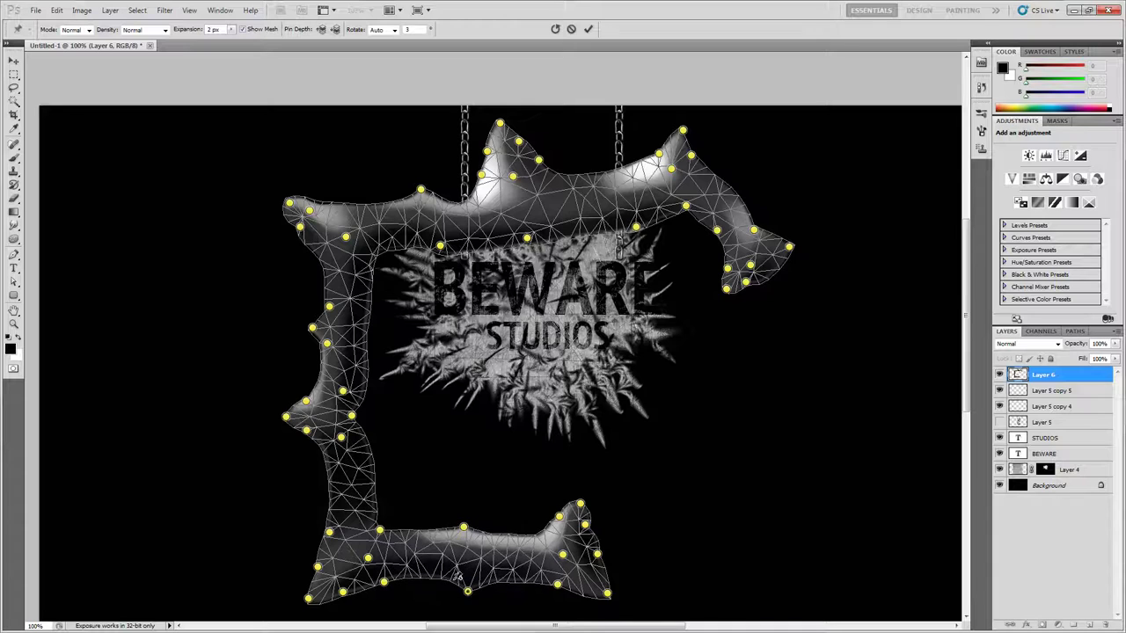
{"action": "left_click", "coordinate": [453, 572]}
{"action": "left_click", "coordinate": [486, 570]}
{"action": "mouse_move", "coordinate": [488, 151]}
{"action": "left_mouse_down"}
{"action": "mouse_move", "coordinate": [530, 145]}
{"action": "mouse_move", "coordinate": [510, 155]}
{"action": "mouse_move", "coordinate": [511, 171]}
{"action": "mouse_move", "coordinate": [502, 144]}
{"action": "left_mouse_up"}
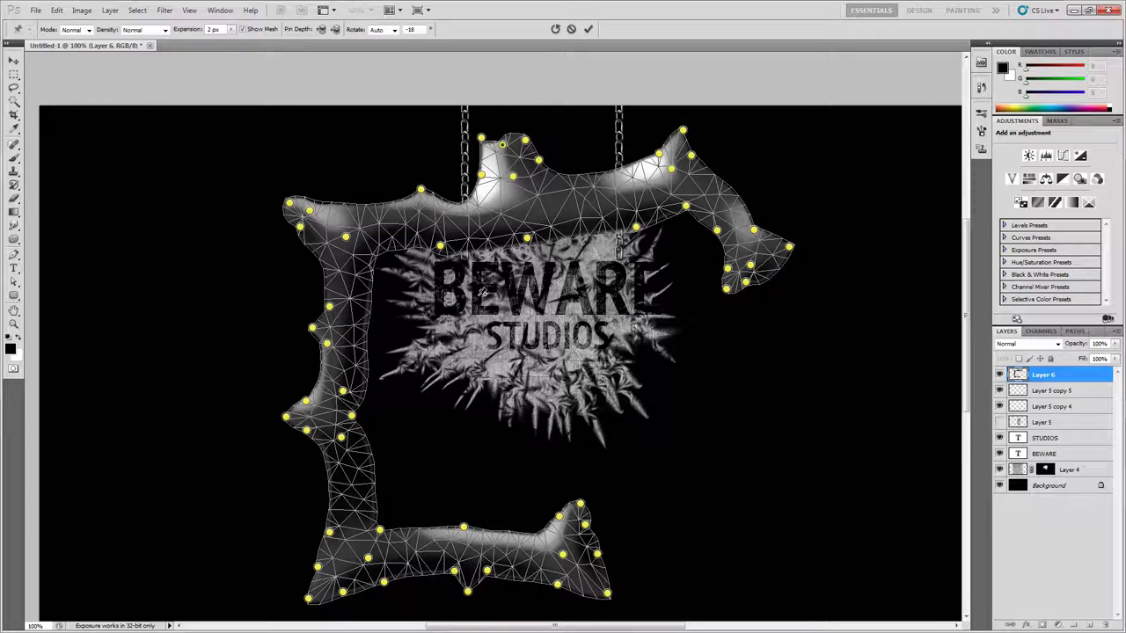
{"action": "key", "text": "Return"}
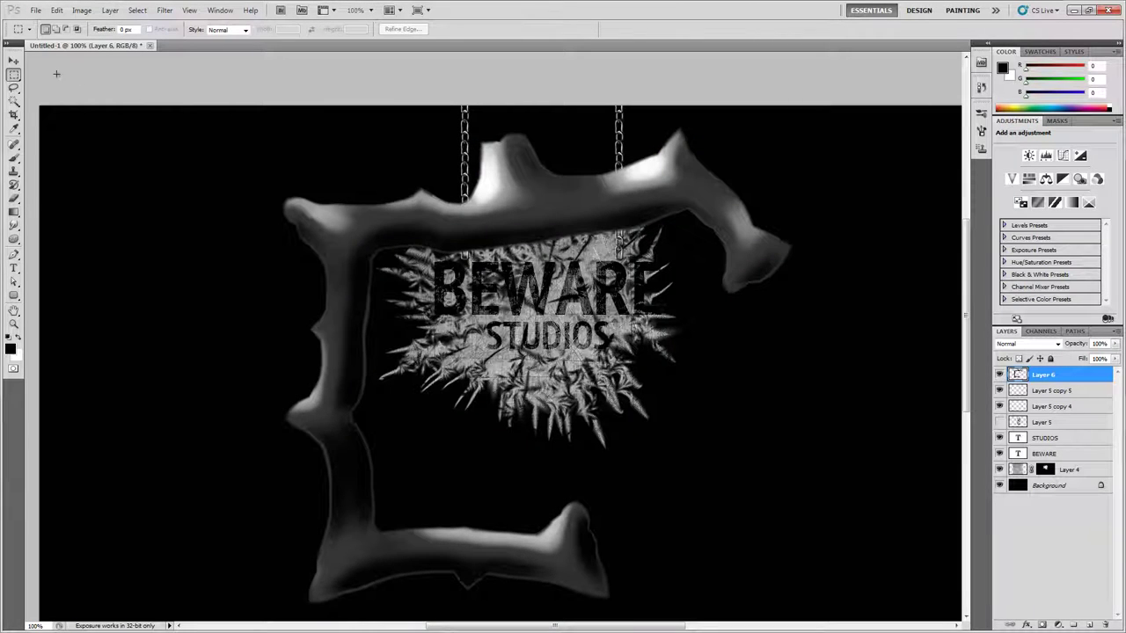
Step: Smooth the warped frame with a second Median filter at a 5-pixel radius
{"action": "left_click", "coordinate": [13, 60]}
{"action": "left_click", "coordinate": [165, 10]}
{"action": "mouse_move", "coordinate": [247, 156]}
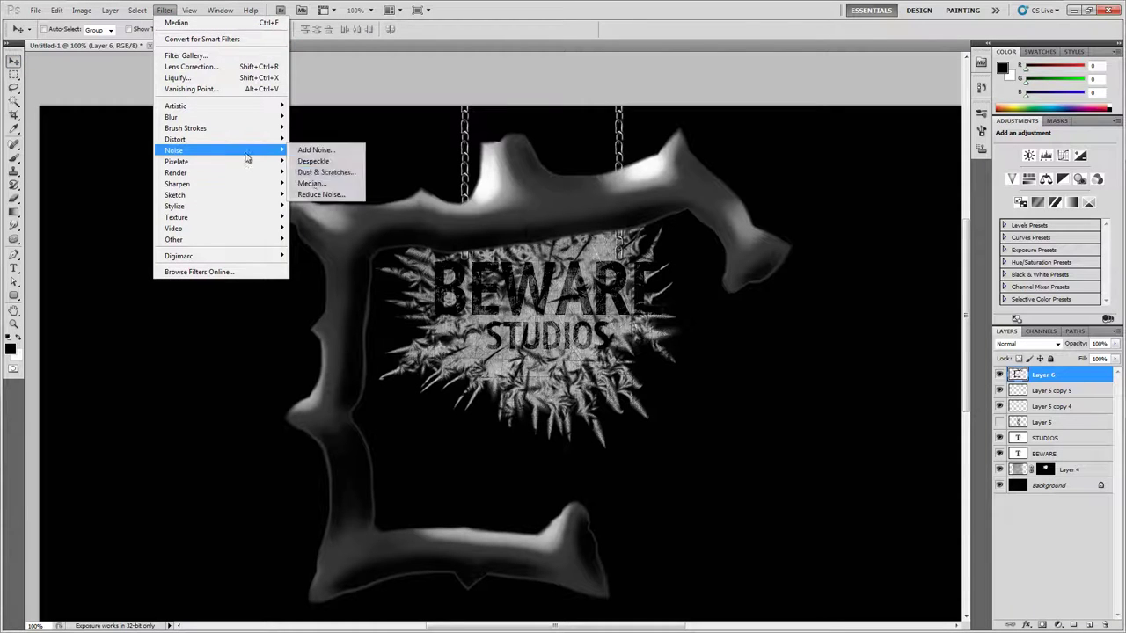
{"action": "left_click", "coordinate": [312, 183]}
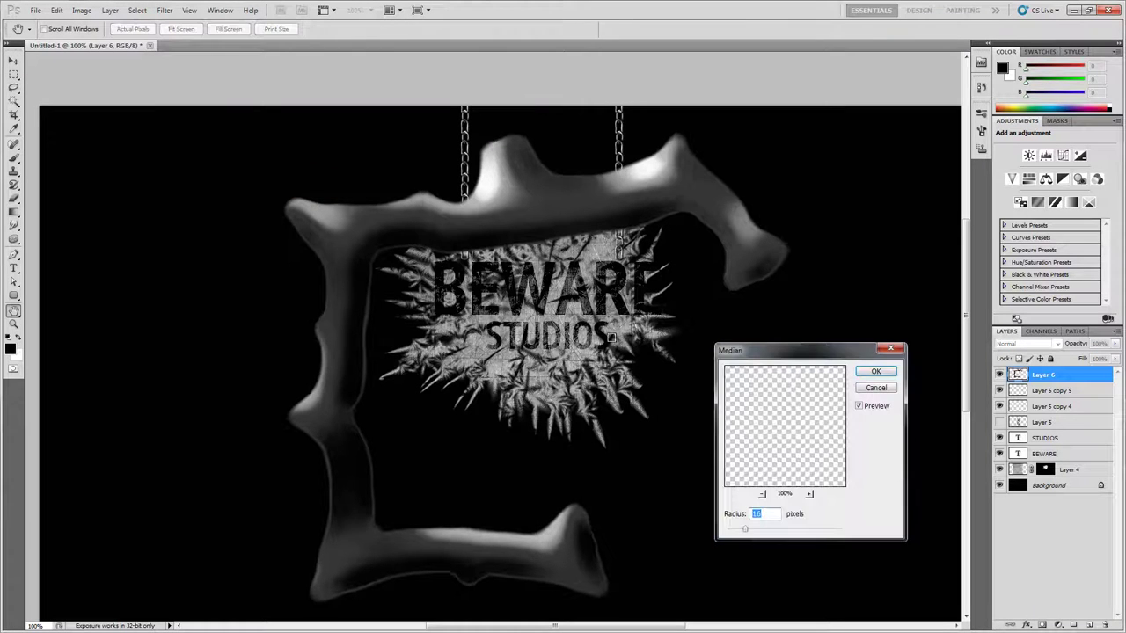
{"action": "left_click_drag", "start_coordinate": [735, 534], "coordinate": [733, 533]}
{"action": "left_click", "coordinate": [739, 534]}
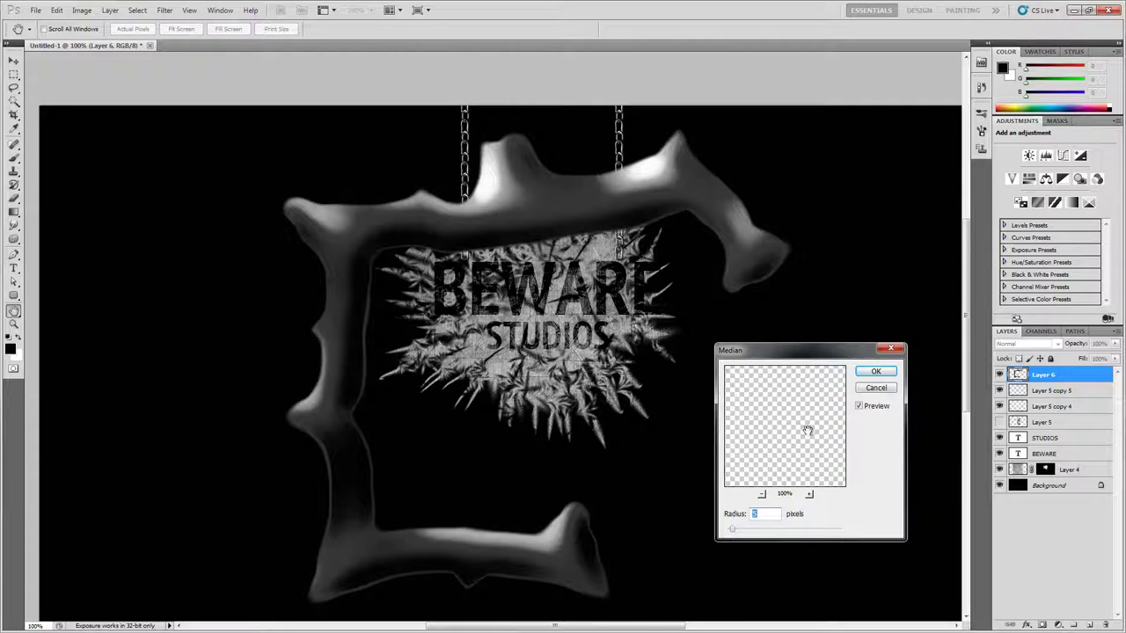
{"action": "left_click", "coordinate": [875, 374]}
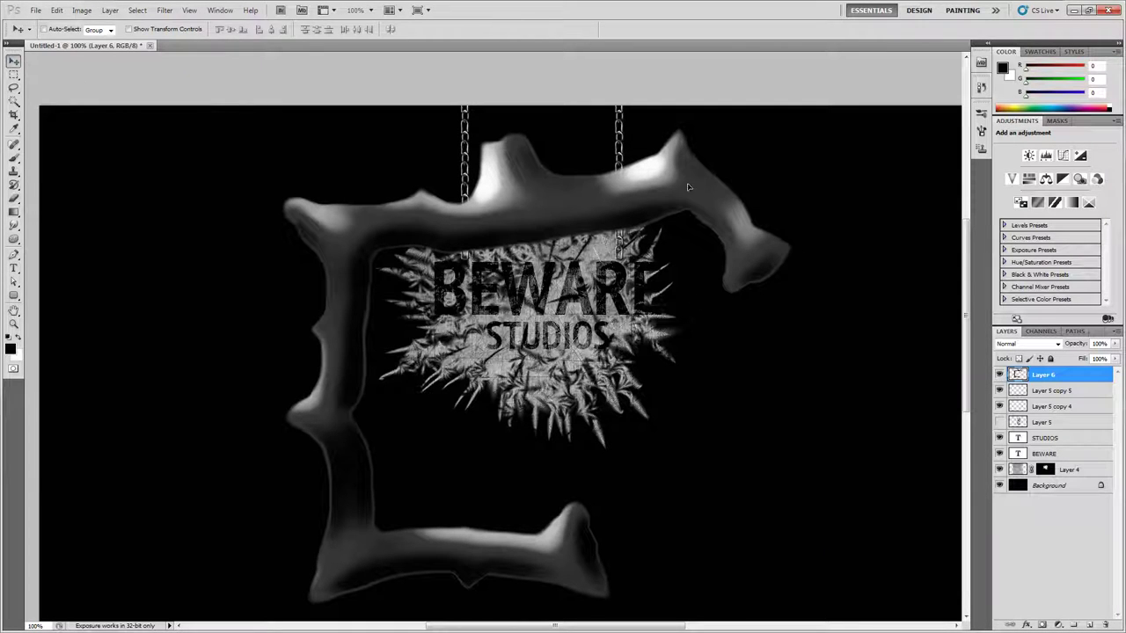
Step: Scale the frame down proportionally to about 22% and place it around the letter B of BEWARE
{"action": "key", "text": "ctrl+t"}
{"action": "left_click_drag", "start_coordinate": [795, 127], "coordinate": [632, 278]}
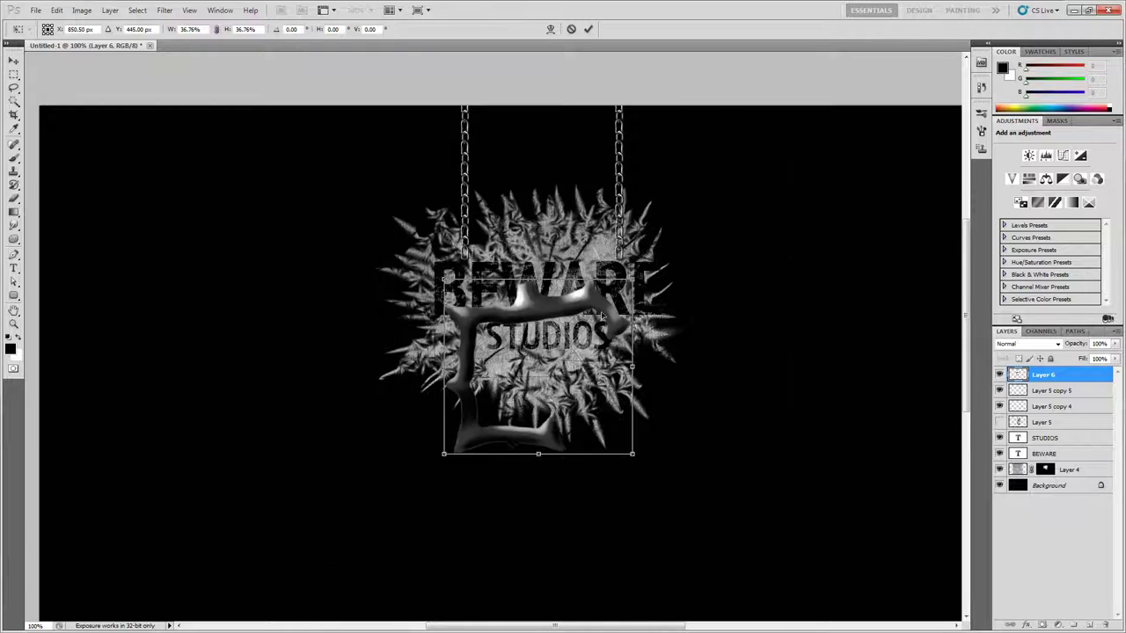
{"action": "left_click_drag", "start_coordinate": [585, 334], "coordinate": [505, 303]}
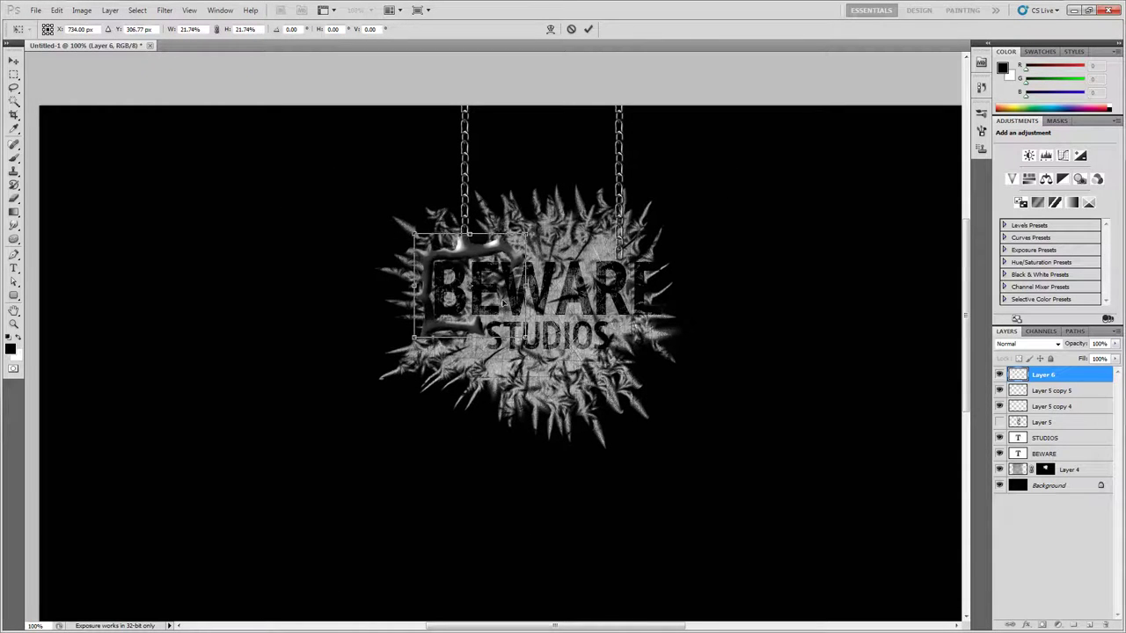
{"action": "left_click_drag", "start_coordinate": [525, 236], "coordinate": [529, 232]}
{"action": "key", "text": "Return"}
Step: Load the small frame's outline as a selection and set the brush size to 17 px
{"action": "key", "text": "z"}
{"action": "left_click", "coordinate": [488, 238]}
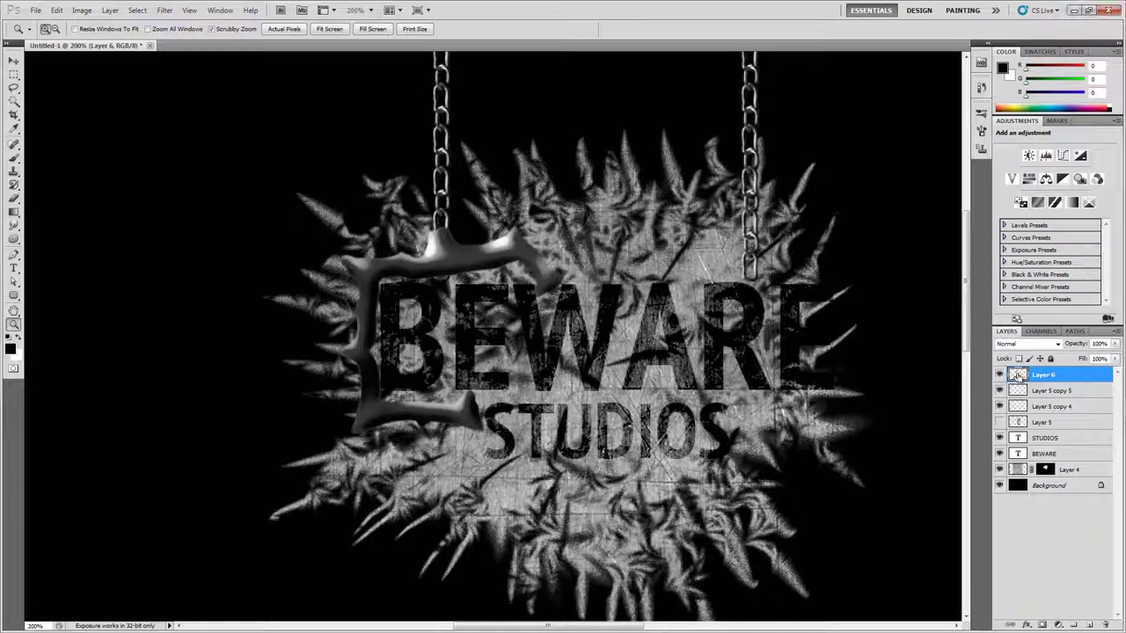
{"action": "left_click", "coordinate": [1017, 375], "text": "ctrl"}
{"action": "left_click", "coordinate": [14, 158]}
{"action": "right_click", "coordinate": [538, 271]}
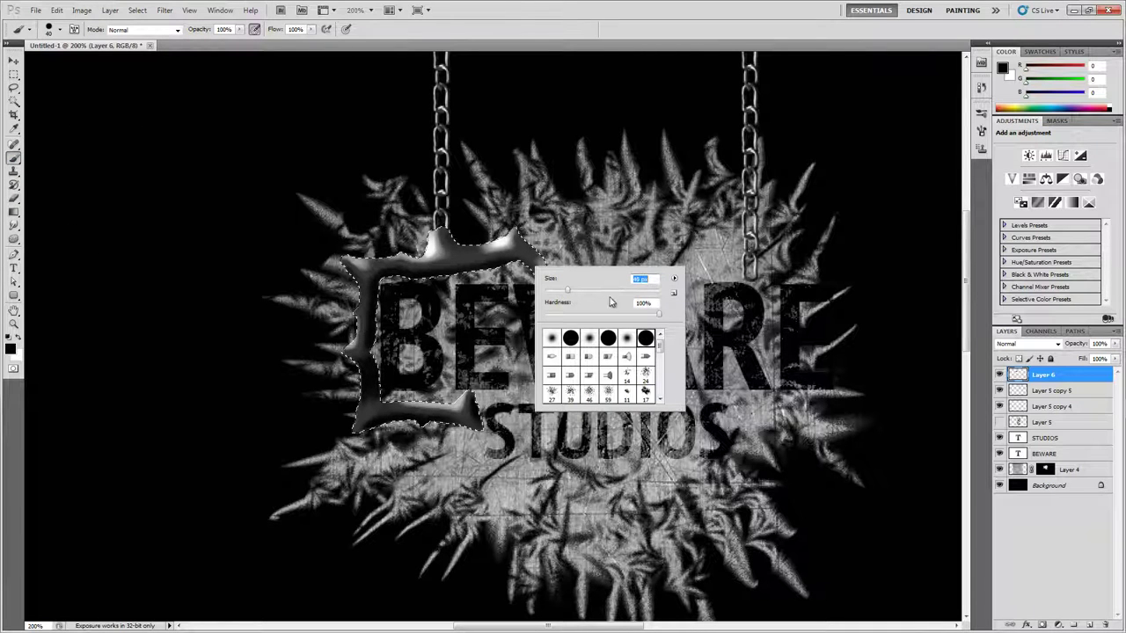
{"action": "key", "text": "Return"}
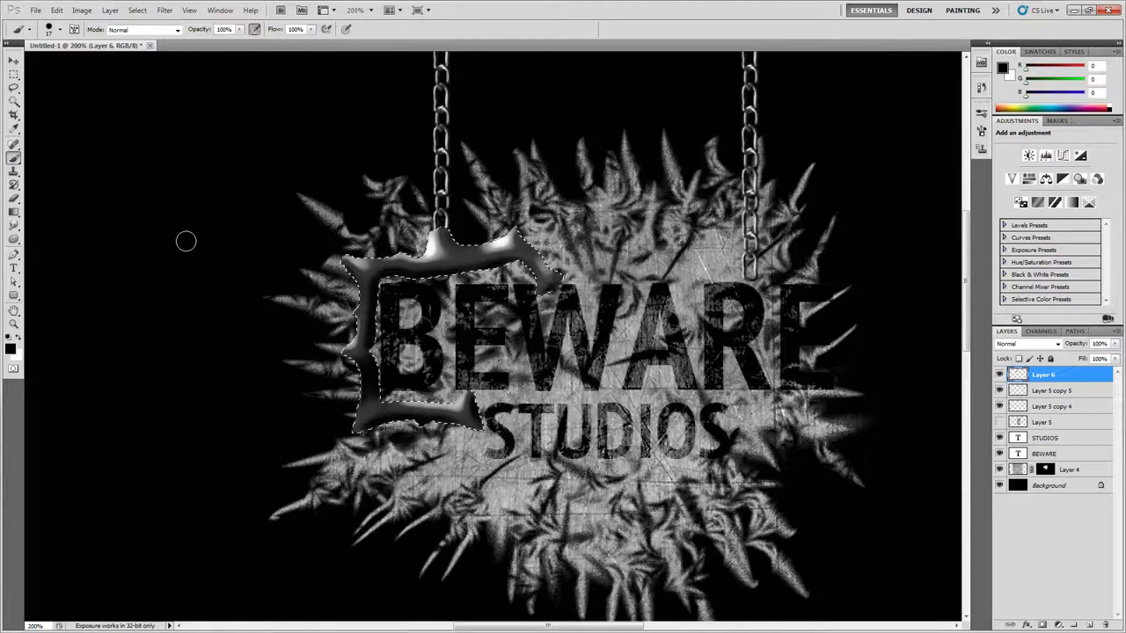
Step: Set the brush flow to 26% and paint white highlights with black shading on the frame's upper-left corner and adjoining side
{"action": "key", "text": "x"}
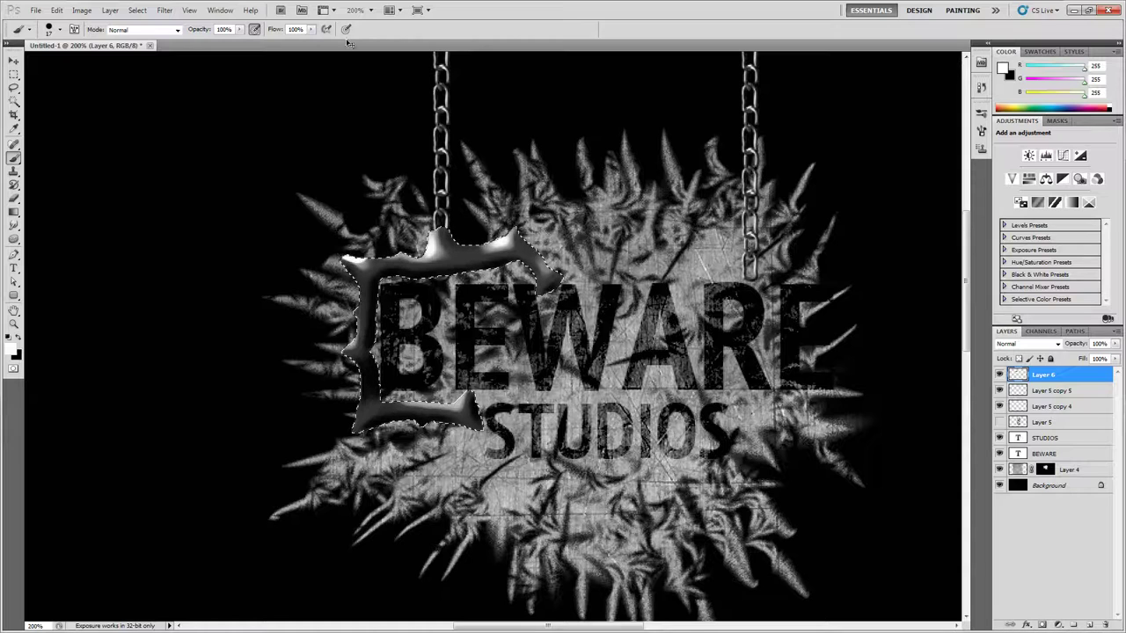
{"action": "left_click", "coordinate": [312, 30]}
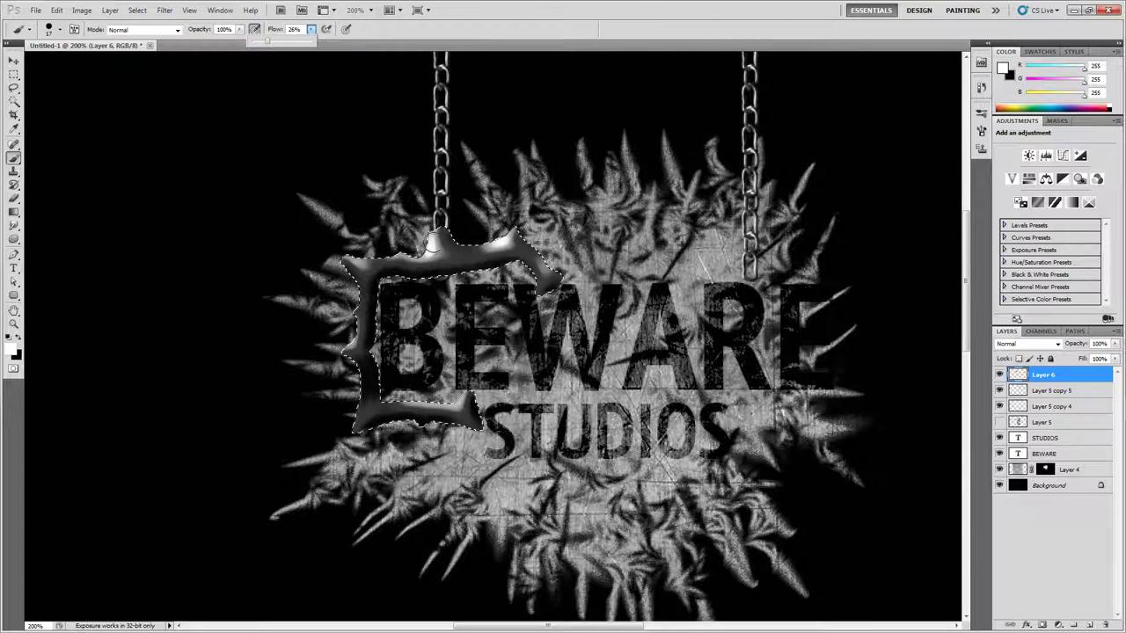
{"action": "left_click", "coordinate": [350, 252]}
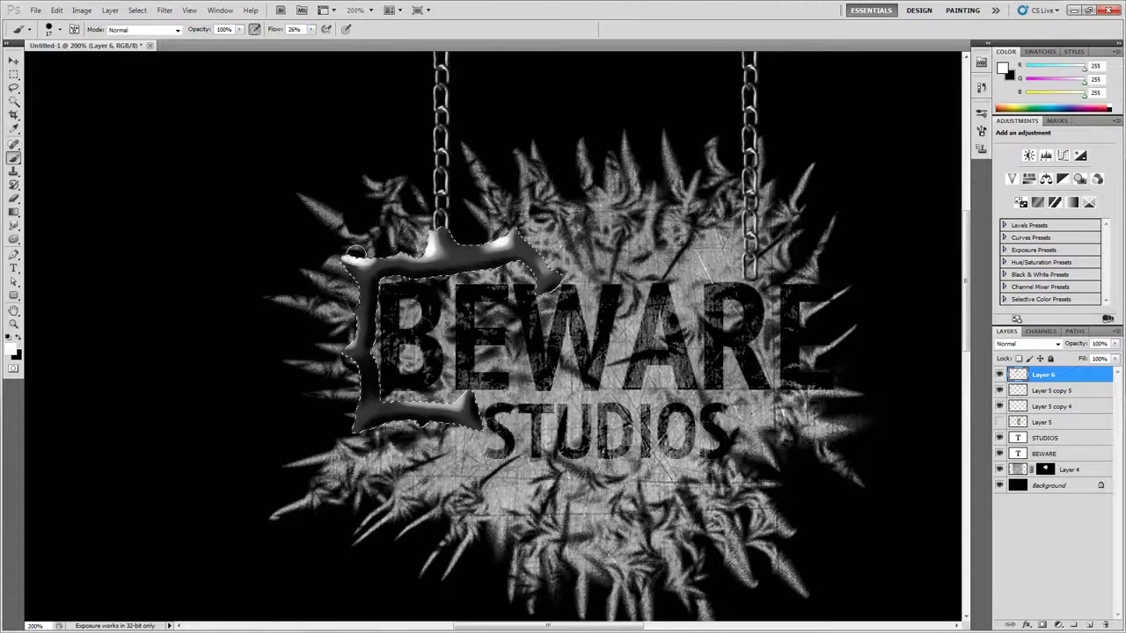
{"action": "key", "text": "x"}
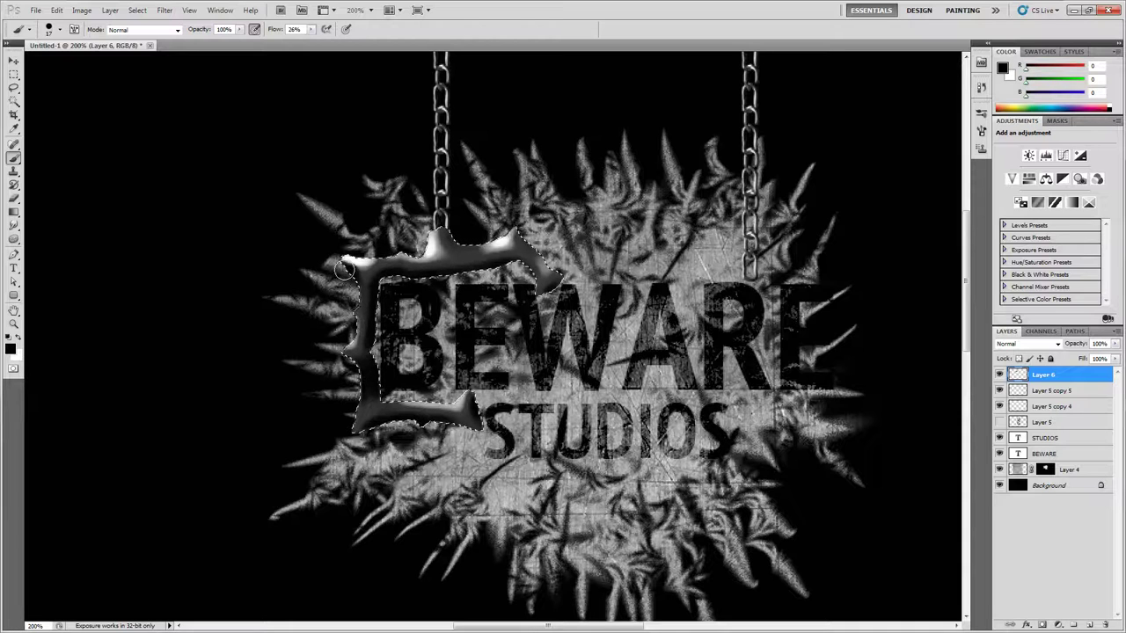
{"action": "key", "text": "x"}
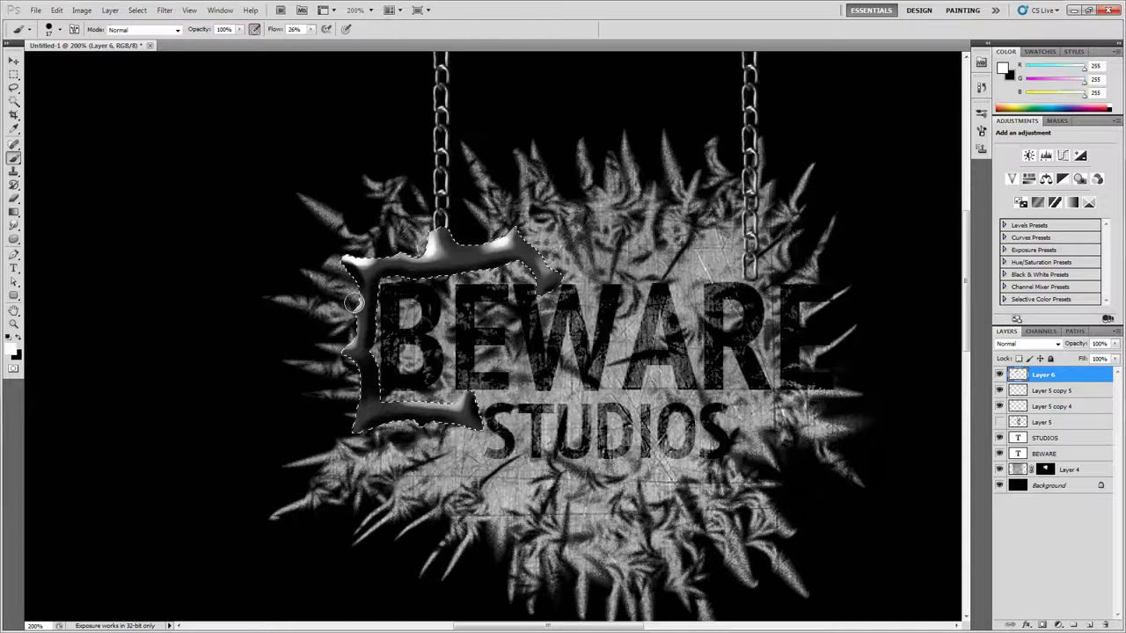
{"action": "key", "text": "x"}
{"action": "key", "text": "x"}
{"action": "key", "text": "x"}
Step: Paint white highlights and black shading on the frame's left-side spike and lower-left corner
{"action": "left_click", "coordinate": [349, 347]}
{"action": "key", "text": "x"}
{"action": "key", "text": "x"}
{"action": "left_click", "coordinate": [348, 424]}
{"action": "key", "text": "x"}
{"action": "key", "text": "x"}
{"action": "key", "text": "x"}
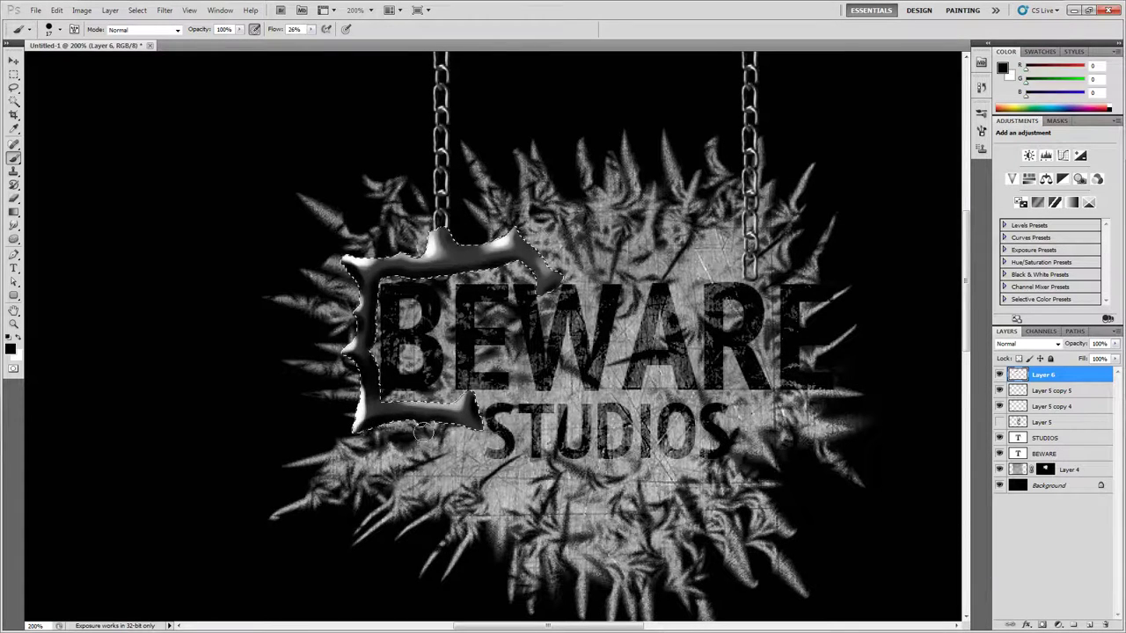
Step: Brighten the upper edge and end spikes of the frame's bottom bar with white, shading between them in black
{"action": "key", "text": "x"}
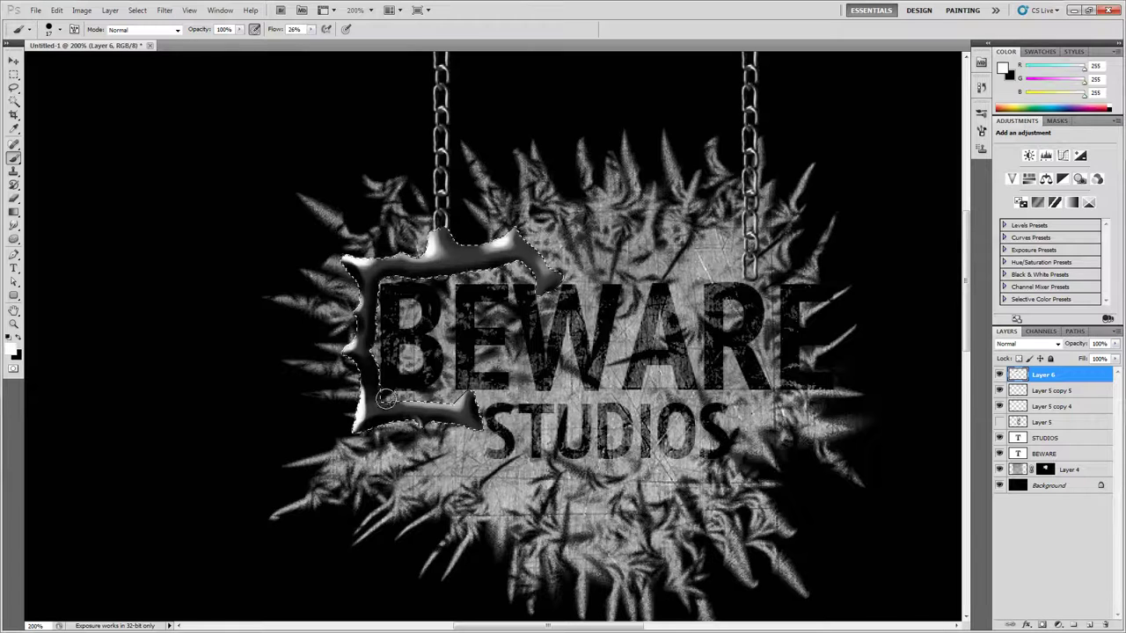
{"action": "key", "text": "x"}
{"action": "key", "text": "x"}
{"action": "key", "text": "x"}
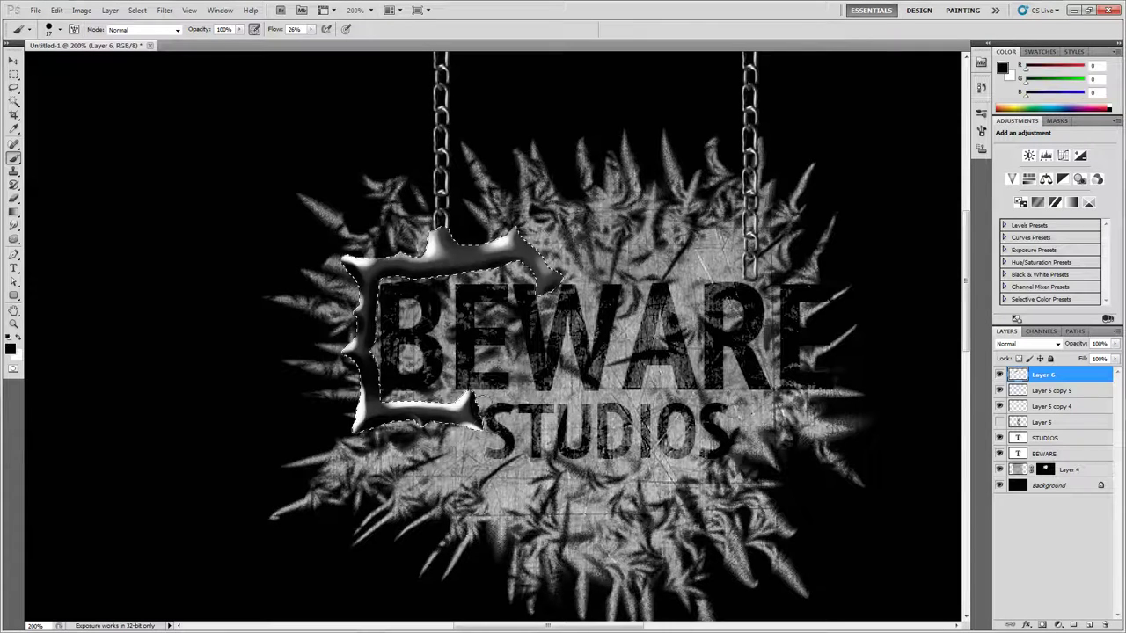
{"action": "key", "text": "x"}
{"action": "key", "text": "x"}
{"action": "key", "text": "x"}
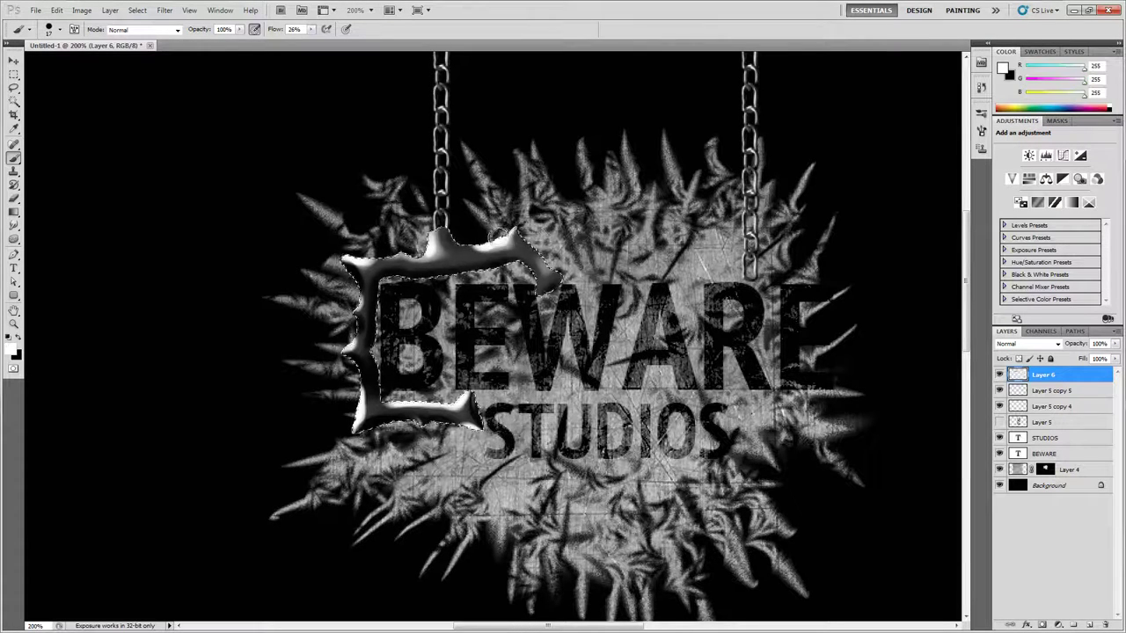
Step: Highlight the top bar's peaks and right-hand tip in white, alternating with black shading
{"action": "key", "text": "x"}
{"action": "key", "text": "x"}
{"action": "key", "text": "x"}
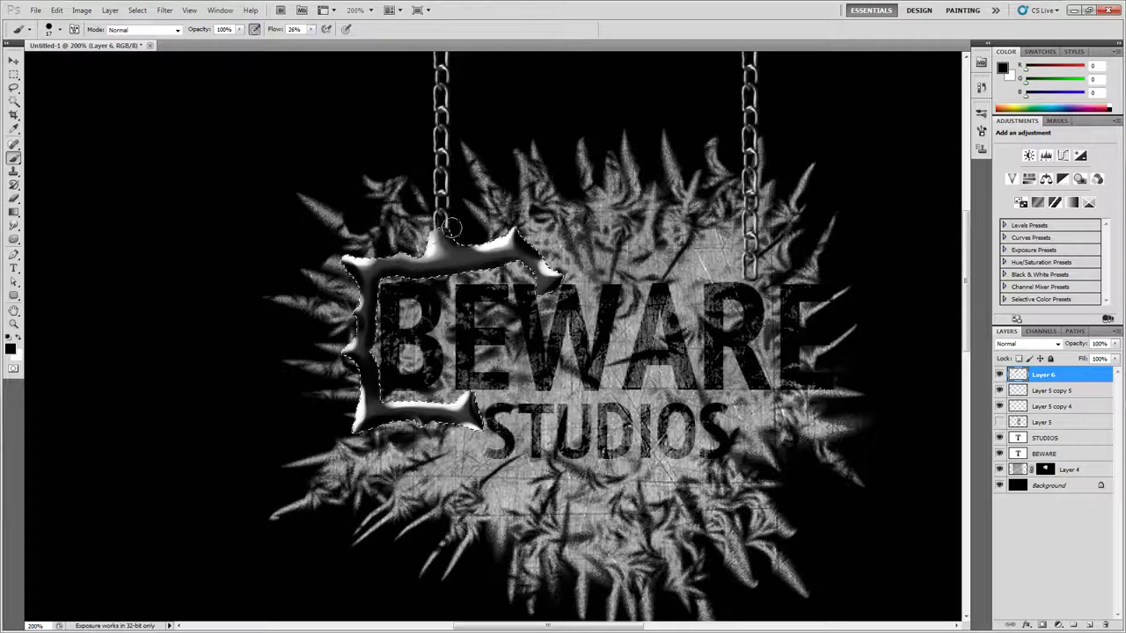
{"action": "key", "text": "x"}
{"action": "key", "text": "x"}
{"action": "key", "text": "x"}
{"action": "key", "text": "x"}
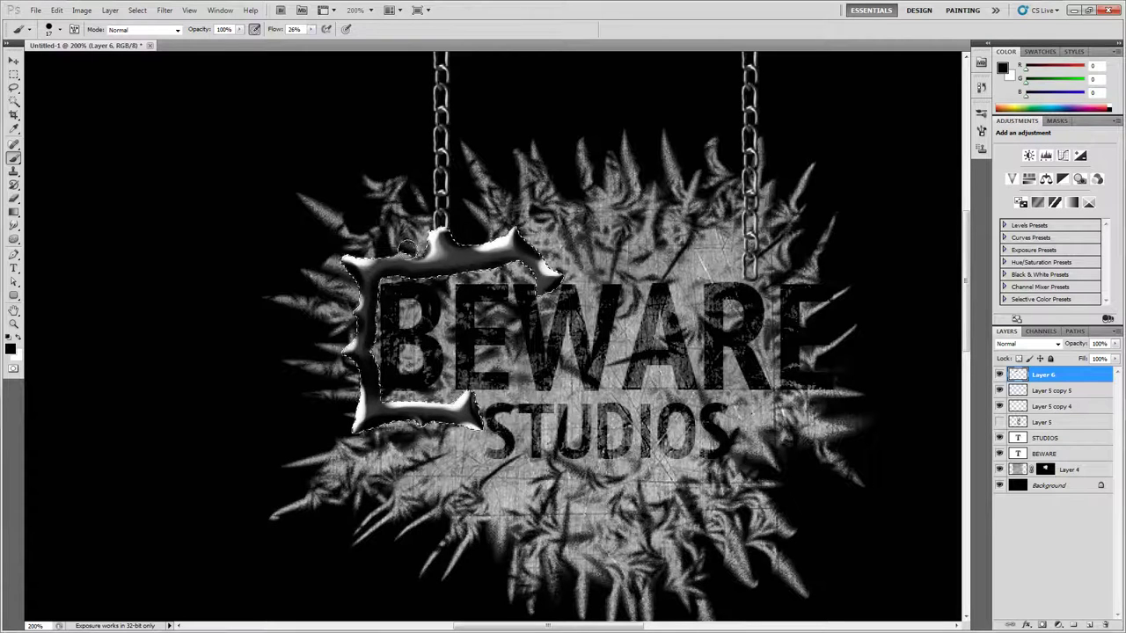
Step: Refine the white highlights along the top bar's left half and the black shading on the frame's vertical side
{"action": "key", "text": "x"}
{"action": "key", "text": "x"}
{"action": "key", "text": "x"}
{"action": "key", "text": "x"}
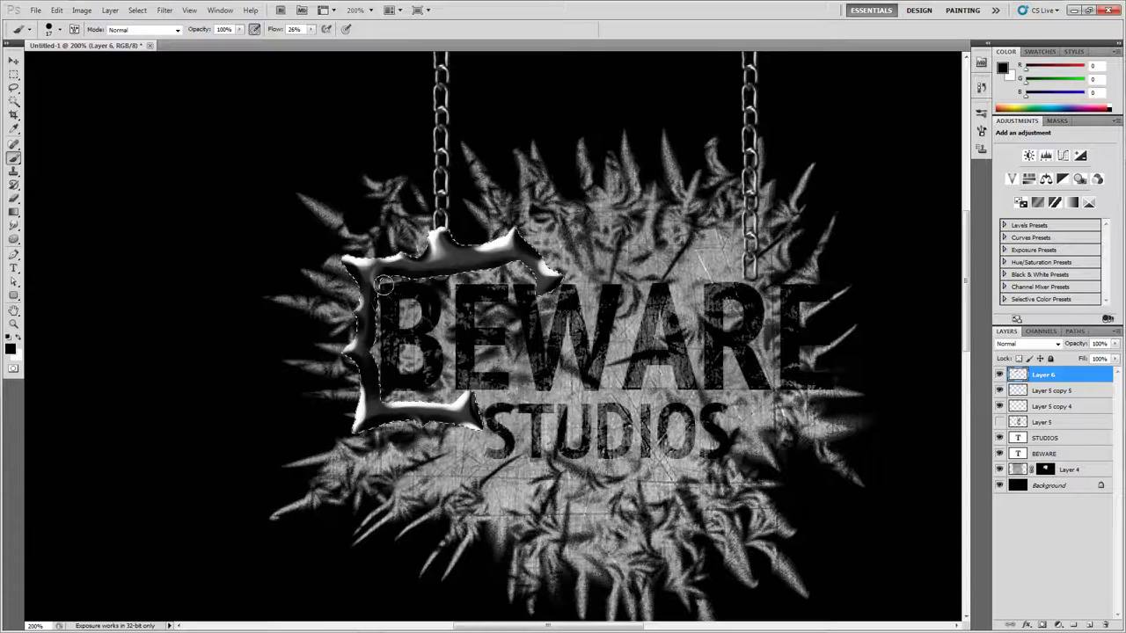
{"action": "key", "text": "x"}
{"action": "key", "text": "x"}
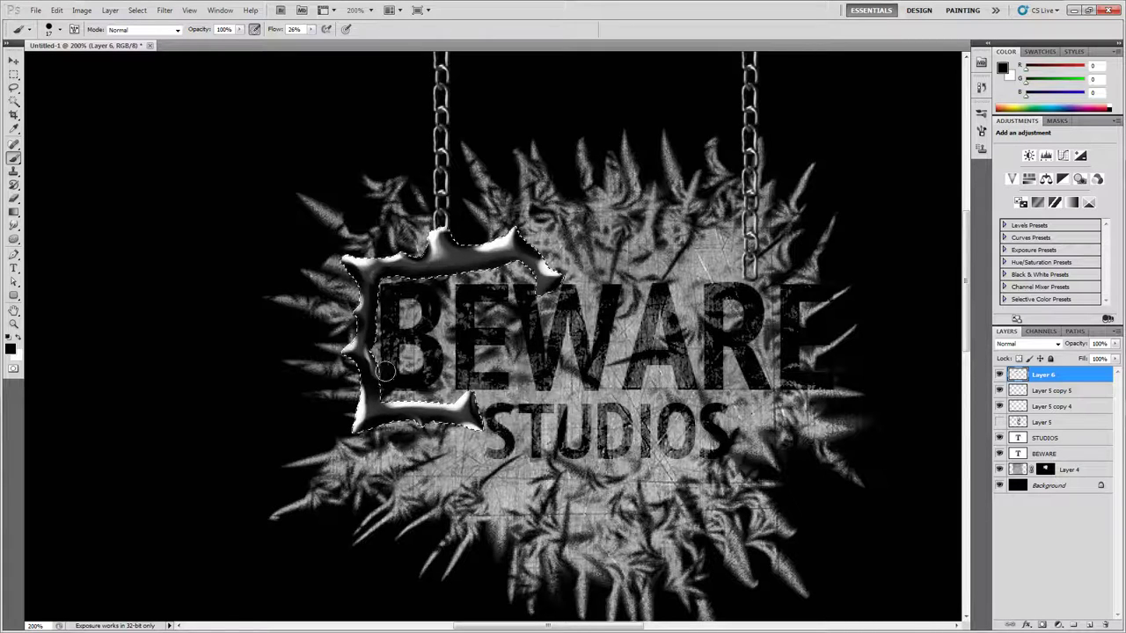
{"action": "key", "text": "x"}
{"action": "key", "text": "x"}
{"action": "key", "text": "x"}
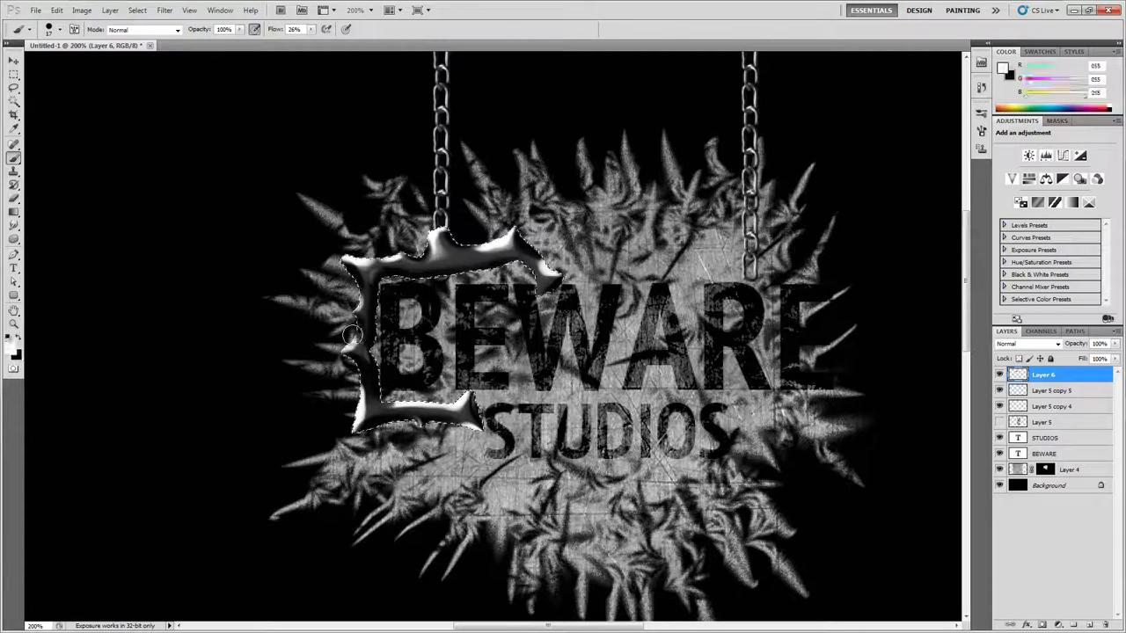
Step: Deepen the black shading along the top bar's underside and the left side, and deselect the frame
{"action": "key", "text": "x"}
{"action": "key", "text": "x"}
{"action": "key", "text": "x"}
{"action": "key", "text": "x"}
{"action": "key", "text": "x"}
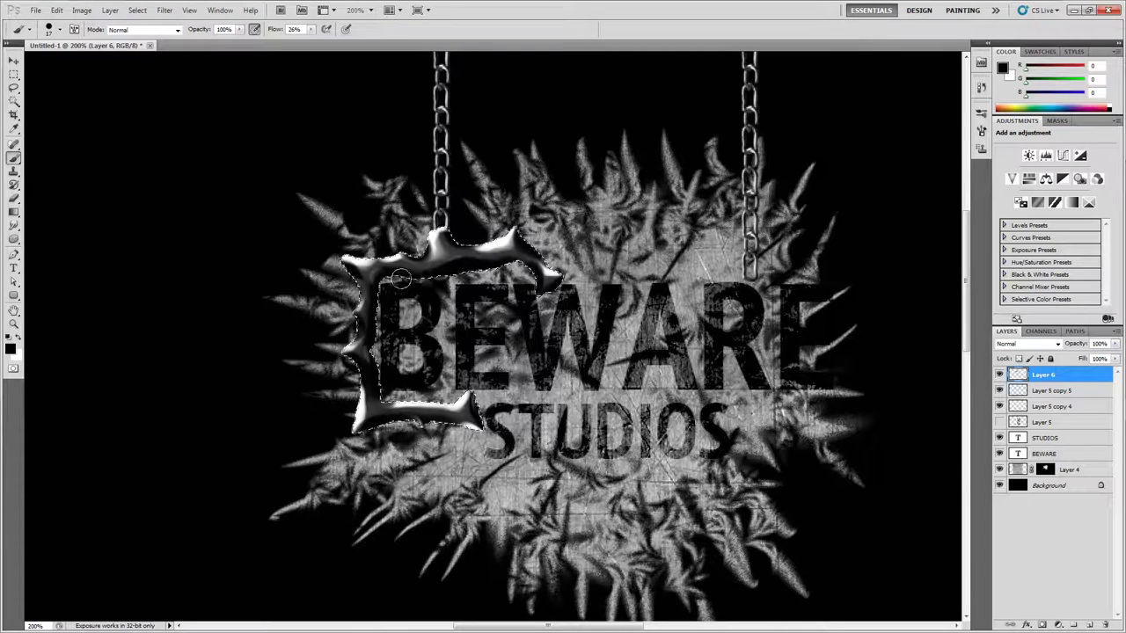
{"action": "left_click", "coordinate": [13, 74]}
{"action": "left_click", "coordinate": [393, 124]}
Step: Examine the shaded frame both within the whole composition and close up
{"action": "key", "text": "z"}
{"action": "left_click", "coordinate": [500, 272], "text": "alt"}
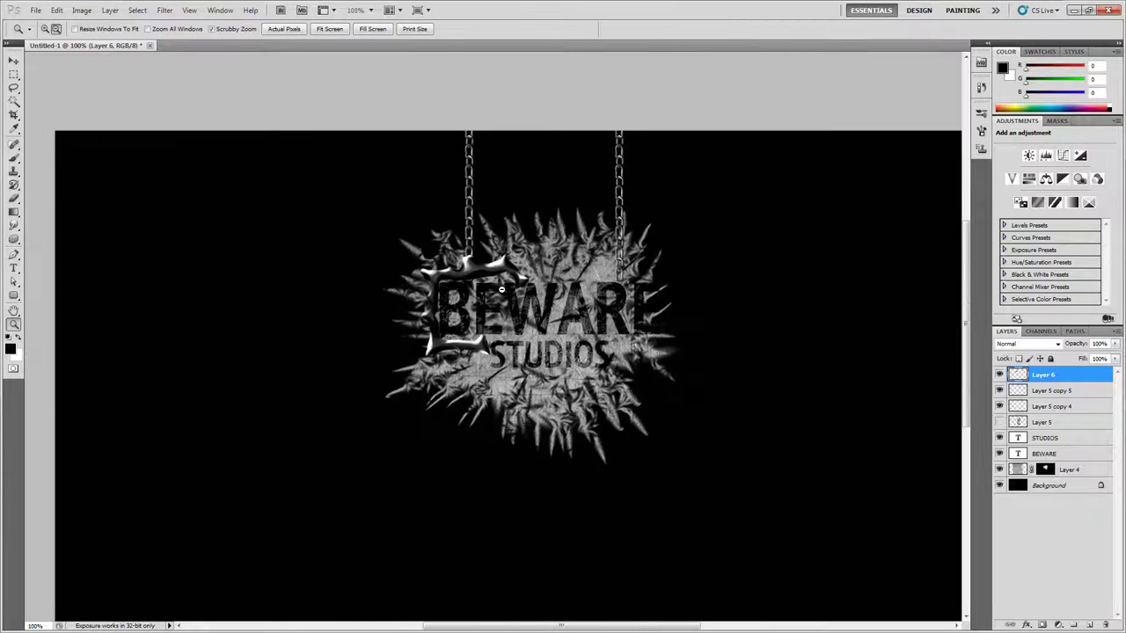
{"action": "left_click", "coordinate": [502, 272], "text": "alt"}
{"action": "key", "text": "v"}
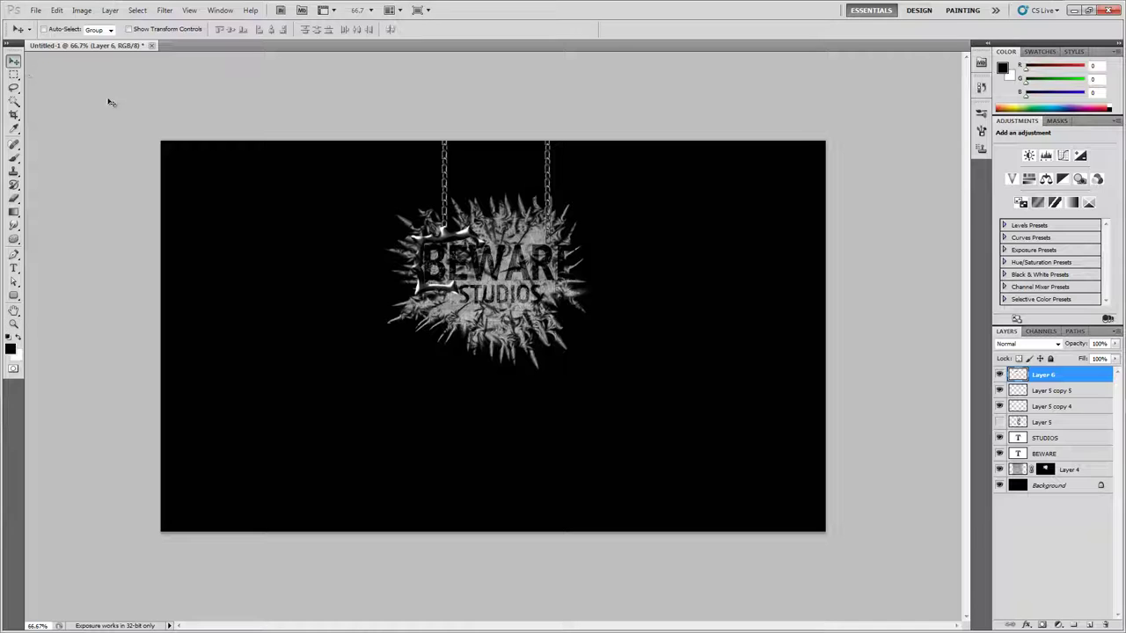
{"action": "key", "text": "z"}
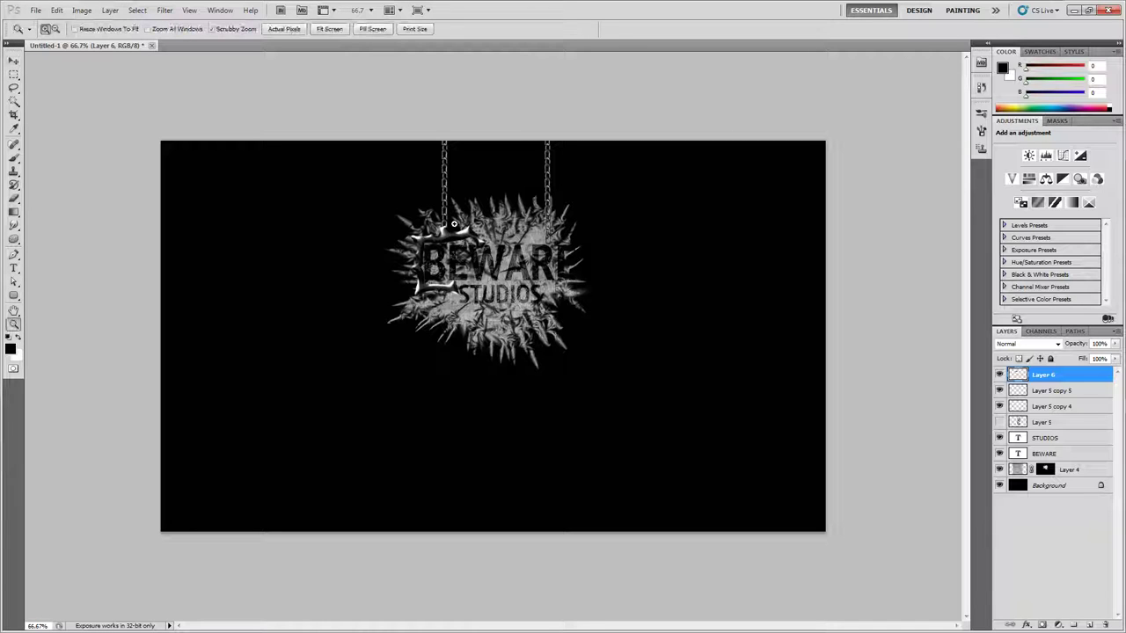
{"action": "left_click", "coordinate": [454, 223]}
{"action": "left_click", "coordinate": [446, 226]}
{"action": "left_click", "coordinate": [166, 11]}
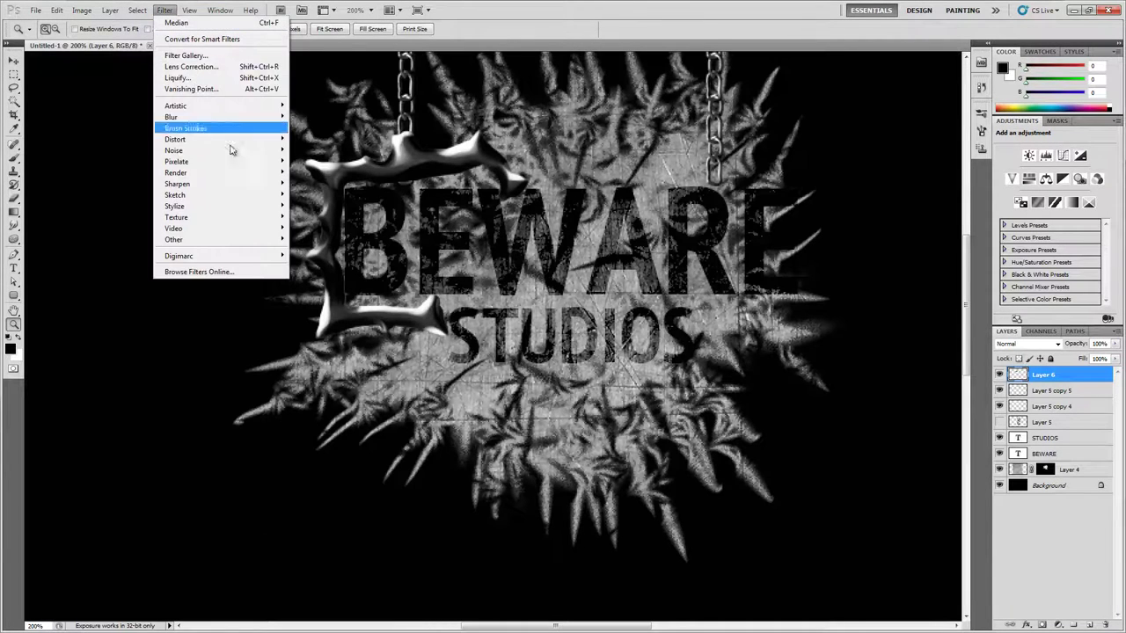
{"action": "left_click", "coordinate": [1039, 381]}
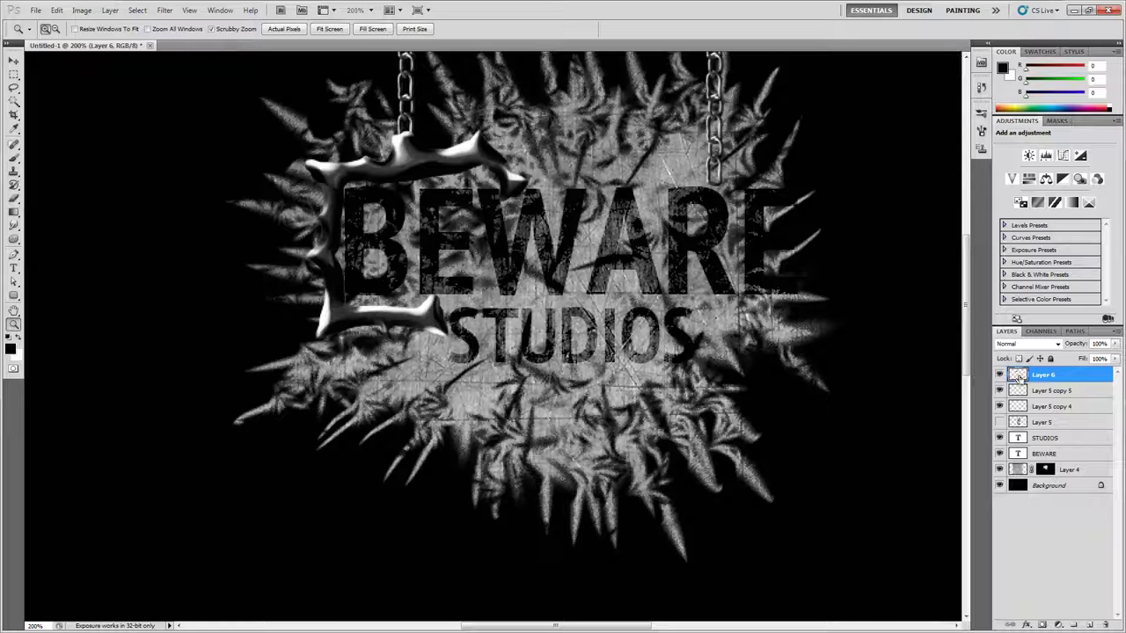
Step: Load the frame's outline as a selection and fill it with black on a new layer
{"action": "left_click", "coordinate": [1018, 376], "text": "ctrl"}
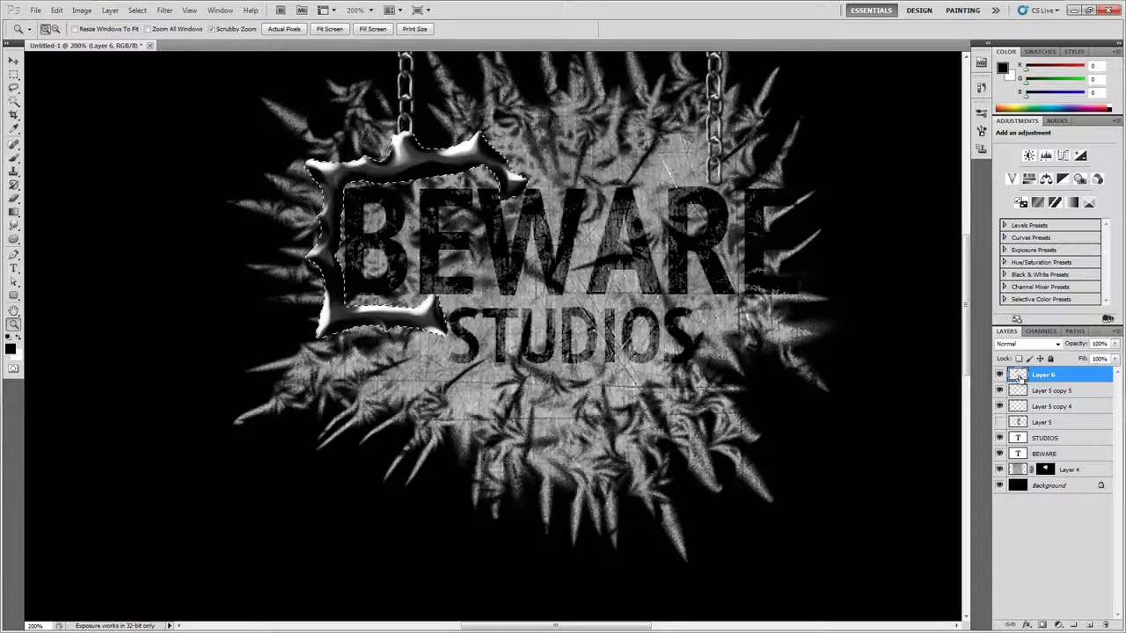
{"action": "left_click", "coordinate": [1089, 624]}
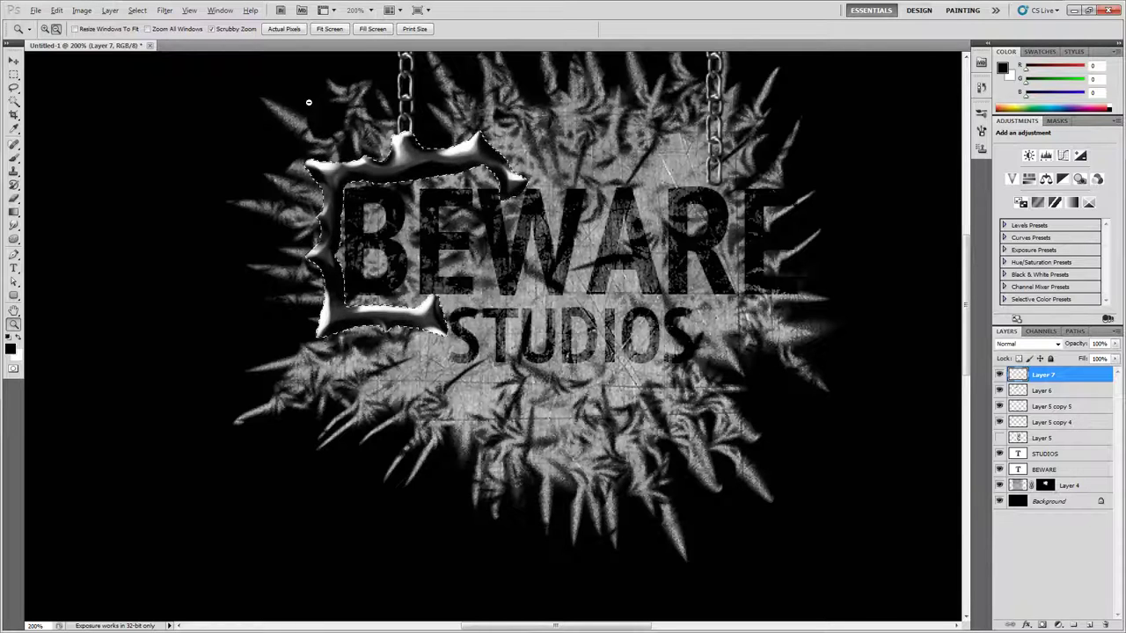
{"action": "key", "text": "alt+BackSpace"}
{"action": "left_click", "coordinate": [13, 73]}
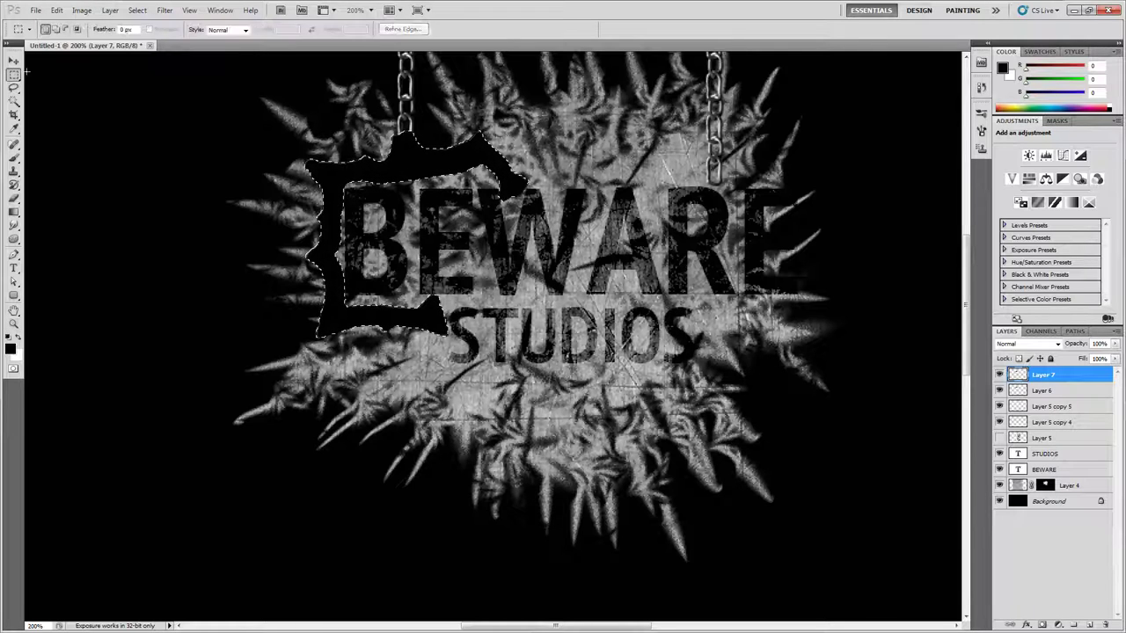
Step: Apply the Add Noise filter to the black frame fill and remove the selection
{"action": "left_click", "coordinate": [164, 10]}
{"action": "mouse_move", "coordinate": [211, 151]}
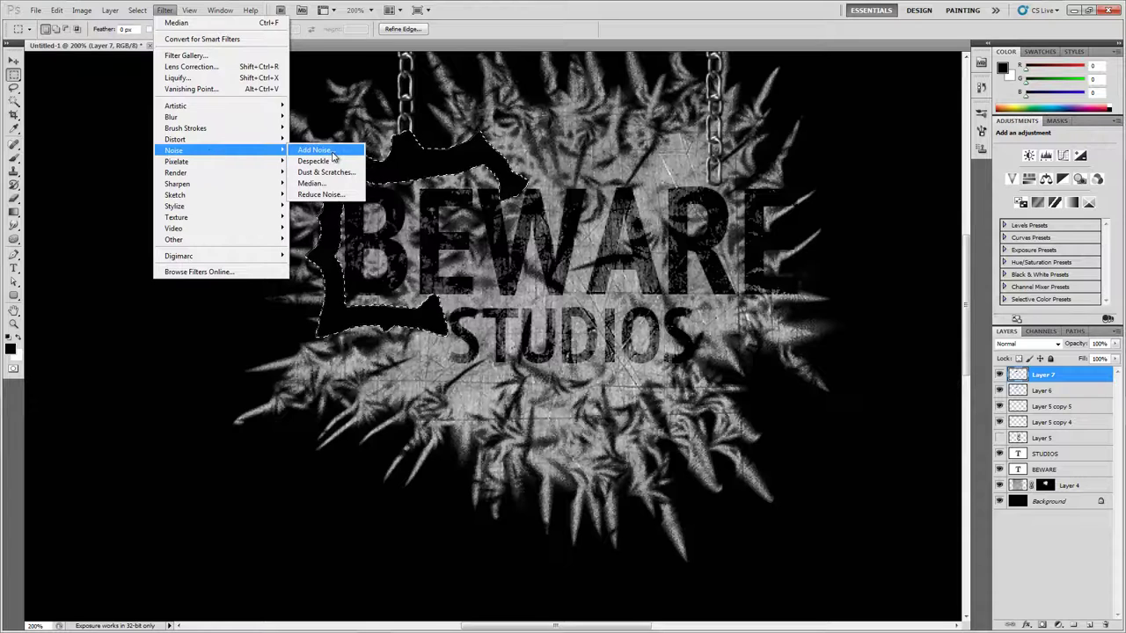
{"action": "left_click", "coordinate": [314, 150]}
{"action": "left_click", "coordinate": [857, 156]}
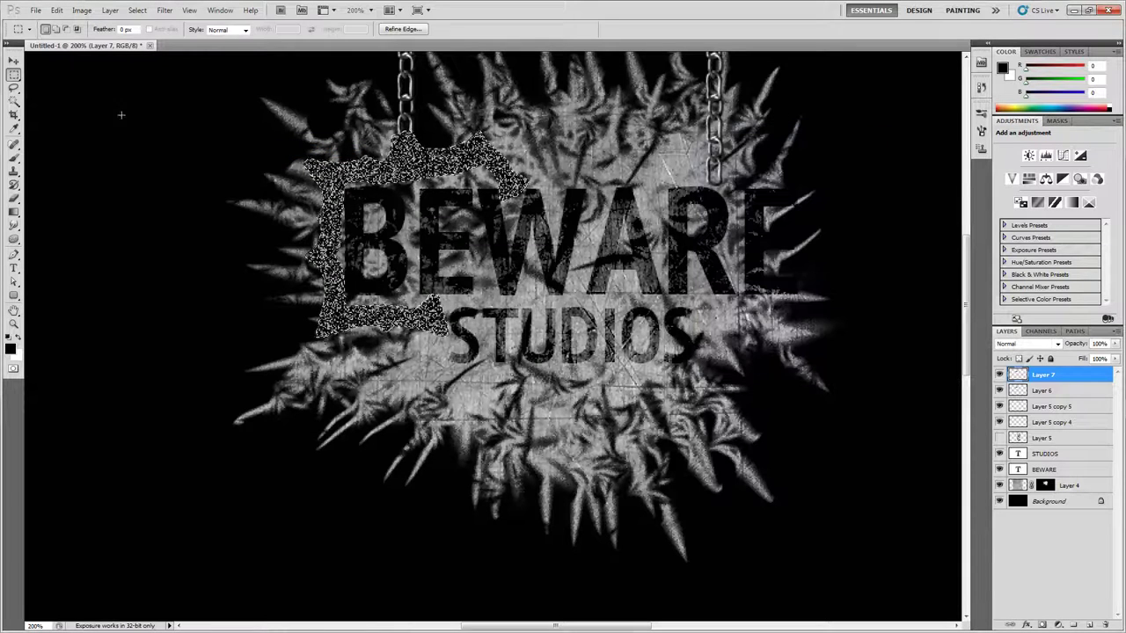
{"action": "key", "text": "ctrl+d"}
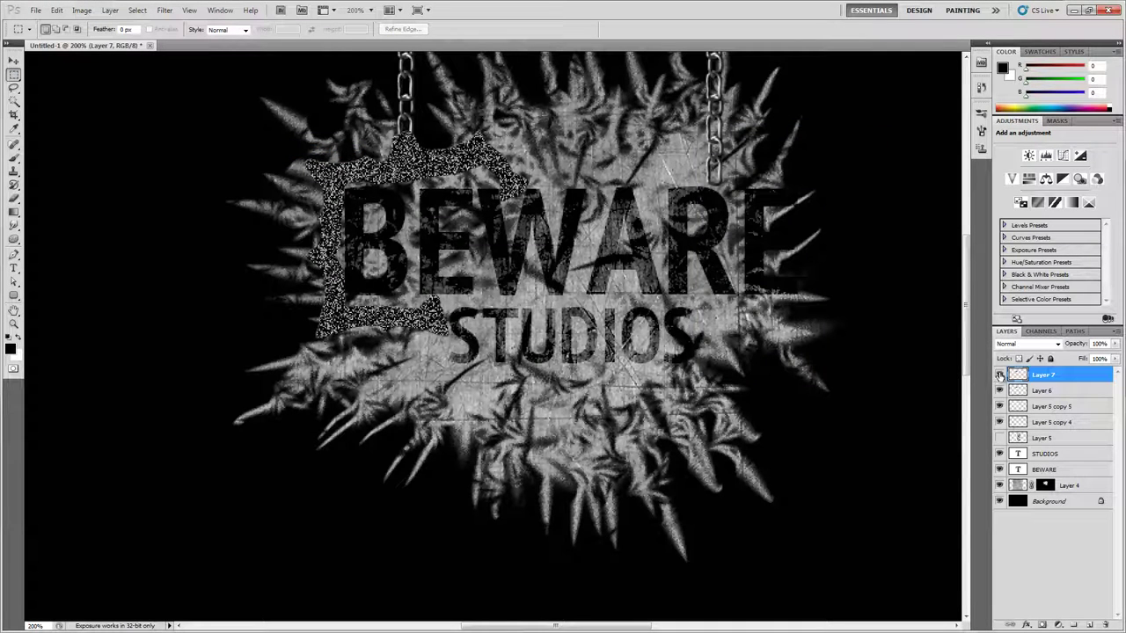
Step: Blend the noise layer over the frame using Overlay mode at 40% opacity
{"action": "left_click", "coordinate": [1020, 344]}
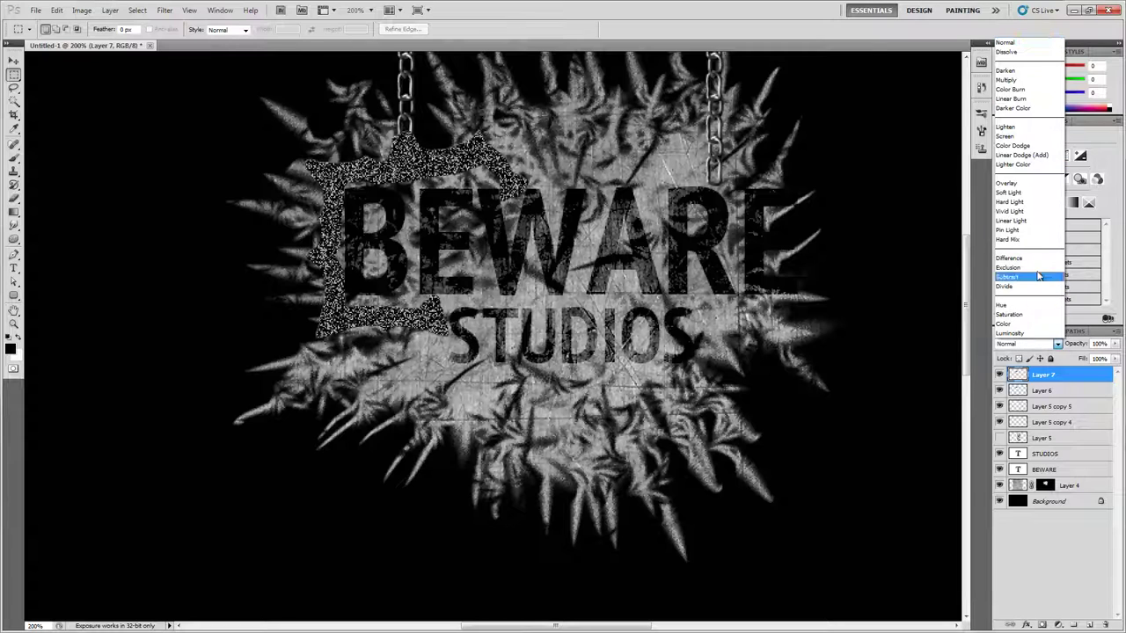
{"action": "left_click", "coordinate": [1024, 185]}
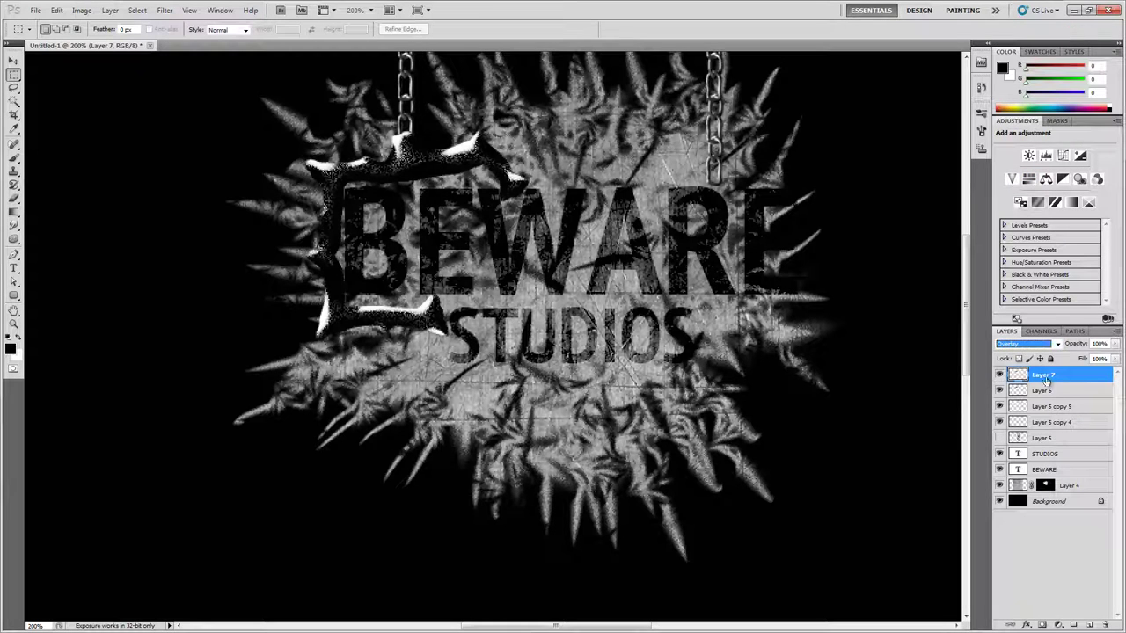
{"action": "left_click", "coordinate": [1115, 344]}
{"action": "left_click_drag", "start_coordinate": [1088, 359], "coordinate": [1080, 358]}
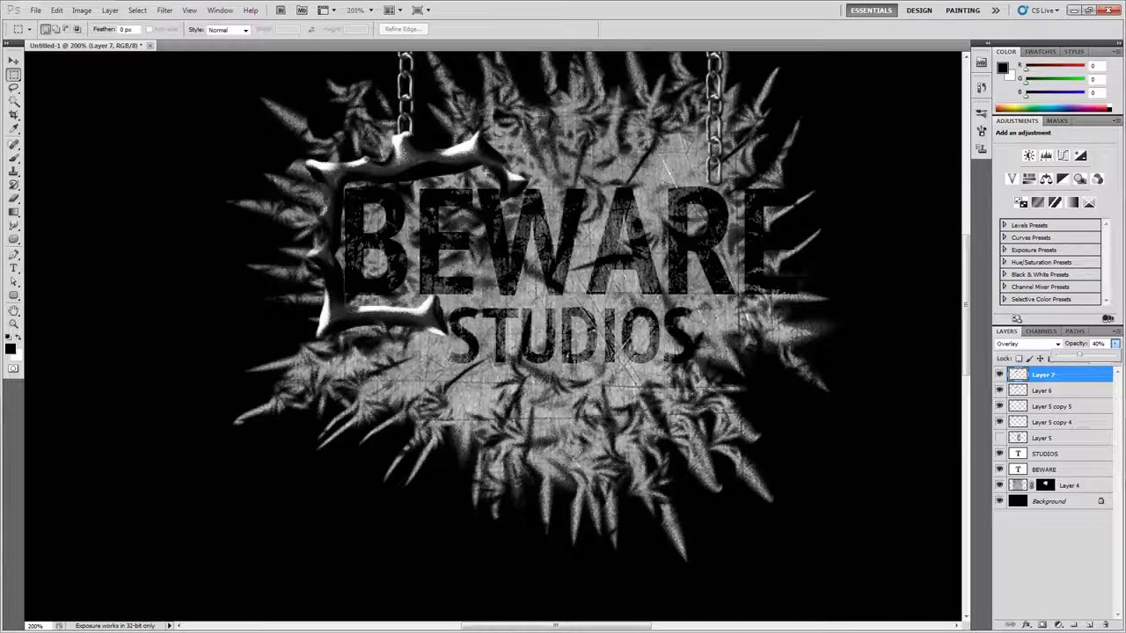
{"action": "left_click", "coordinate": [486, 173]}
Step: Merge the noise layer and the frame layer beneath it into one layer
{"action": "left_click_drag", "start_coordinate": [379, 142], "coordinate": [387, 194]}
{"action": "key", "text": "z"}
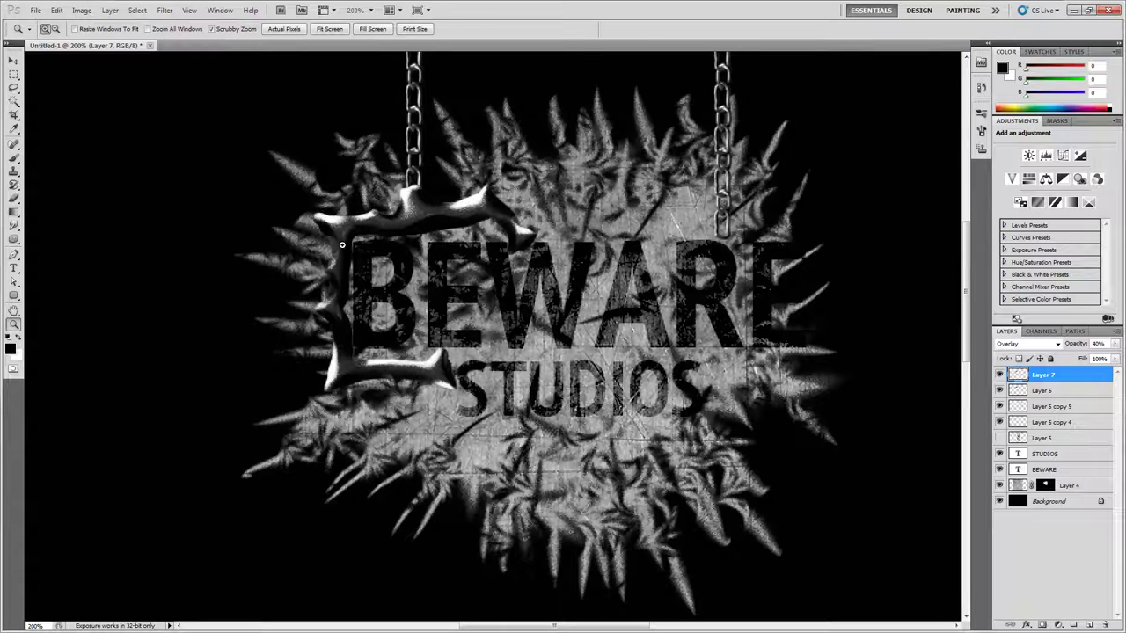
{"action": "left_click", "coordinate": [421, 212], "text": "alt"}
{"action": "left_click", "coordinate": [467, 150], "text": "alt"}
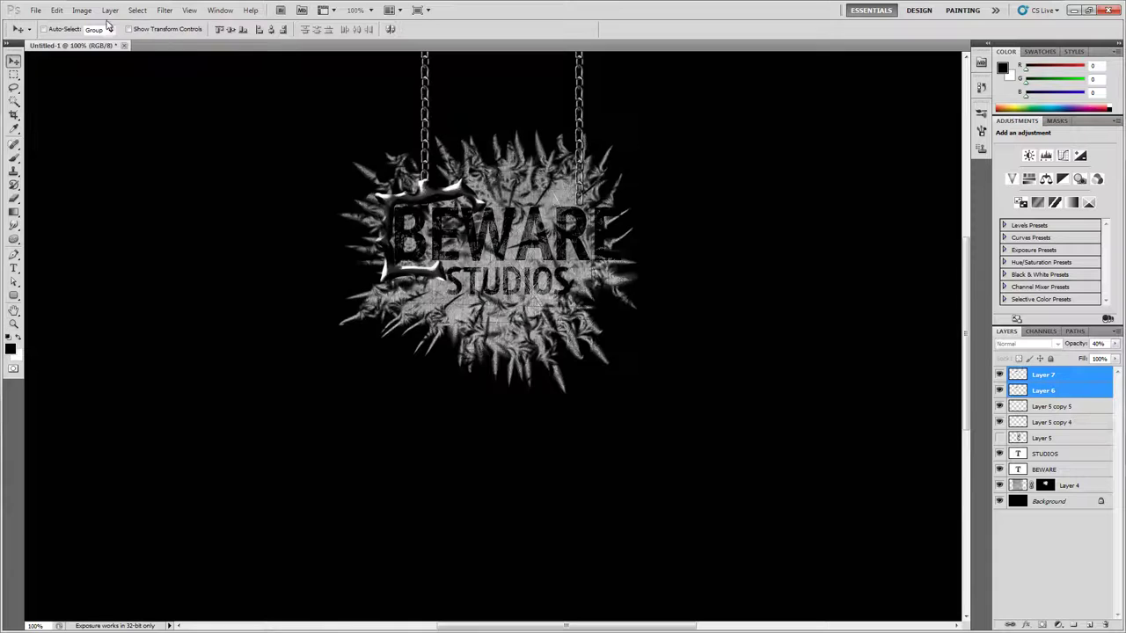
{"action": "left_click", "coordinate": [109, 11]}
{"action": "left_click", "coordinate": [185, 358]}
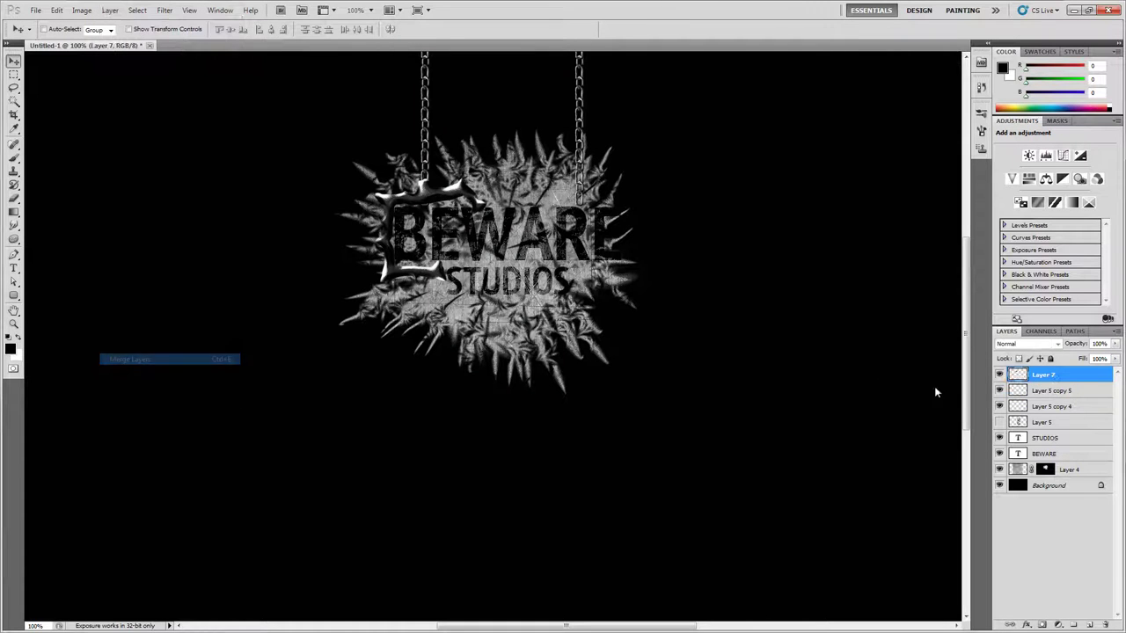
Step: Duplicate the merged frame, place the copy around the right end of BEWARE, and flip it horizontally
{"action": "key", "text": "ctrl+j"}
{"action": "left_click", "coordinate": [79, 11]}
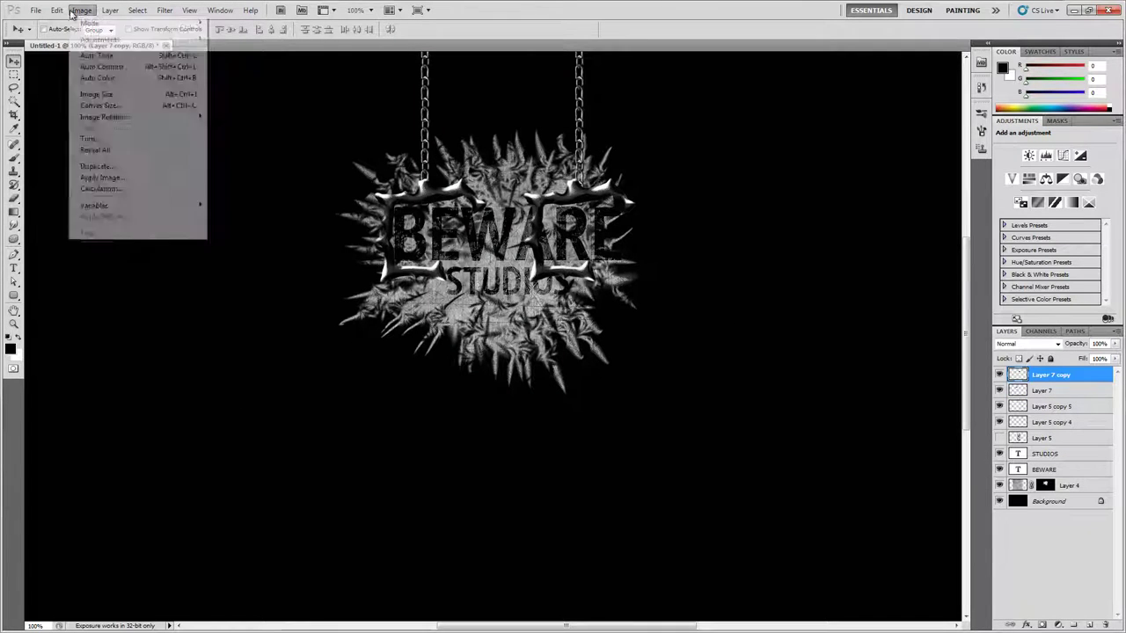
{"action": "mouse_move", "coordinate": [57, 11]}
{"action": "mouse_move", "coordinate": [118, 239]}
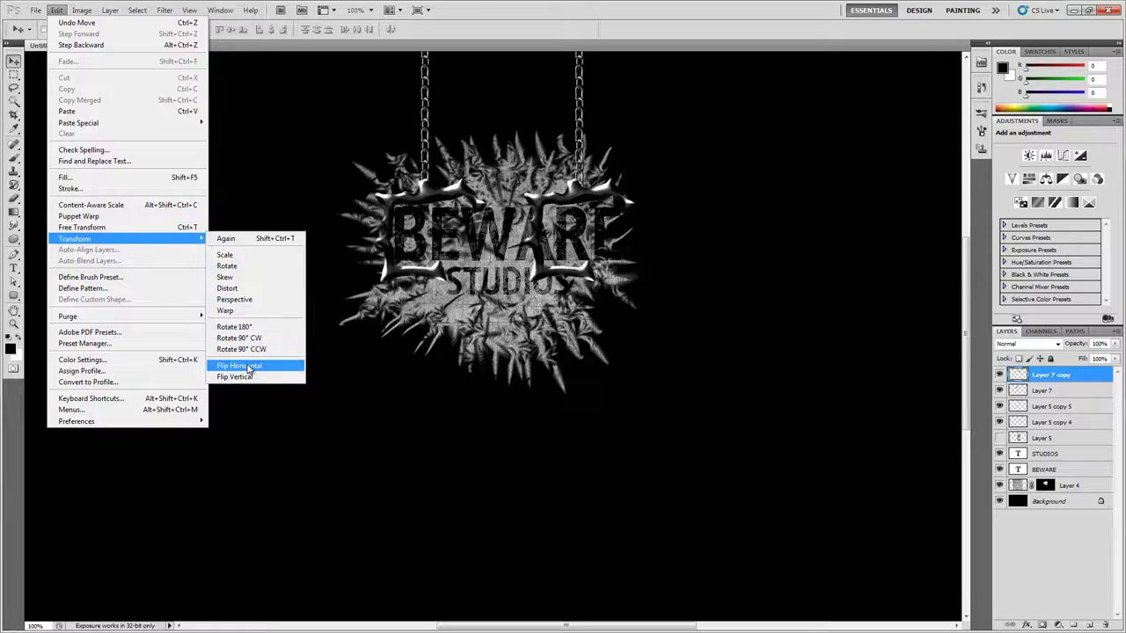
{"action": "left_click", "coordinate": [249, 366]}
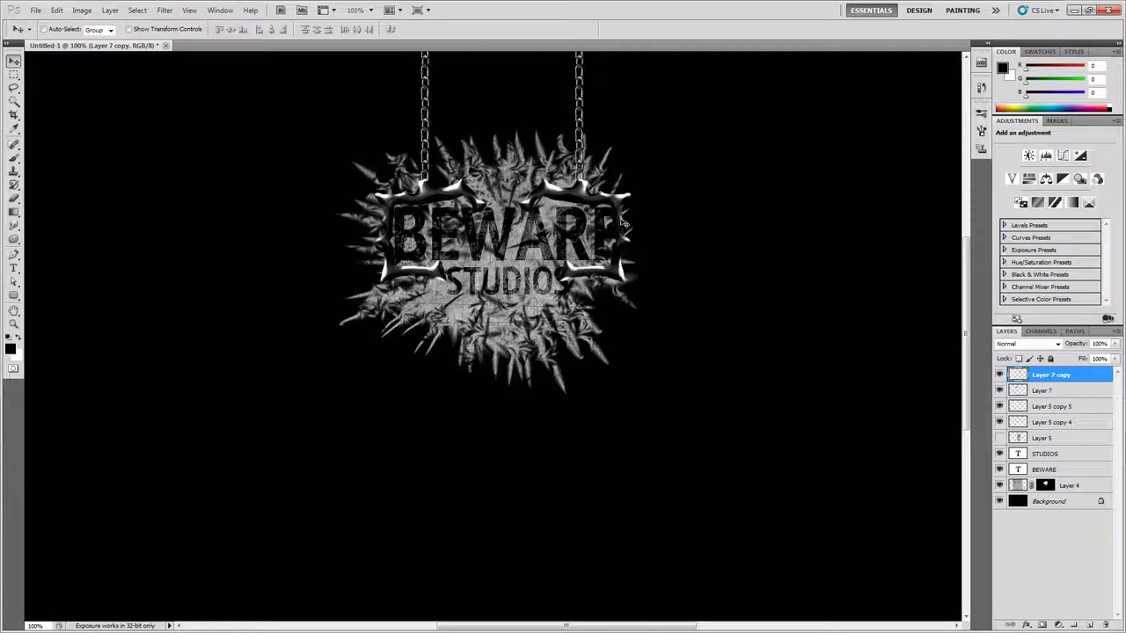
Step: Nudge the mirrored frame copy outward so it sits past the final E of BEWARE
{"action": "key", "text": "Right"}
{"action": "key", "text": "Right"}
{"action": "key", "text": "Right"}
{"action": "key", "text": "Right"}
{"action": "key", "text": "Right"}
{"action": "key", "text": "Right"}
{"action": "key", "text": "Right"}
{"action": "key", "text": "Right"}
{"action": "key", "text": "ctrl+z"}
{"action": "key", "text": "ctrl+z"}
{"action": "key", "text": "ctrl+z"}
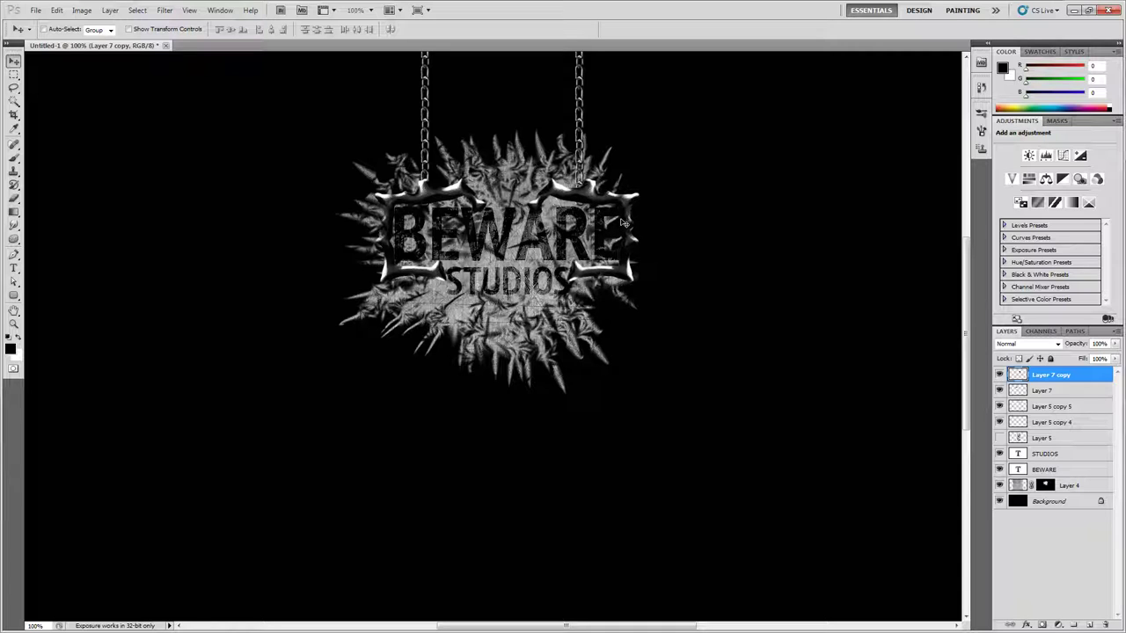
Step: Select the layer of the chain above the R of BEWARE and shift it outward to align with the frame's spike
{"action": "left_click", "coordinate": [1055, 422]}
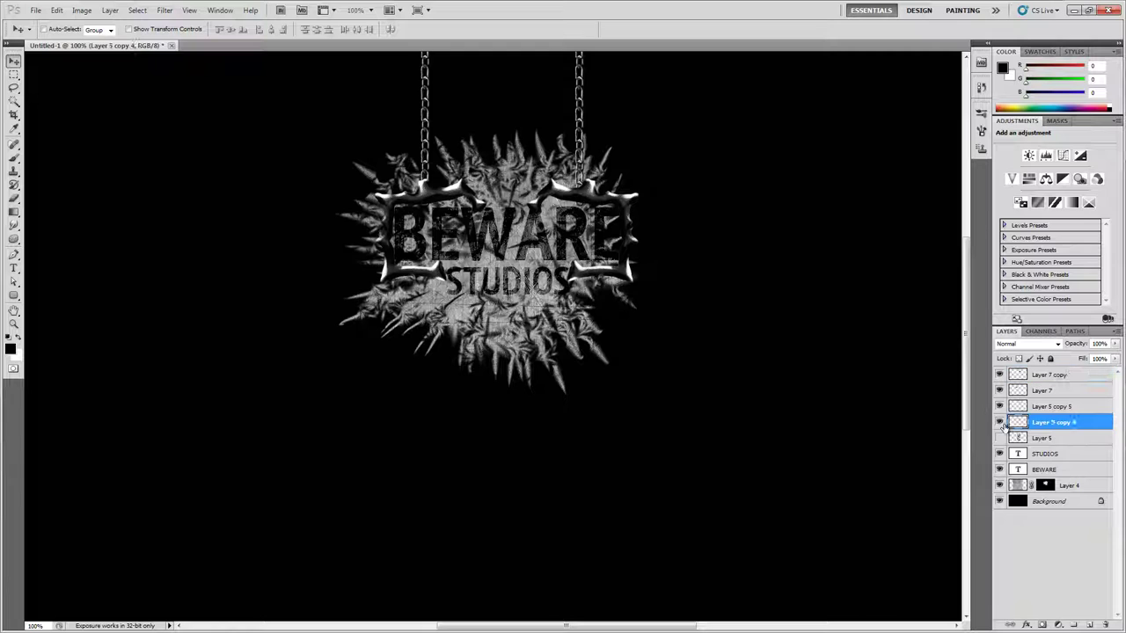
{"action": "left_click", "coordinate": [999, 407]}
{"action": "left_click", "coordinate": [998, 407]}
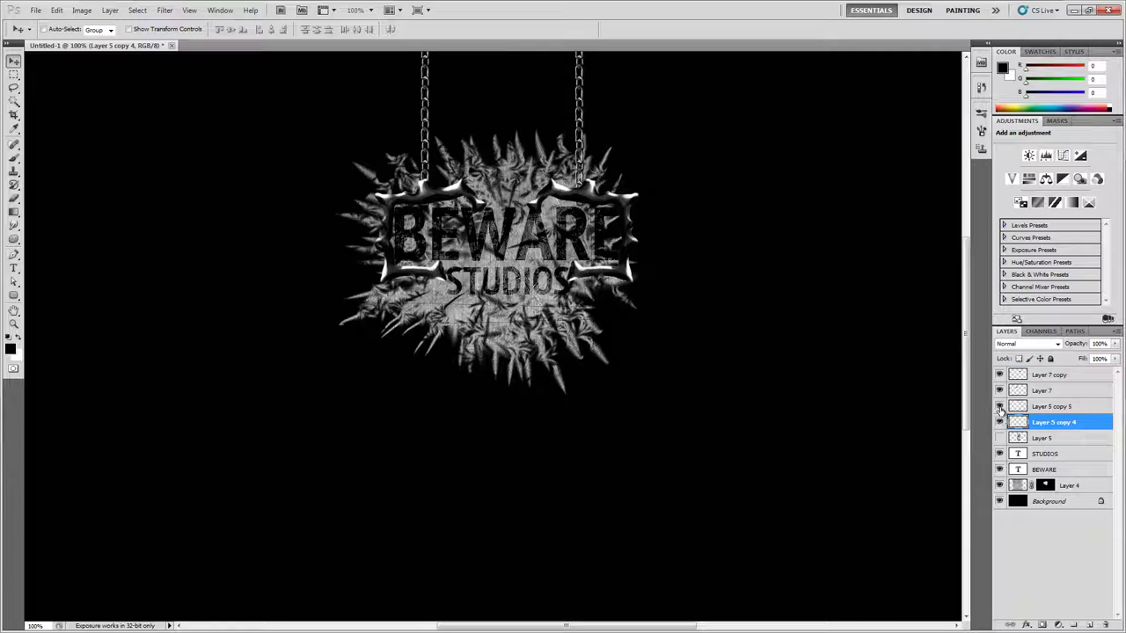
{"action": "left_click", "coordinate": [1046, 412]}
{"action": "left_click_drag", "start_coordinate": [592, 192], "coordinate": [587, 194], "text": "alt"}
{"action": "key", "text": "ctrl+z"}
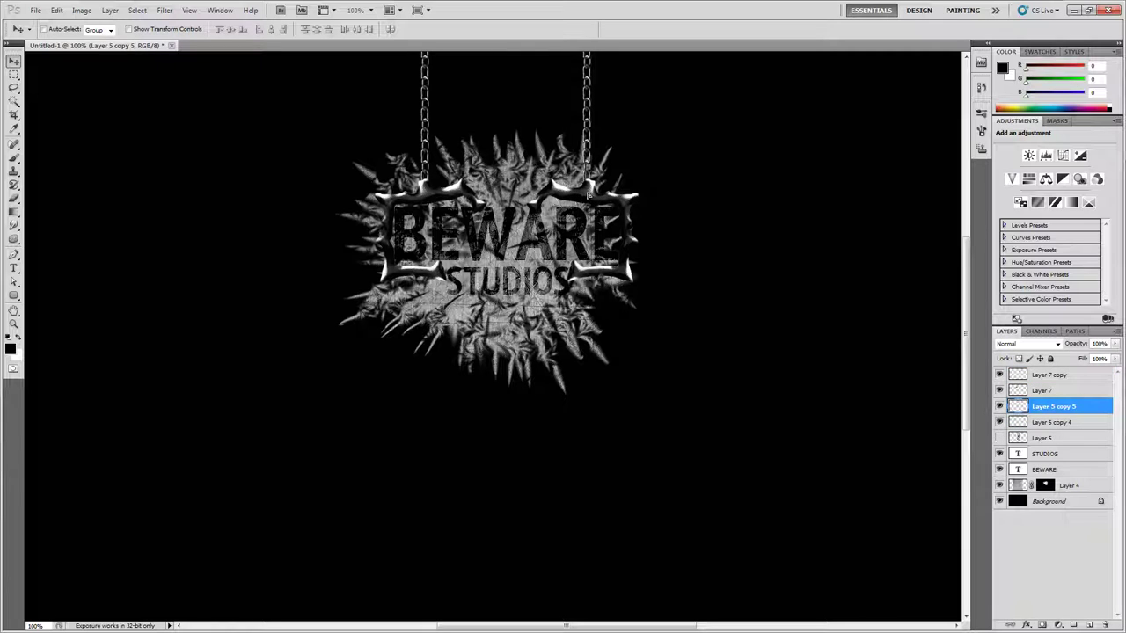
Step: Select both chain layers, Layer 5 copy 5 and Layer 5 copy 4, and move them above the frame layers
{"action": "left_click", "coordinate": [1042, 425], "text": "ctrl"}
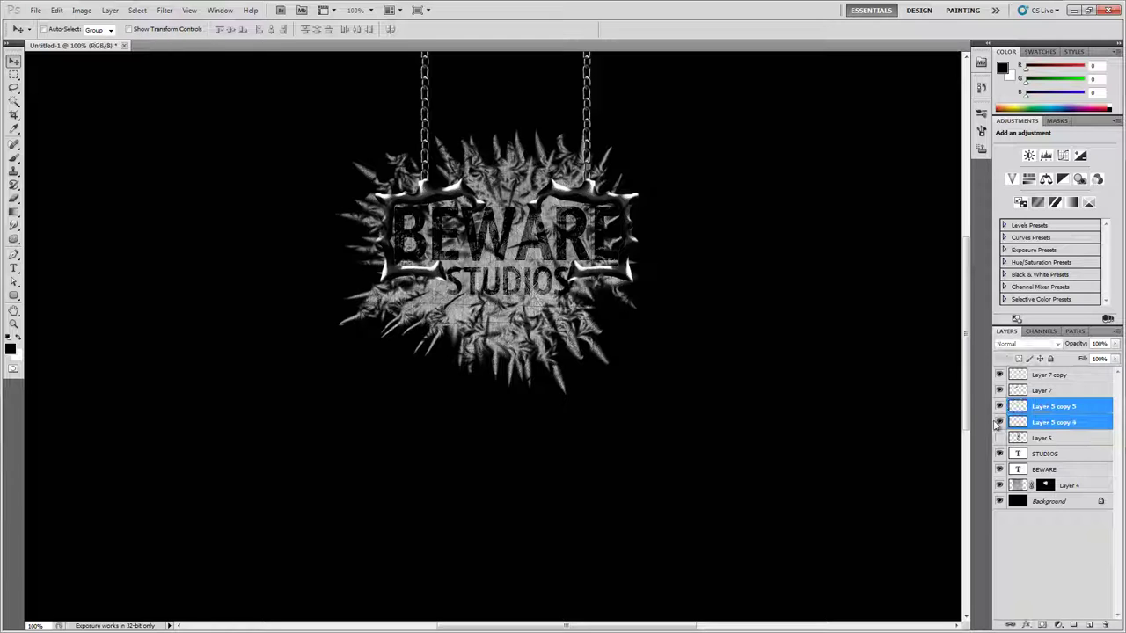
{"action": "left_click", "coordinate": [999, 422]}
{"action": "left_click", "coordinate": [999, 422]}
{"action": "left_click", "coordinate": [1060, 411]}
{"action": "left_click", "coordinate": [1059, 422], "text": "ctrl"}
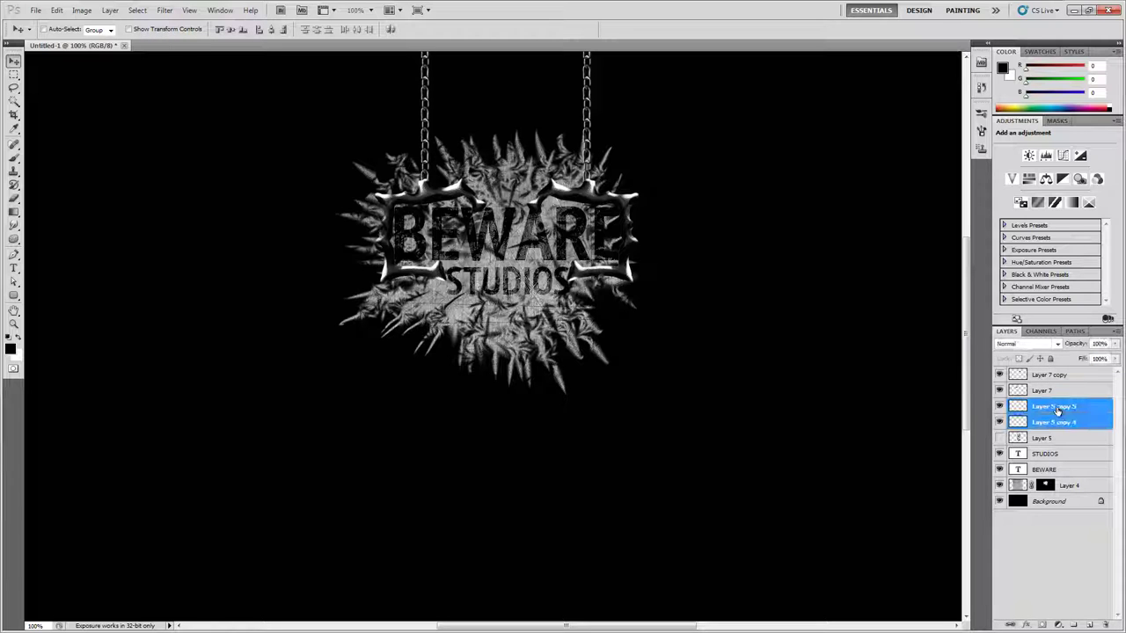
{"action": "left_click_drag", "start_coordinate": [1058, 411], "coordinate": [1053, 373]}
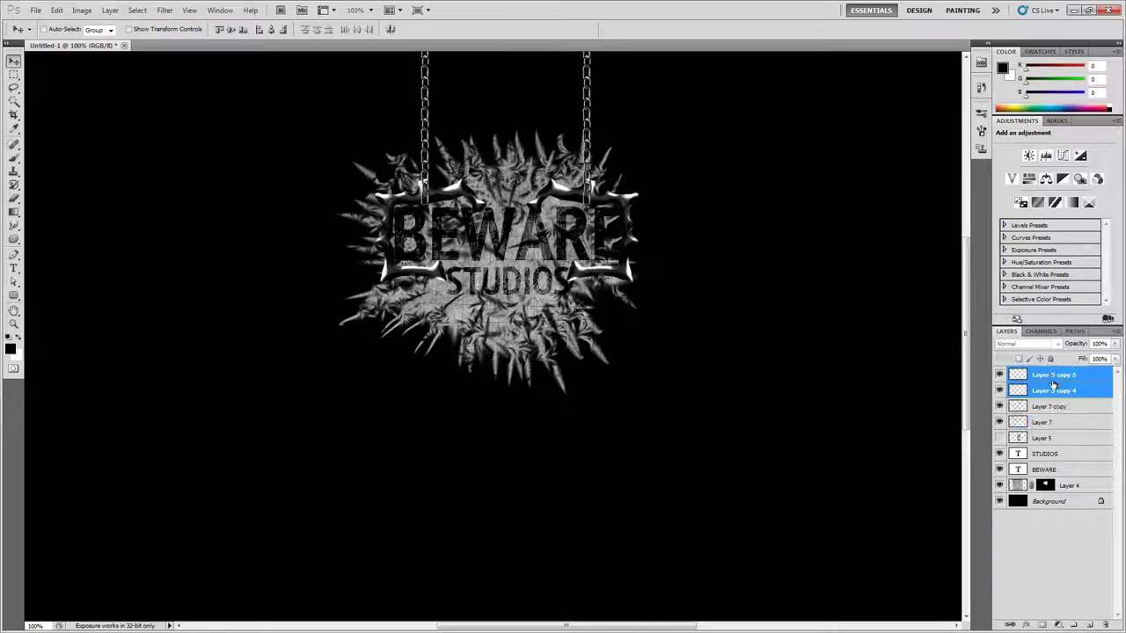
Step: Erase the lower end of the chain on Layer 5 copy 4 where it overlaps the frame above the B
{"action": "left_click", "coordinate": [1053, 375]}
{"action": "key", "text": "z"}
{"action": "left_click", "coordinate": [437, 182]}
{"action": "left_click", "coordinate": [437, 182]}
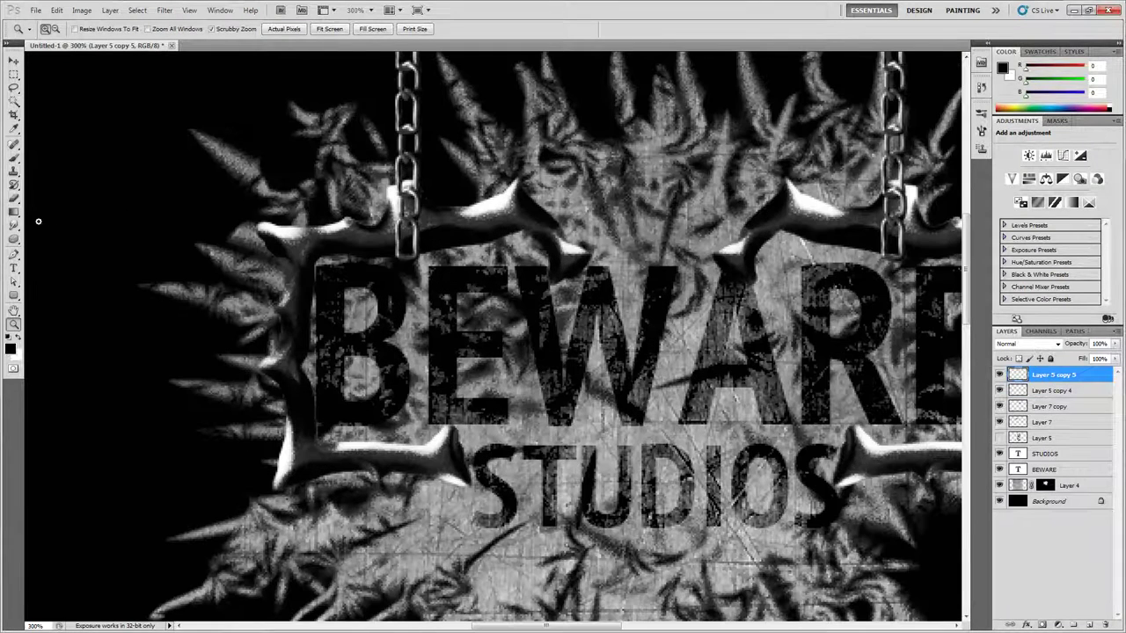
{"action": "left_click", "coordinate": [14, 198]}
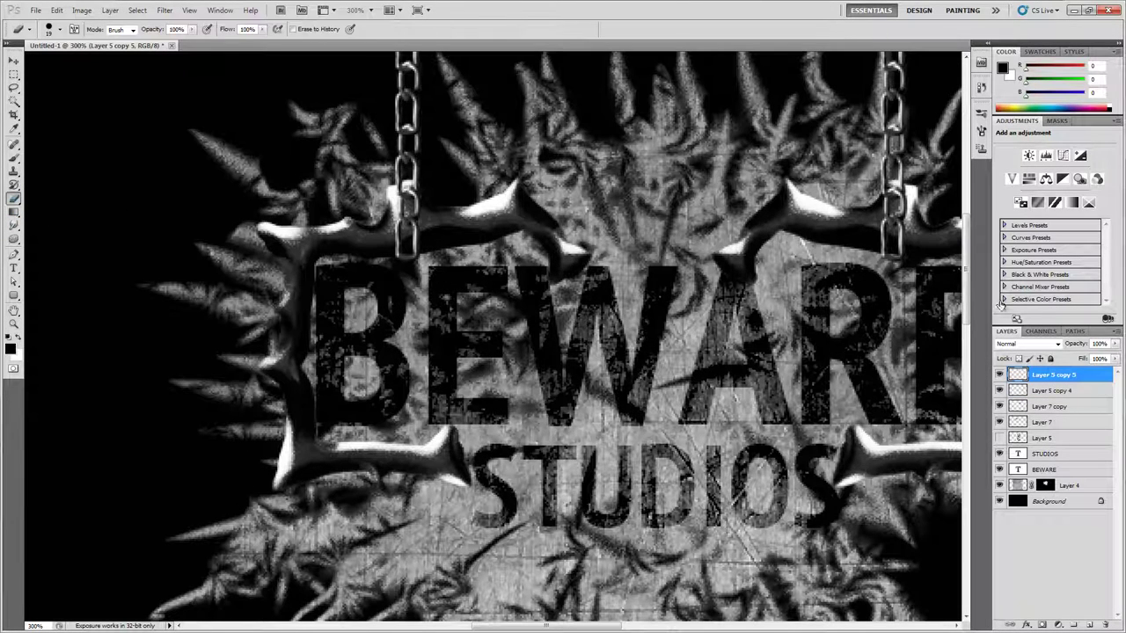
{"action": "left_click", "coordinate": [1051, 391]}
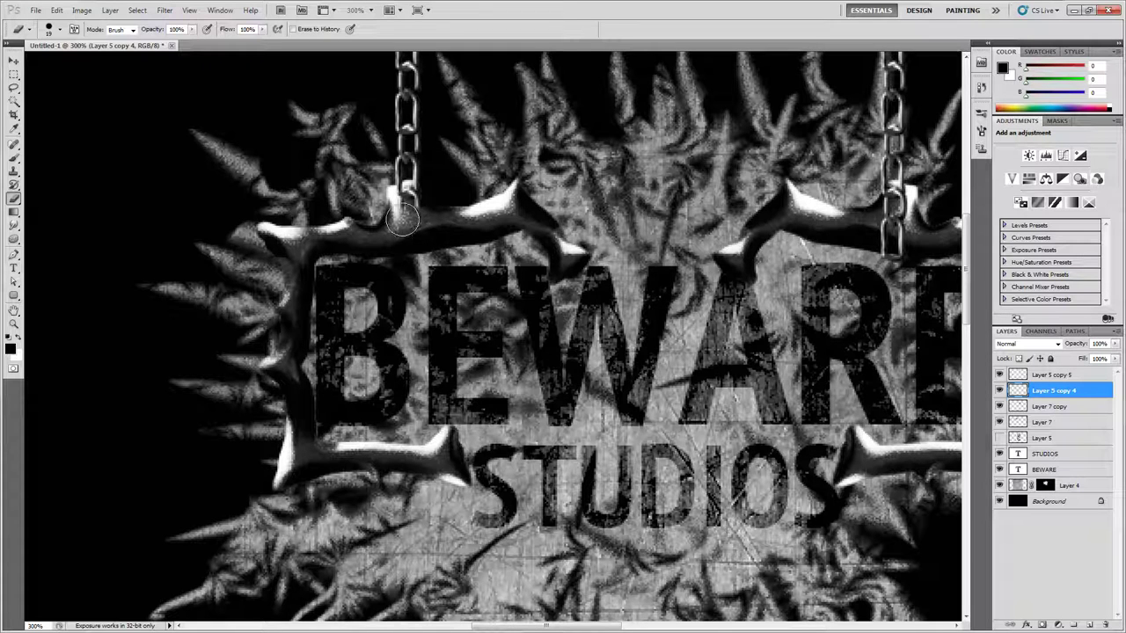
{"action": "left_click_drag", "start_coordinate": [402, 220], "coordinate": [435, 232]}
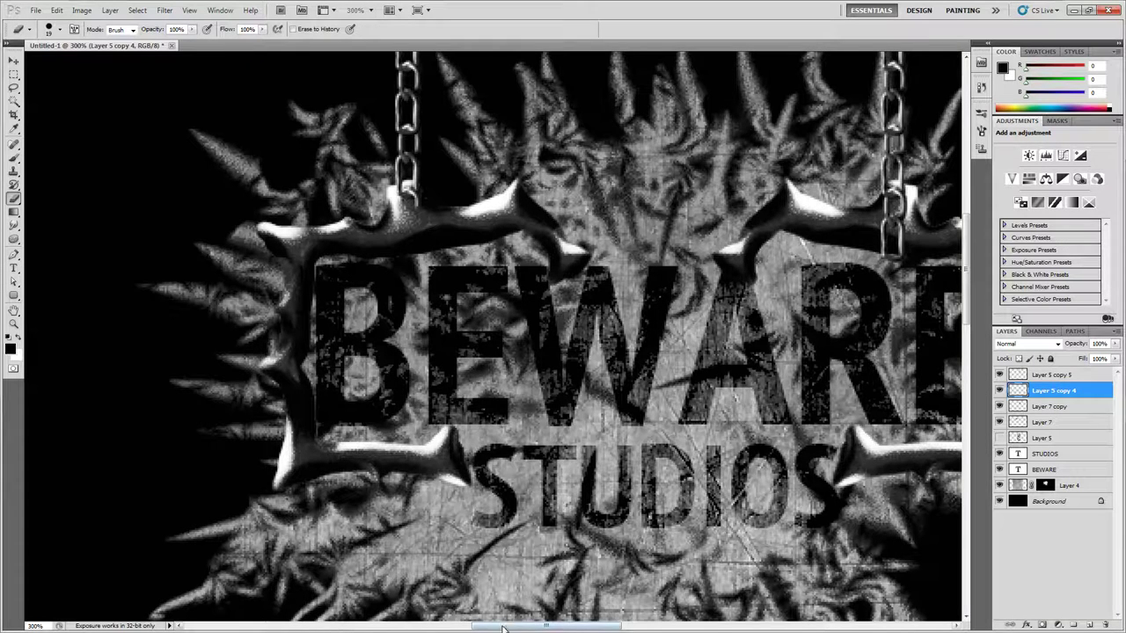
Step: Erase the lower end of the chain on Layer 5 copy 5 where it overlaps the frame above the R
{"action": "left_click_drag", "start_coordinate": [503, 628], "coordinate": [554, 628]}
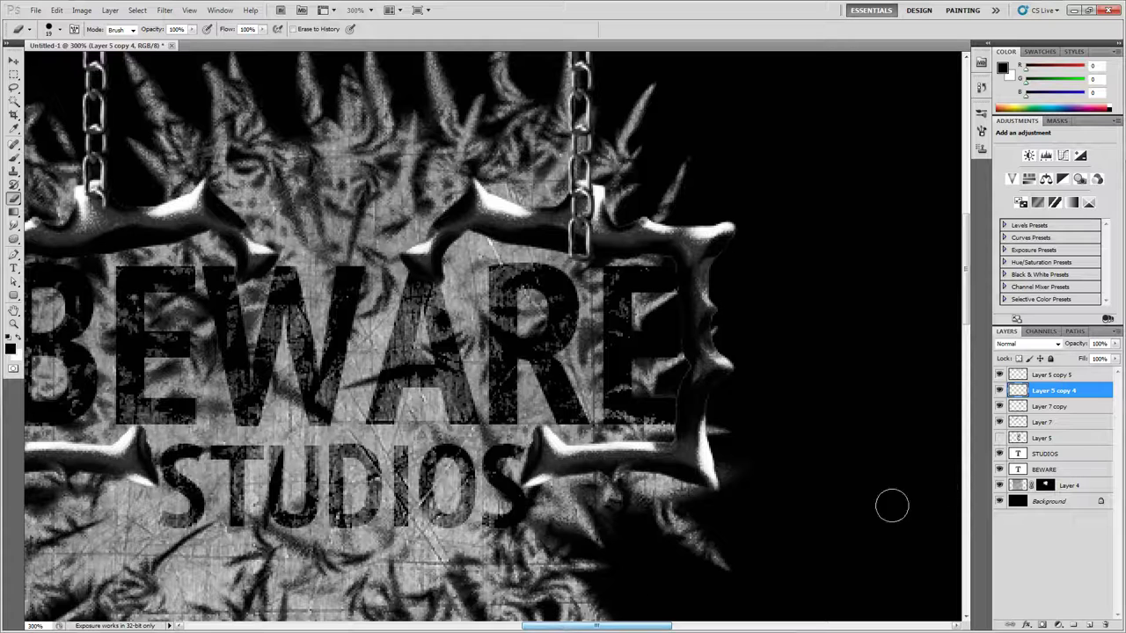
{"action": "left_click", "coordinate": [1039, 378]}
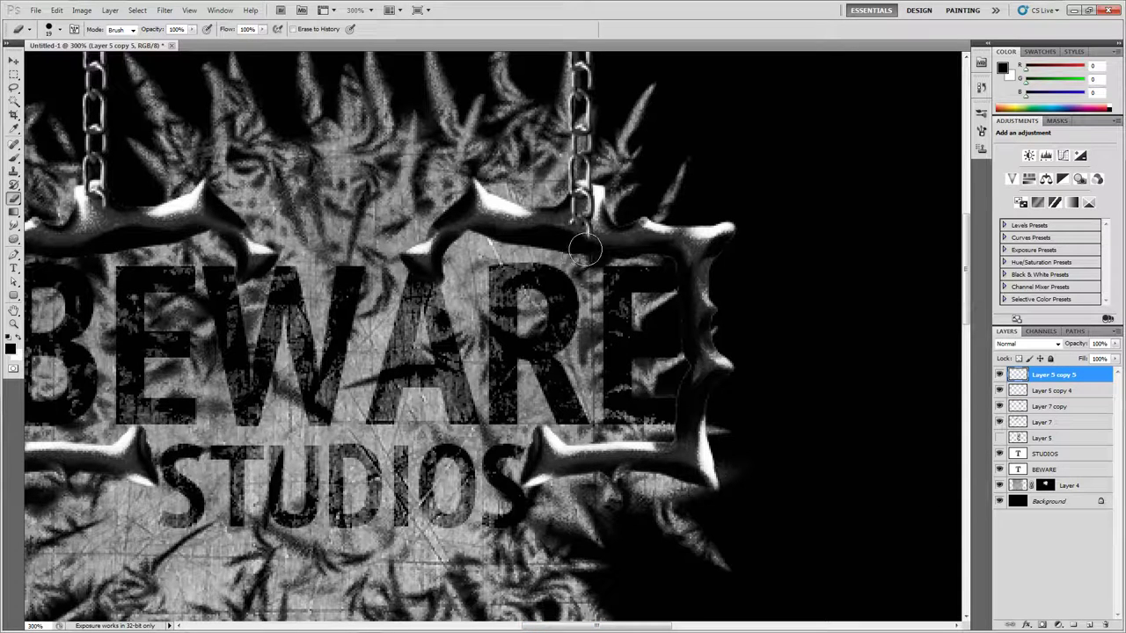
{"action": "mouse_move", "coordinate": [576, 231]}
{"action": "left_mouse_down"}
{"action": "mouse_move", "coordinate": [570, 219]}
{"action": "mouse_move", "coordinate": [573, 238]}
{"action": "left_mouse_up"}
{"action": "key", "text": "z"}
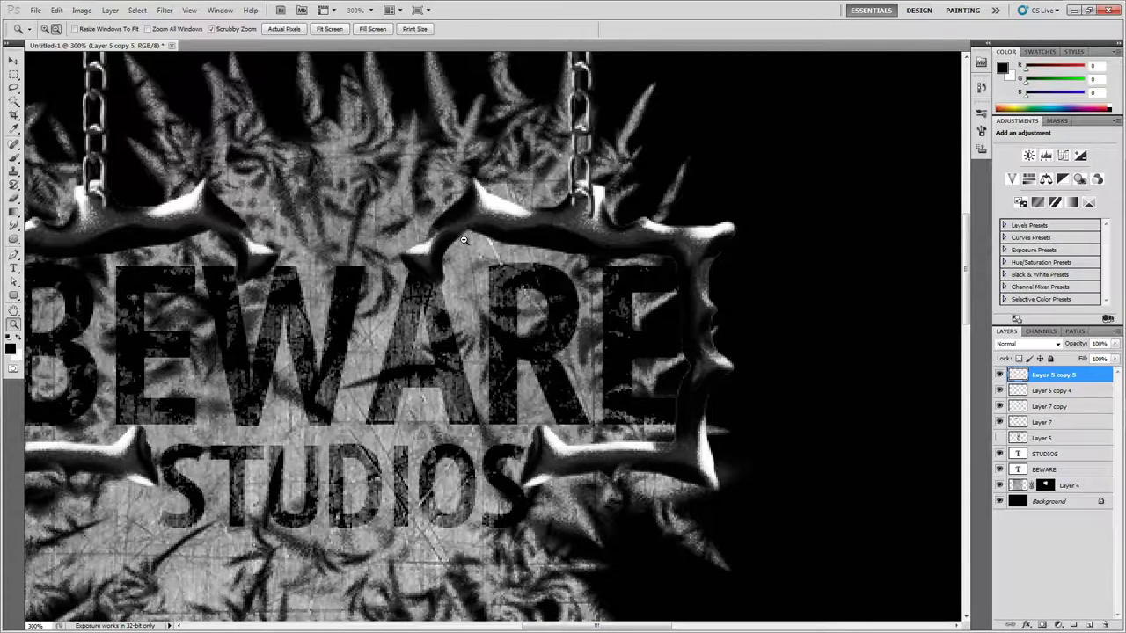
Step: Inspect the whole hanging sign at reduced zoom and toggle the visibility of Layer 5 copy 5 to check its chain
{"action": "left_click", "coordinate": [465, 240], "text": "alt"}
{"action": "left_click", "coordinate": [464, 240], "text": "alt"}
{"action": "left_click", "coordinate": [412, 204]}
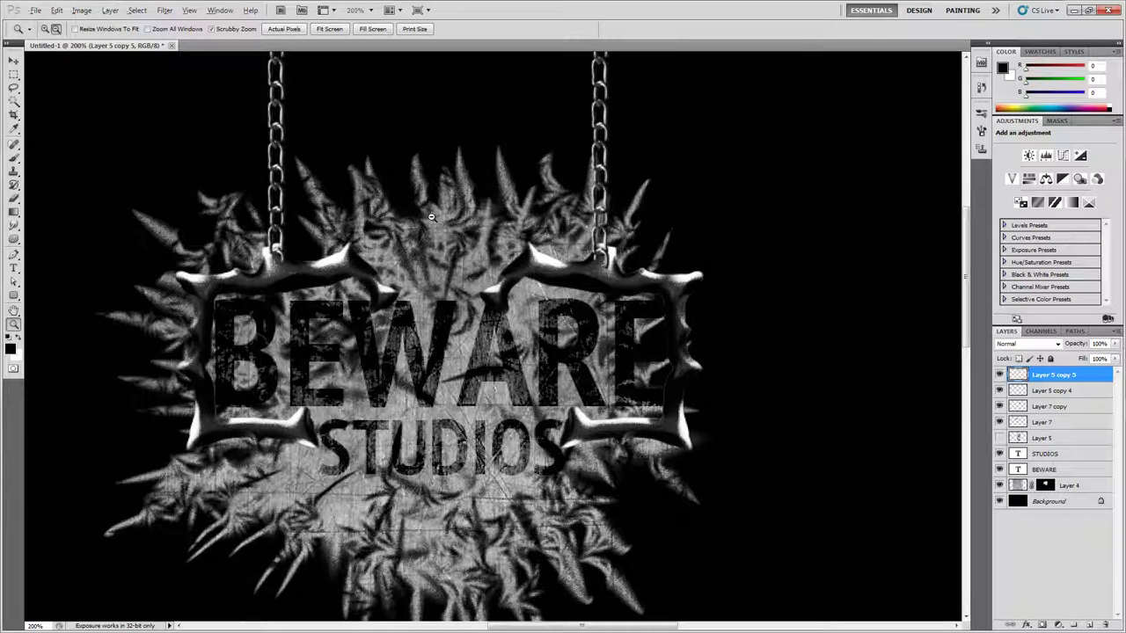
{"action": "left_click", "coordinate": [431, 216], "text": "alt"}
{"action": "left_click", "coordinate": [14, 61]}
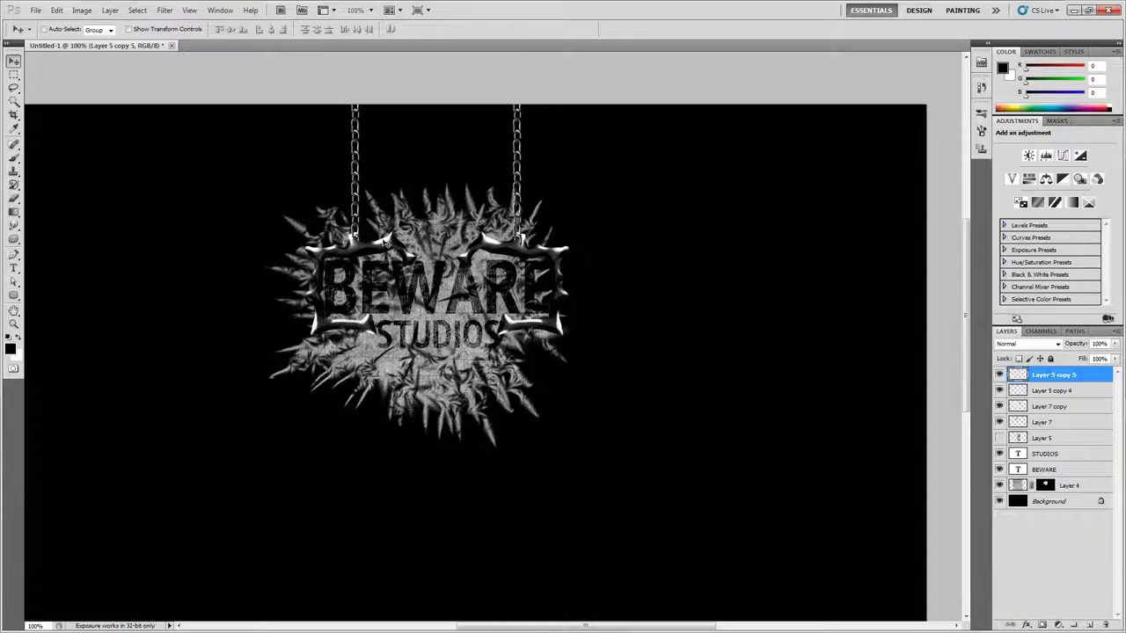
{"action": "key", "text": "z"}
{"action": "left_click", "coordinate": [462, 256], "text": "alt"}
{"action": "left_click", "coordinate": [528, 255], "text": "alt"}
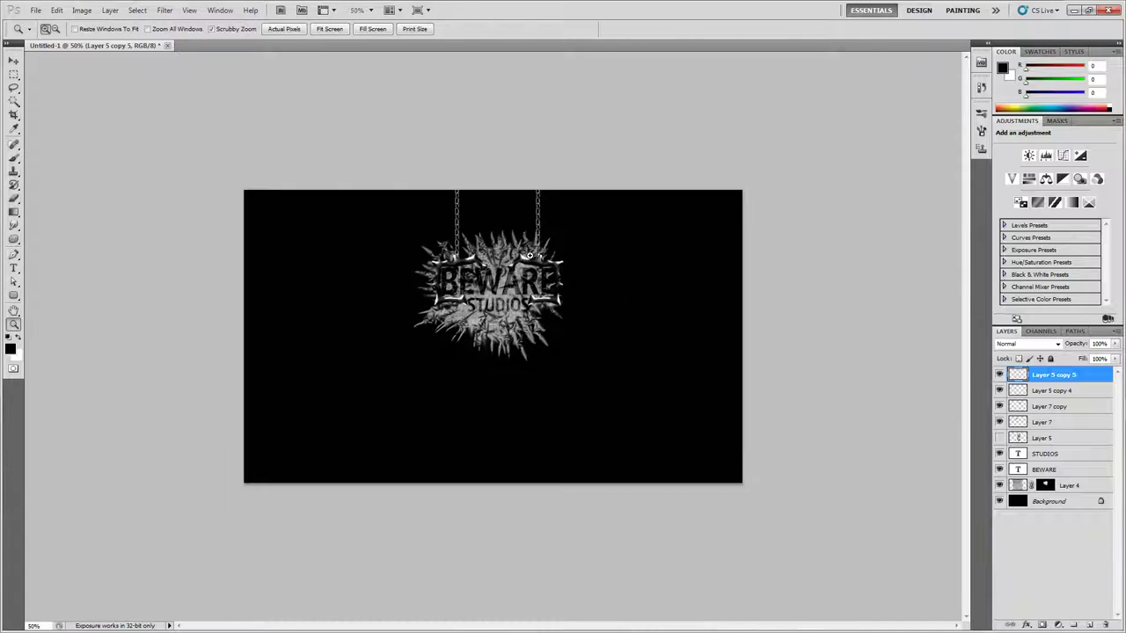
{"action": "key", "text": "ctrl+1"}
{"action": "left_click", "coordinate": [999, 375]}
{"action": "left_click", "coordinate": [999, 375]}
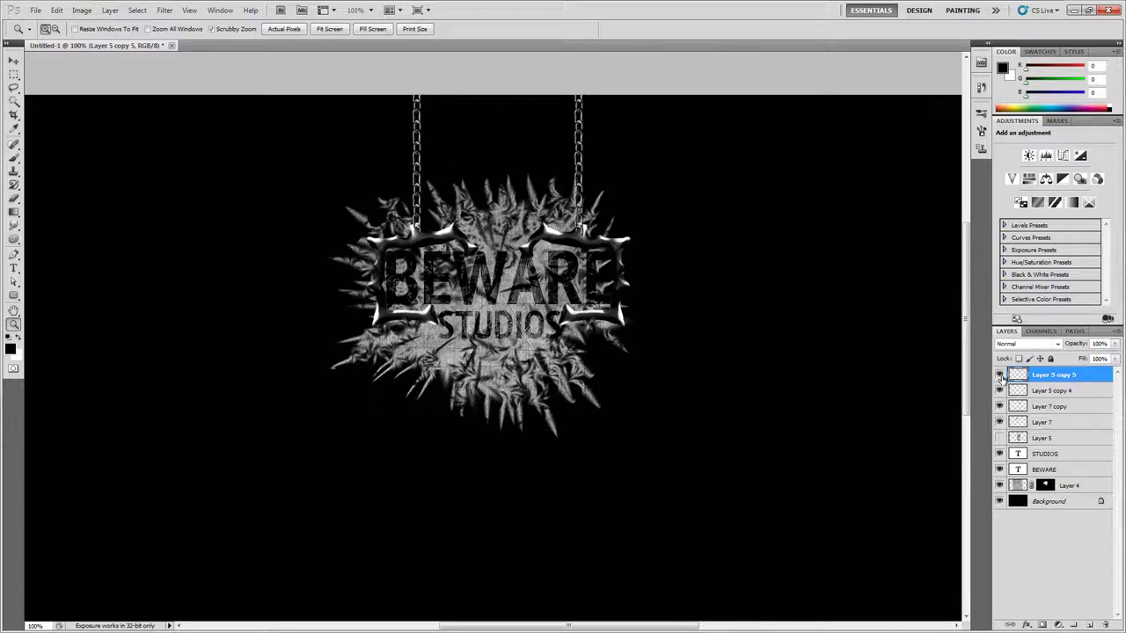
{"action": "key", "text": "m"}
{"action": "left_click", "coordinate": [999, 375]}
{"action": "left_click", "coordinate": [999, 375]}
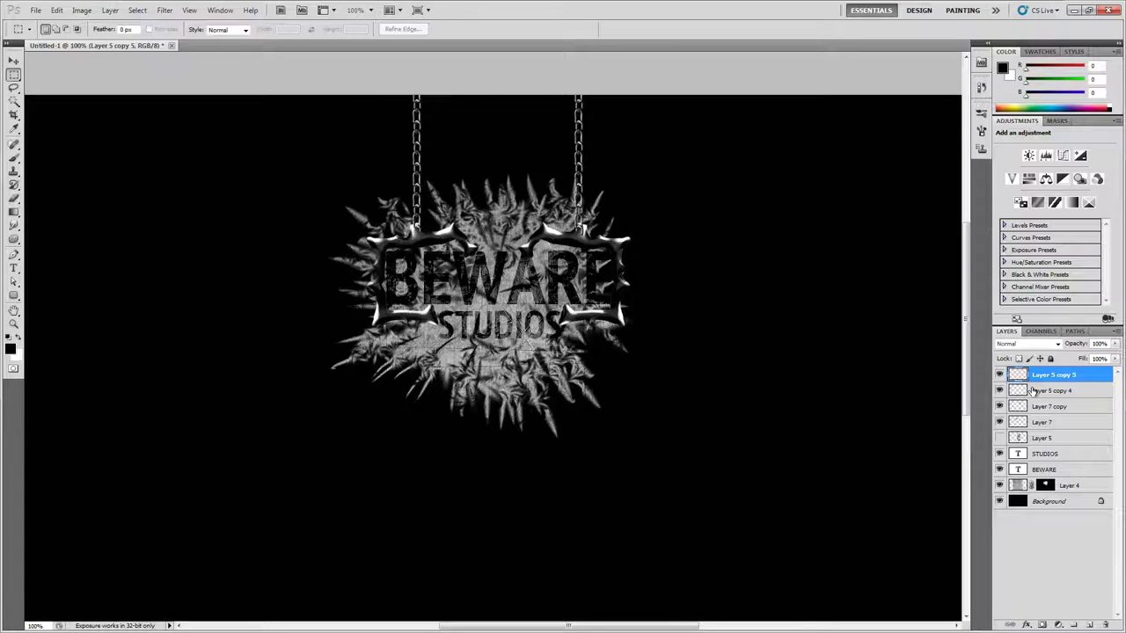
Step: Merge the two chain layers, Layer 5 copy 5 and Layer 5 copy 4, into one layer
{"action": "left_click", "coordinate": [1032, 389], "text": "shift"}
{"action": "left_click", "coordinate": [110, 10]}
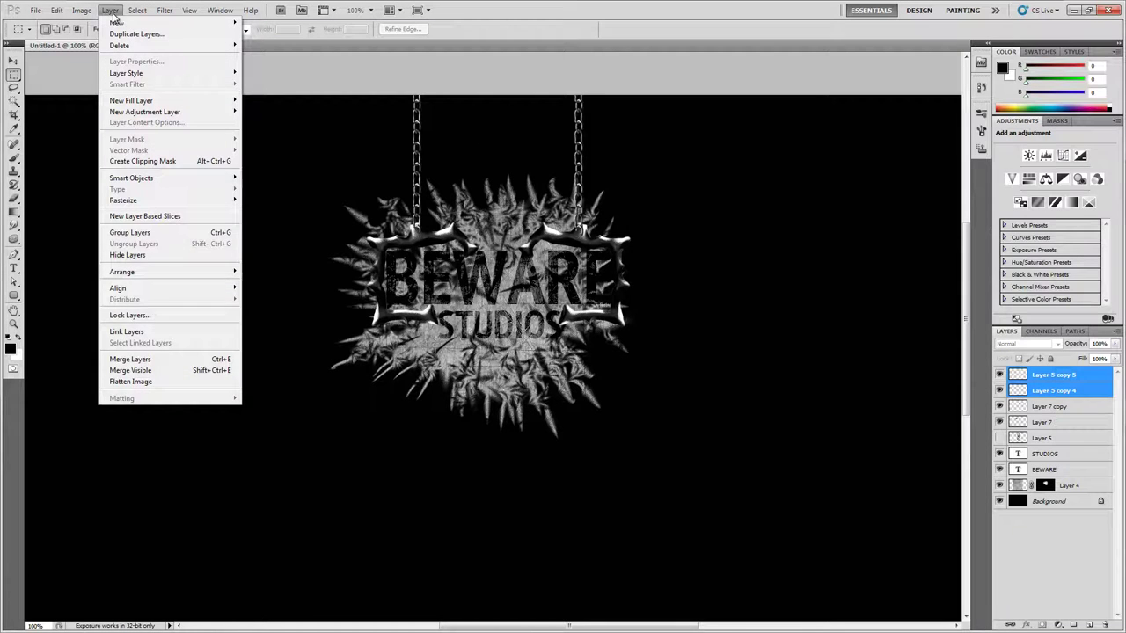
{"action": "left_click", "coordinate": [149, 359]}
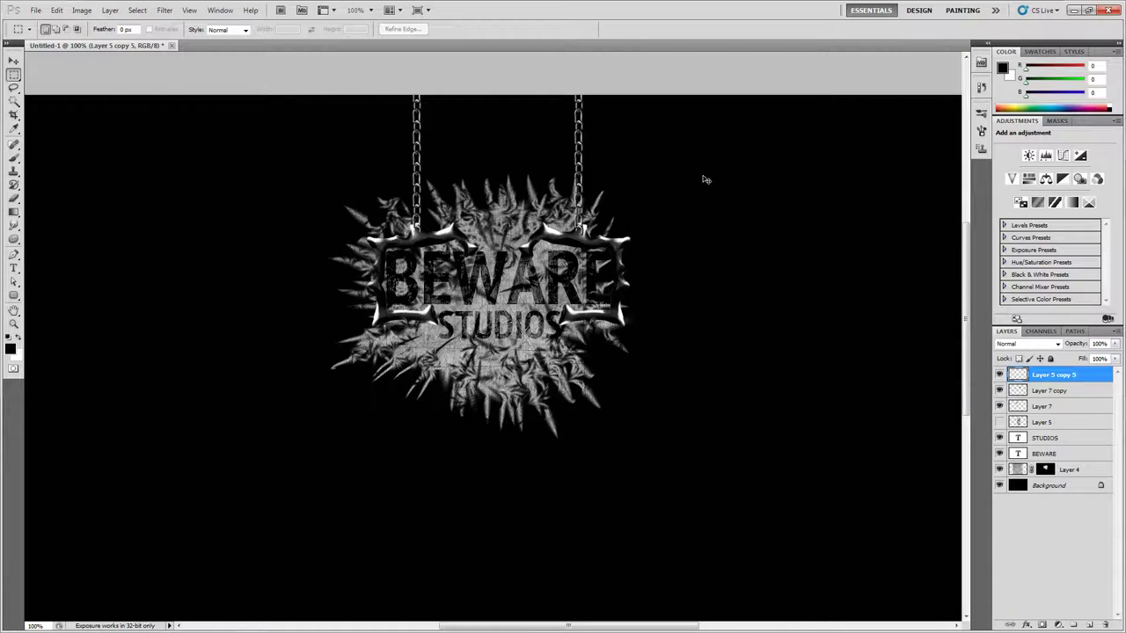
Step: Warp the merged chains so both spread slightly outward from the frame toward the canvas's upper edge
{"action": "key", "text": "ctrl+t"}
{"action": "left_click", "coordinate": [550, 30]}
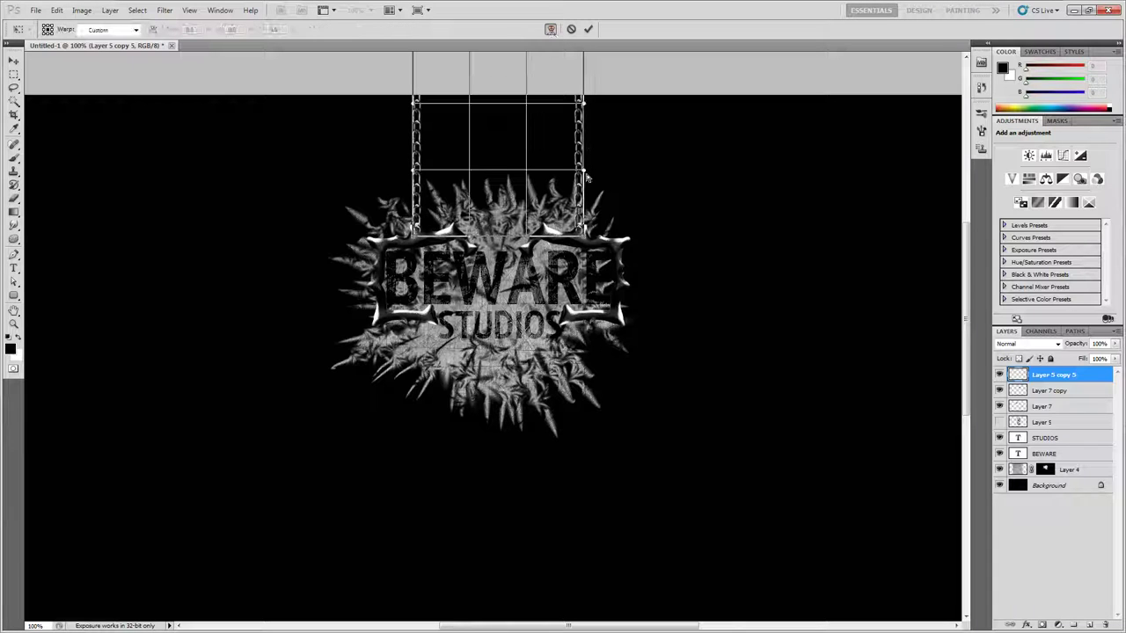
{"action": "left_click_drag", "start_coordinate": [583, 170], "coordinate": [583, 173]}
{"action": "left_click_drag", "start_coordinate": [583, 103], "coordinate": [598, 110]}
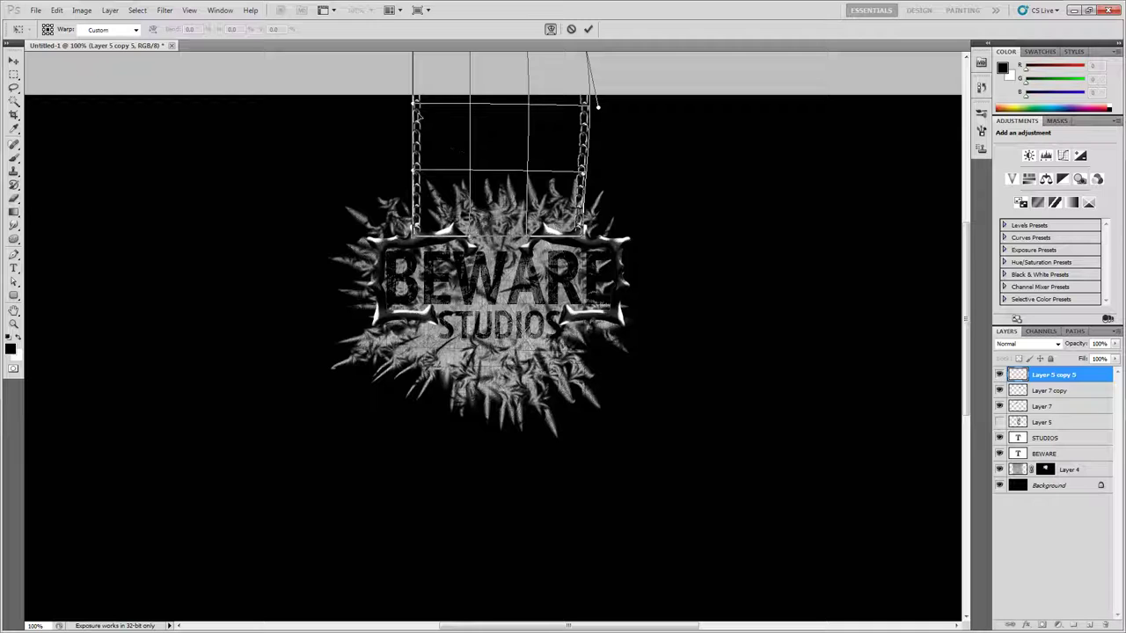
{"action": "left_click_drag", "start_coordinate": [419, 108], "coordinate": [401, 103]}
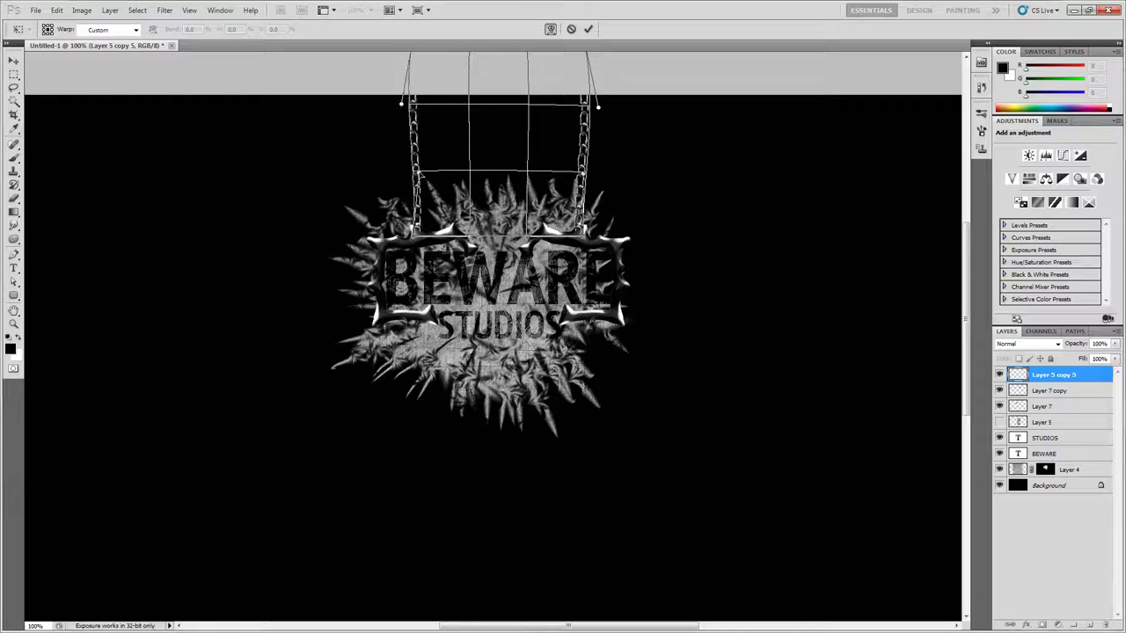
{"action": "left_click_drag", "start_coordinate": [418, 215], "coordinate": [414, 227]}
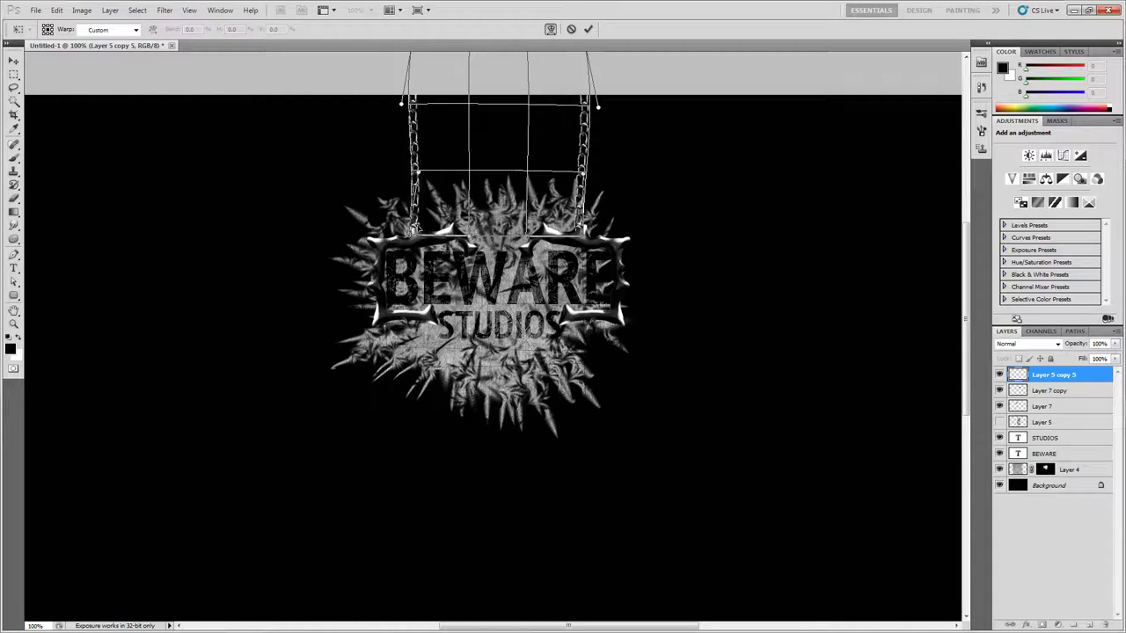
{"action": "left_click_drag", "start_coordinate": [581, 228], "coordinate": [585, 229]}
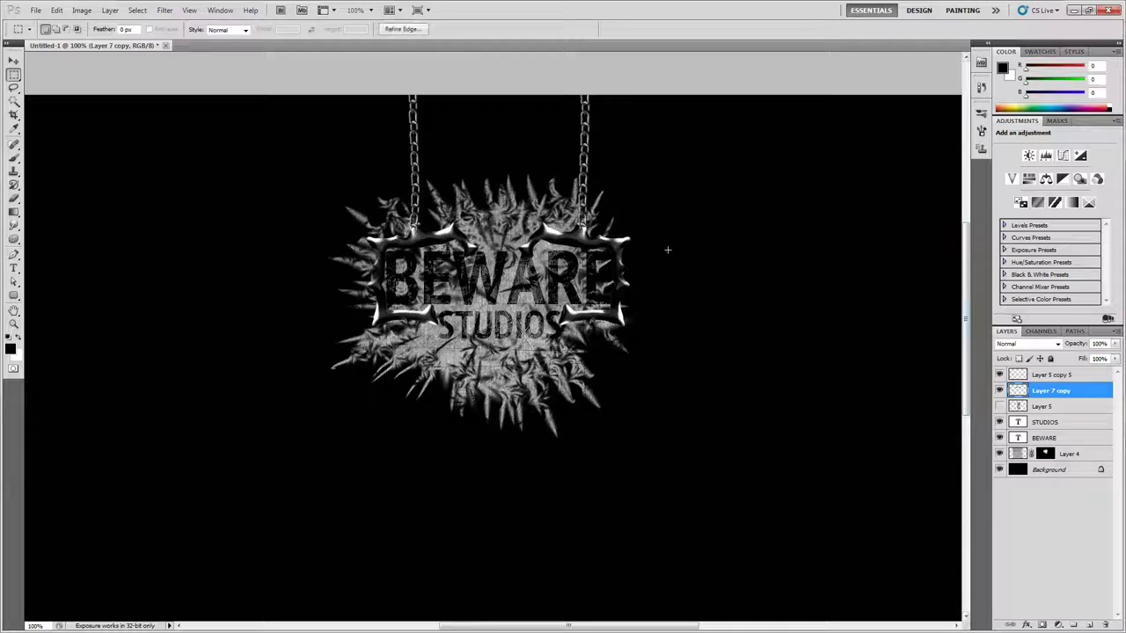
Step: Warp the merged metallic frame so its sides bulge outward and its upper and lower pieces curve around the title
{"action": "key", "text": "ctrl+t"}
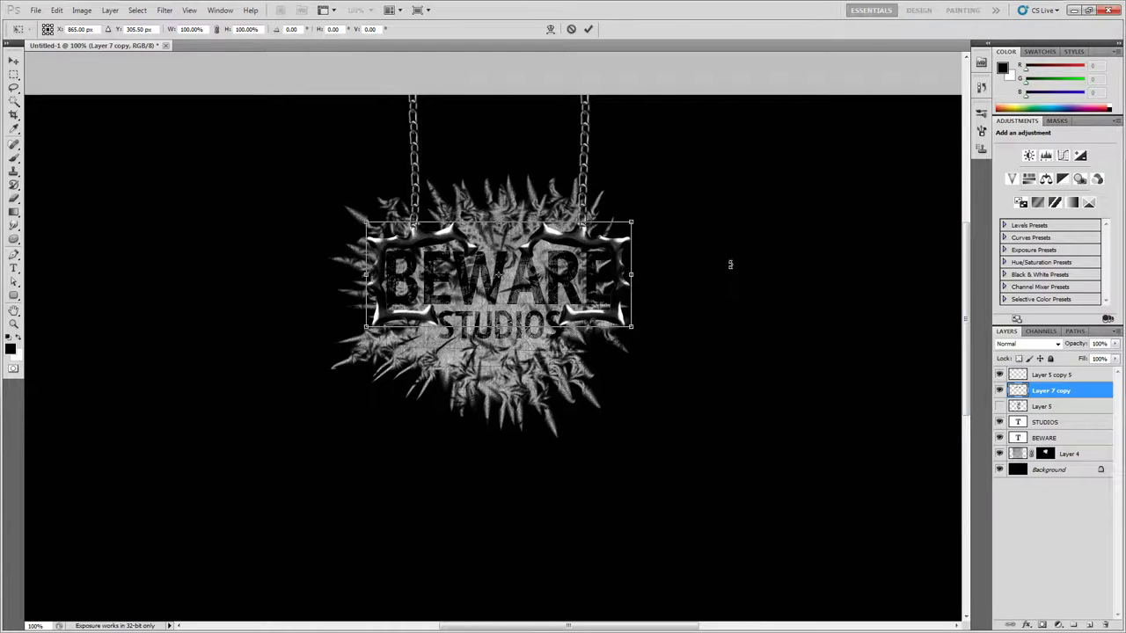
{"action": "left_click", "coordinate": [550, 29]}
{"action": "left_click_drag", "start_coordinate": [610, 241], "coordinate": [665, 292]}
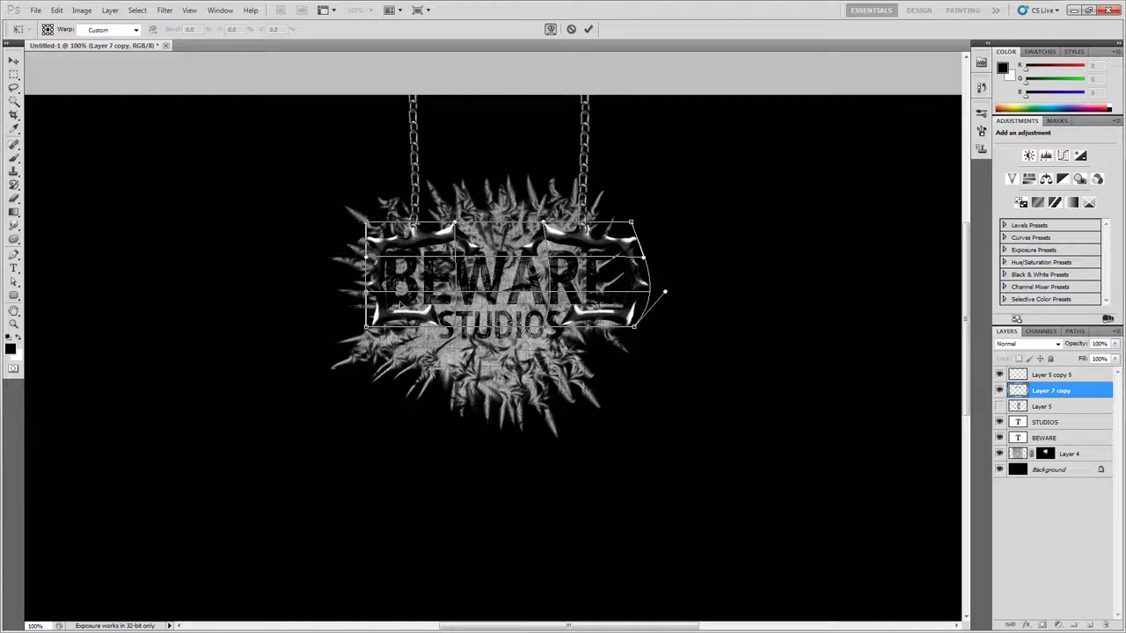
{"action": "left_click_drag", "start_coordinate": [368, 294], "coordinate": [360, 255]}
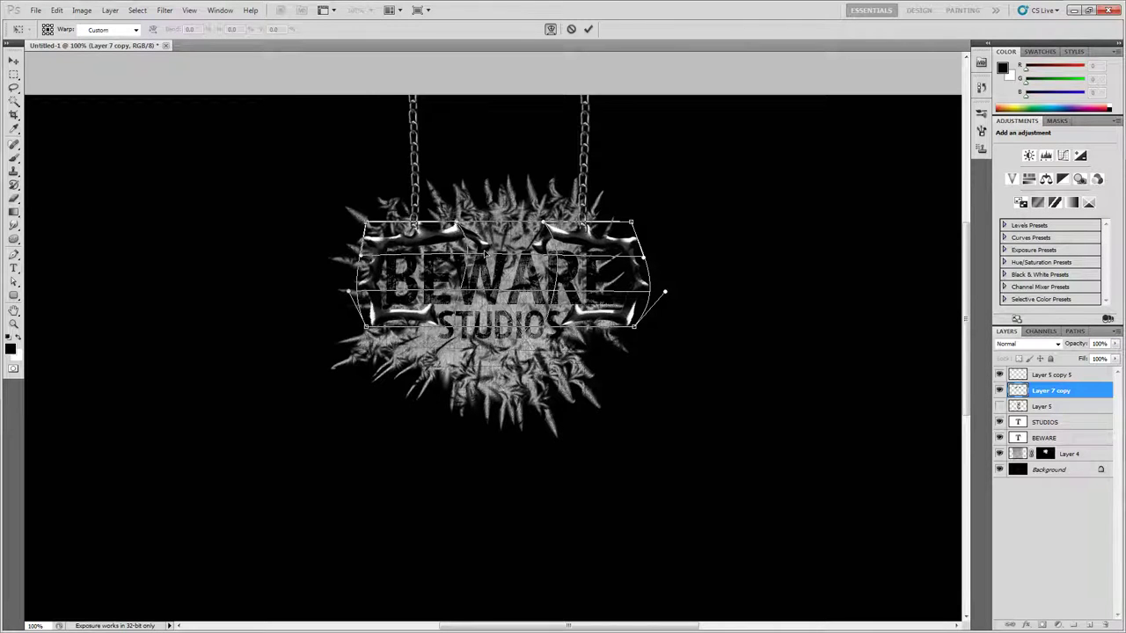
{"action": "left_click_drag", "start_coordinate": [597, 239], "coordinate": [592, 255]}
{"action": "left_click_drag", "start_coordinate": [437, 260], "coordinate": [432, 243]}
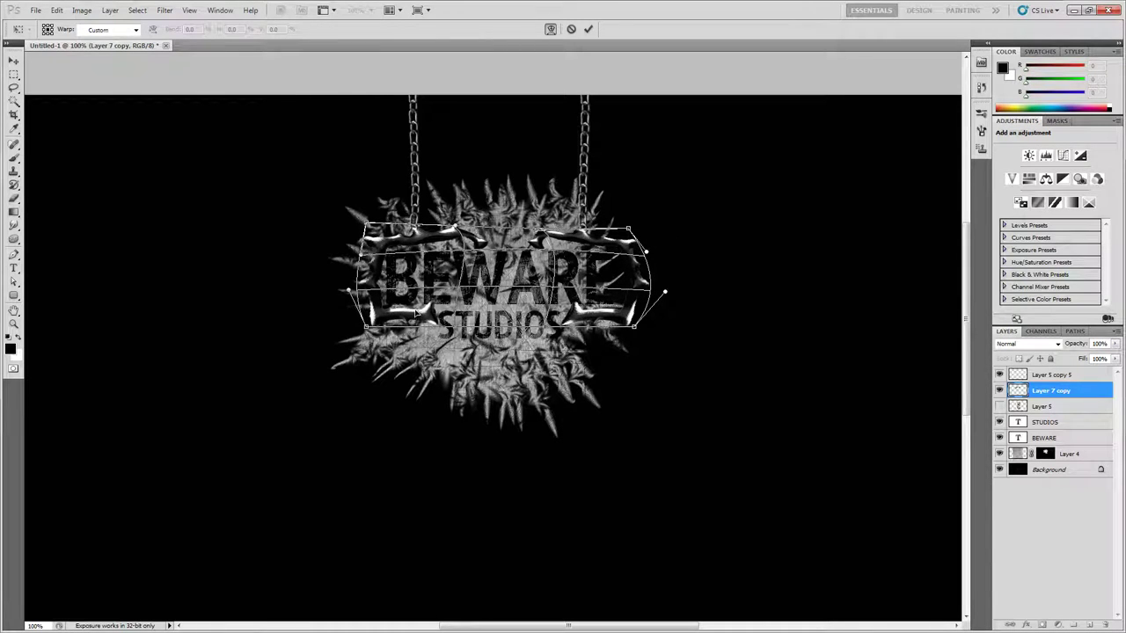
{"action": "left_click_drag", "start_coordinate": [418, 312], "coordinate": [432, 311]}
{"action": "mouse_move", "coordinate": [600, 299]}
{"action": "left_mouse_down"}
{"action": "mouse_move", "coordinate": [610, 325]}
{"action": "mouse_move", "coordinate": [631, 284]}
{"action": "mouse_move", "coordinate": [599, 277]}
{"action": "left_mouse_up"}
{"action": "left_click_drag", "start_coordinate": [511, 256], "coordinate": [502, 252]}
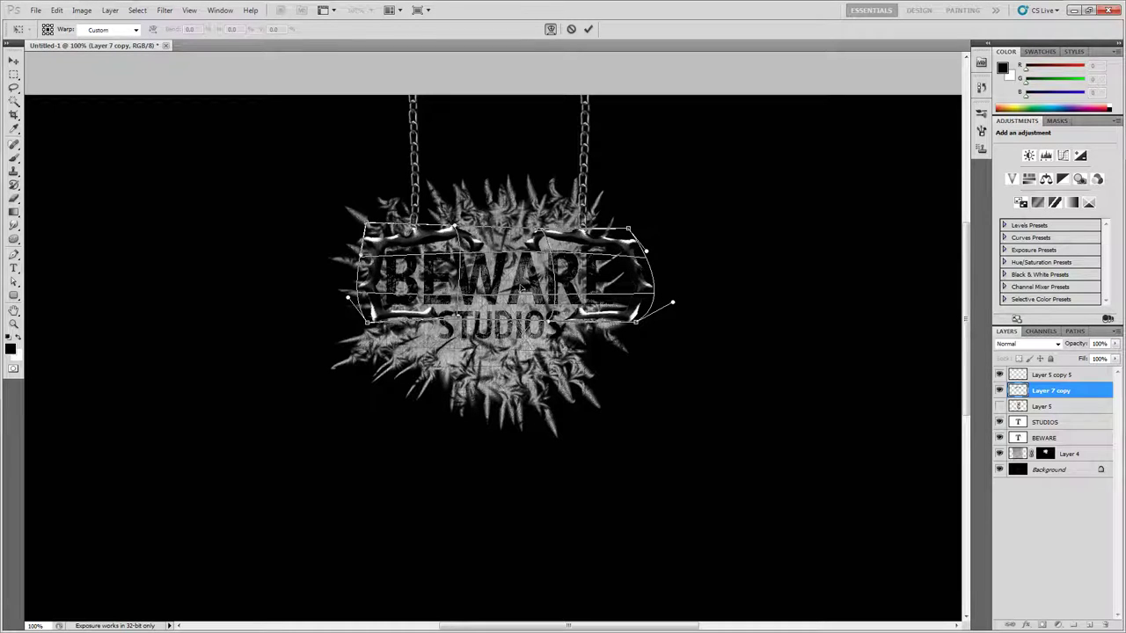
{"action": "key", "text": "Return"}
Step: Paint black on Layer 4's mask with a 232 px speckled brush to fade the outer spikes around the title
{"action": "left_click", "coordinate": [1046, 454]}
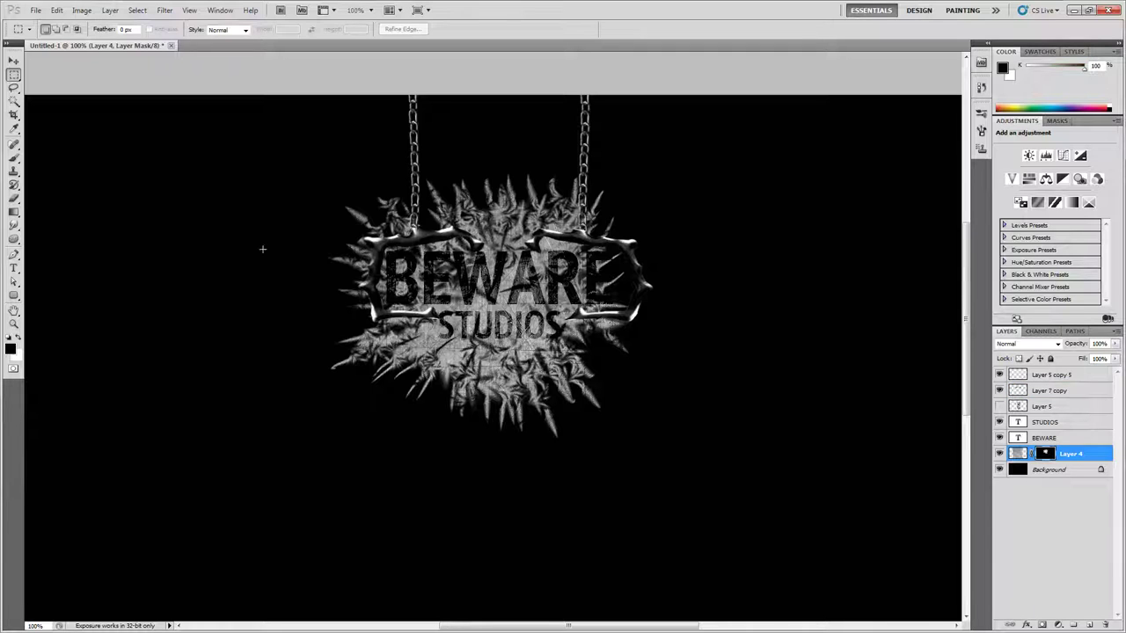
{"action": "left_click", "coordinate": [18, 161]}
{"action": "right_click", "coordinate": [496, 430]}
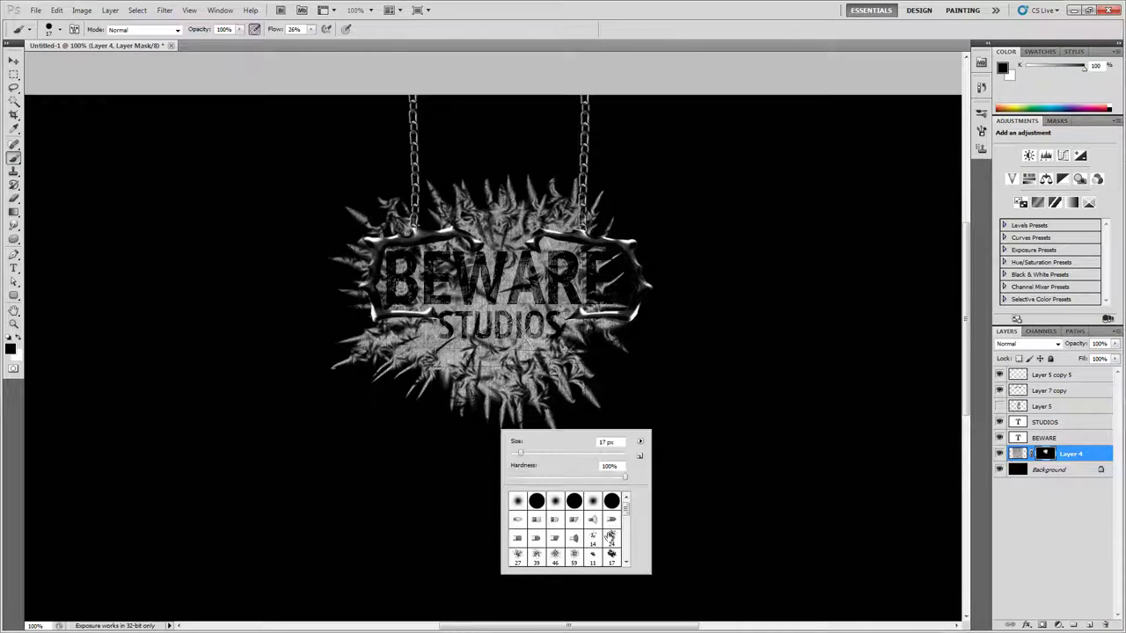
{"action": "left_click_drag", "start_coordinate": [628, 516], "coordinate": [628, 537]}
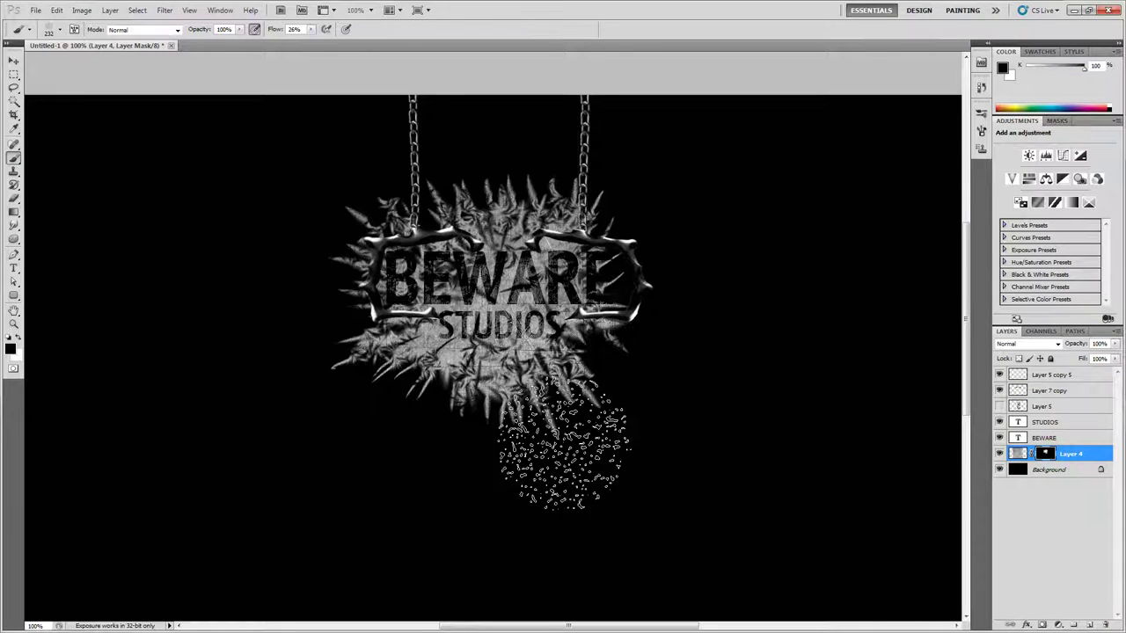
{"action": "mouse_move", "coordinate": [563, 453]}
{"action": "left_mouse_down"}
{"action": "mouse_move", "coordinate": [549, 416]}
{"action": "mouse_move", "coordinate": [549, 447]}
{"action": "mouse_move", "coordinate": [474, 452]}
{"action": "mouse_move", "coordinate": [442, 405]}
{"action": "mouse_move", "coordinate": [338, 359]}
{"action": "mouse_move", "coordinate": [415, 388]}
{"action": "mouse_move", "coordinate": [459, 431]}
{"action": "mouse_move", "coordinate": [568, 464]}
{"action": "mouse_move", "coordinate": [611, 423]}
{"action": "mouse_move", "coordinate": [604, 354]}
{"action": "mouse_move", "coordinate": [650, 445]}
{"action": "mouse_move", "coordinate": [608, 383]}
{"action": "mouse_move", "coordinate": [561, 378]}
{"action": "mouse_move", "coordinate": [555, 435]}
{"action": "mouse_move", "coordinate": [528, 448]}
{"action": "left_mouse_up"}
{"action": "mouse_move", "coordinate": [352, 185]}
{"action": "left_mouse_down"}
{"action": "mouse_move", "coordinate": [457, 154]}
{"action": "mouse_move", "coordinate": [486, 173]}
{"action": "mouse_move", "coordinate": [571, 163]}
{"action": "left_mouse_up"}
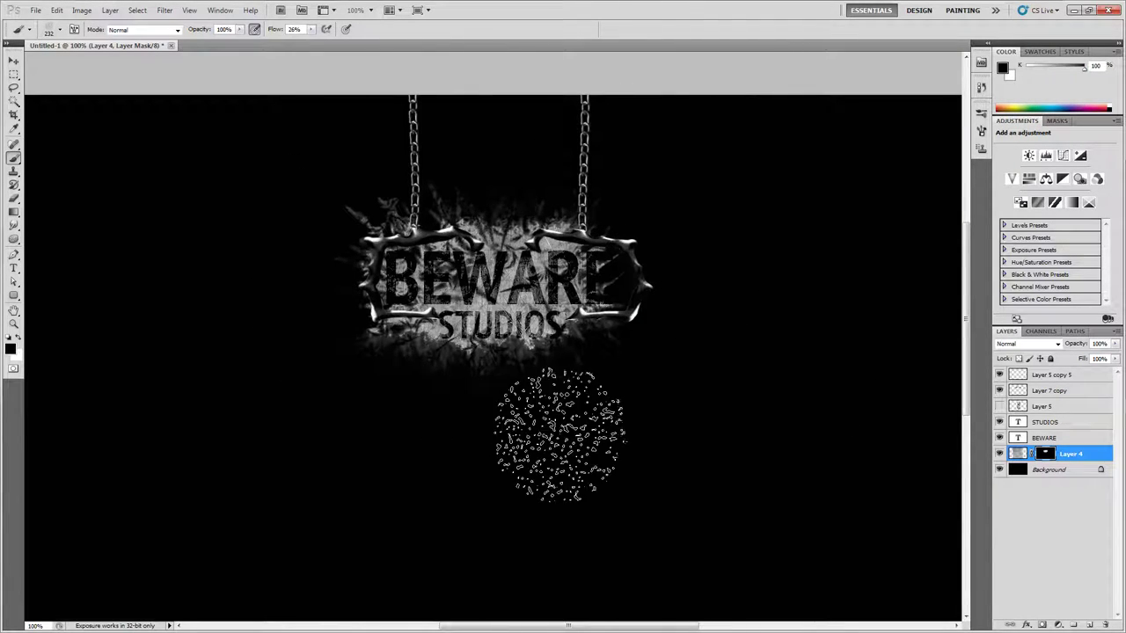
Step: Fade the outer spikes on Layer 4's mask with black and restore the grunge texture around the title with a white 126 px speckled brush
{"action": "left_click", "coordinate": [357, 204]}
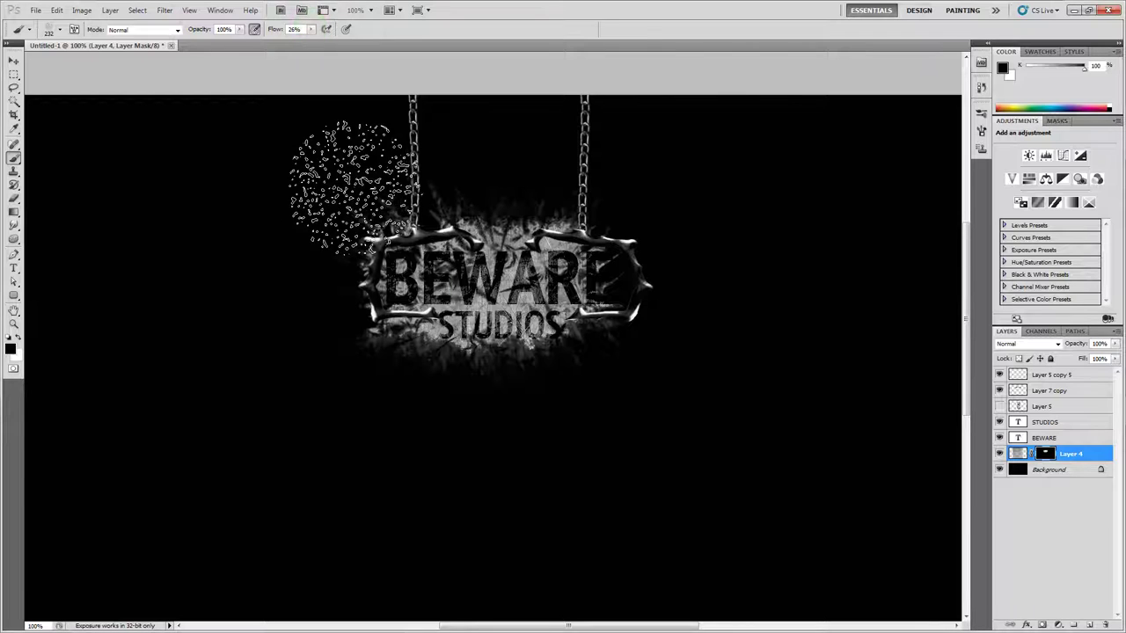
{"action": "key", "text": "x"}
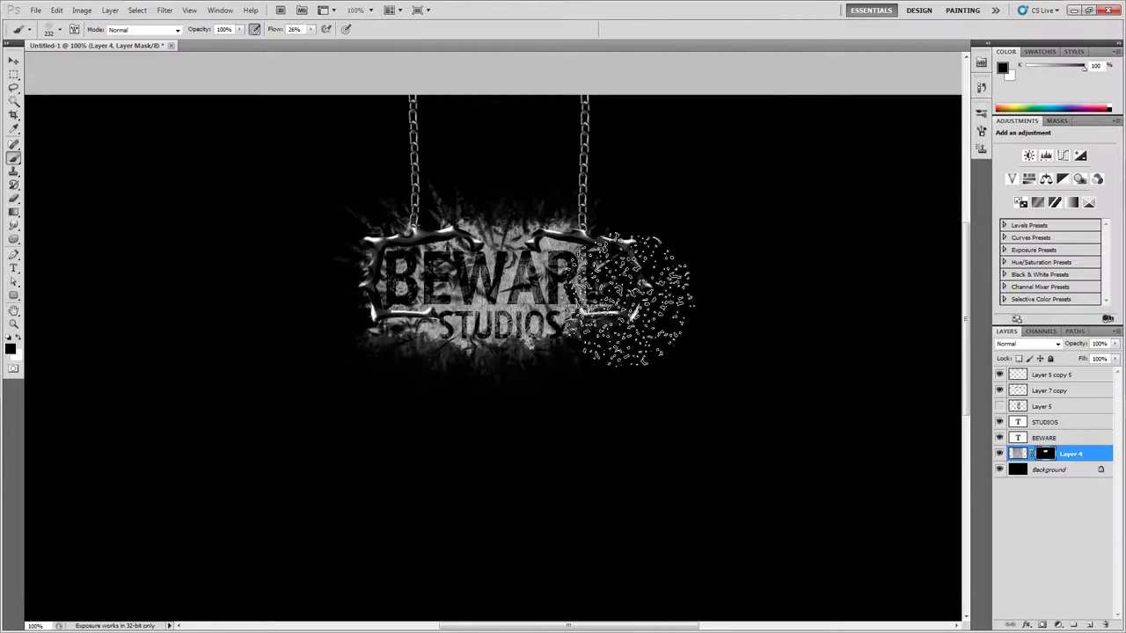
{"action": "left_click", "coordinate": [623, 318]}
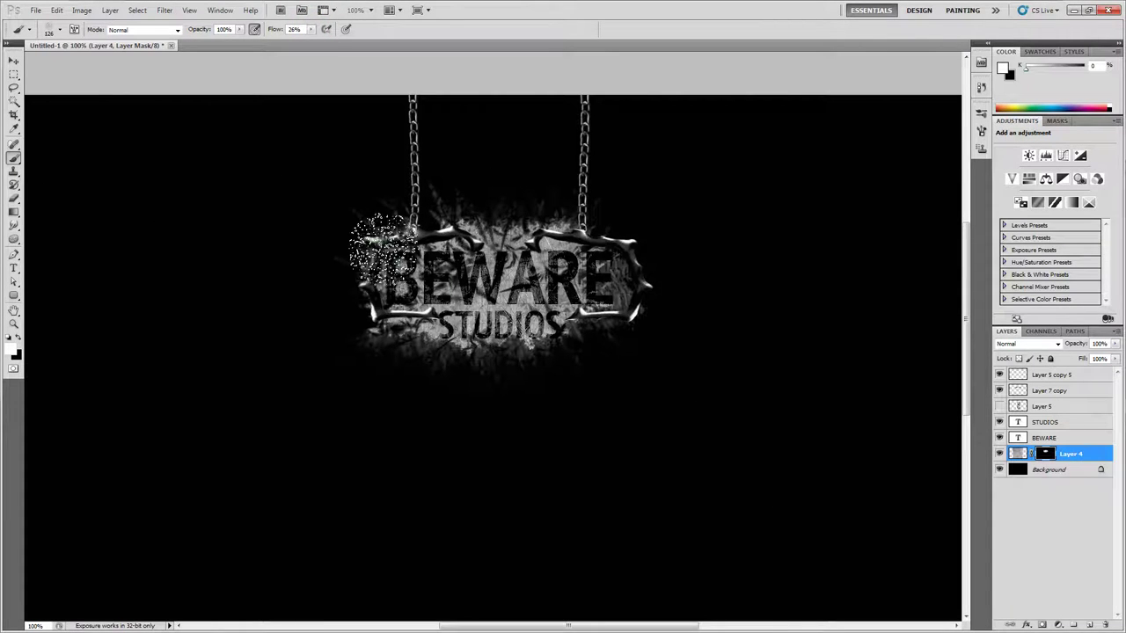
{"action": "mouse_move", "coordinate": [467, 225]}
{"action": "left_mouse_down"}
{"action": "mouse_move", "coordinate": [607, 255]}
{"action": "mouse_move", "coordinate": [641, 277]}
{"action": "mouse_move", "coordinate": [585, 330]}
{"action": "mouse_move", "coordinate": [541, 330]}
{"action": "mouse_move", "coordinate": [510, 351]}
{"action": "mouse_move", "coordinate": [374, 321]}
{"action": "mouse_move", "coordinate": [373, 290]}
{"action": "mouse_move", "coordinate": [349, 292]}
{"action": "mouse_move", "coordinate": [392, 317]}
{"action": "mouse_move", "coordinate": [373, 242]}
{"action": "mouse_move", "coordinate": [466, 263]}
{"action": "mouse_move", "coordinate": [474, 215]}
{"action": "mouse_move", "coordinate": [514, 224]}
{"action": "mouse_move", "coordinate": [515, 321]}
{"action": "left_mouse_up"}
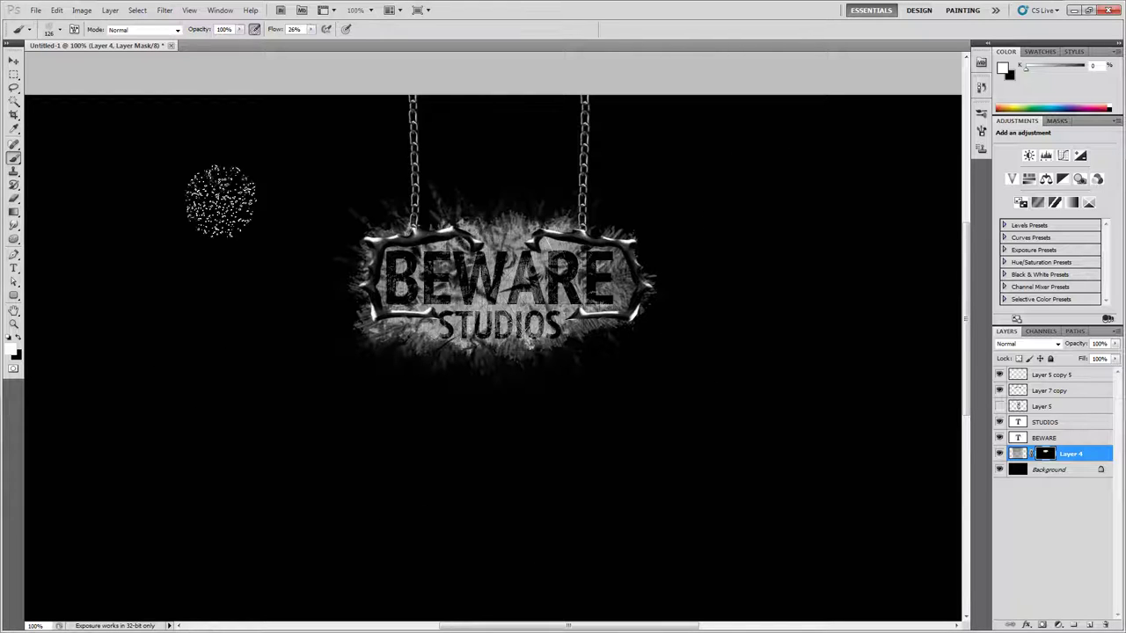
Step: Try a short white Pencil stroke on Layer 4's mask beside the left chain and undo it
{"action": "key", "text": "z"}
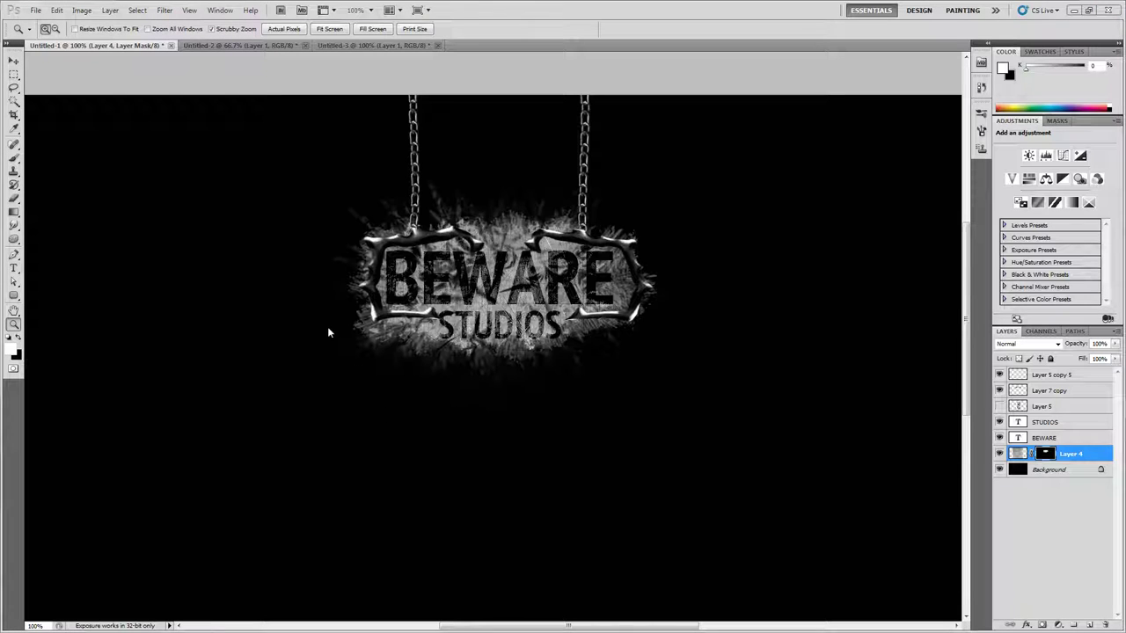
{"action": "left_click", "coordinate": [413, 184]}
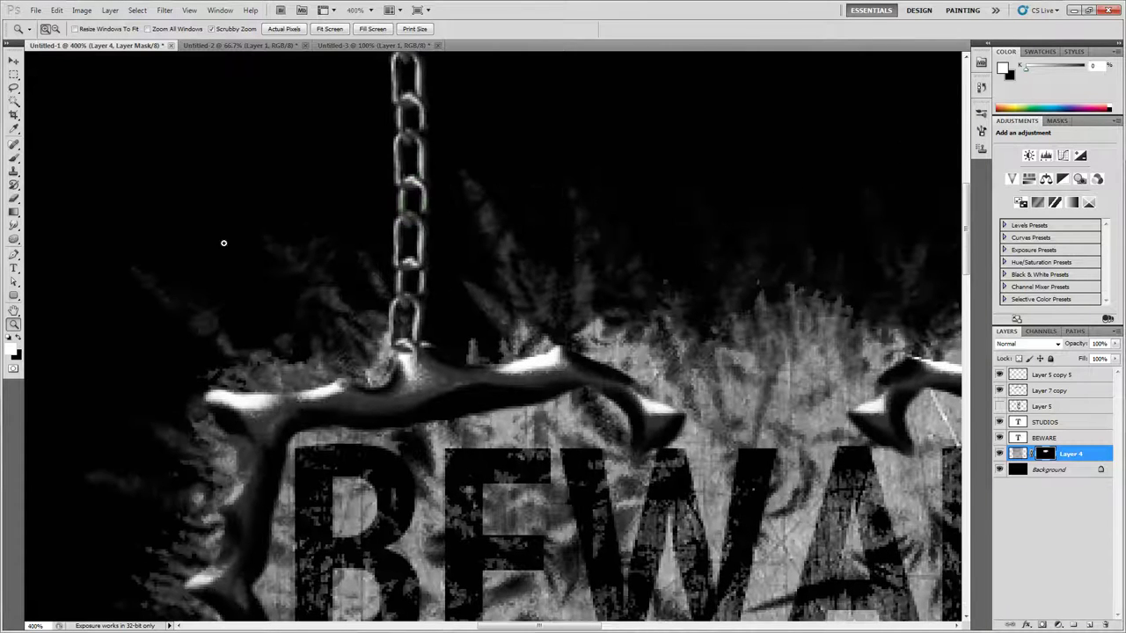
{"action": "left_click_drag", "start_coordinate": [13, 157], "coordinate": [53, 168]}
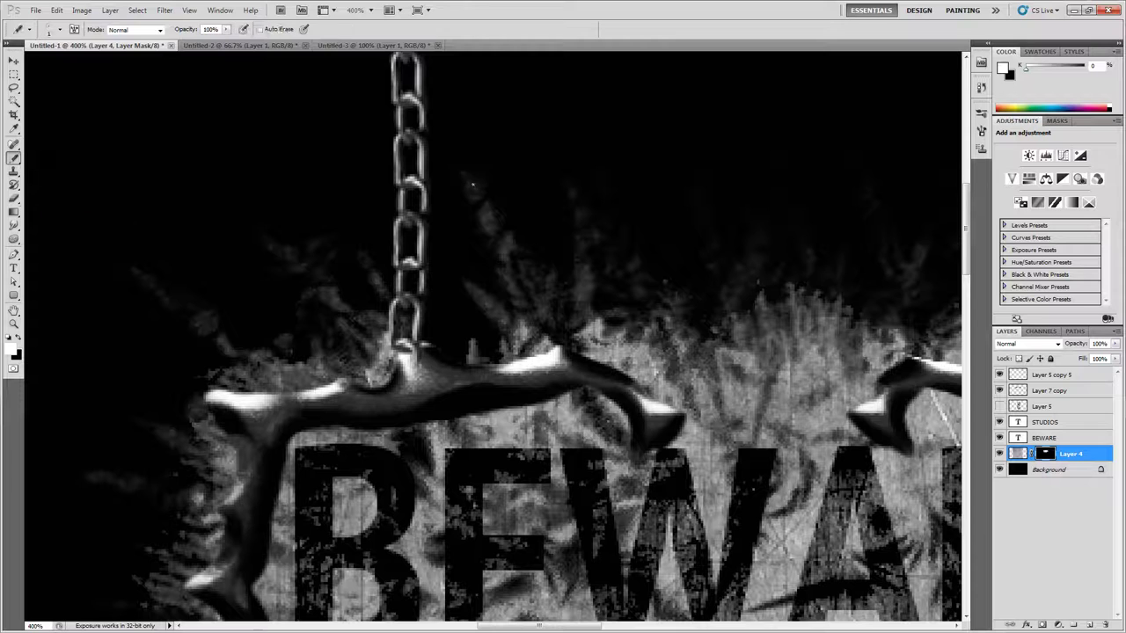
{"action": "left_click_drag", "start_coordinate": [449, 191], "coordinate": [455, 172]}
{"action": "key", "text": "ctrl+z"}
{"action": "key", "text": "z"}
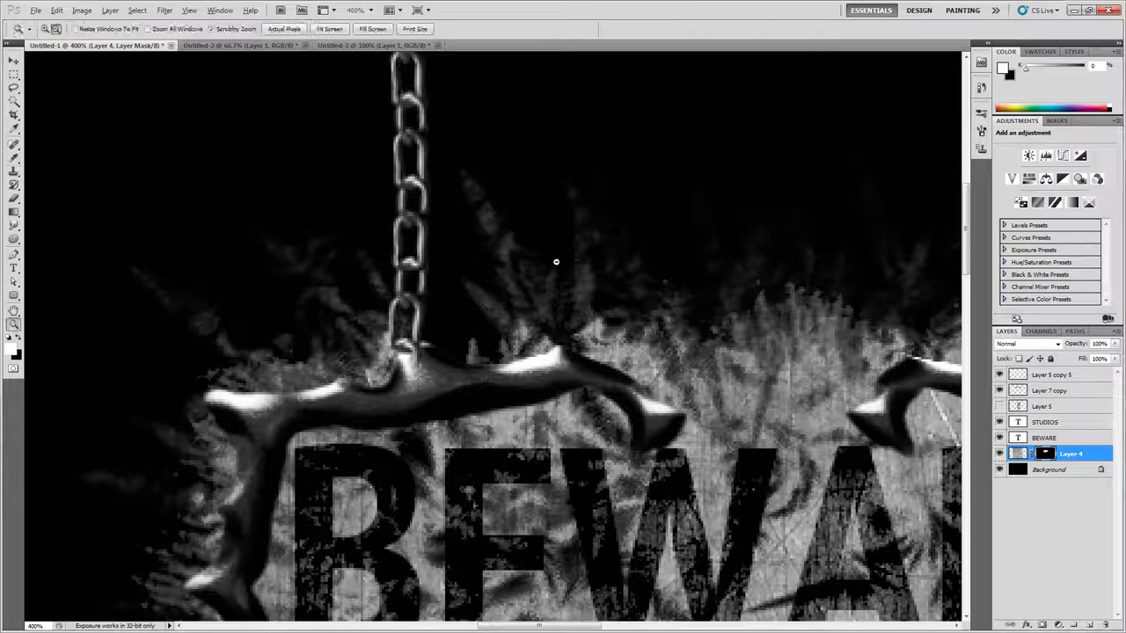
{"action": "left_click", "coordinate": [556, 262], "text": "alt"}
{"action": "left_click", "coordinate": [556, 262], "text": "alt"}
{"action": "left_click", "coordinate": [440, 352], "text": "alt"}
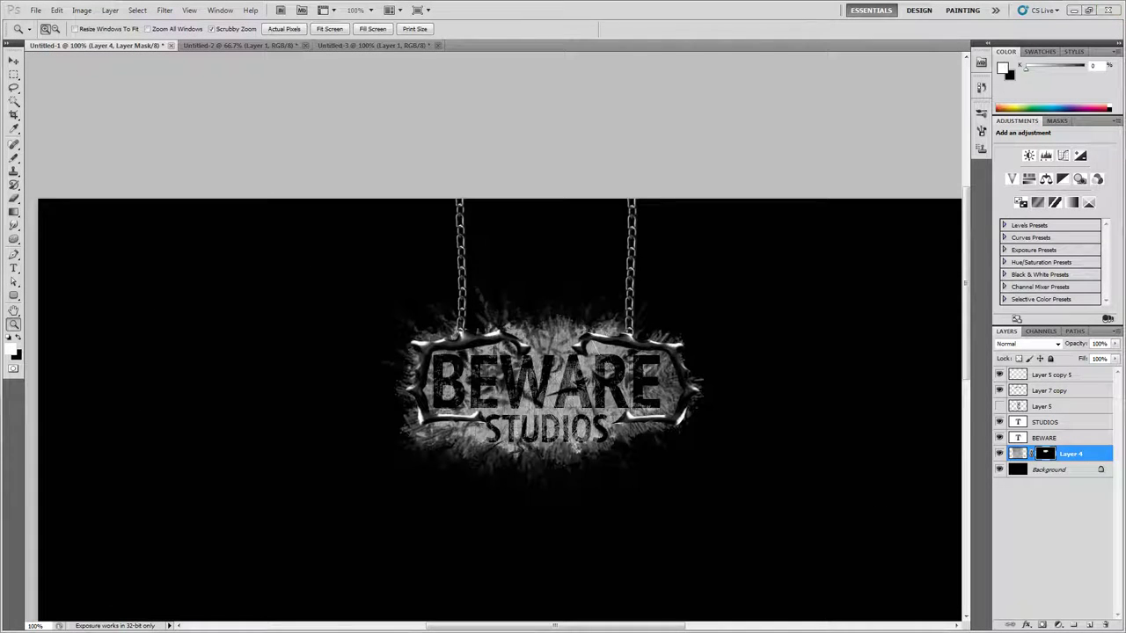
Step: Examine the small helicopters above the city skyline in the Battlefield 3 image, Untitled-2, at up to 500% magnification
{"action": "left_click", "coordinate": [274, 46]}
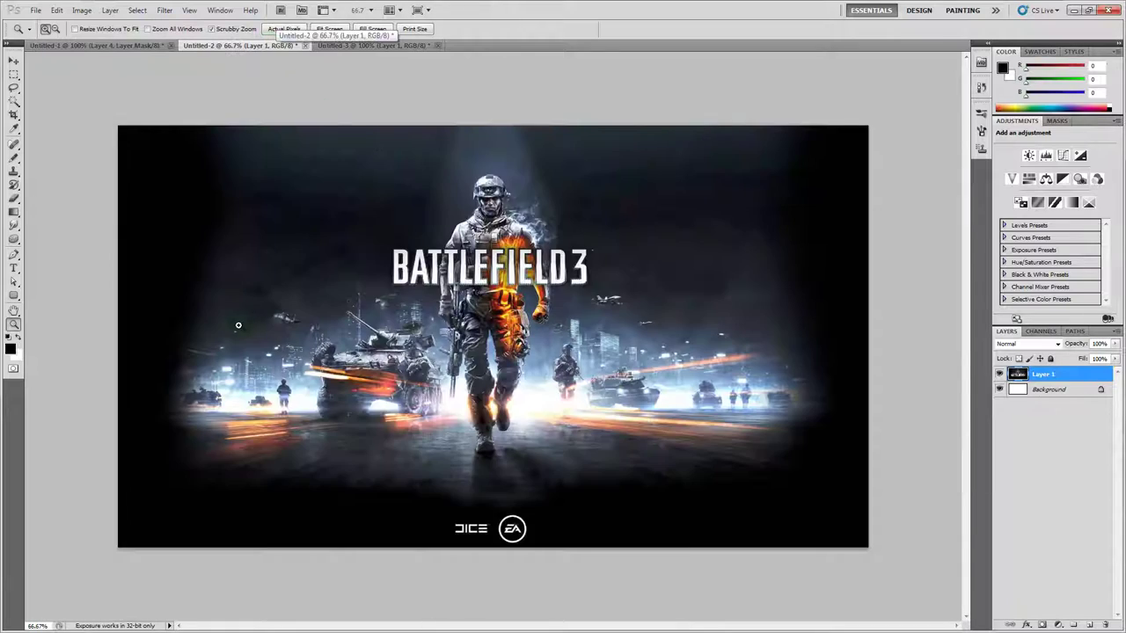
{"action": "left_click", "coordinate": [278, 319]}
{"action": "left_click", "coordinate": [278, 320]}
{"action": "left_click", "coordinate": [278, 319]}
{"action": "left_click", "coordinate": [278, 319]}
{"action": "key", "text": "h"}
{"action": "left_click_drag", "start_coordinate": [164, 307], "coordinate": [378, 299]}
{"action": "key", "text": "z"}
{"action": "left_click", "coordinate": [378, 299]}
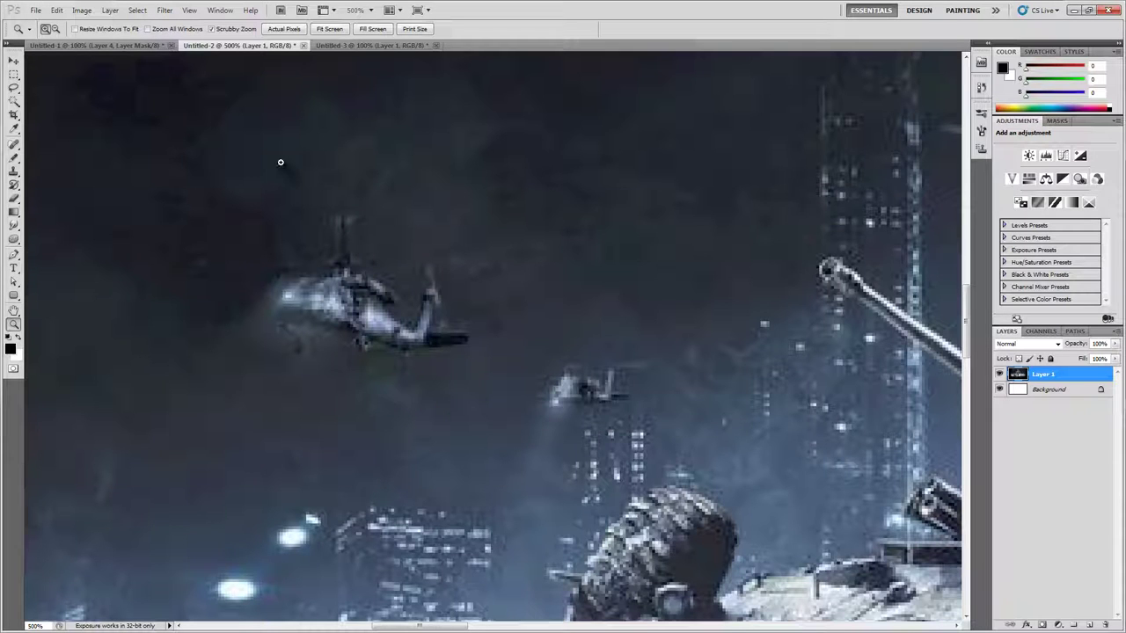
{"action": "key", "text": "m"}
Step: Compare the helicopter photo in Untitled-3 with the small distant helicopters in Untitled-2's night scene
{"action": "left_click", "coordinate": [369, 46]}
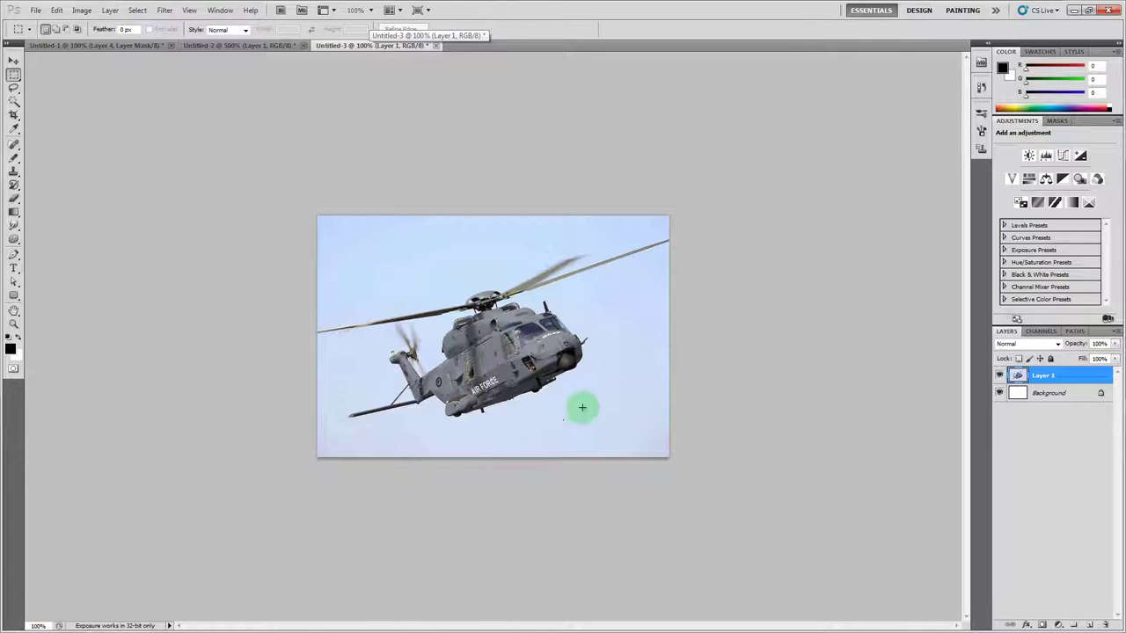
{"action": "left_click", "coordinate": [272, 45]}
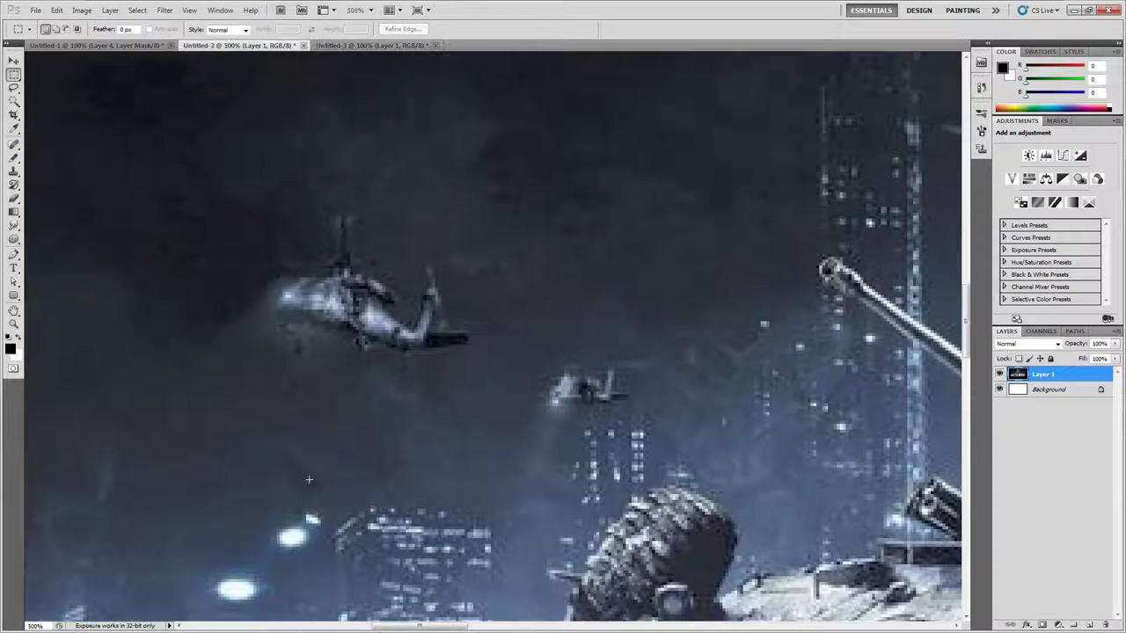
{"action": "key", "text": "z"}
{"action": "left_click", "coordinate": [686, 335], "text": "alt"}
{"action": "left_click", "coordinate": [730, 338], "text": "alt"}
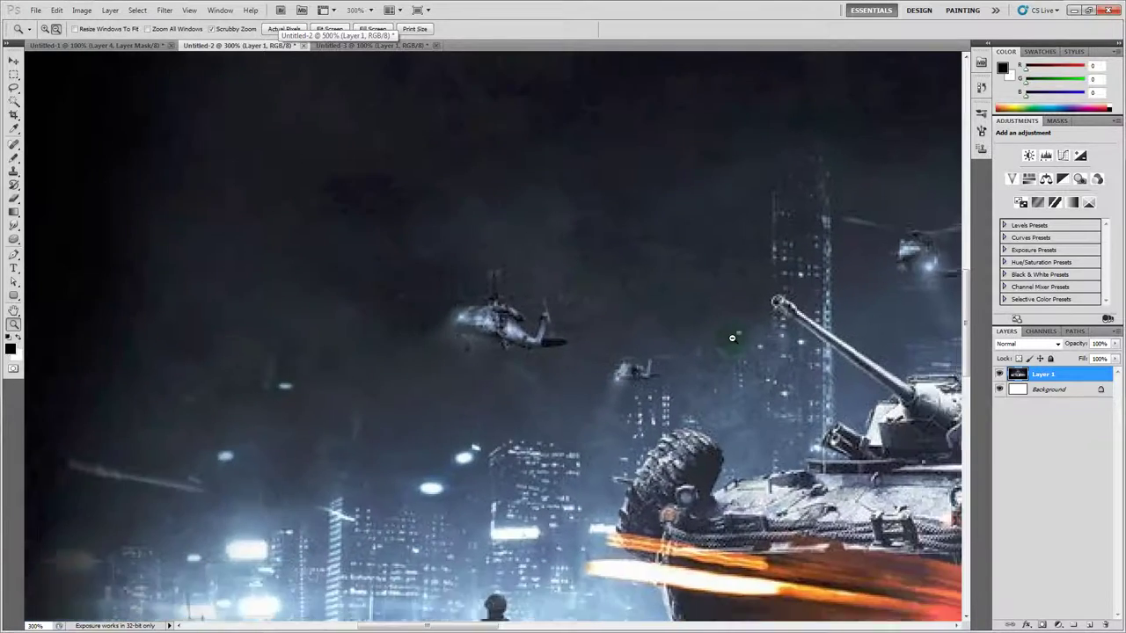
{"action": "left_click", "coordinate": [731, 338], "text": "alt"}
{"action": "scroll", "coordinate": [794, 382], "scroll_direction": "up", "scroll_amount": 2}
{"action": "scroll", "coordinate": [794, 377], "scroll_direction": "down", "scroll_amount": 3}
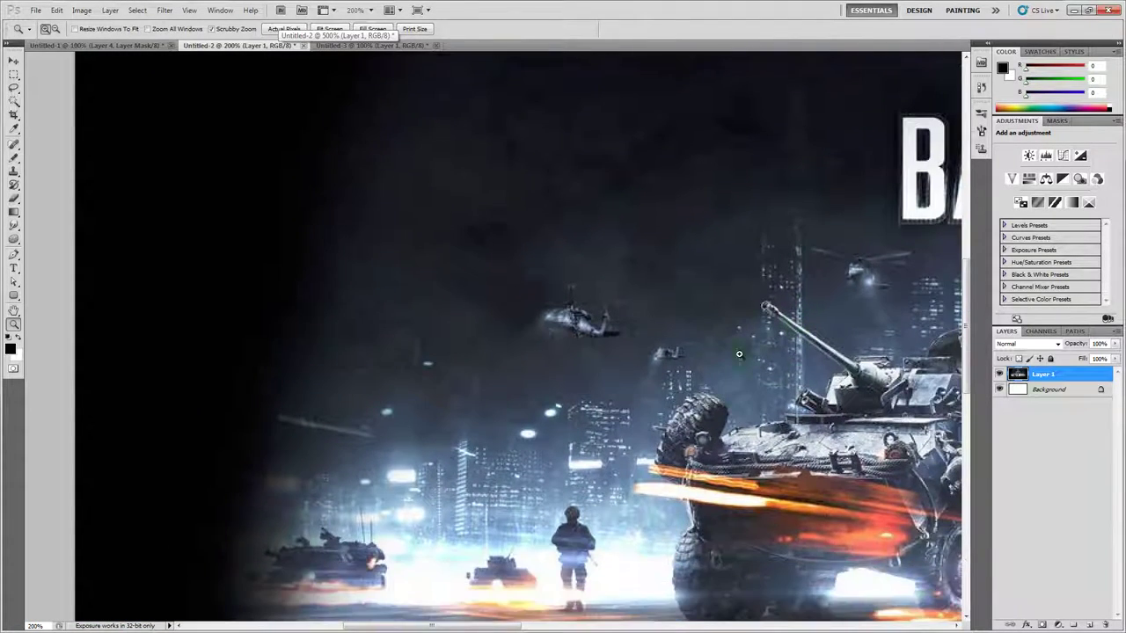
{"action": "left_click", "coordinate": [646, 321]}
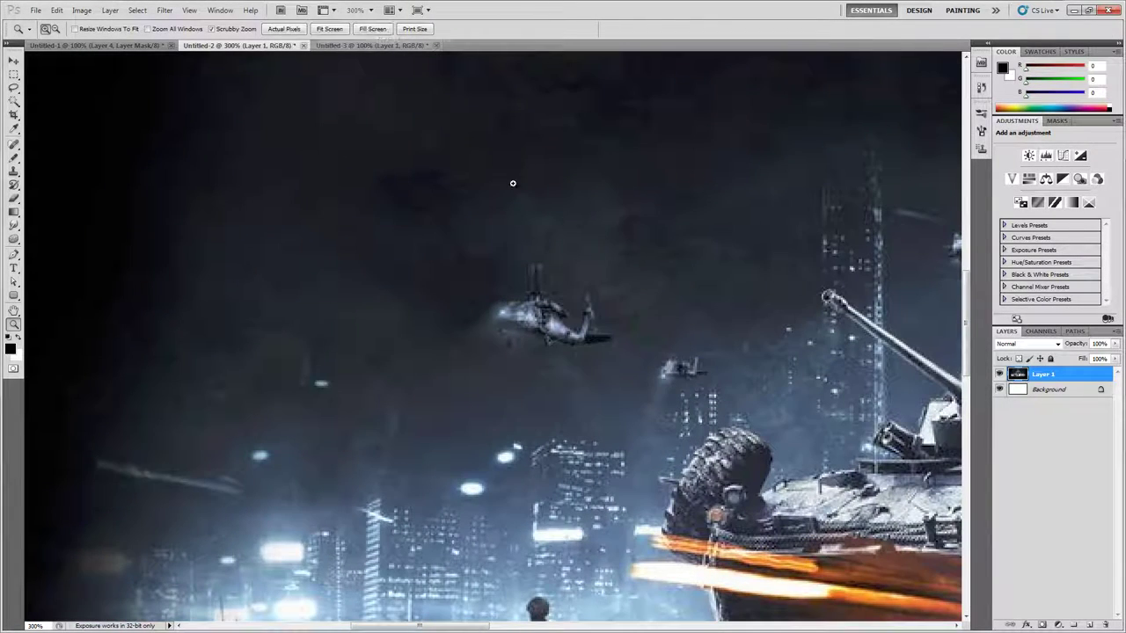
{"action": "left_click", "coordinate": [352, 46]}
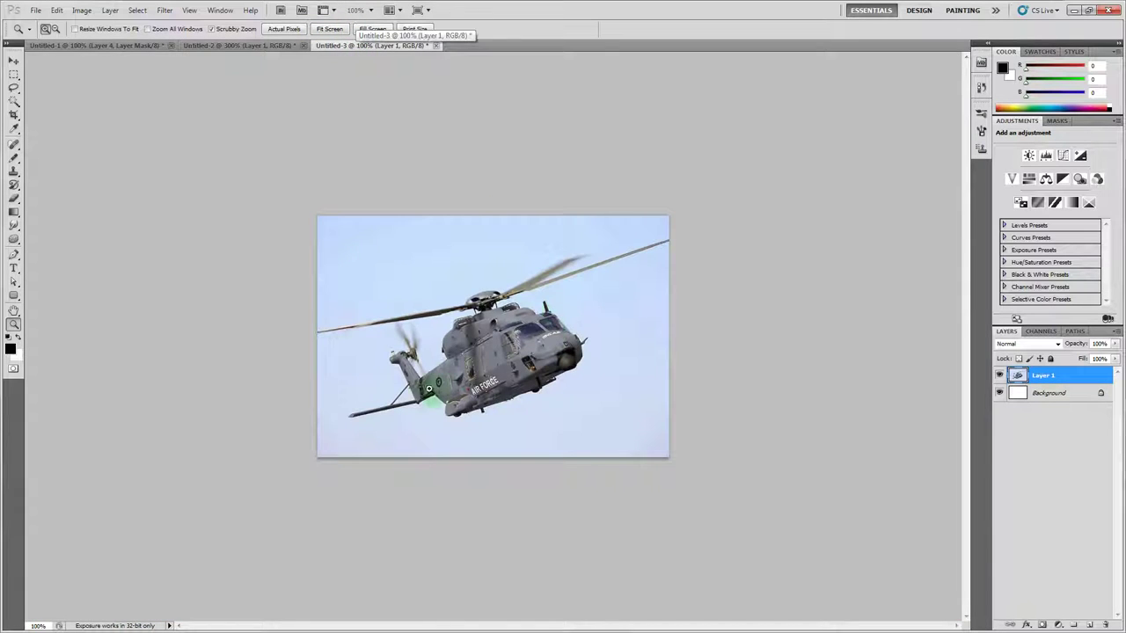
{"action": "left_click", "coordinate": [290, 45]}
{"action": "key", "text": "ctrl+1"}
{"action": "left_click", "coordinate": [853, 426], "text": "alt"}
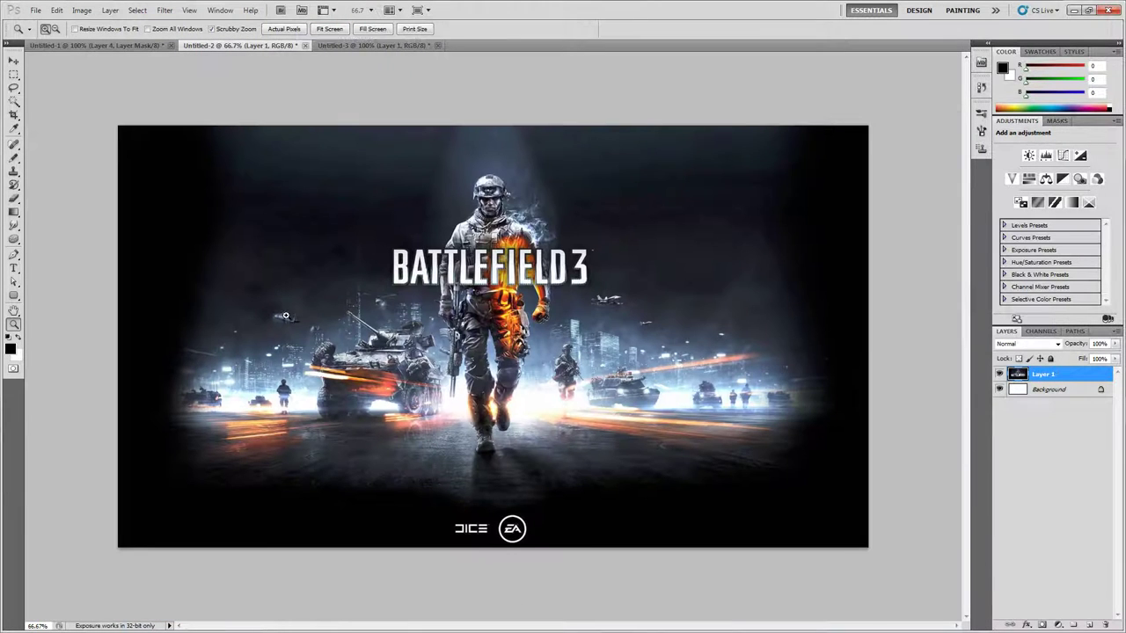